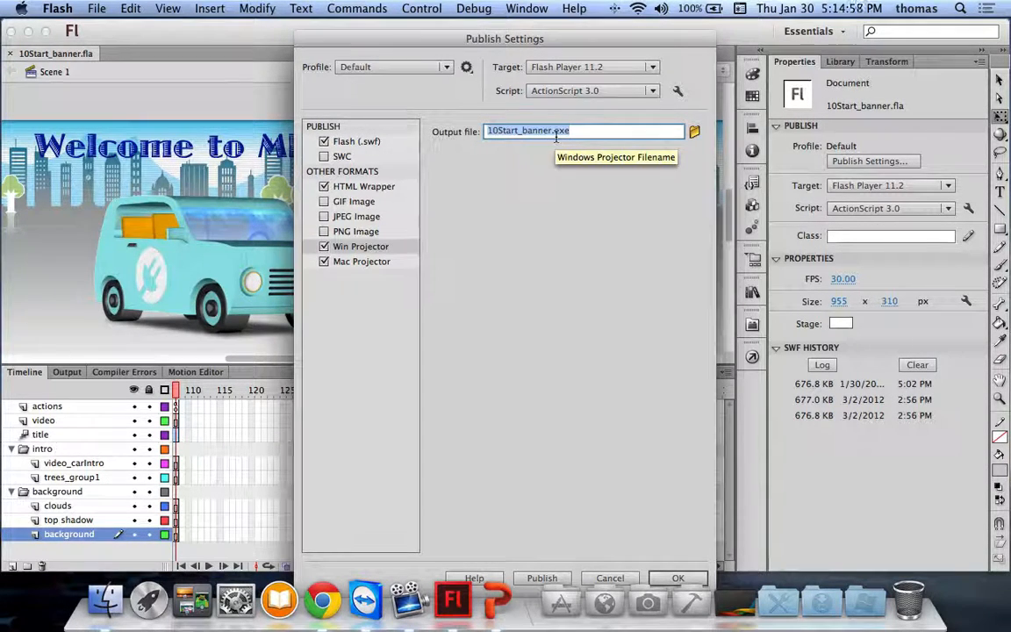
# Step: Select Mac Projector in Publish Settings to confirm the 10Start_banner.app output file
pyautogui.click(342, 261)
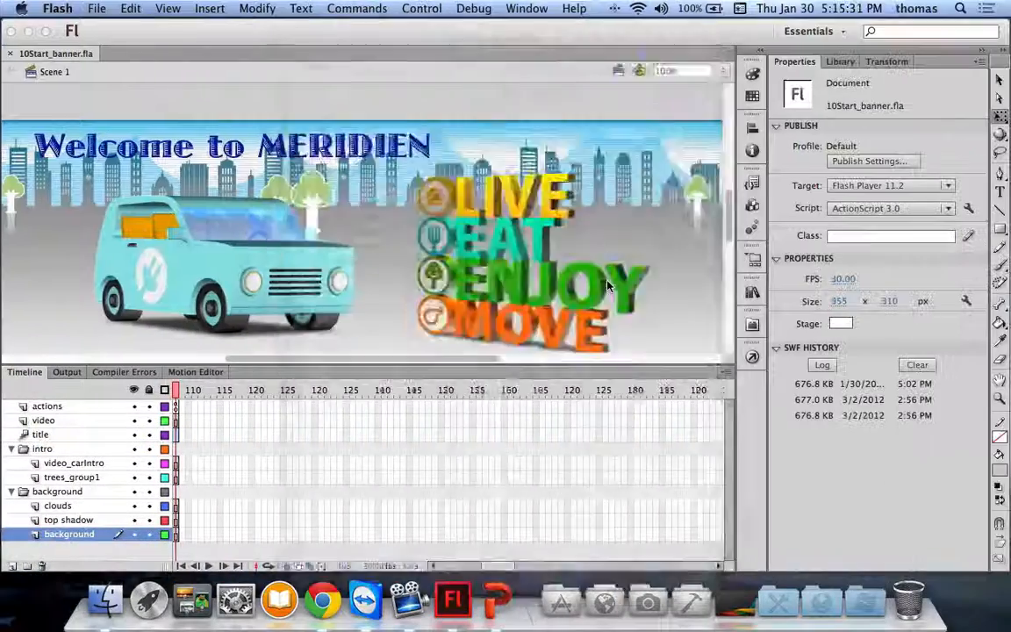
# Step: Leave the Projectors and TLF Text slide and return to Flash's Publish Settings dialog
pyautogui.press('super+shift+F12')
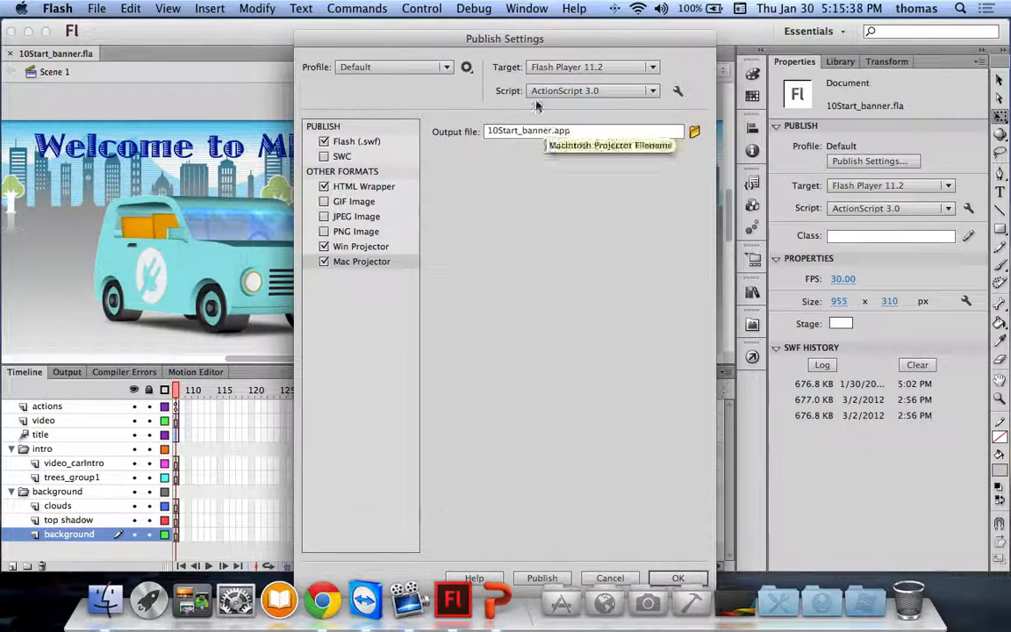
# Step: Accept the publish settings, then select the LIVE EAT ENJOY MOVE text and Welcome to MERIDIEN title
pyautogui.moveTo(506, 50); pyautogui.dragTo(502, 38)
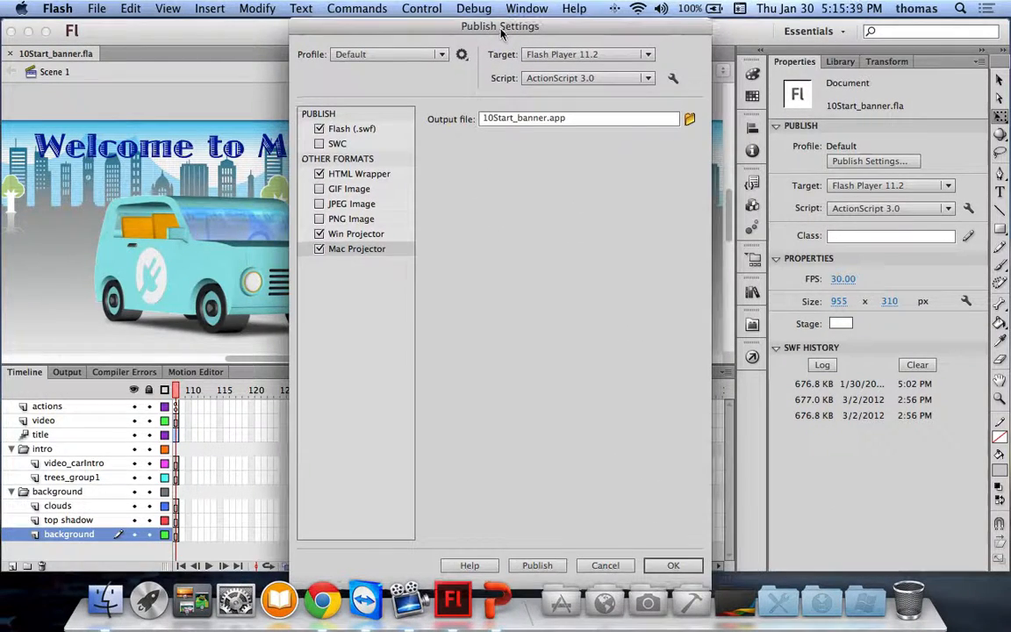
pyautogui.click(670, 565)
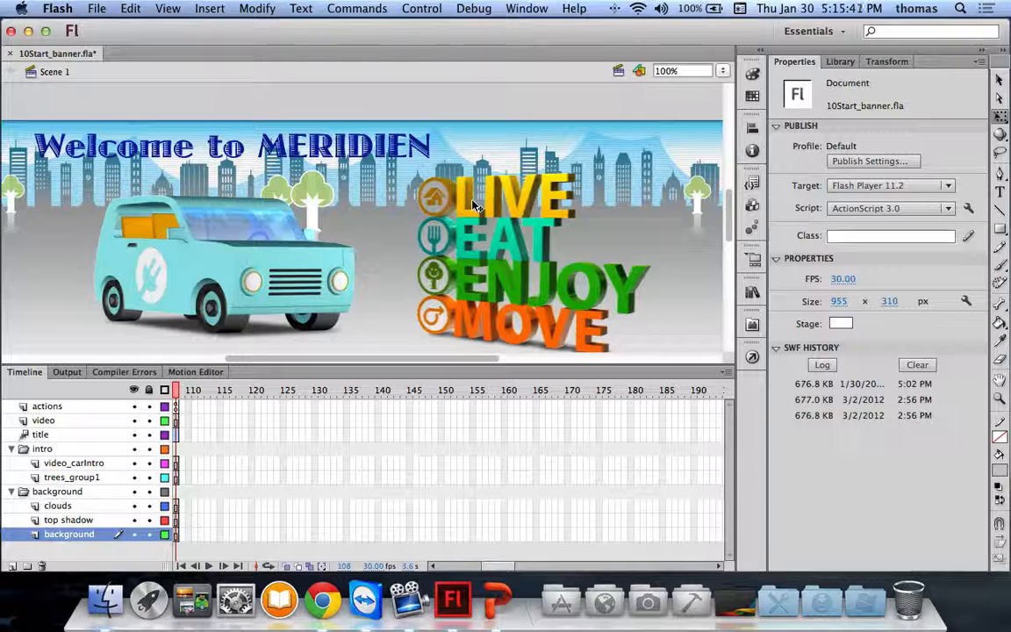
pyautogui.click(465, 207)
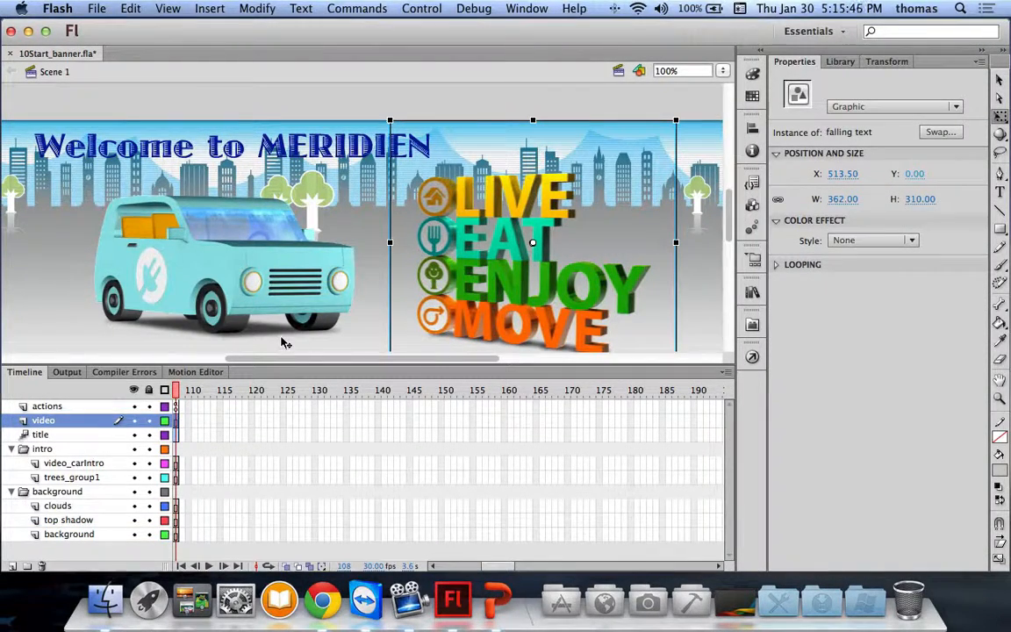
pyautogui.click(164, 149)
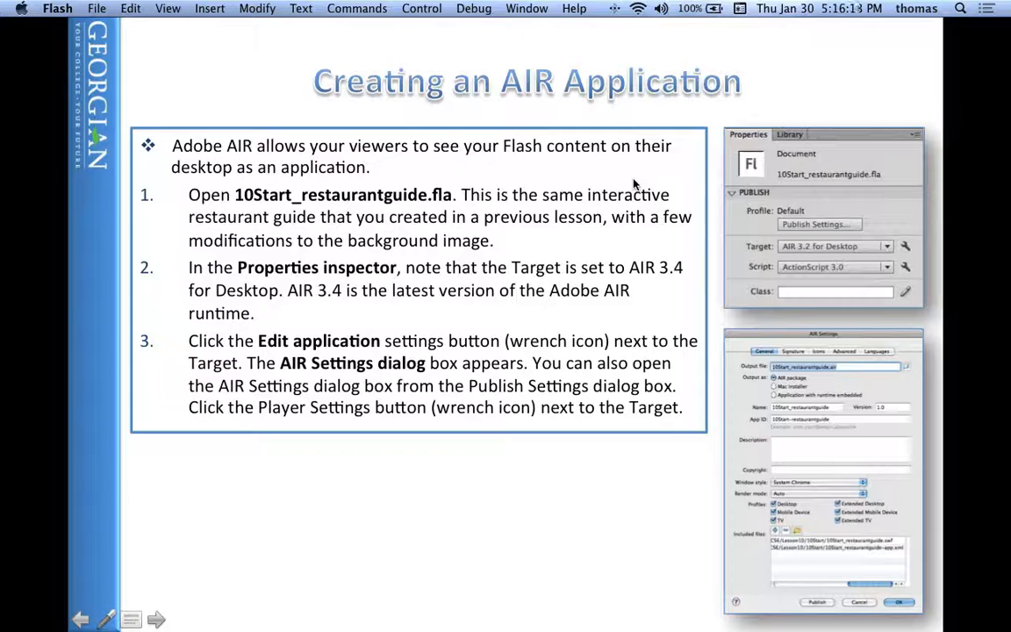
# Step: End the slideshow, returning to slide 37 of Lesson 04 - Part 3.pptx
pyautogui.press('Escape')
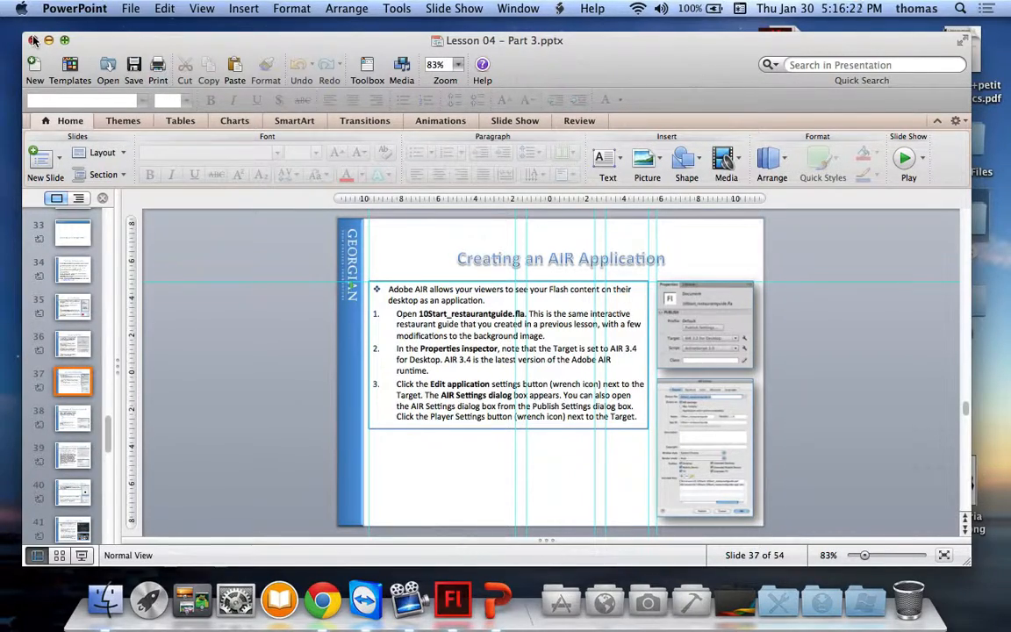
# Step: Close the 10Start_banner document without saving its changes
pyautogui.click(453, 599)
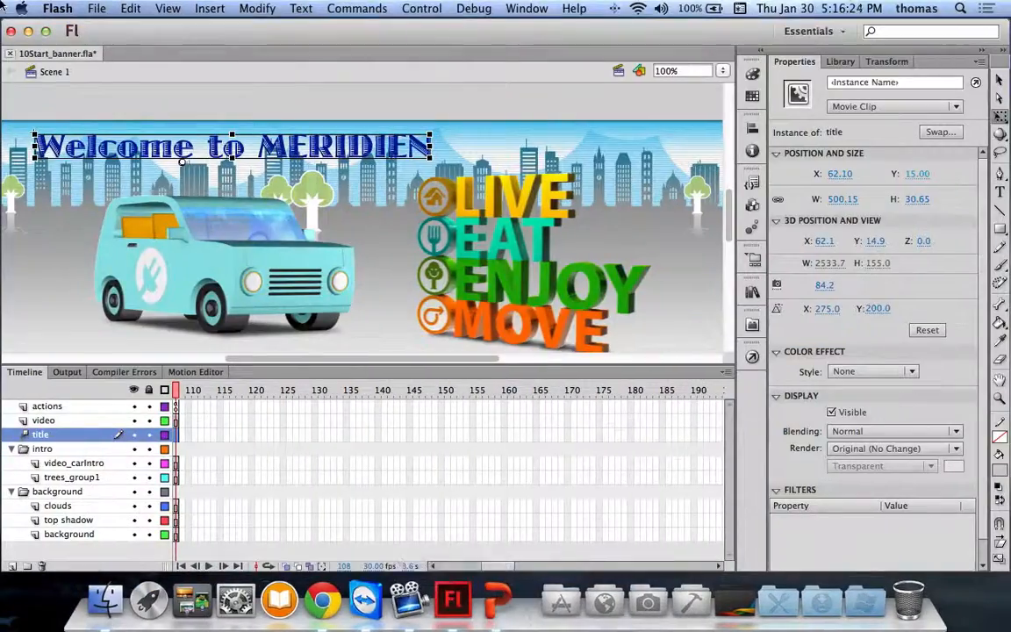
pyautogui.click(11, 53)
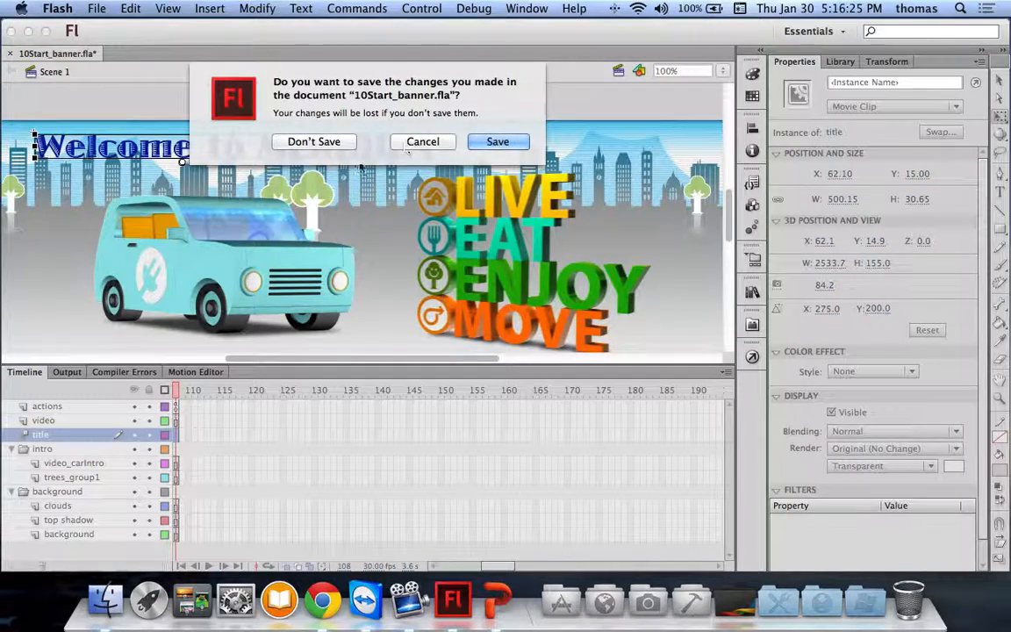
pyautogui.click(290, 142)
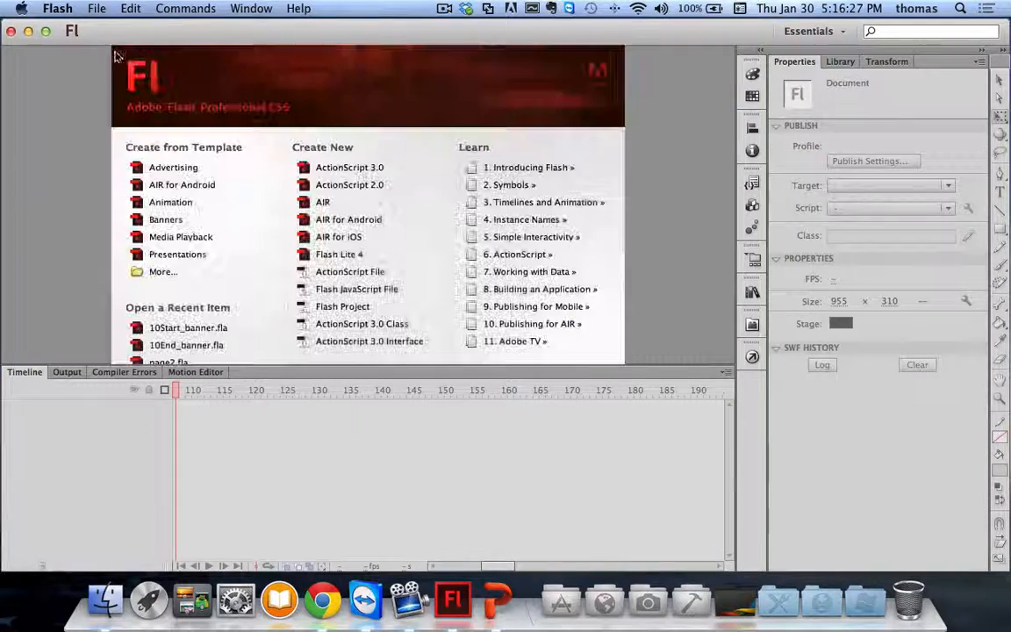
# Step: Open 10Start_restaurantguide.fla from the Code Archive folder
pyautogui.click(63, 11)
pyautogui.click(96, 43)
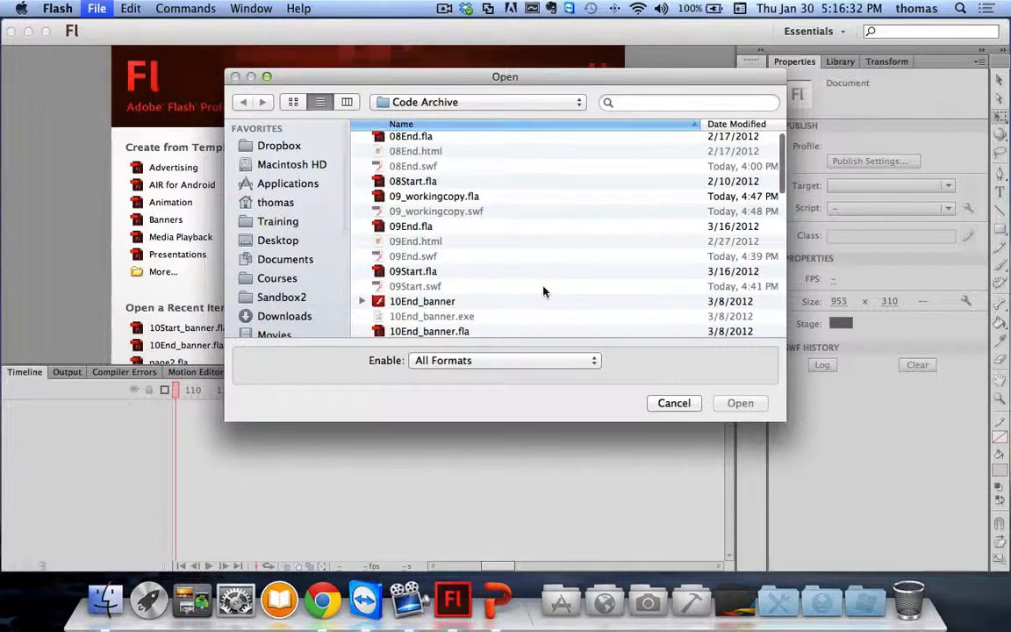
pyautogui.scroll(-5, 543, 291)
pyautogui.click(482, 257)
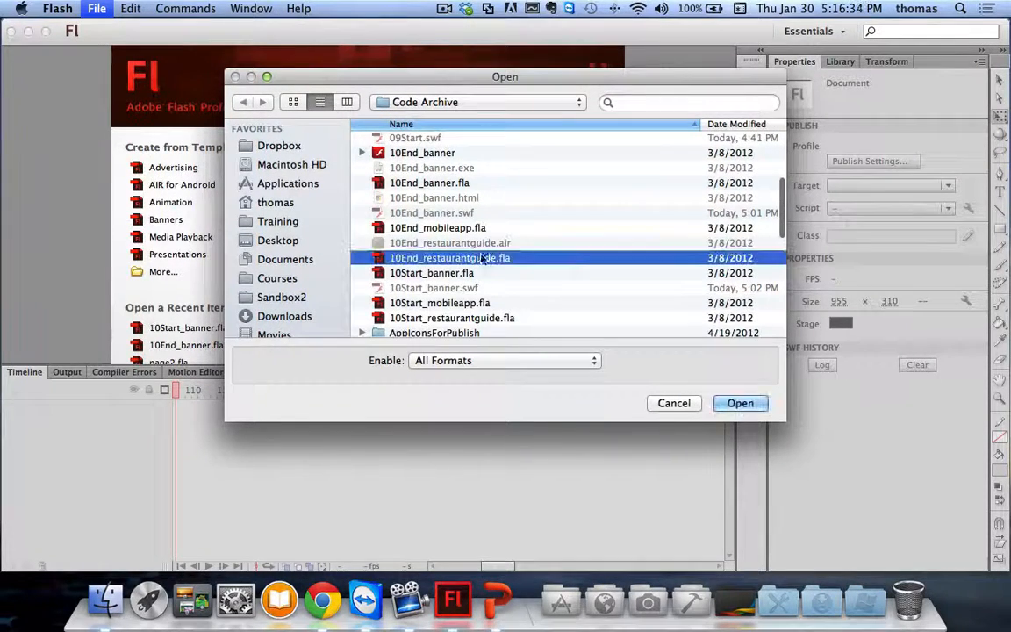
pyautogui.scroll(-3, 501, 275)
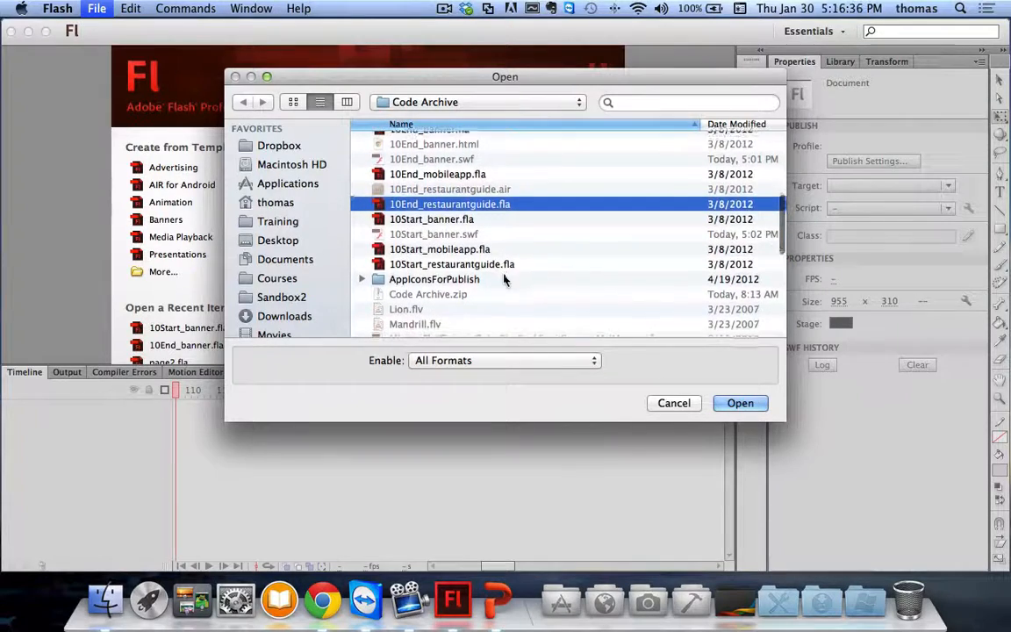
pyautogui.click(480, 263)
pyautogui.click(740, 403)
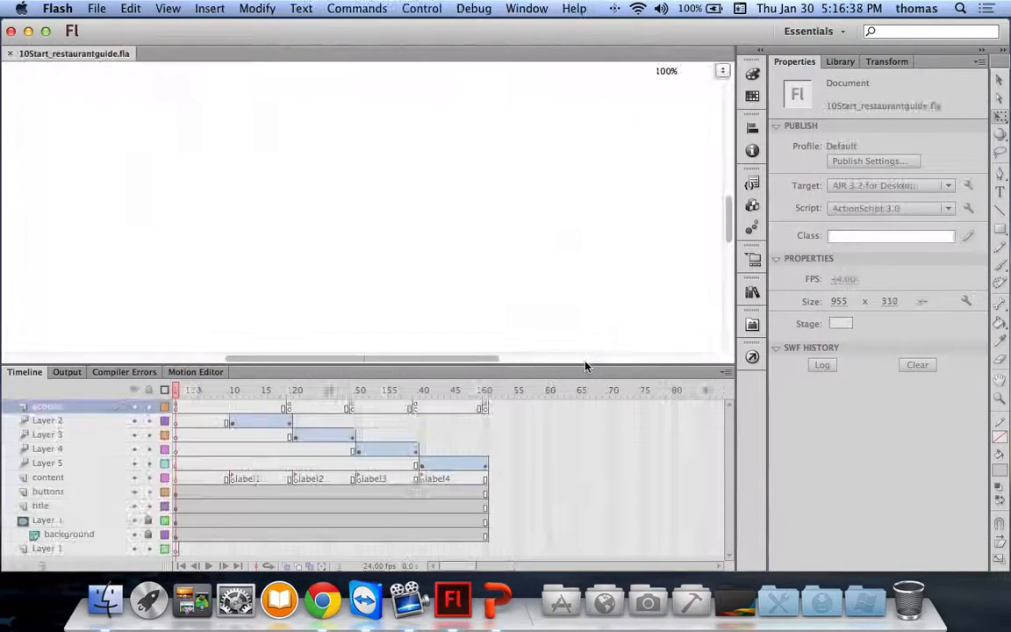
# Step: Test the restaurant guide and view the Gabel Loffel and Gary Gari detail panels
pyautogui.press('super+Return')
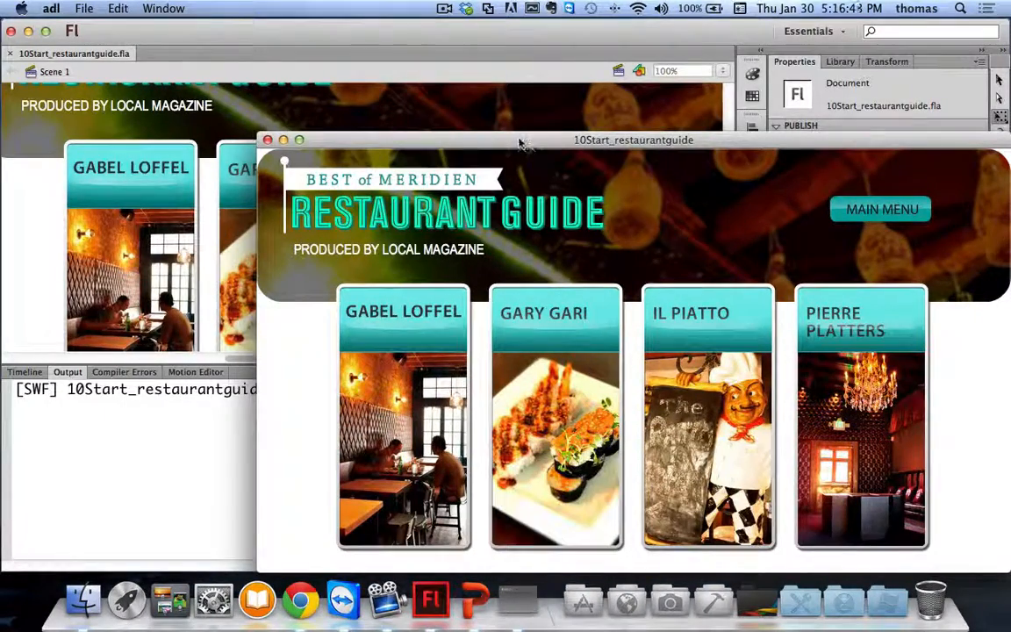
pyautogui.moveTo(517, 145); pyautogui.dragTo(389, 82)
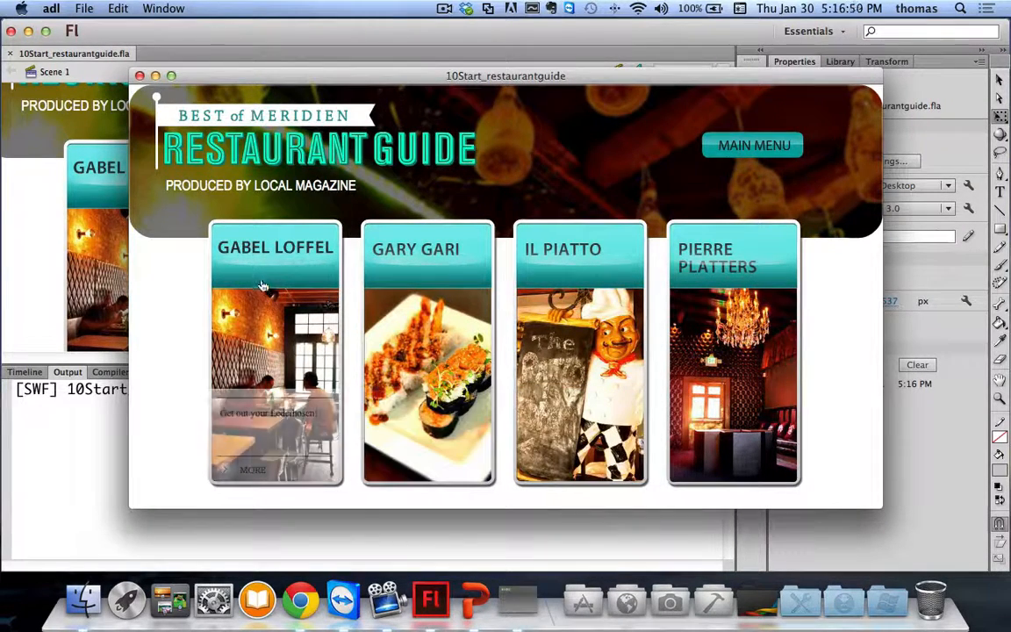
pyautogui.moveTo(261, 283)
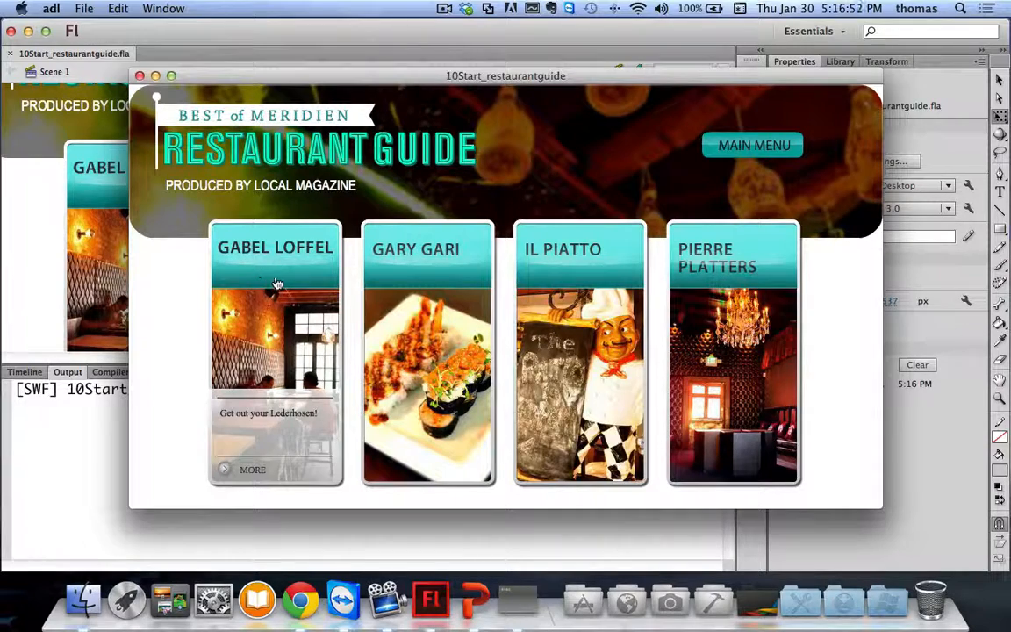
pyautogui.moveTo(383, 272)
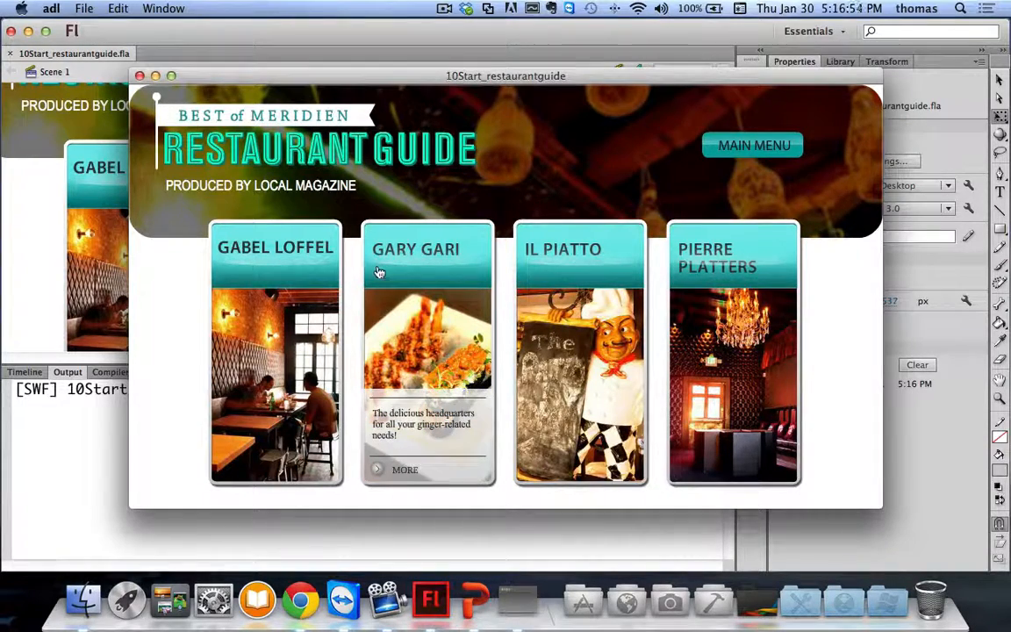
pyautogui.click(239, 268)
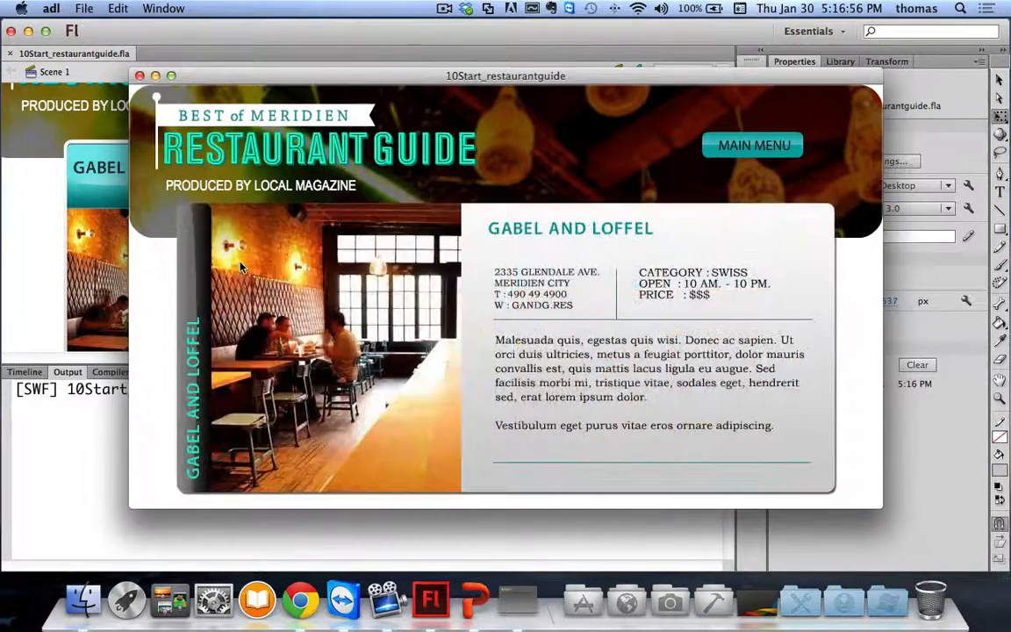
pyautogui.click(746, 149)
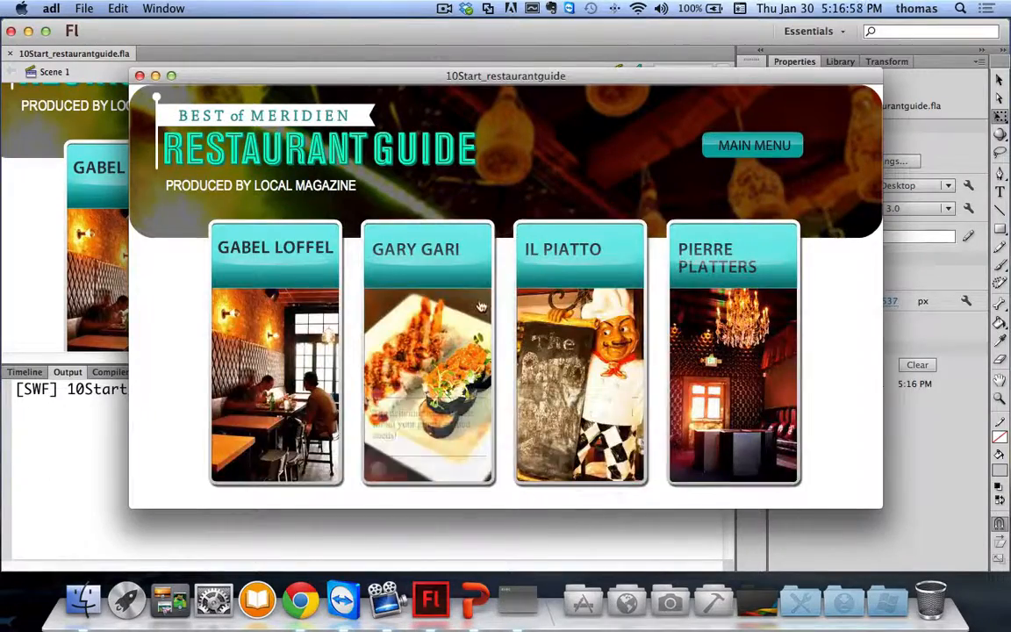
pyautogui.click(481, 307)
pyautogui.click(750, 144)
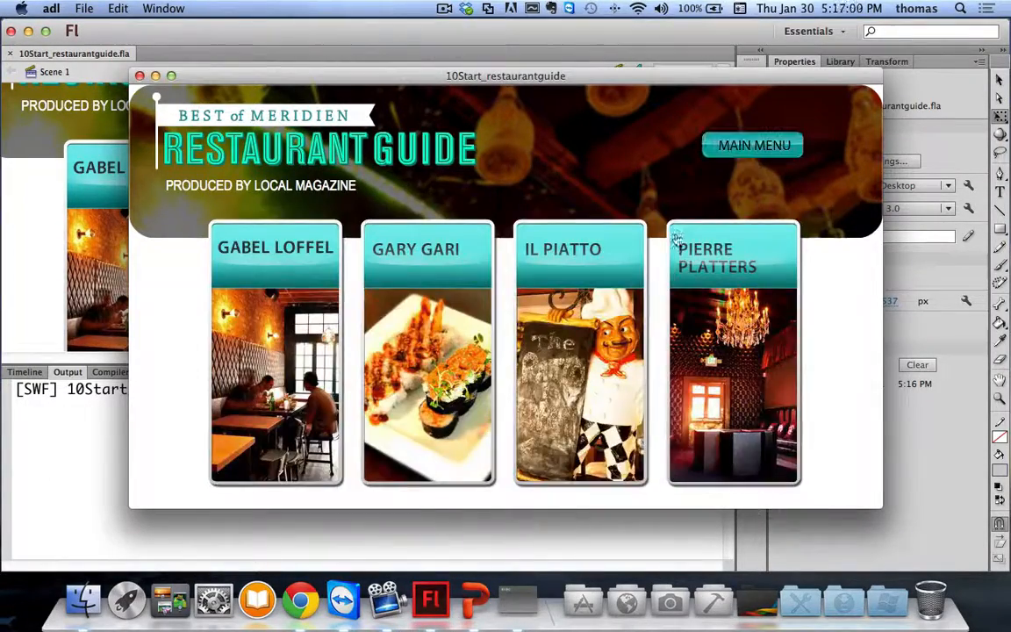
# Step: View the Il Piatto and Pierre Platters panels, returning to the main menu, then close the test
pyautogui.click(570, 369)
pyautogui.click(772, 151)
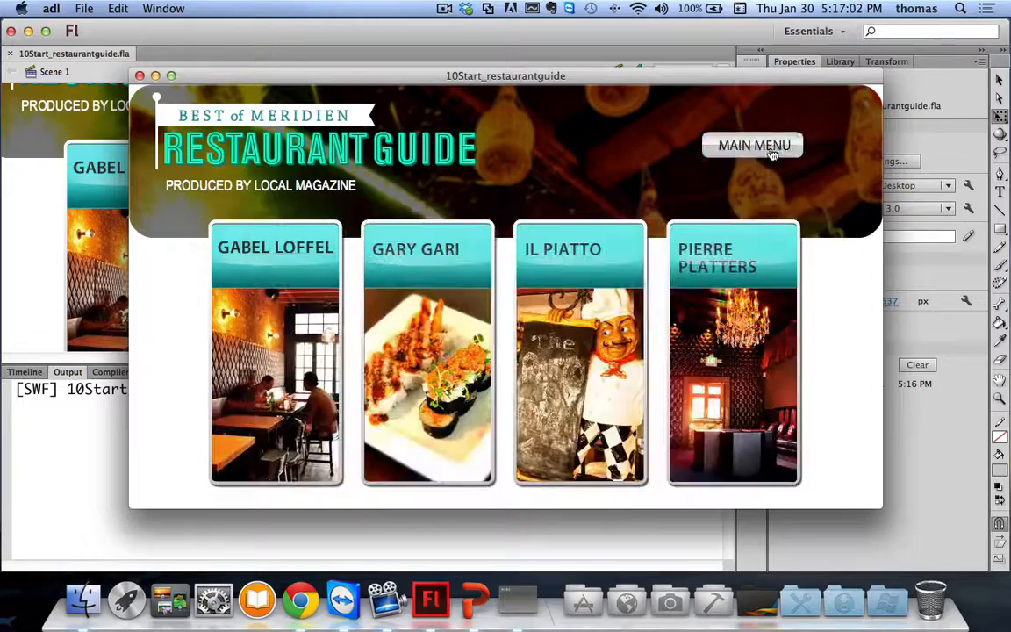
pyautogui.click(733, 386)
pyautogui.click(746, 149)
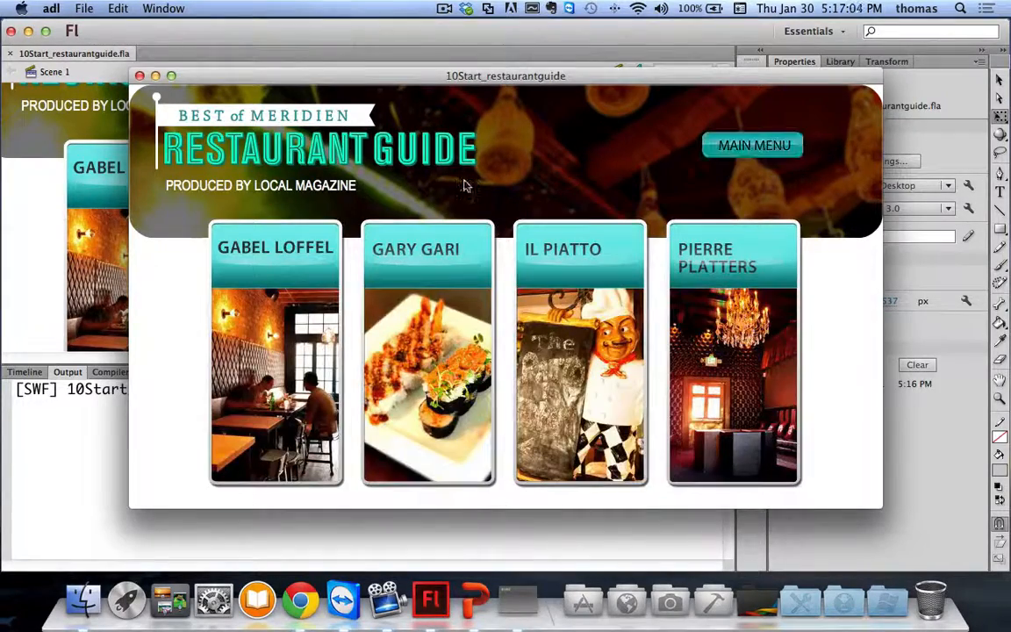
pyautogui.click(139, 75)
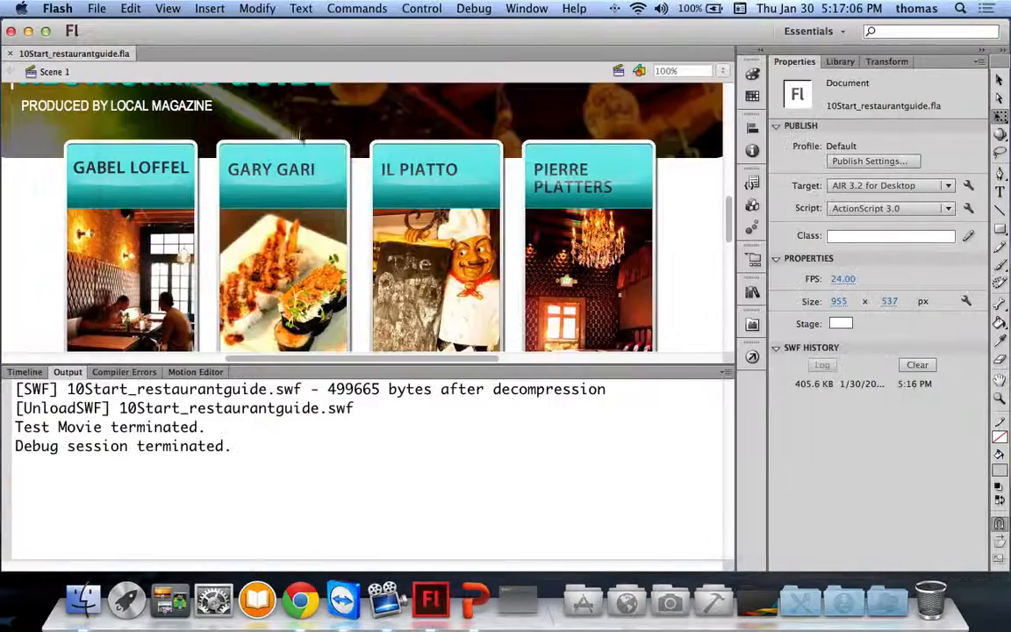
# Step: Change the publish target from AIR 3.2 to AIR 3.4 for Desktop and open its AIR settings
pyautogui.click(883, 189)
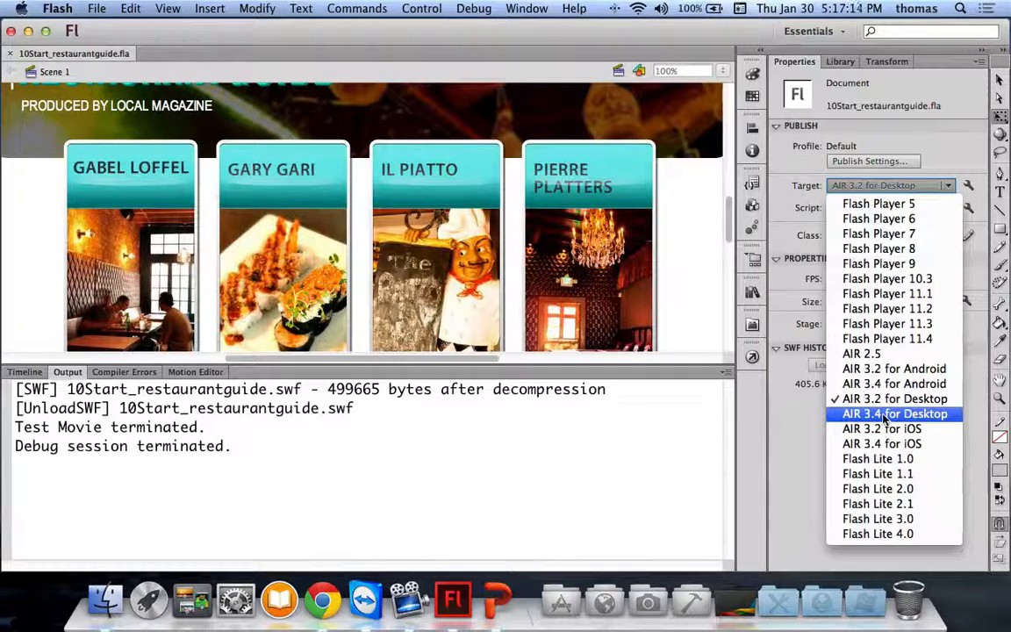
pyautogui.click(884, 416)
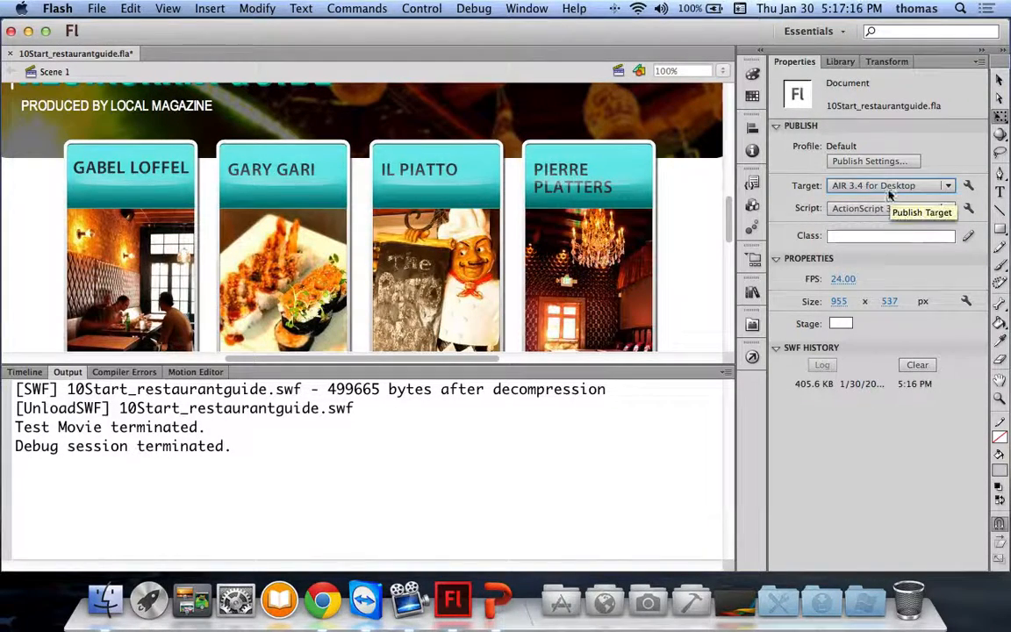
pyautogui.click(969, 187)
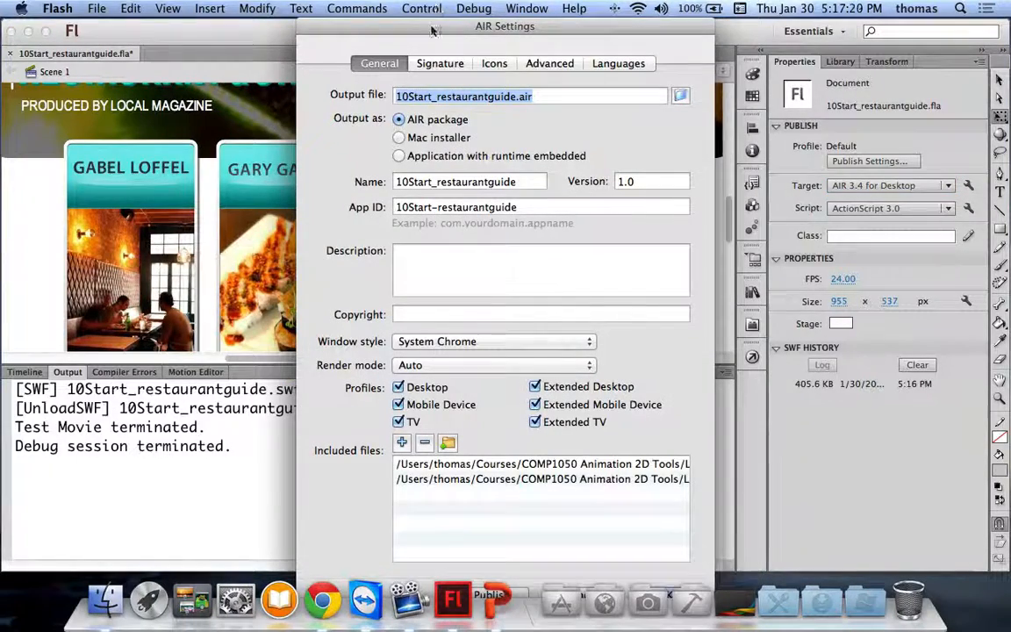
# Step: Check the lesson slide, then return to Flash and close the AIR Settings dialog
pyautogui.moveTo(430, 31); pyautogui.dragTo(427, 7)
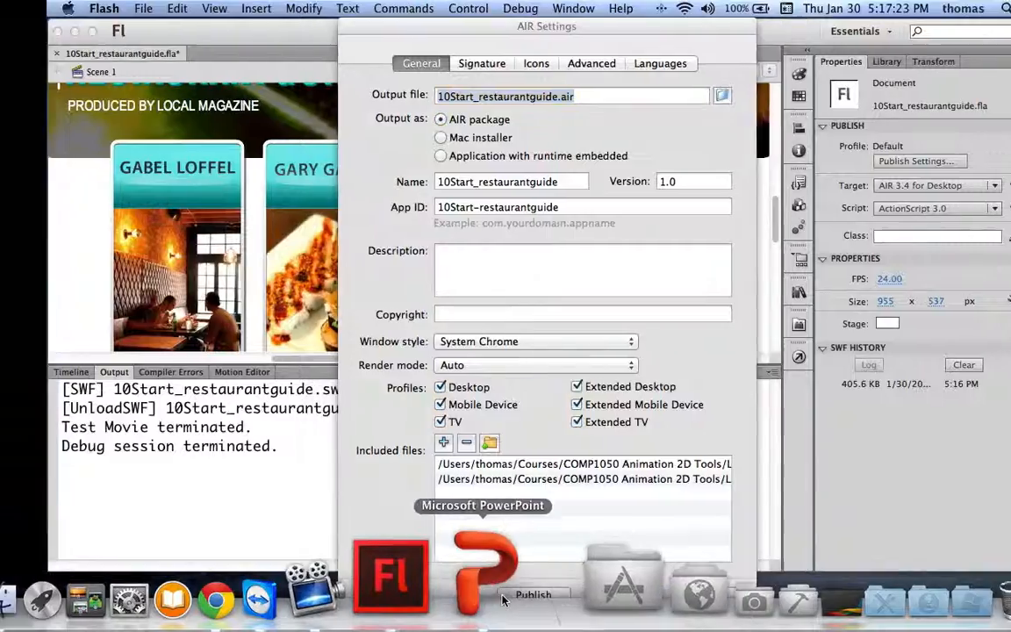
pyautogui.click(502, 599)
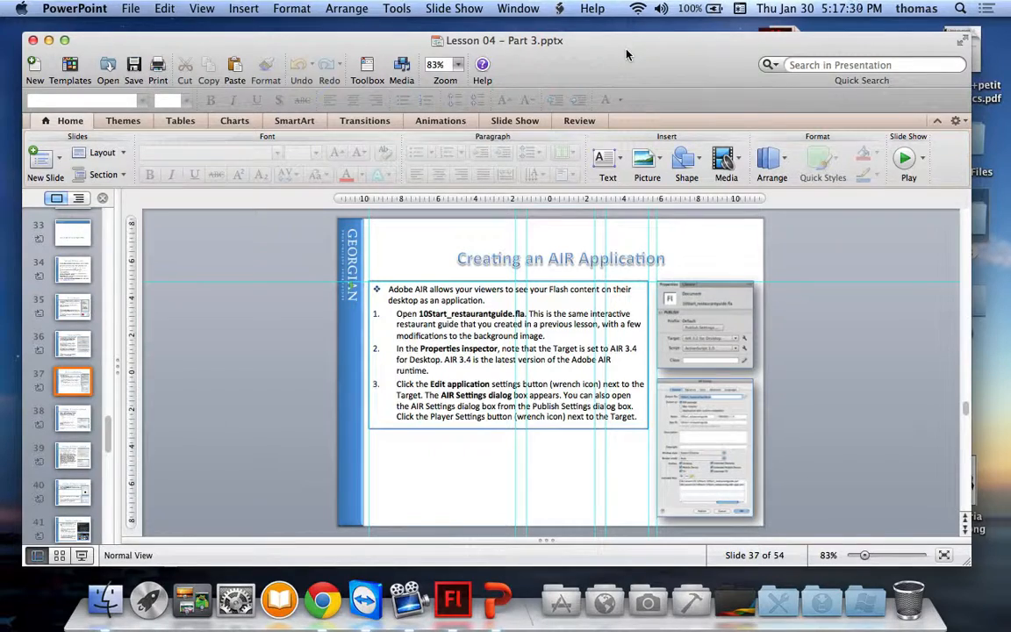
pyautogui.press('super+Tab')
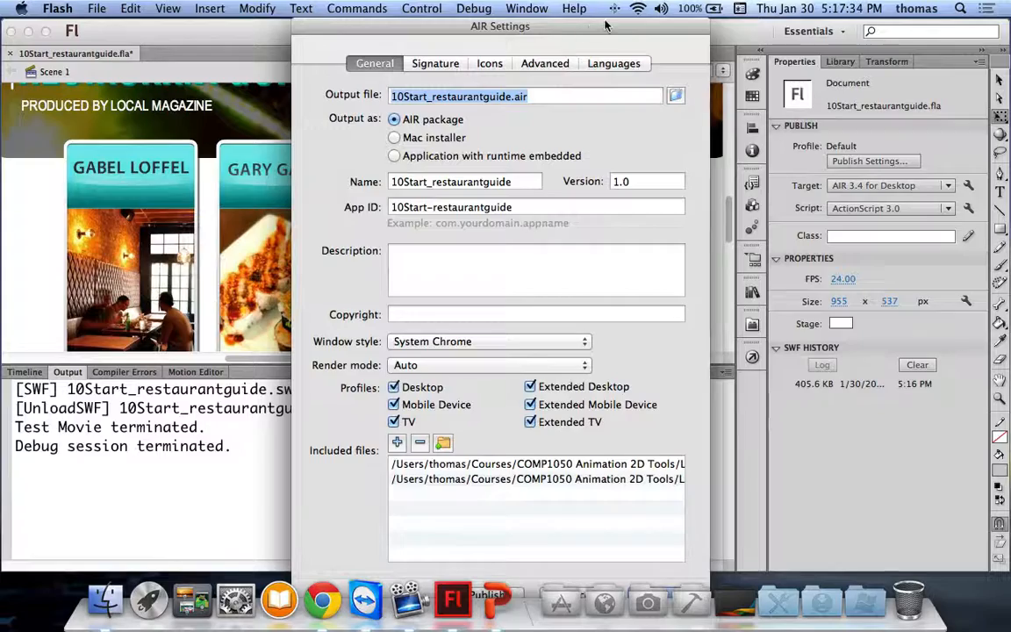
pyautogui.moveTo(429, 33); pyautogui.dragTo(474, 15)
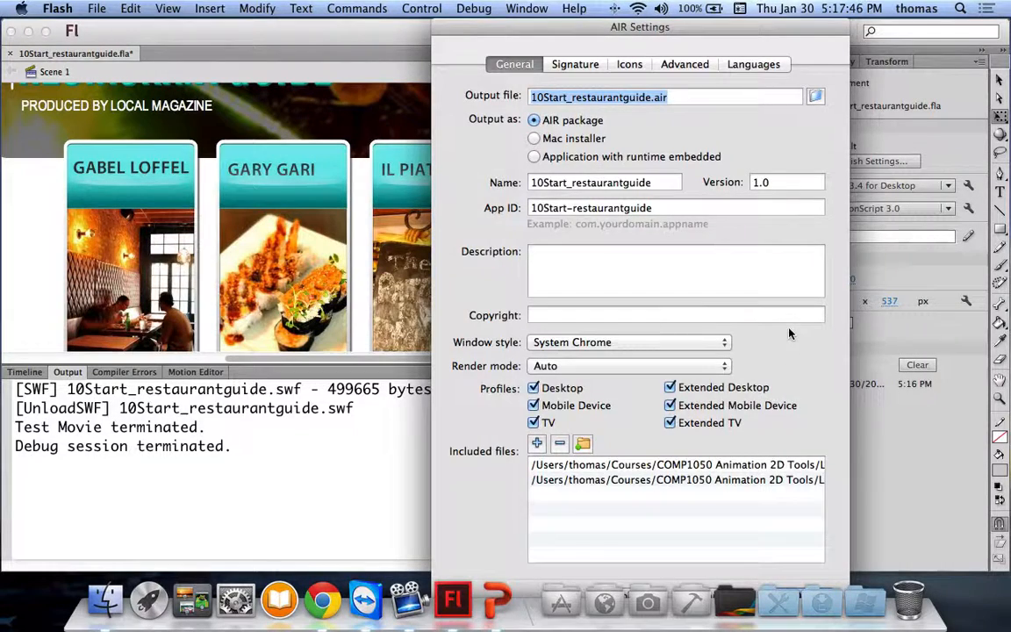
pyautogui.press('Return')
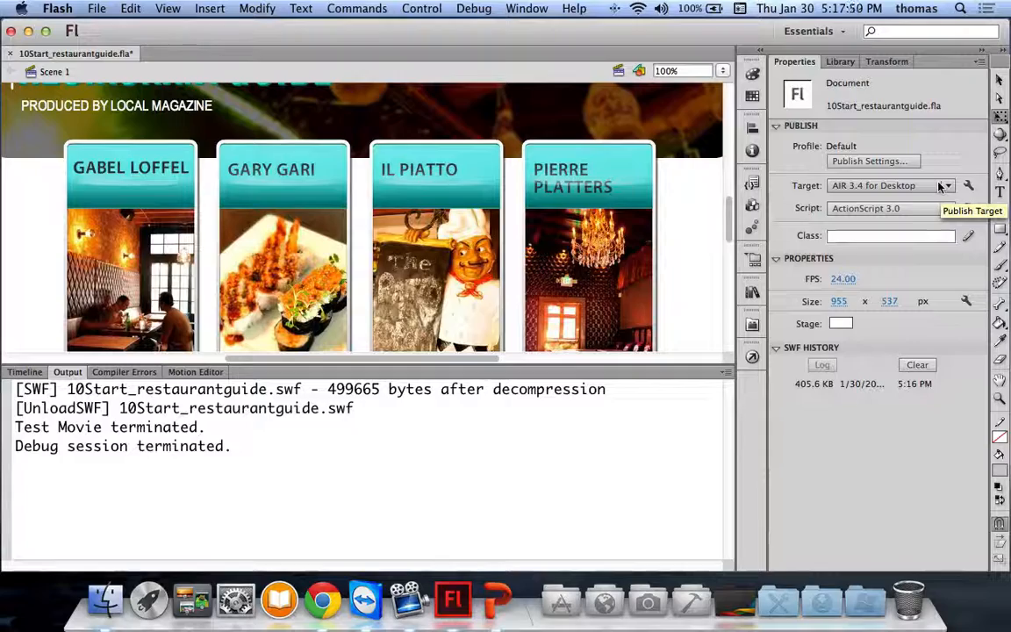
# Step: Test the restaurant guide as an AIR app, close it, then select the Gabel Loffel and Gary Gari buttons
pyautogui.press('super+Return')
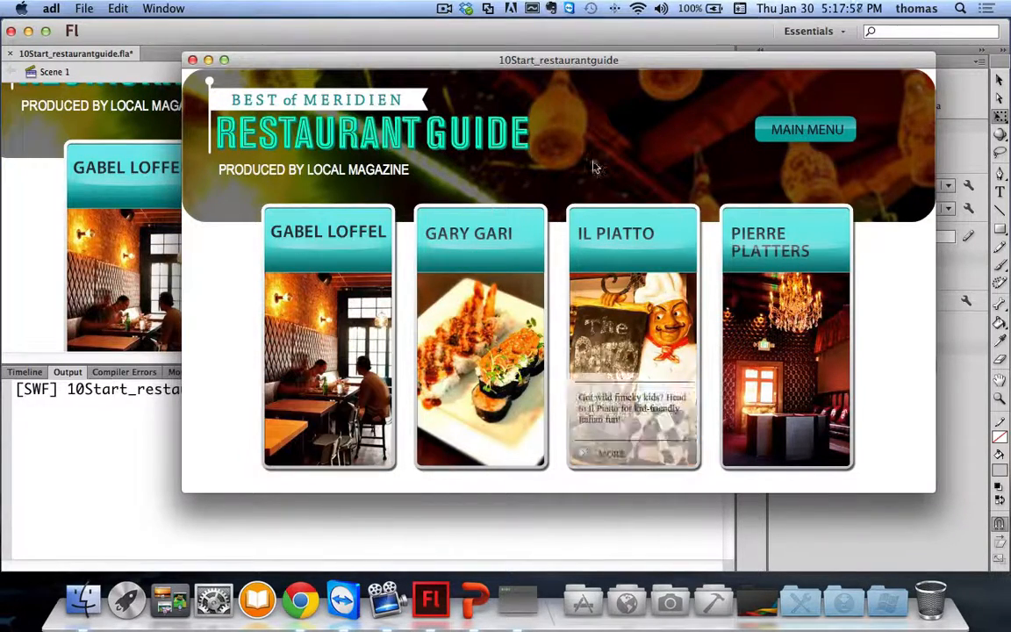
pyautogui.click(192, 60)
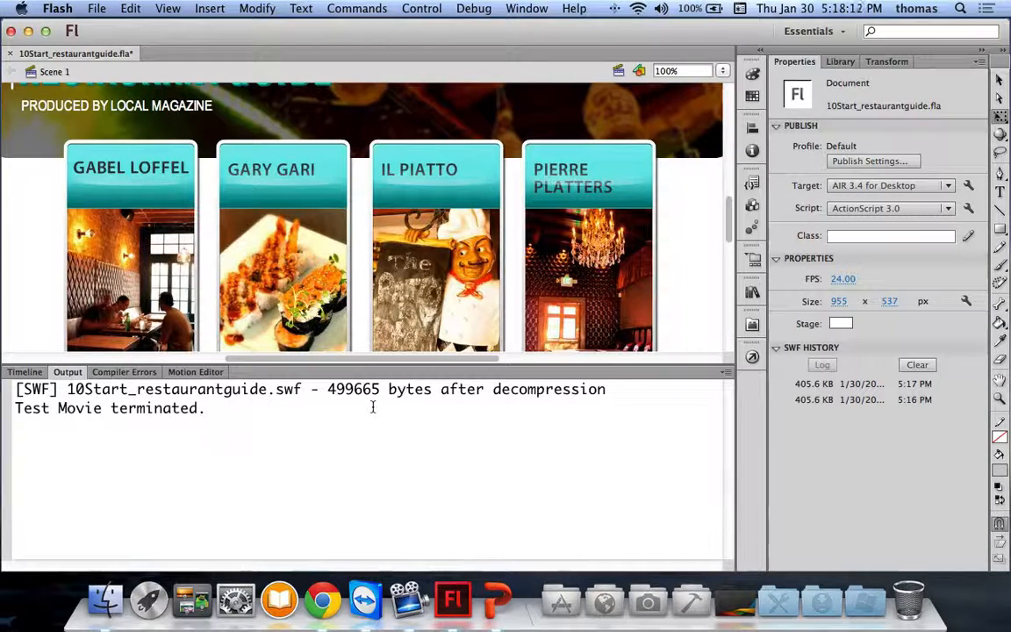
pyautogui.press('super+z')
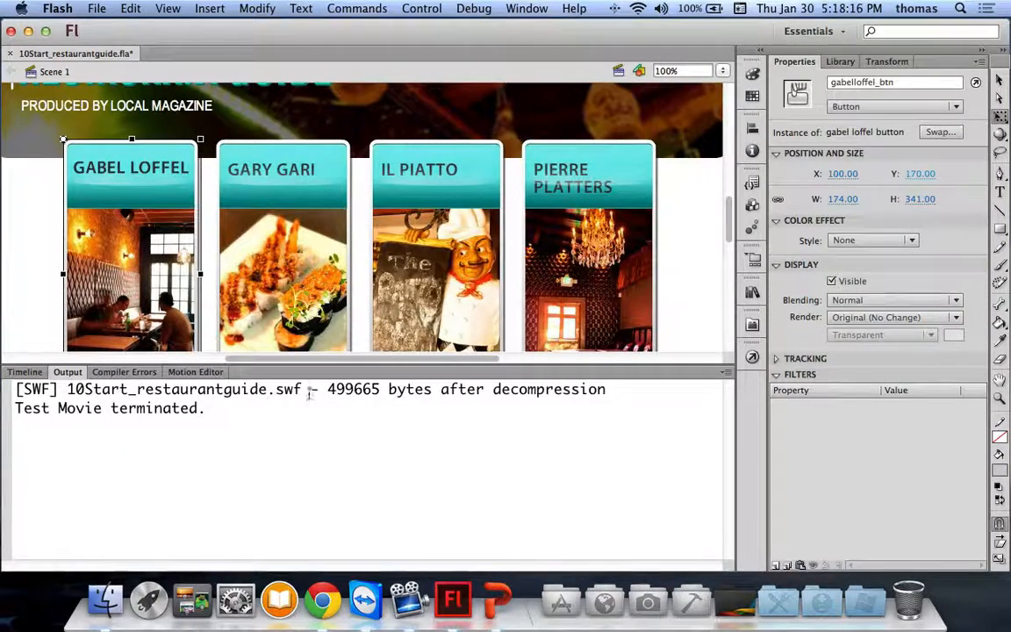
pyautogui.click(299, 338)
# Step: Present slide 37, Creating an AIR Application, full screen and advance to its continued slide
pyautogui.click(25, 371)
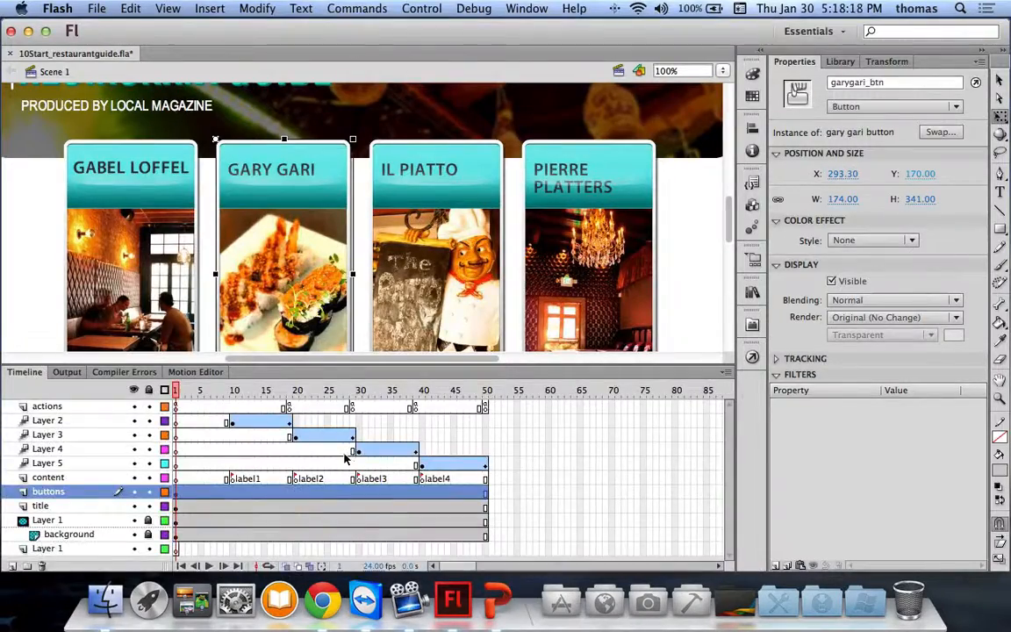
pyautogui.press('super+h')
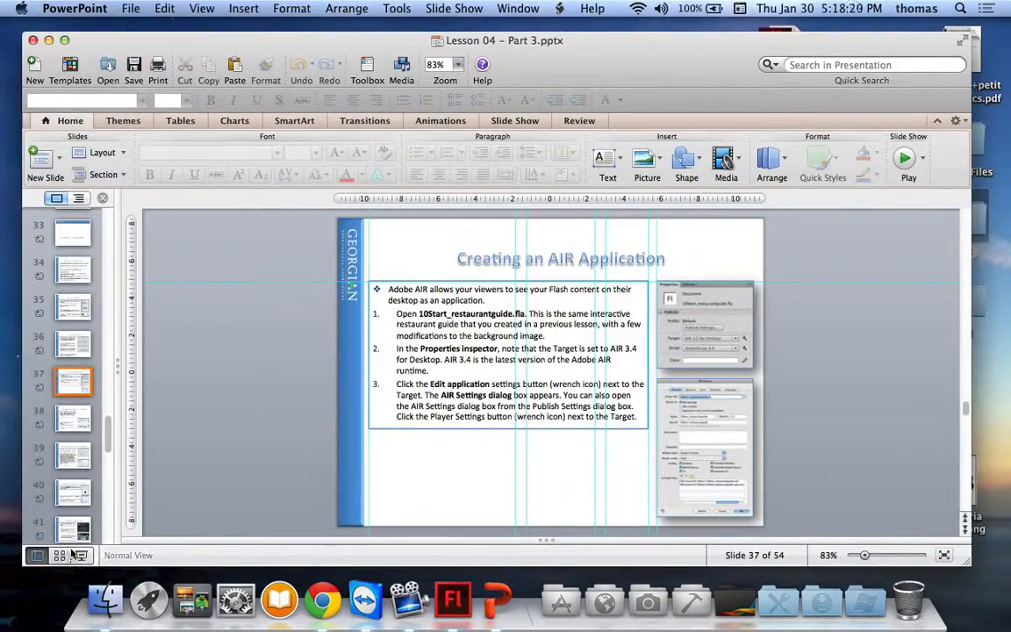
pyautogui.click(81, 555)
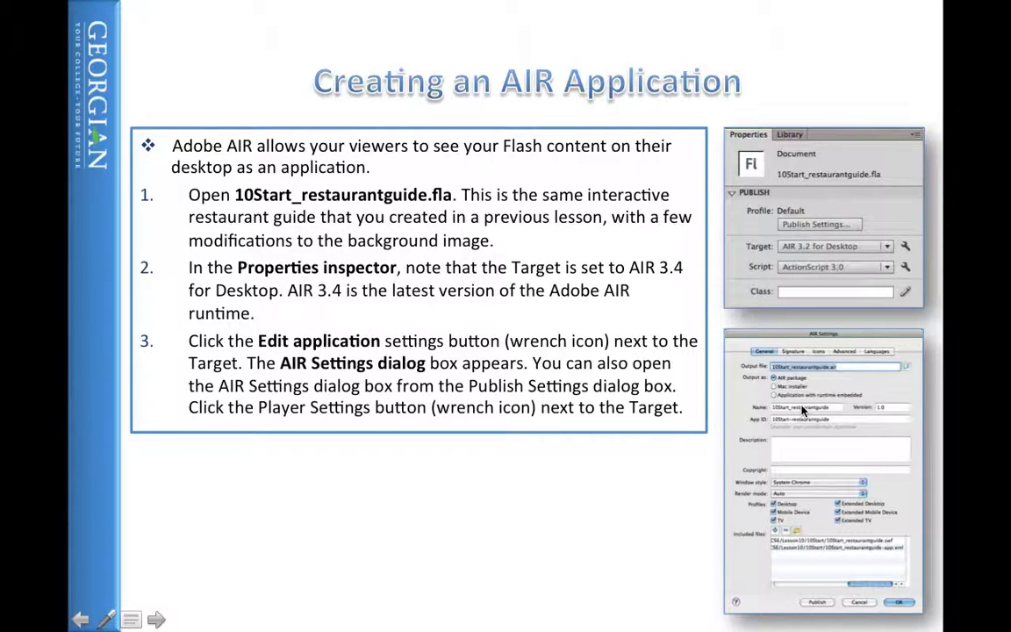
pyautogui.press('Right')
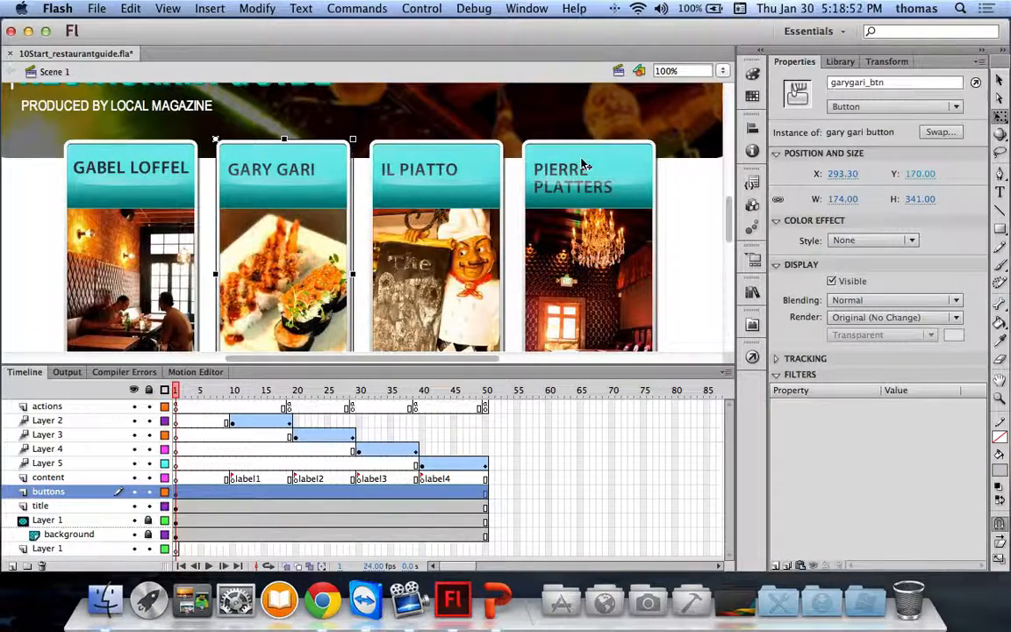
# Step: Zoom the stage to Show All, deselect everything, and open AIR Settings from the Target wrench
pyautogui.click(441, 145)
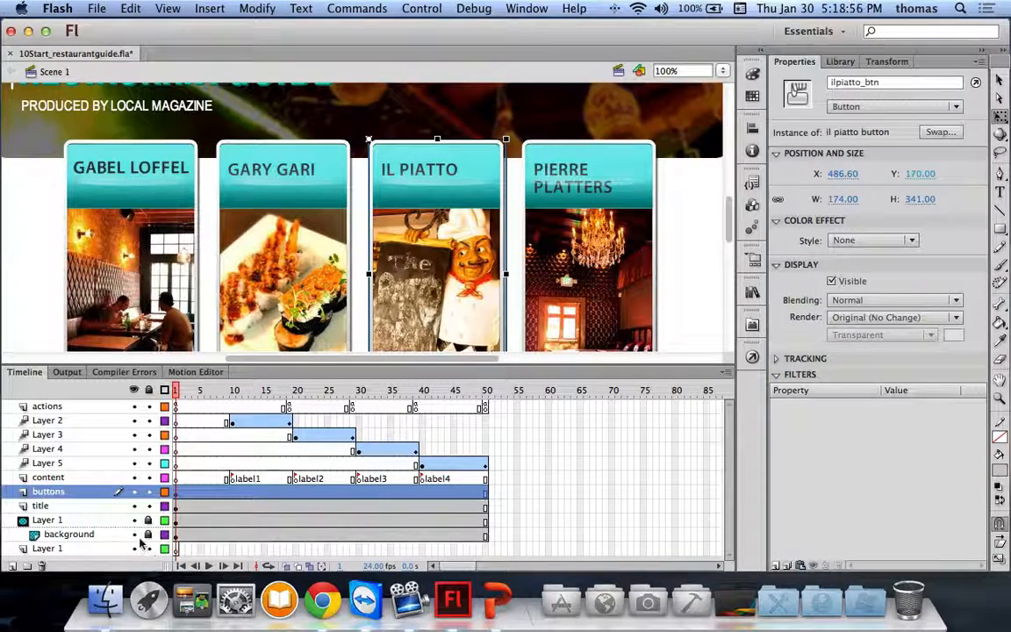
pyautogui.click(723, 71)
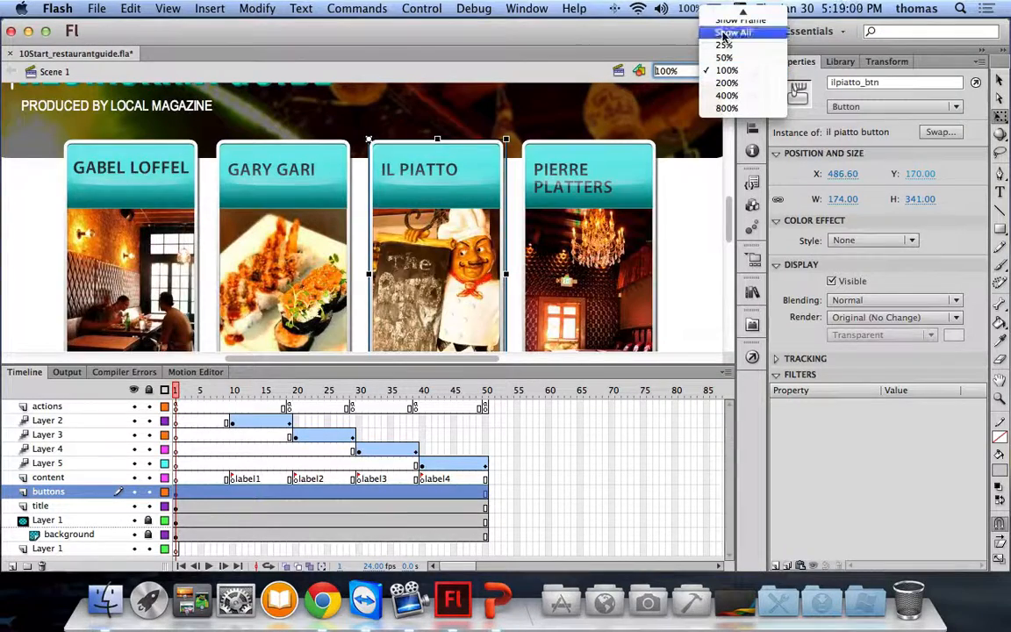
pyautogui.click(693, 27)
pyautogui.click(693, 183)
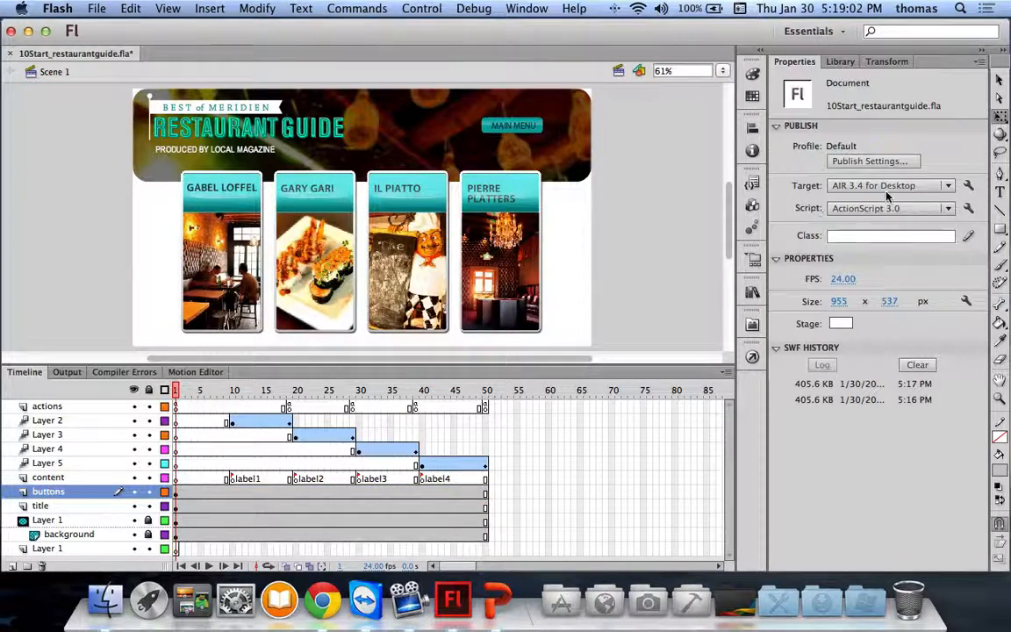
pyautogui.click(968, 185)
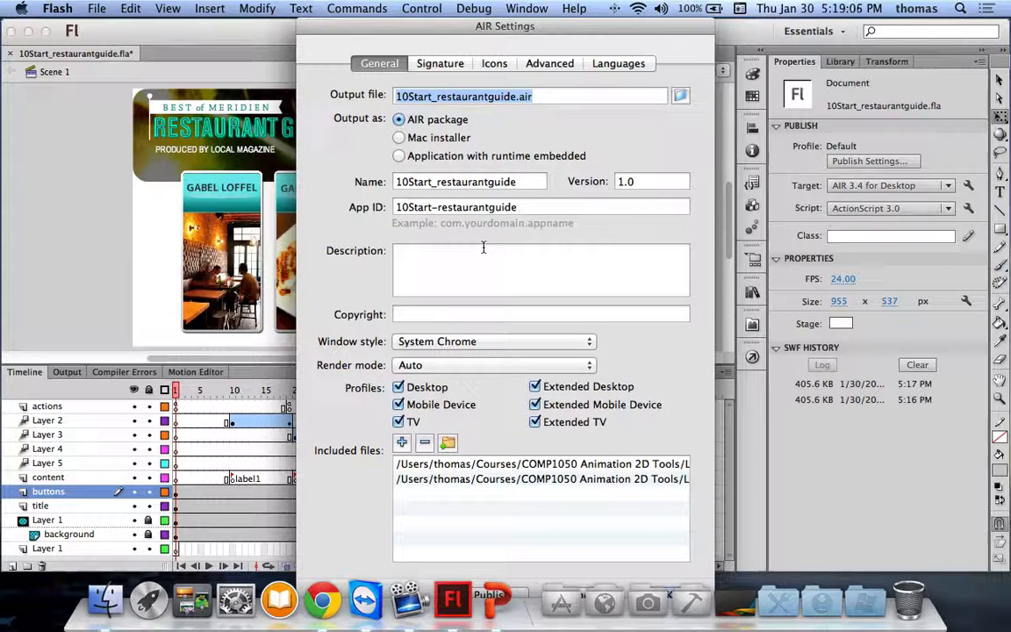
# Step: Set the AIR output to a Mac installer, 10Start_restaurantguide.dmg
pyautogui.click(439, 65)
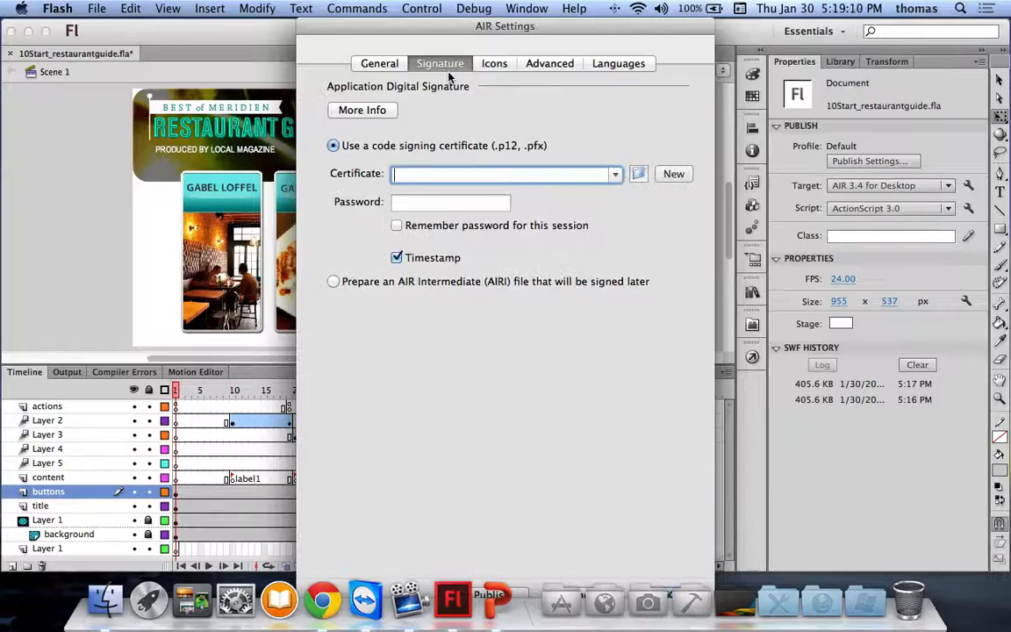
pyautogui.click(365, 66)
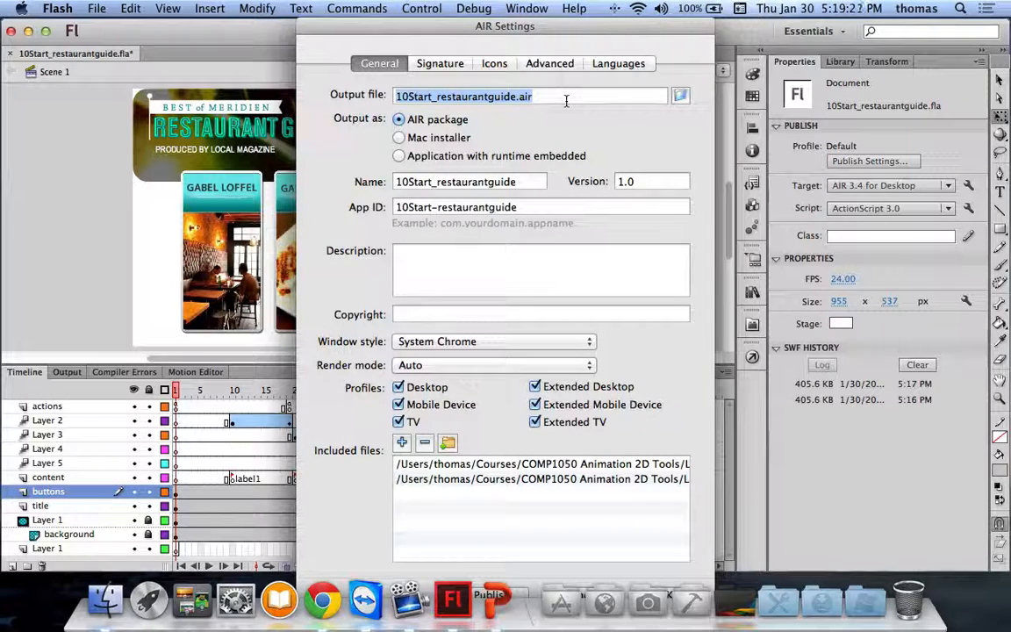
pyautogui.click(399, 139)
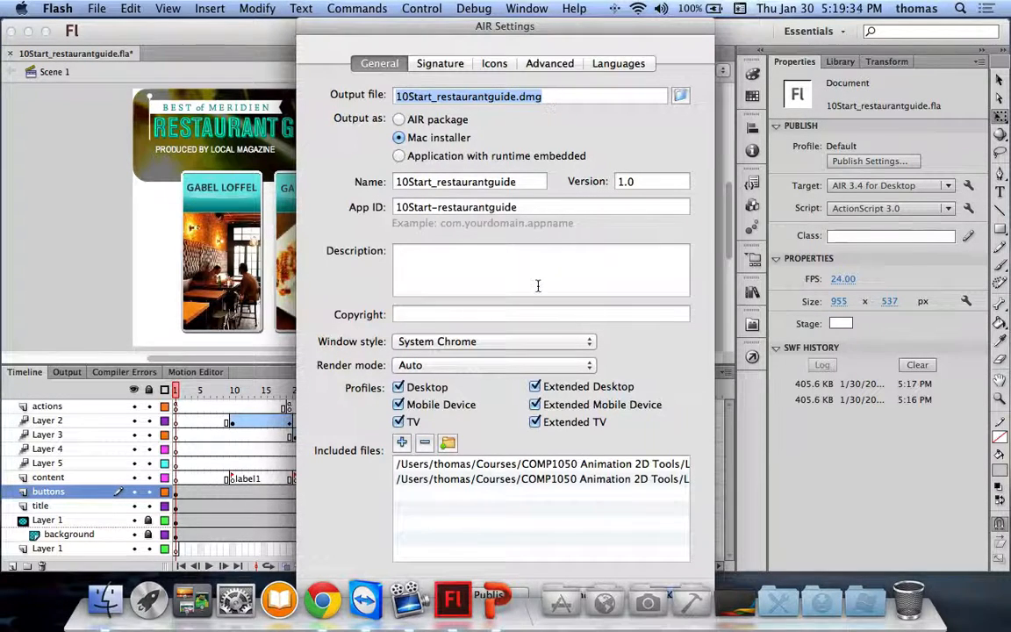
# Step: Review the Window style choices, keep Auto render mode, and look over the Signature and Icons settings
pyautogui.click(489, 343)
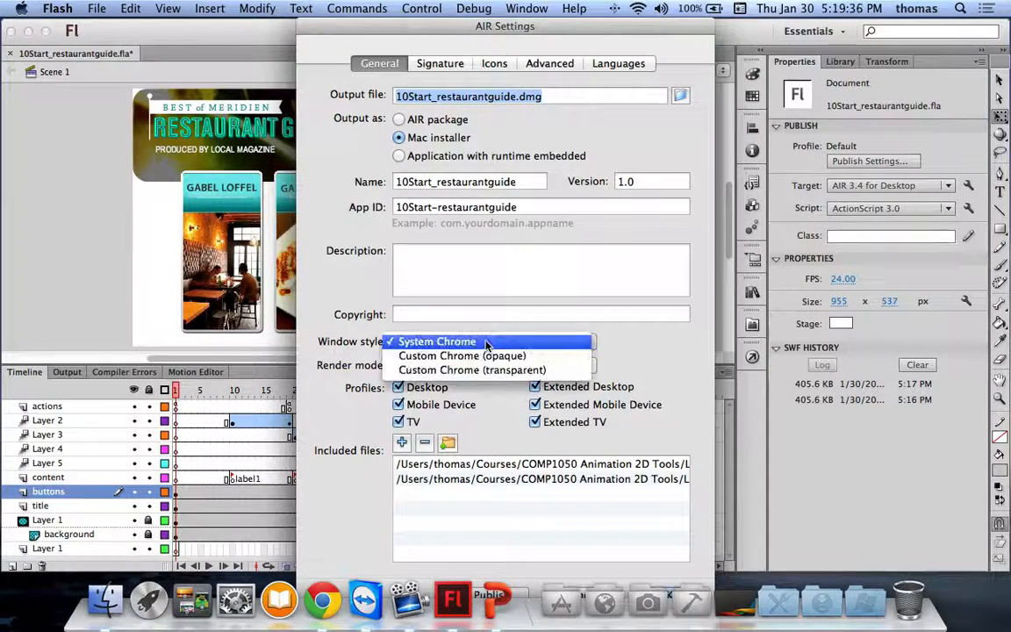
pyautogui.press('Escape')
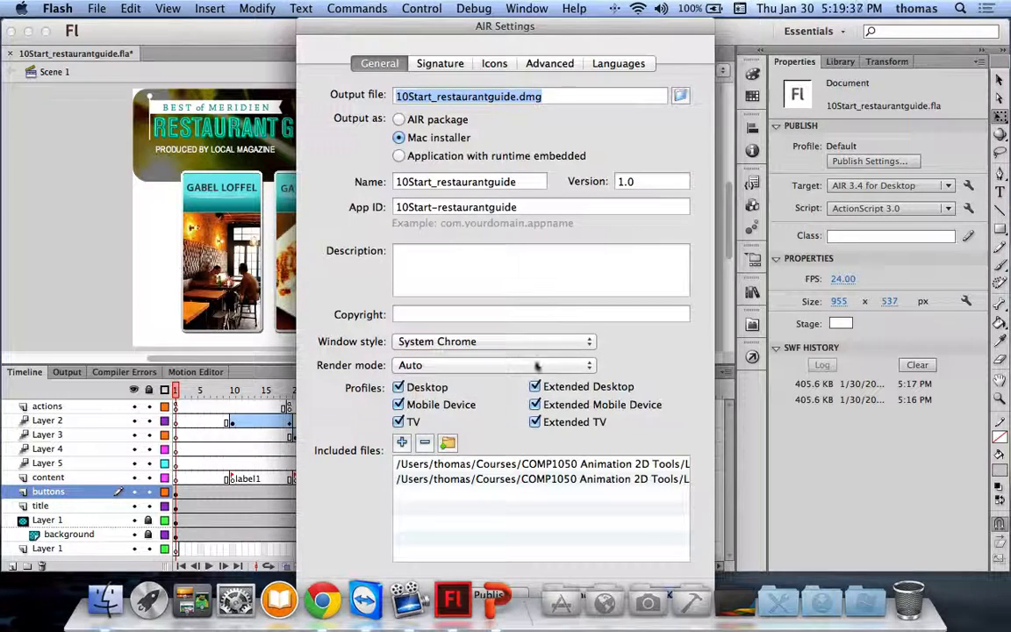
pyautogui.click(492, 366)
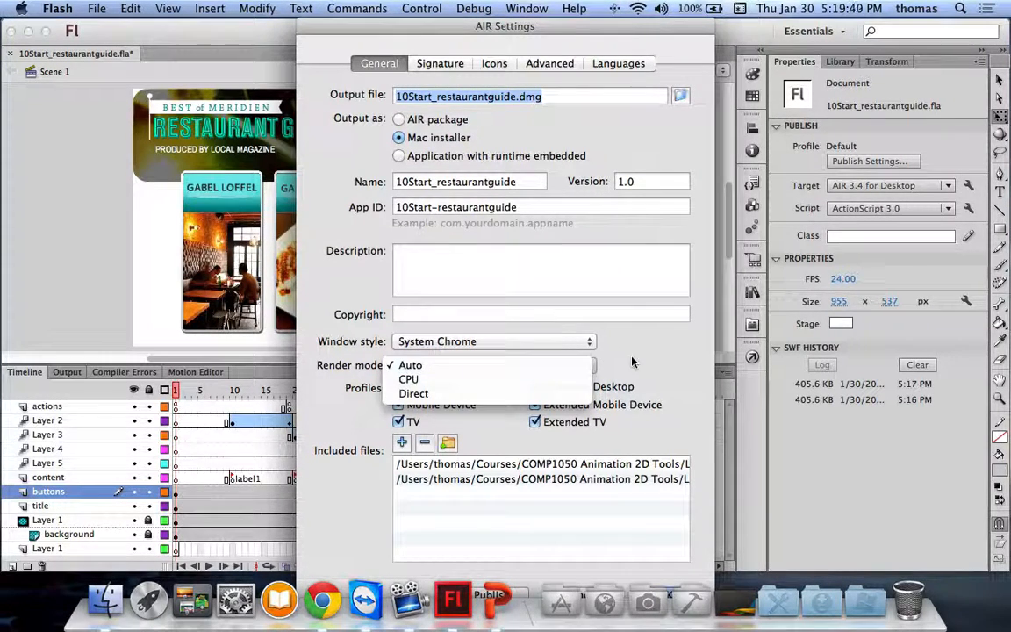
pyautogui.click(660, 361)
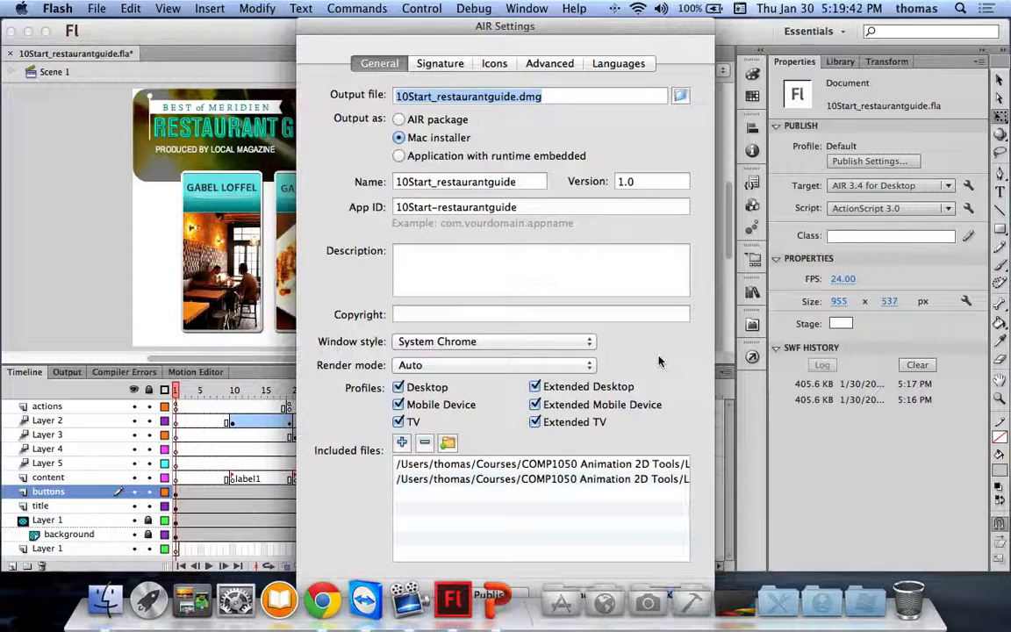
pyautogui.click(436, 64)
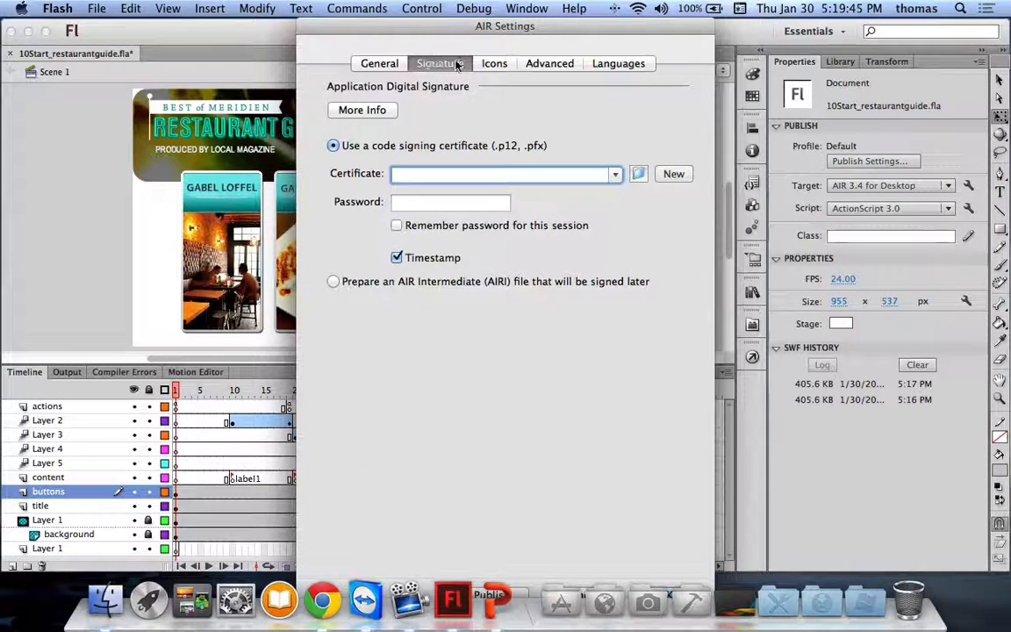
pyautogui.click(494, 65)
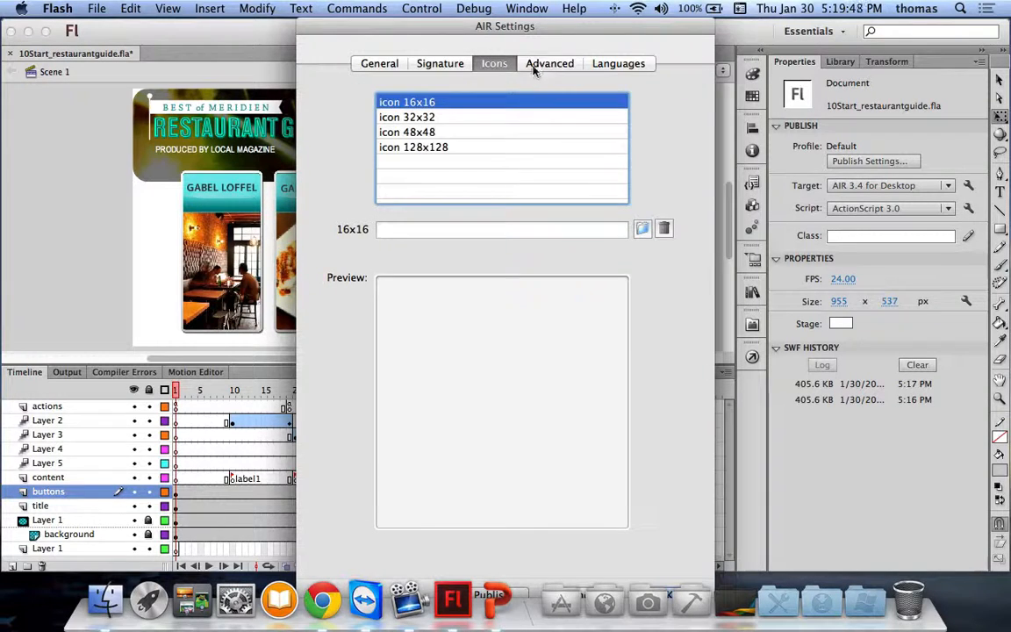
# Step: Return to the General settings and choose Custom Chrome (transparent) as the window style
pyautogui.click(531, 64)
pyautogui.click(492, 64)
pyautogui.click(443, 64)
pyautogui.click(386, 65)
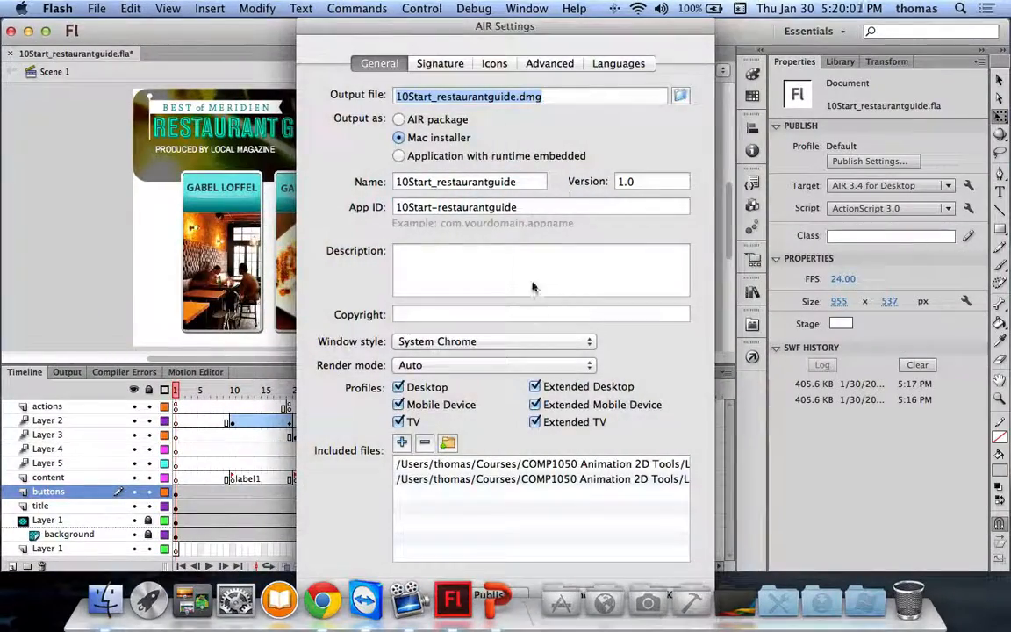
pyautogui.click(513, 342)
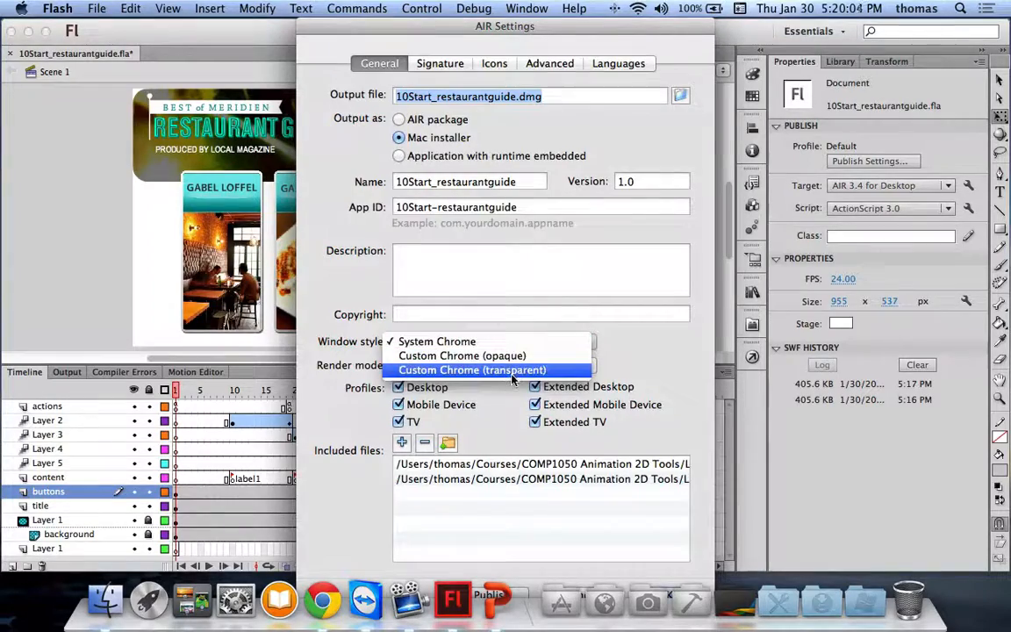
pyautogui.click(492, 370)
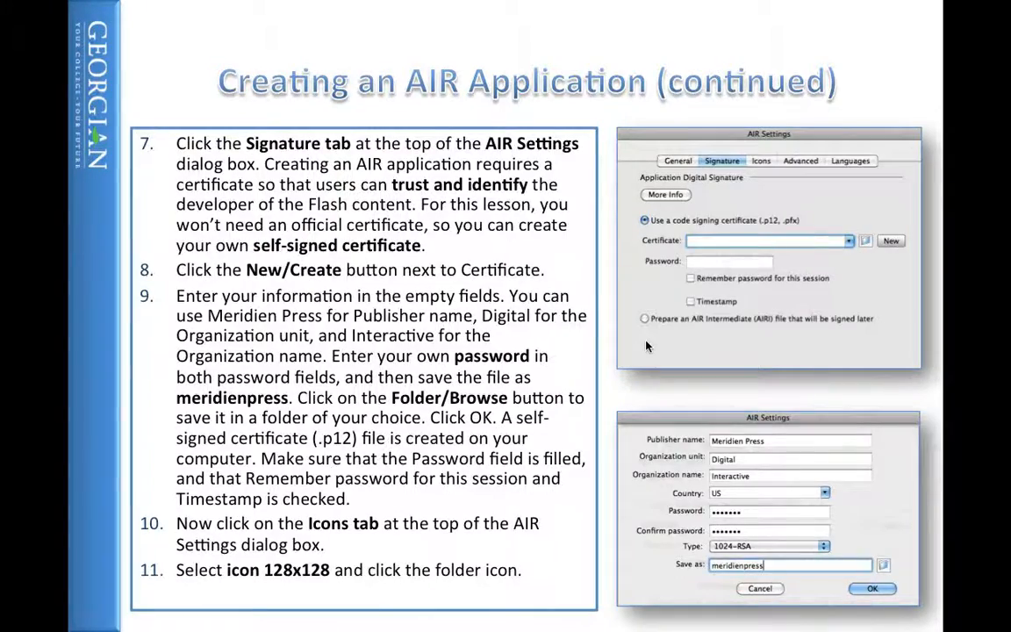
# Step: Back in Flash, start a new self-signed certificate from the Signature settings
pyautogui.press('super+Tab')
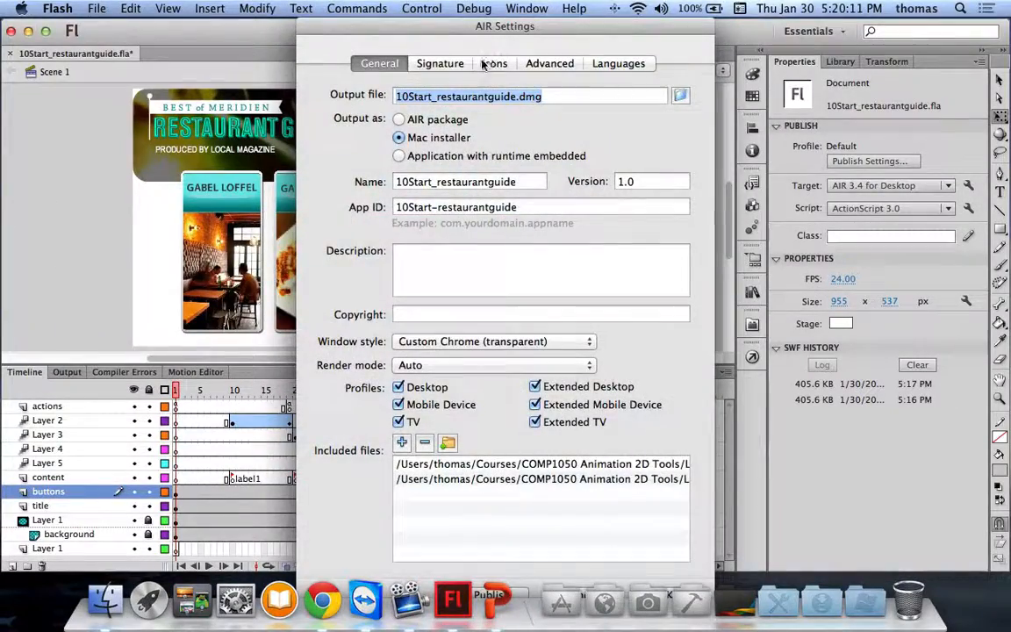
pyautogui.click(449, 63)
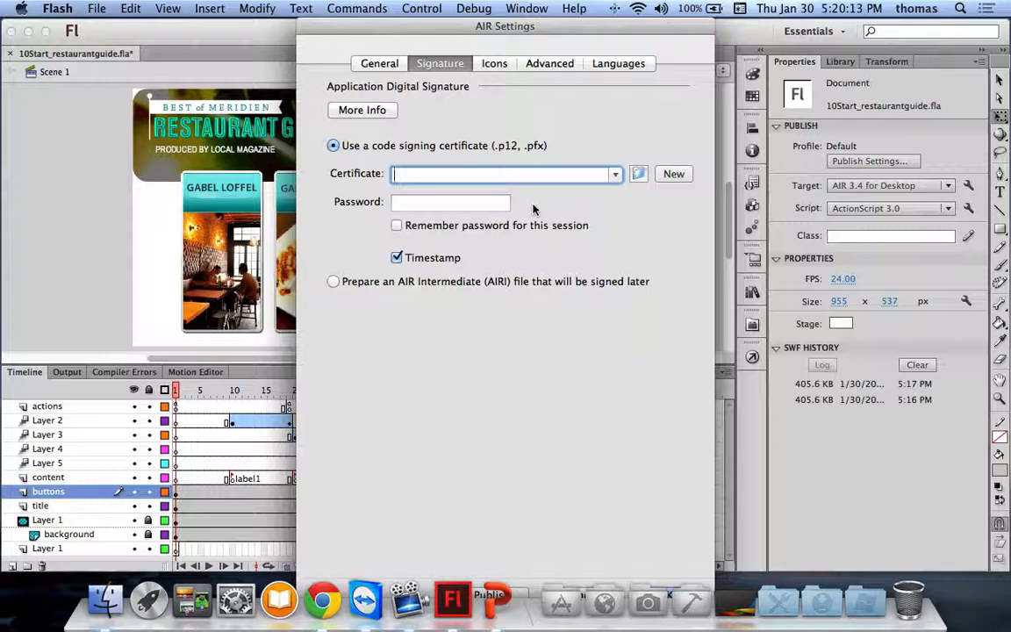
pyautogui.click(673, 173)
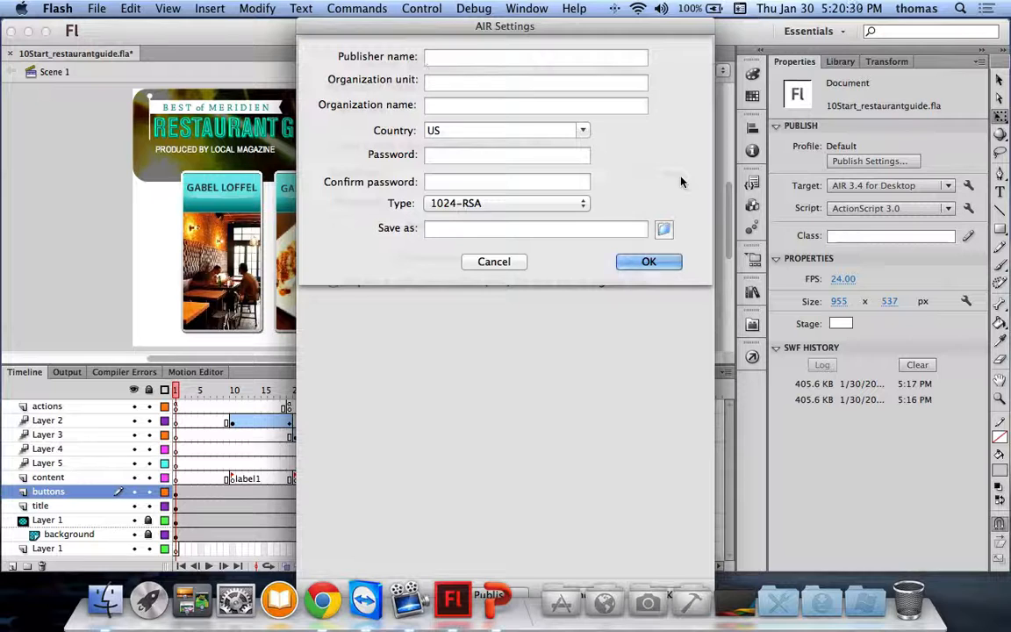
# Step: Enter publisher Georgian College, organization unit Computer Studies, and organization name Georgian College
pyautogui.write('Georgian Colleg')
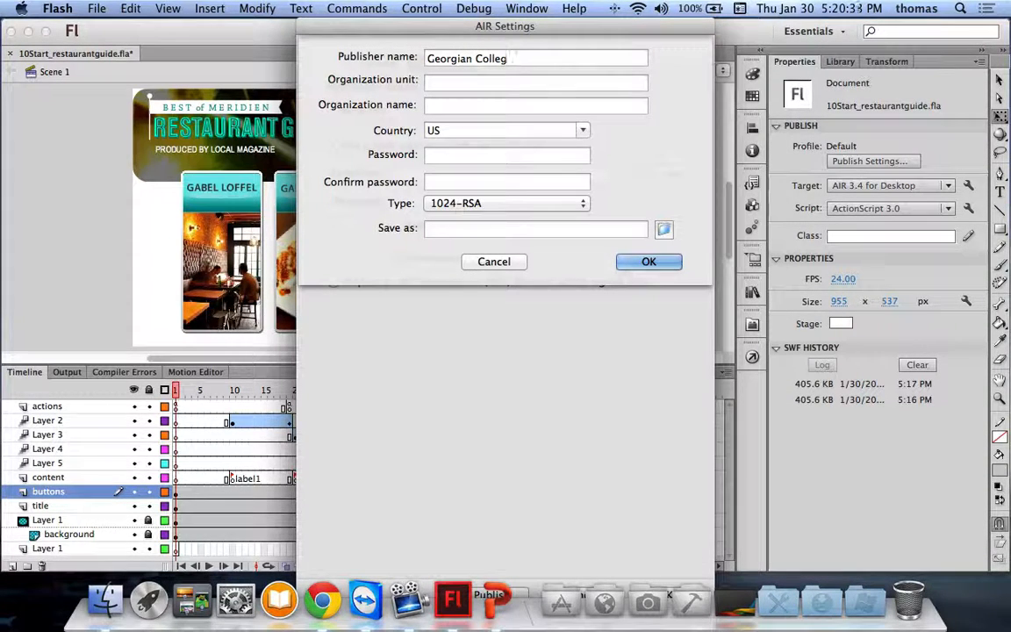
pyautogui.write('e')
pyautogui.press('Tab')
pyautogui.write('Compu')
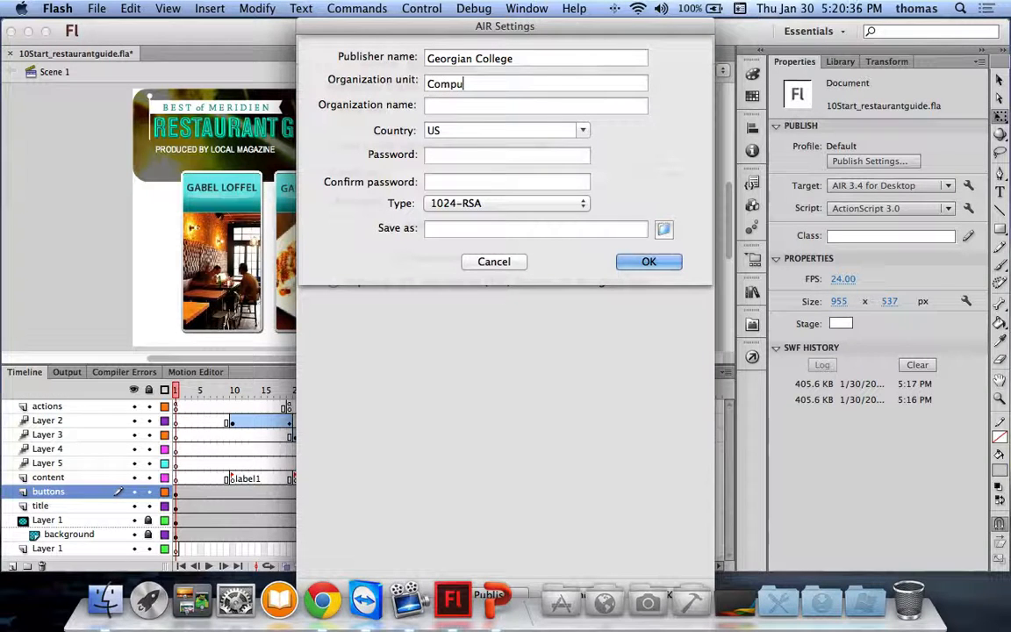
pyautogui.write('ter Studies')
pyautogui.press('Tab')
pyautogui.write('G')
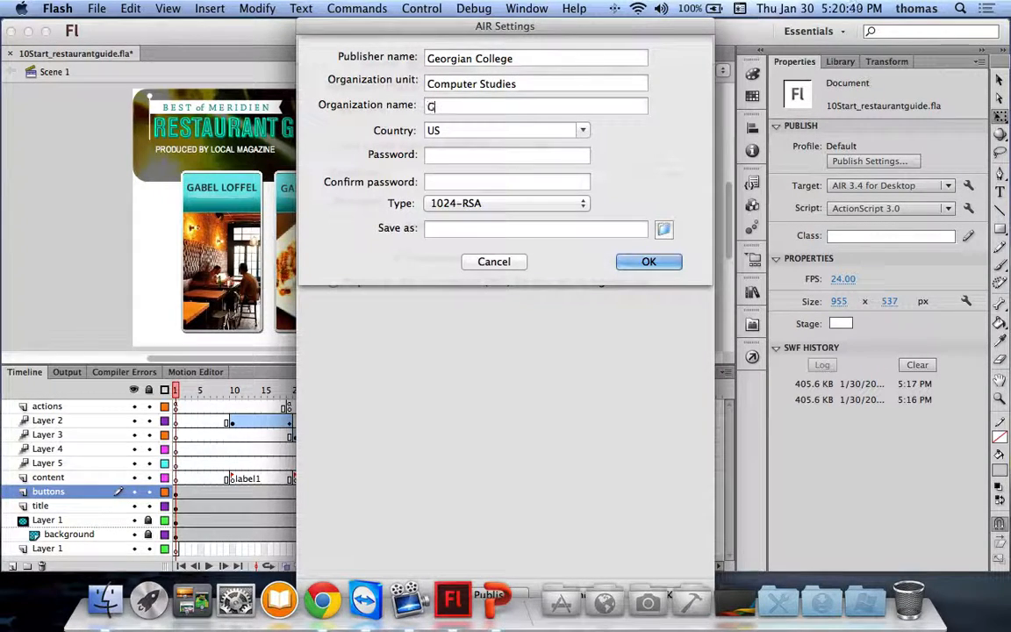
pyautogui.write('eorgian ')
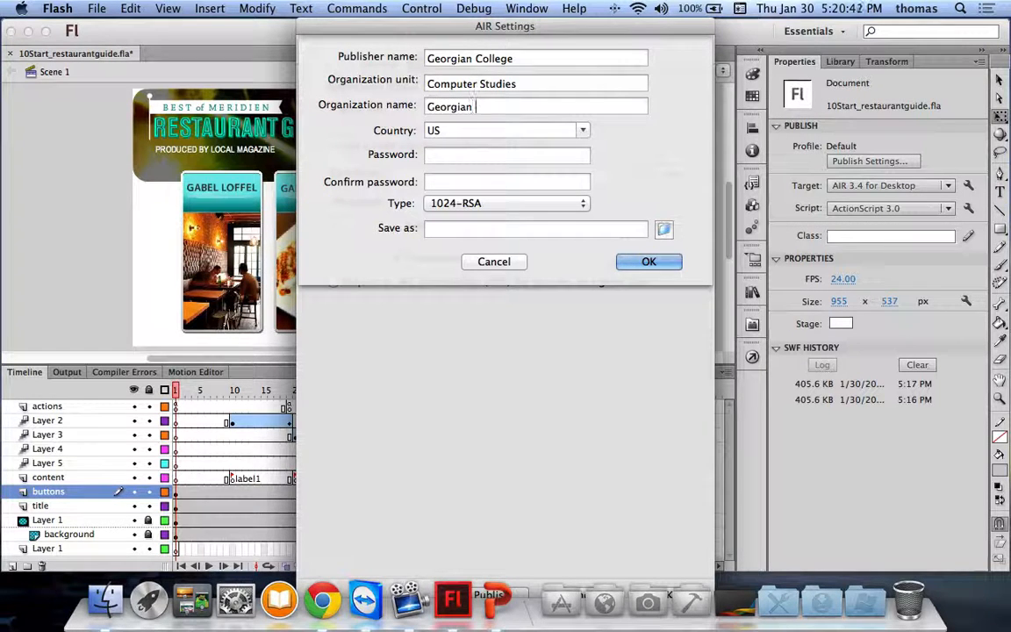
pyautogui.write('College')
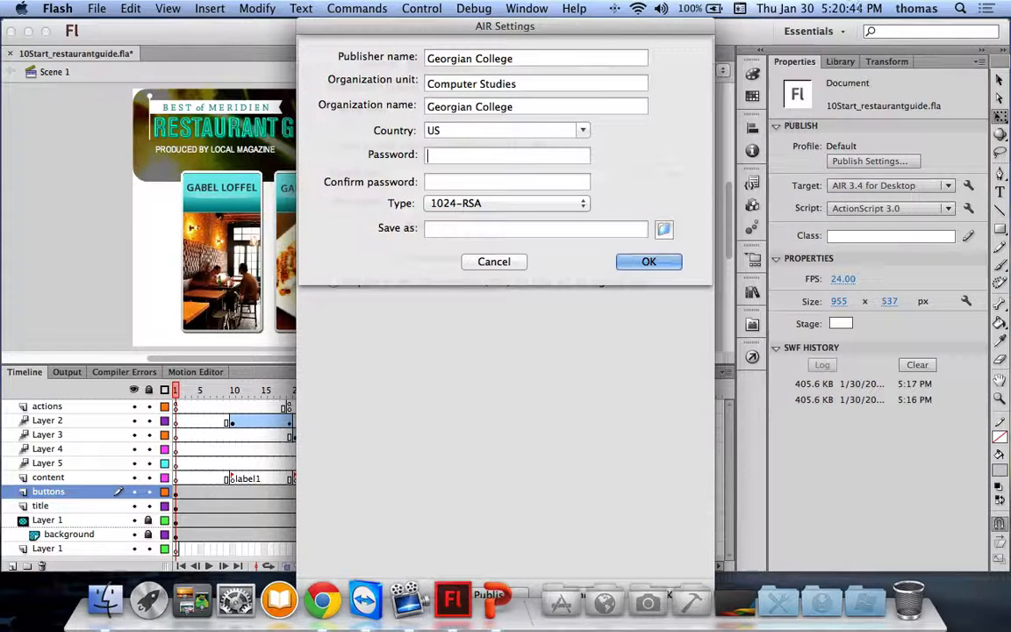
# Step: Set the certificate's country to CA
pyautogui.click(590, 132)
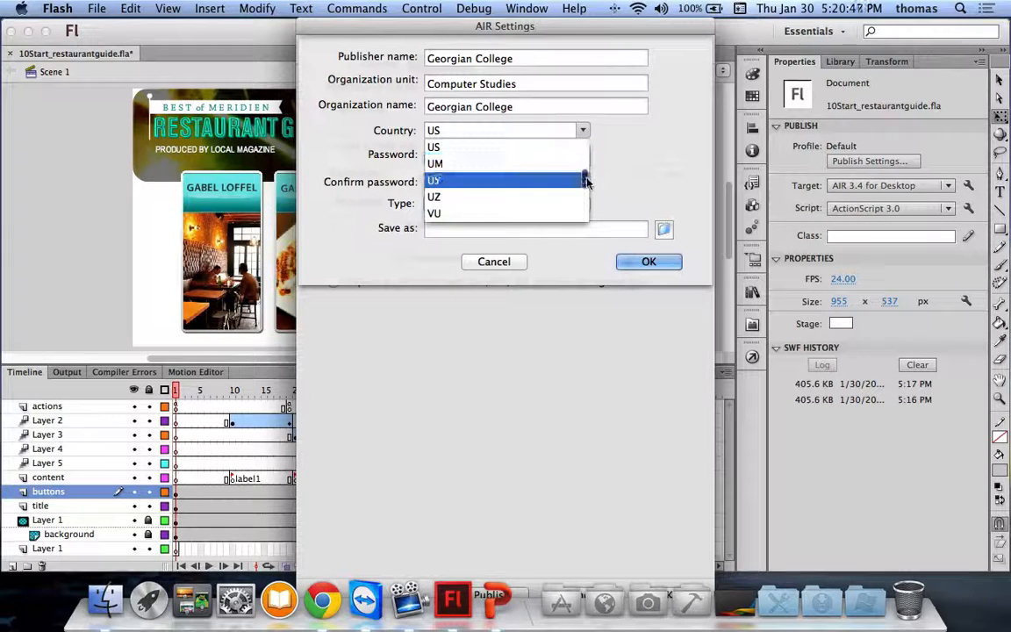
pyautogui.click(587, 156)
pyautogui.click(582, 130)
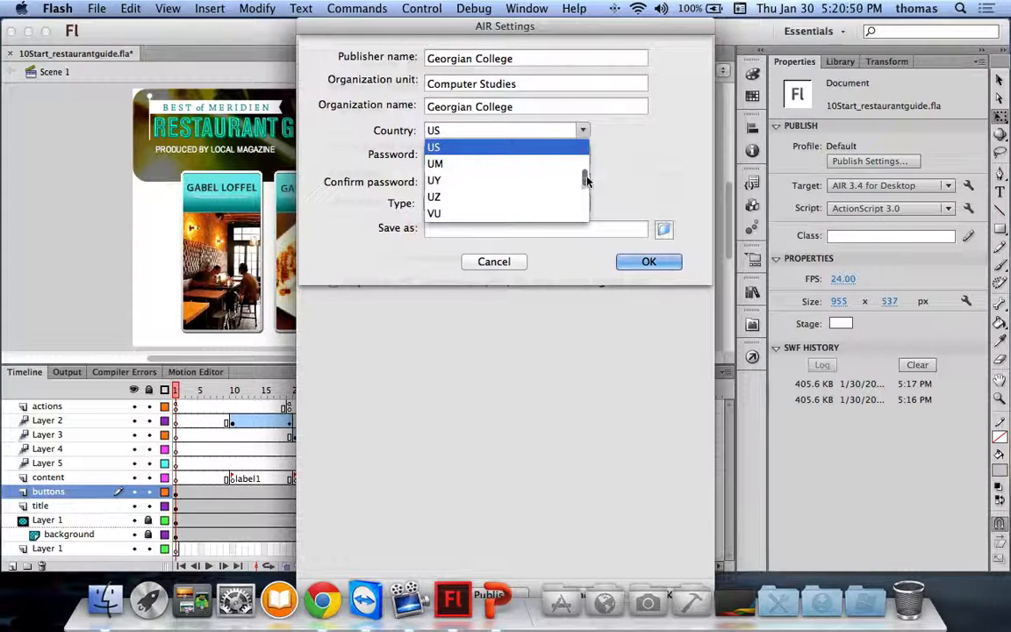
pyautogui.scroll(1, 585, 151)
pyautogui.click(585, 140)
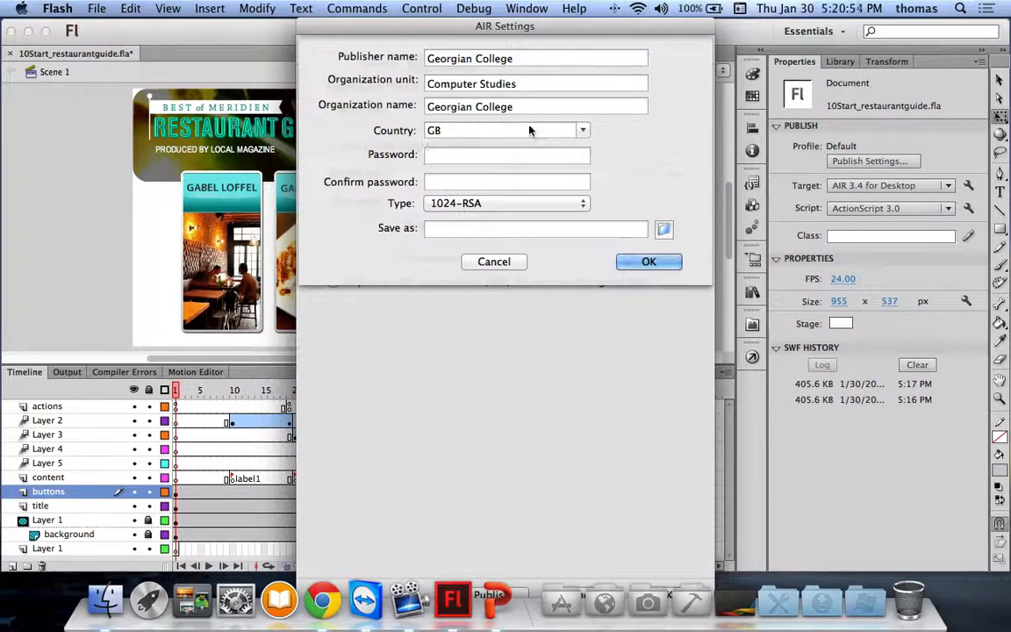
pyautogui.click(586, 130)
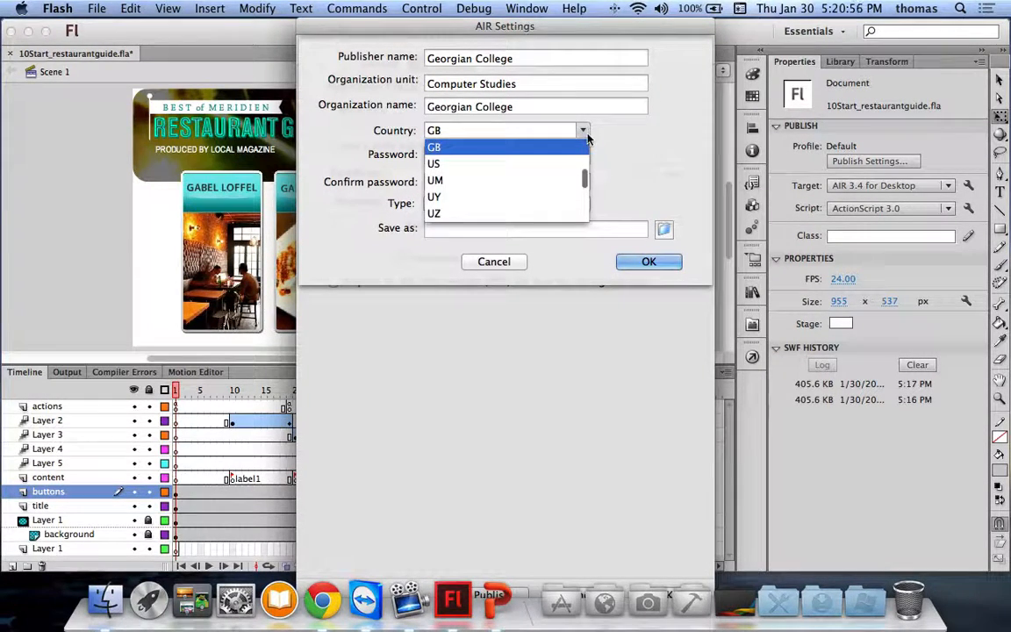
pyautogui.click(579, 163)
pyautogui.click(581, 130)
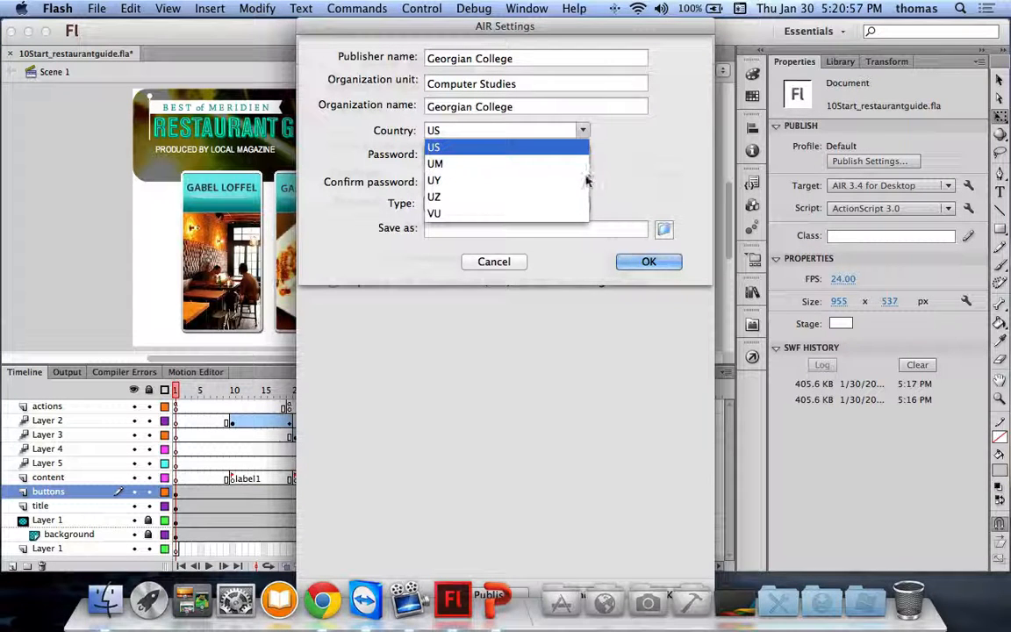
pyautogui.scroll(10, 565, 171)
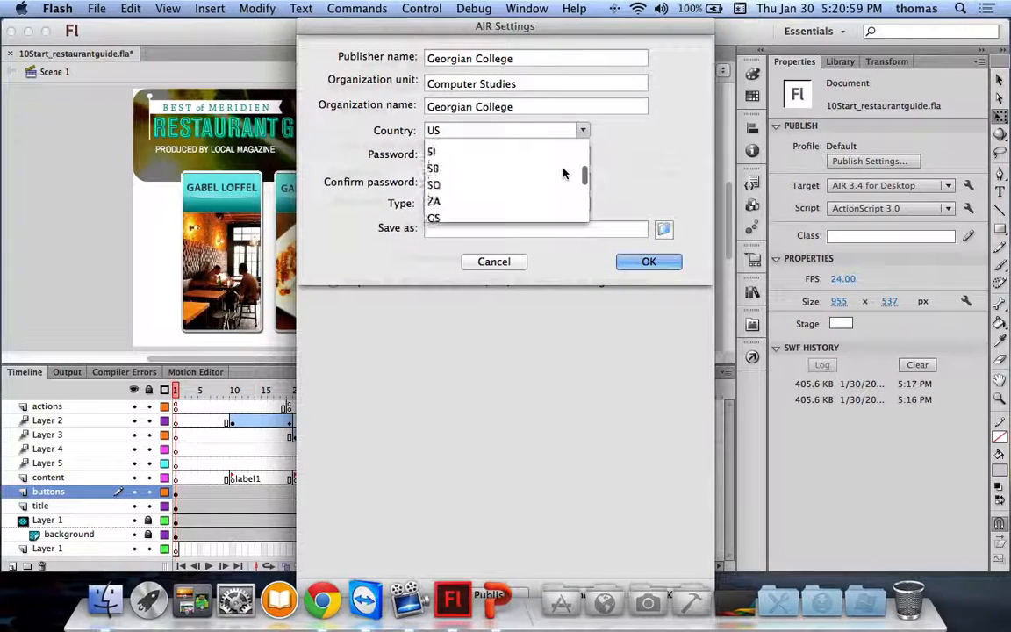
pyautogui.scroll(20, 564, 172)
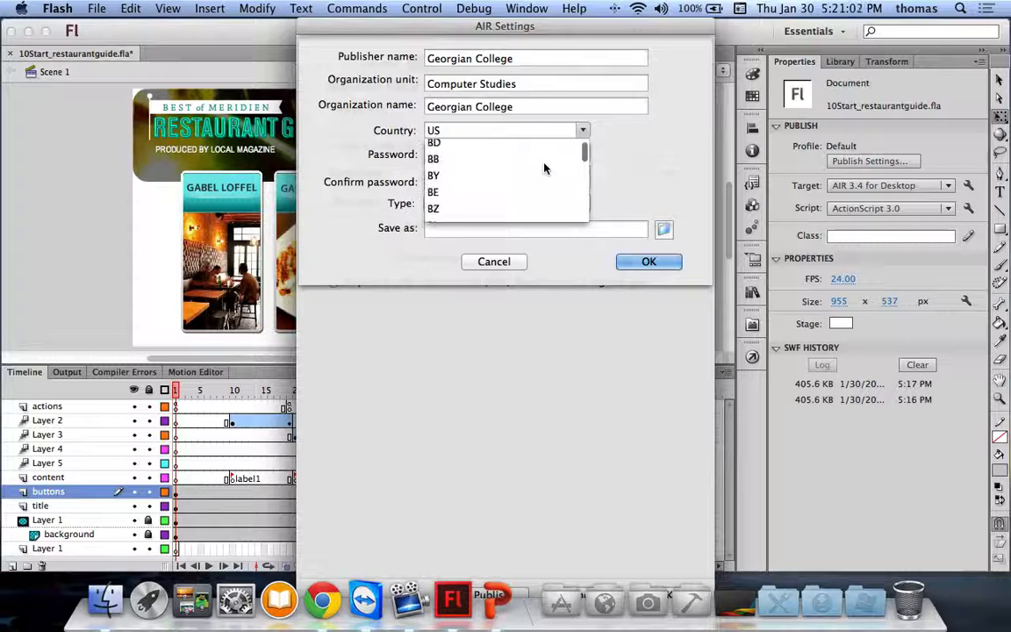
pyautogui.scroll(10, 544, 167)
pyautogui.scroll(-10, 542, 168)
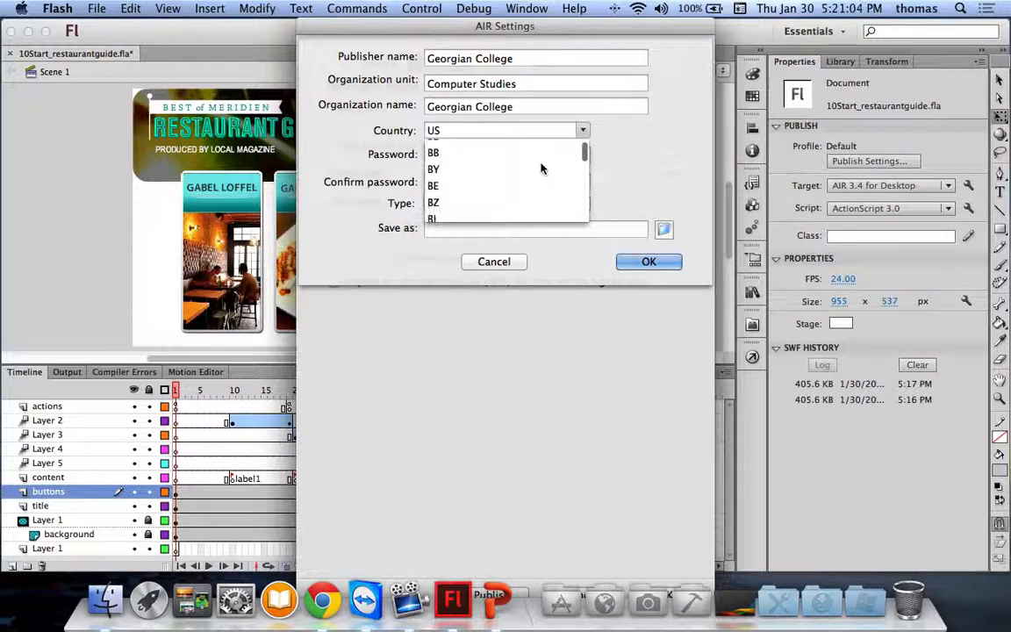
pyautogui.scroll(-6, 541, 168)
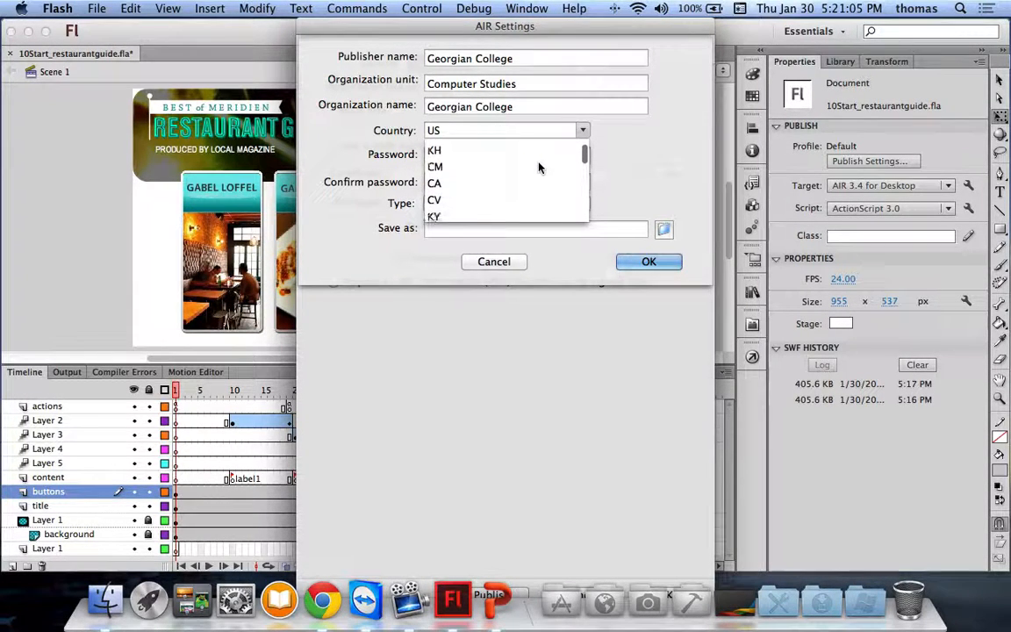
pyautogui.click(443, 182)
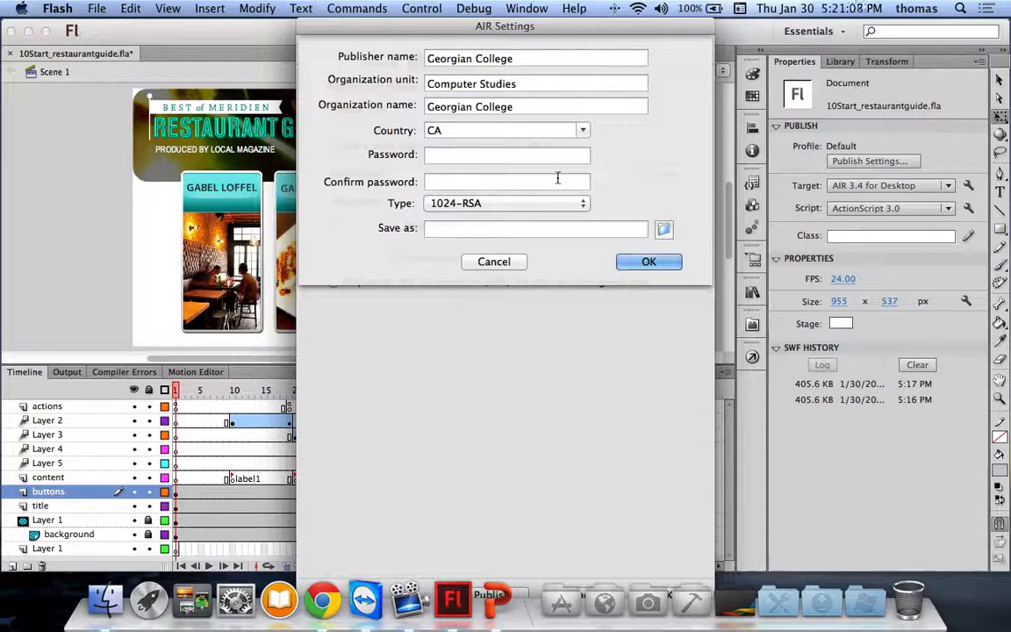
# Step: Enter and confirm the certificate password, keep 1024-RSA, and name the file restcert
pyautogui.click(542, 155)
pyautogui.press('Tab')
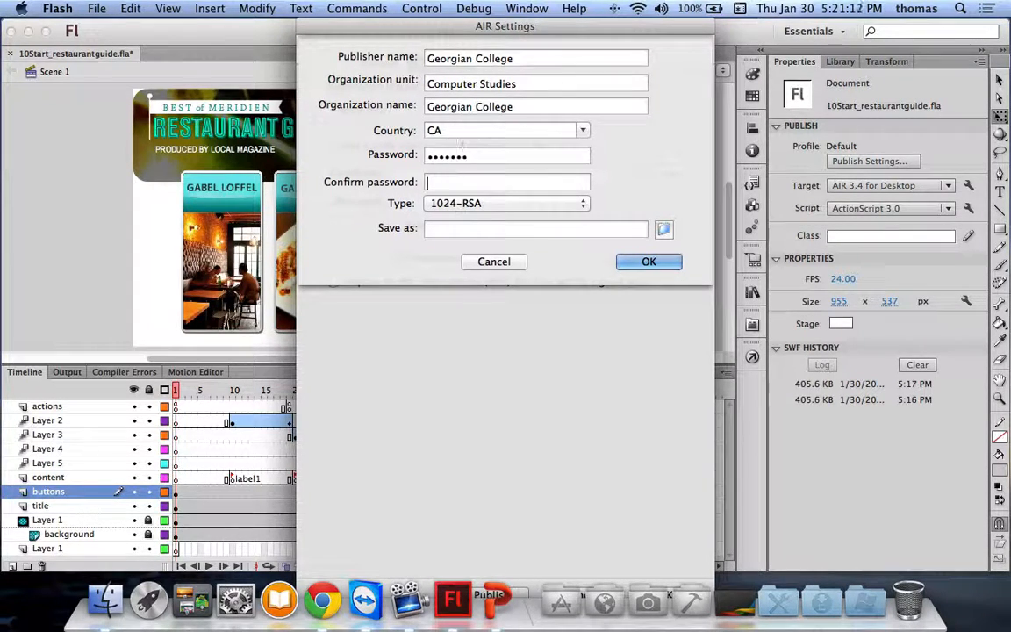
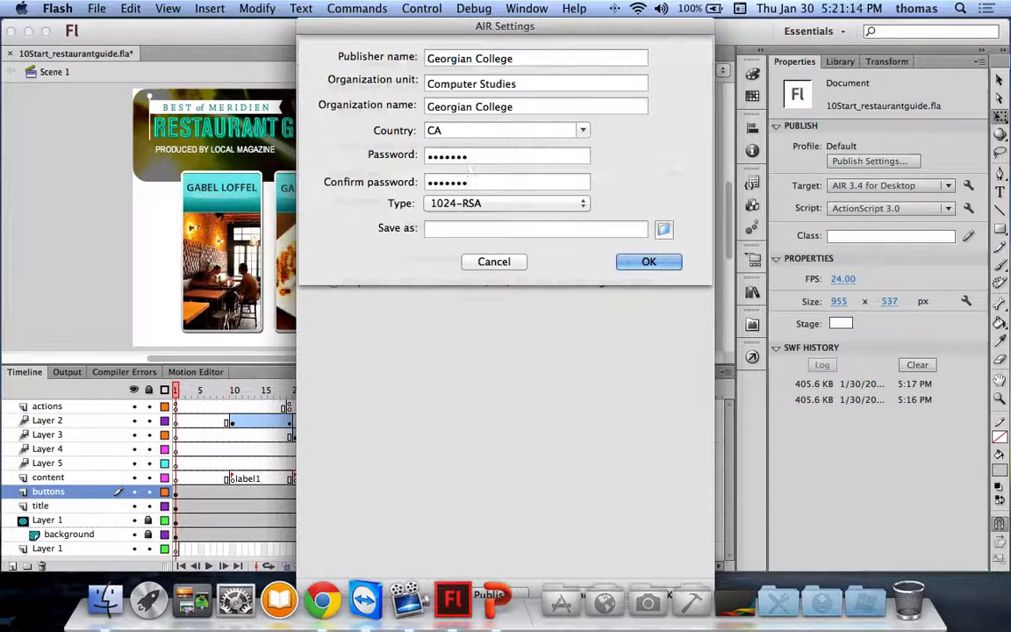
pyautogui.click(518, 209)
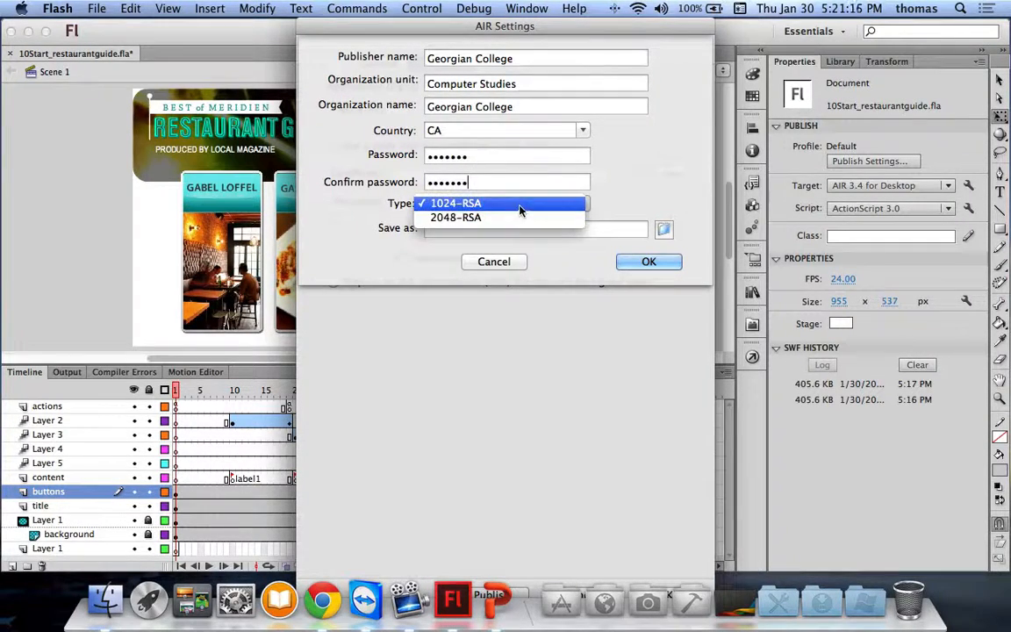
pyautogui.click(518, 209)
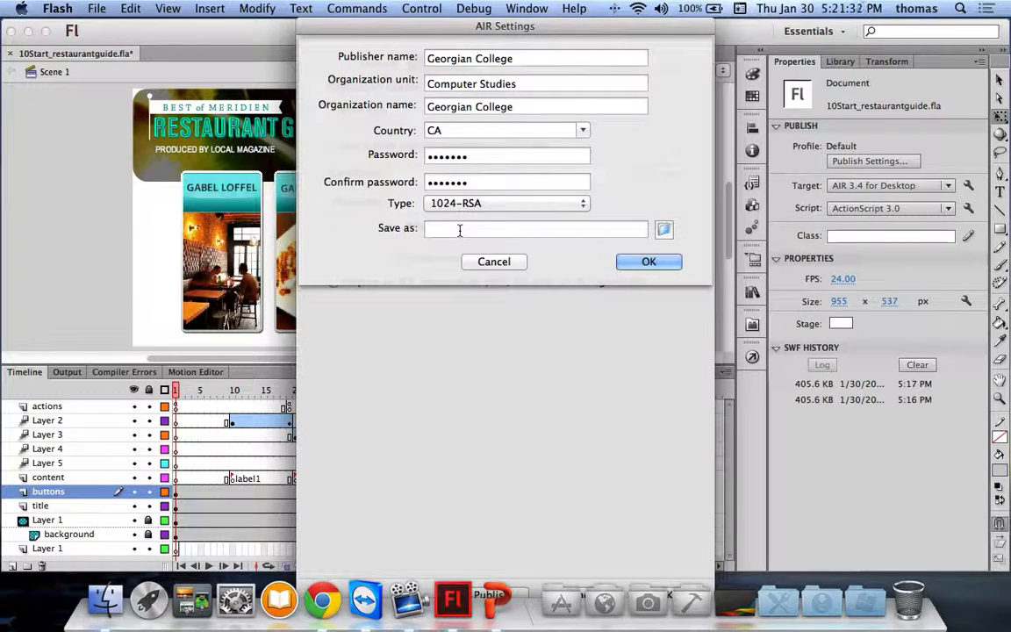
pyautogui.write('res')
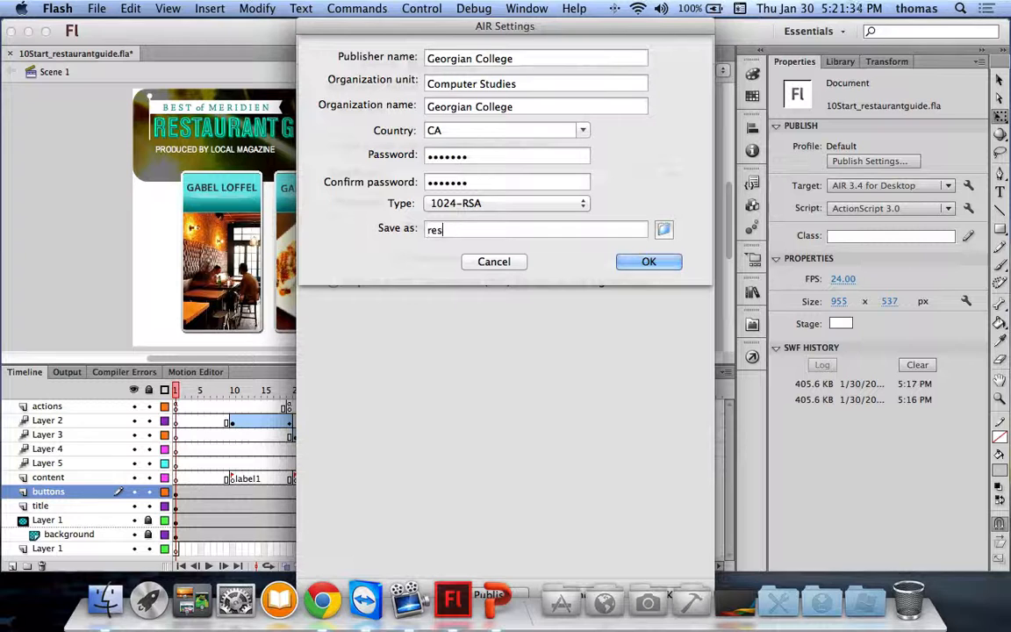
pyautogui.write('tcert')
# Step: Try creating the certificate twice, dismiss both error alerts, then cancel the certificate form
pyautogui.click(648, 265)
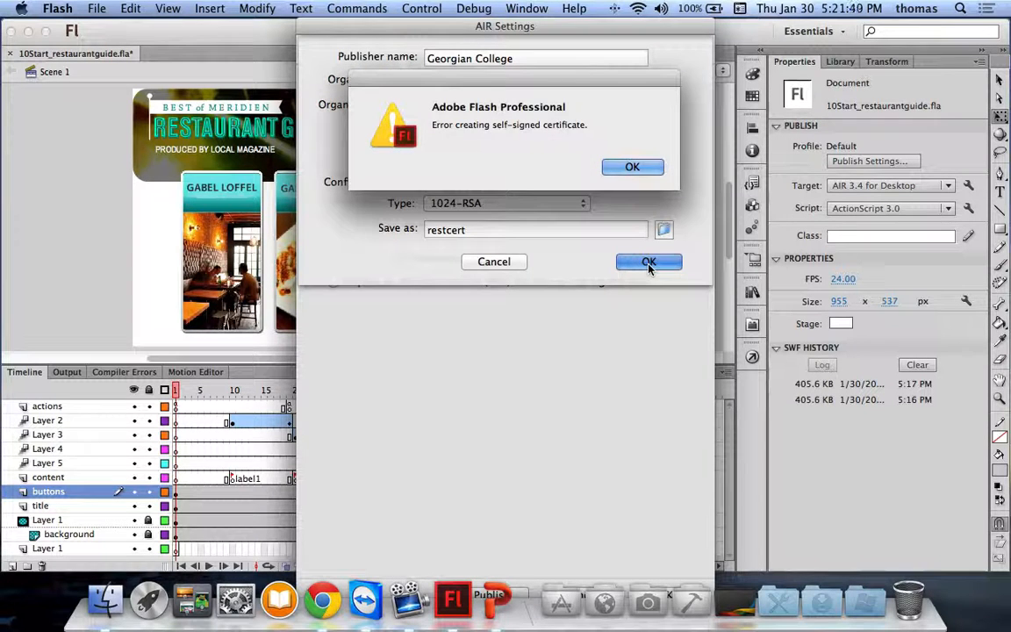
pyautogui.click(631, 168)
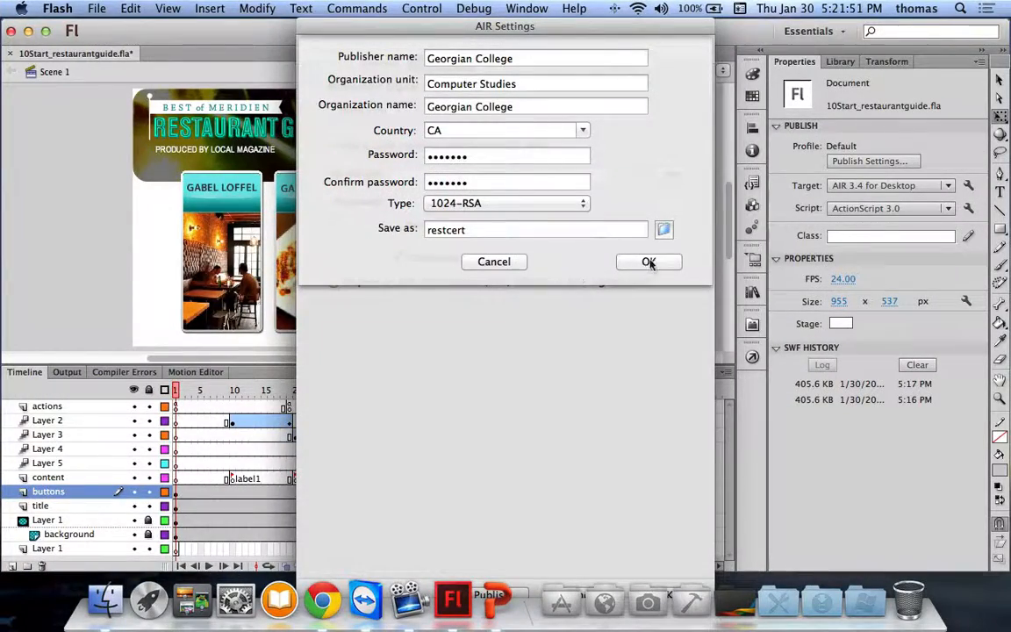
pyautogui.click(649, 262)
pyautogui.click(632, 167)
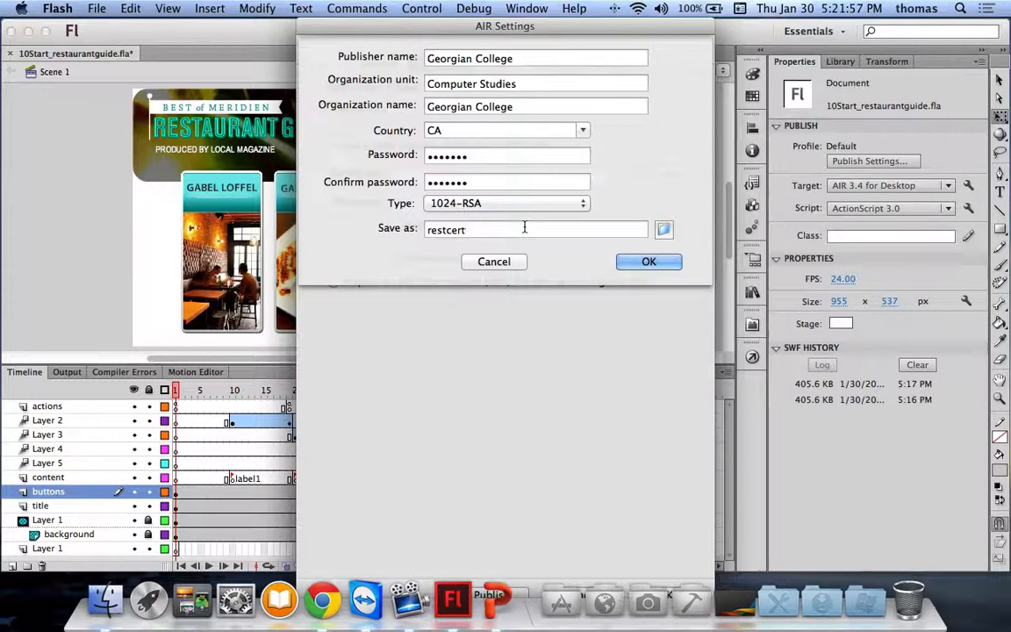
pyautogui.click(515, 266)
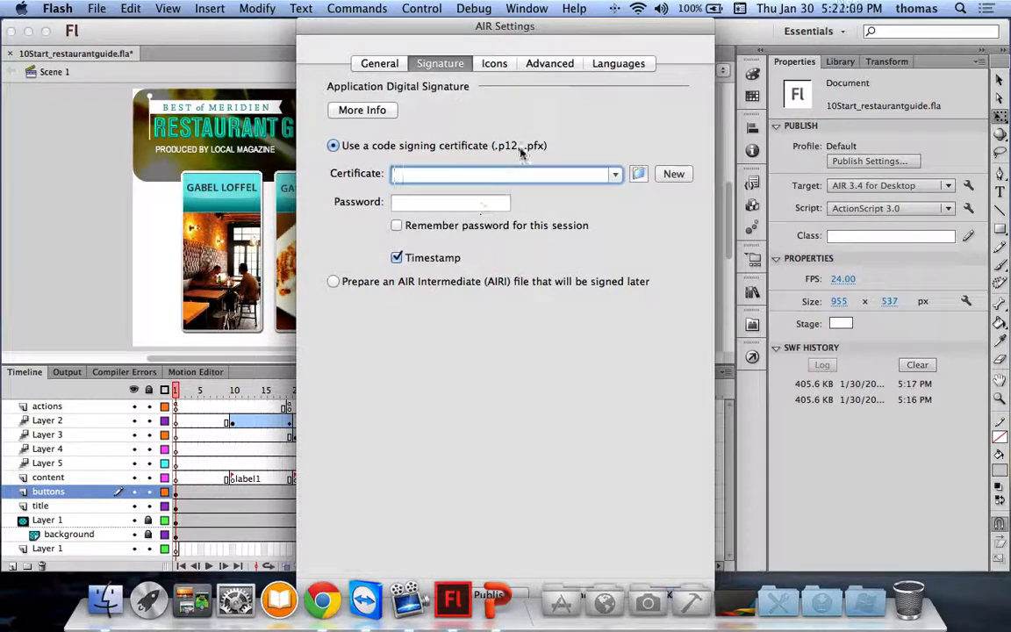
# Step: Try Lesson 04 Code Archive's AppIconsForPublish/restaurantguide.png as the 16x16 icon, dismissing the size warning
pyautogui.click(496, 64)
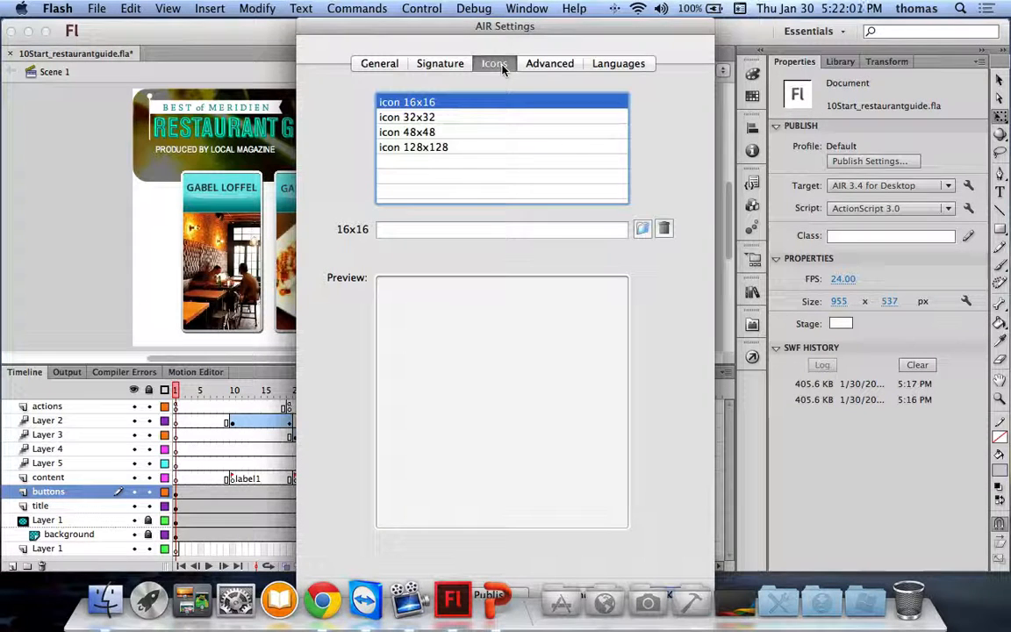
pyautogui.click(643, 230)
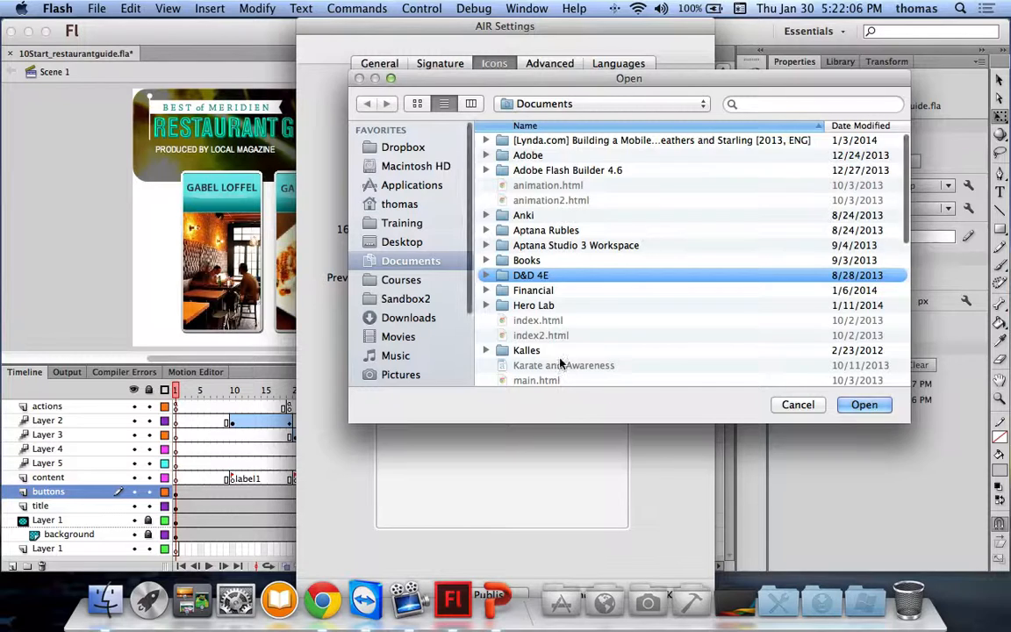
pyautogui.click(402, 279)
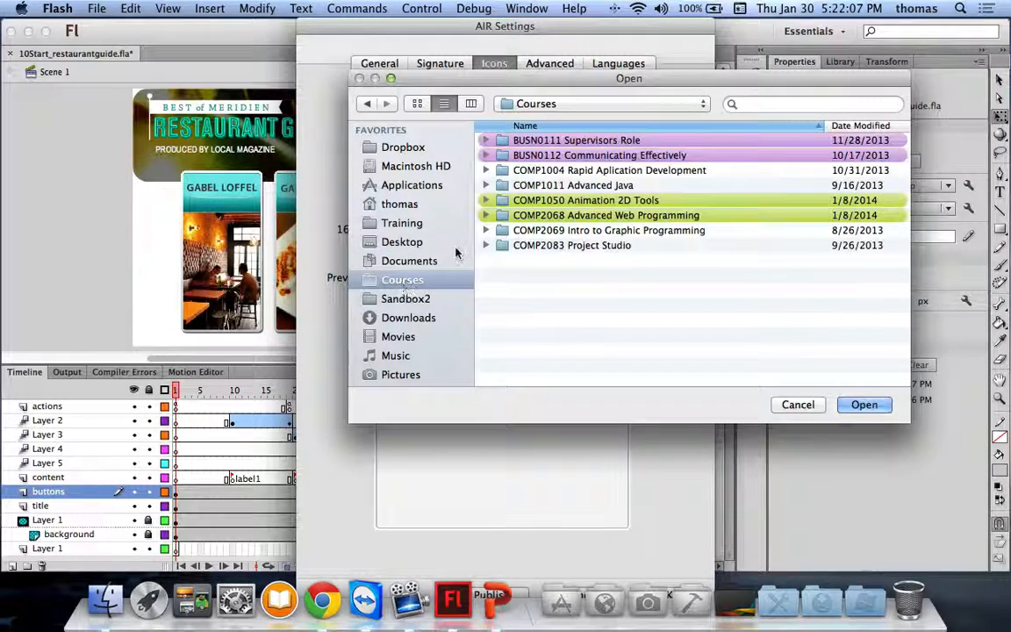
pyautogui.click(554, 202)
pyautogui.doubleClick(554, 202)
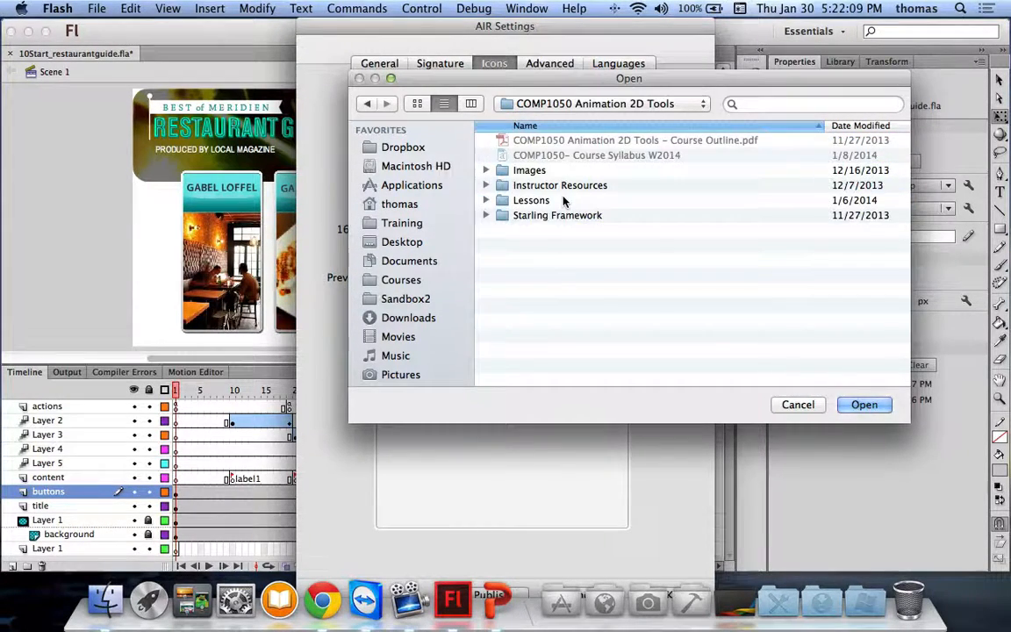
pyautogui.doubleClick(527, 200)
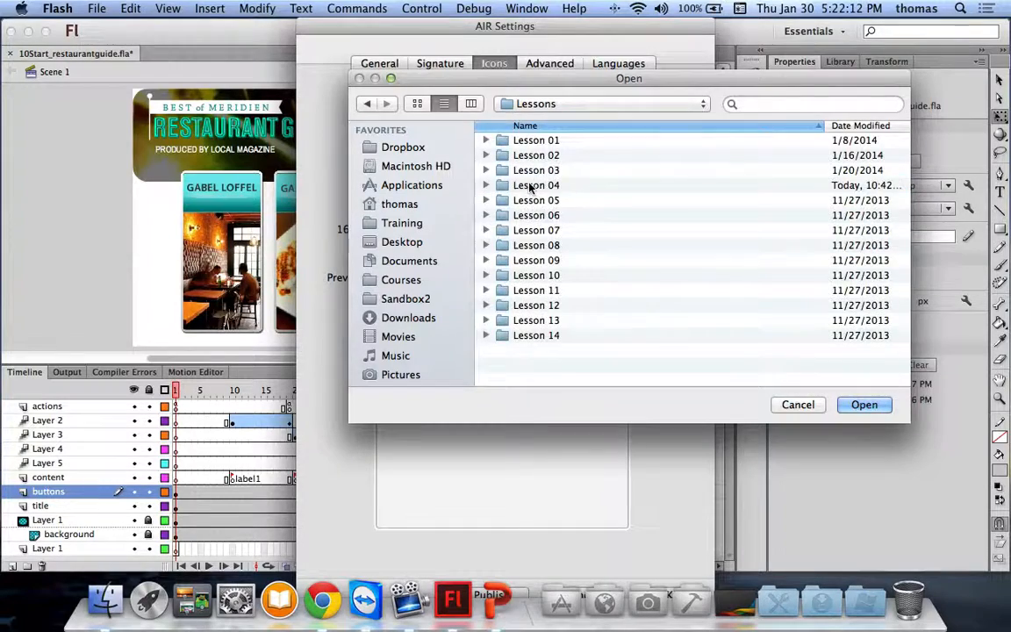
pyautogui.doubleClick(514, 185)
pyautogui.doubleClick(531, 155)
pyautogui.scroll(-10, 526, 204)
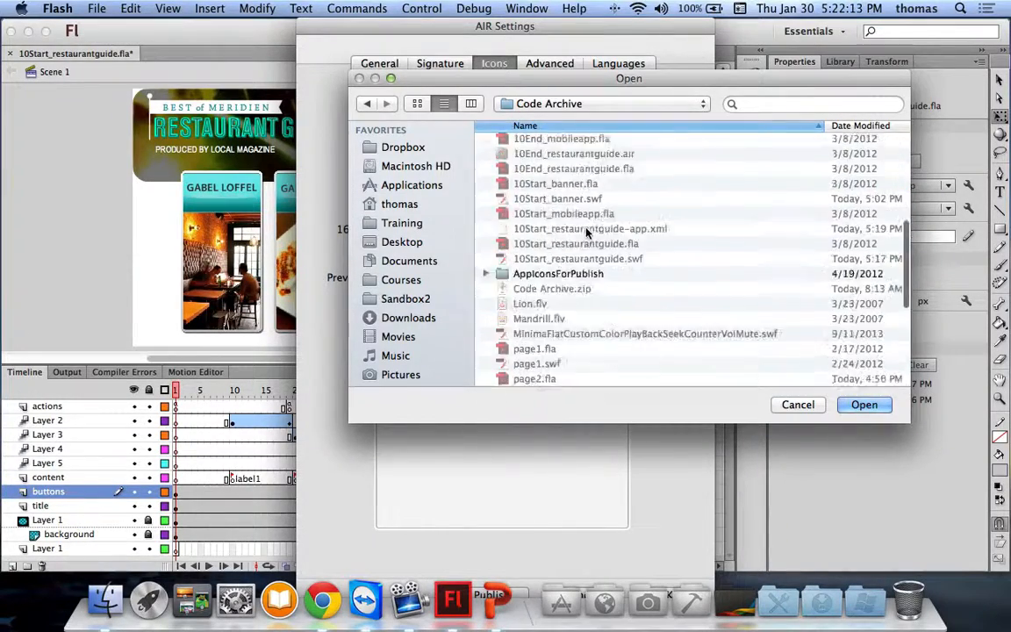
pyautogui.scroll(5, 587, 228)
pyautogui.scroll(-6, 587, 229)
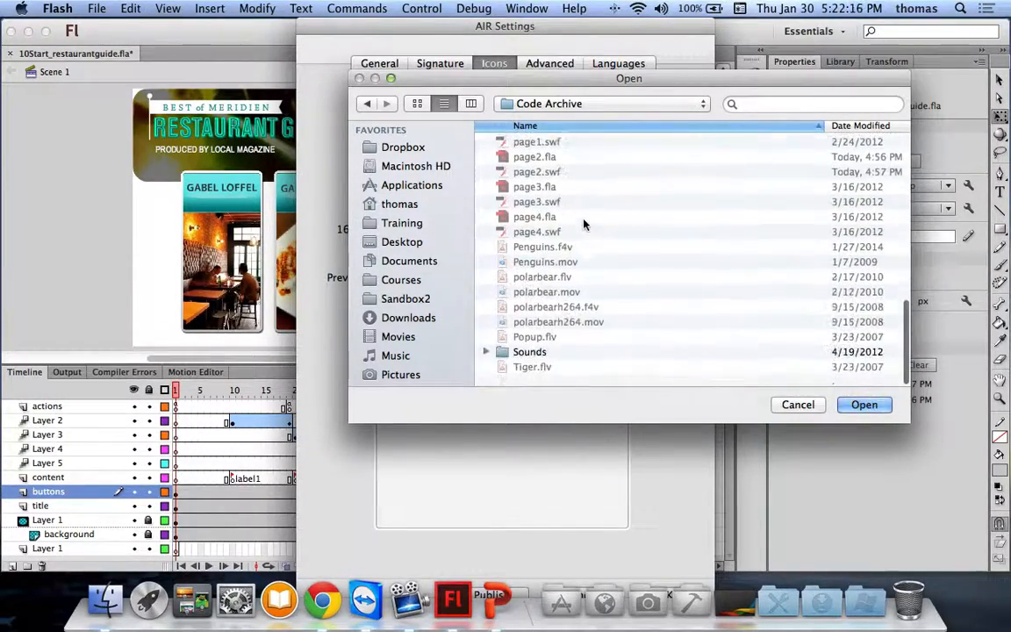
pyautogui.scroll(5, 587, 231)
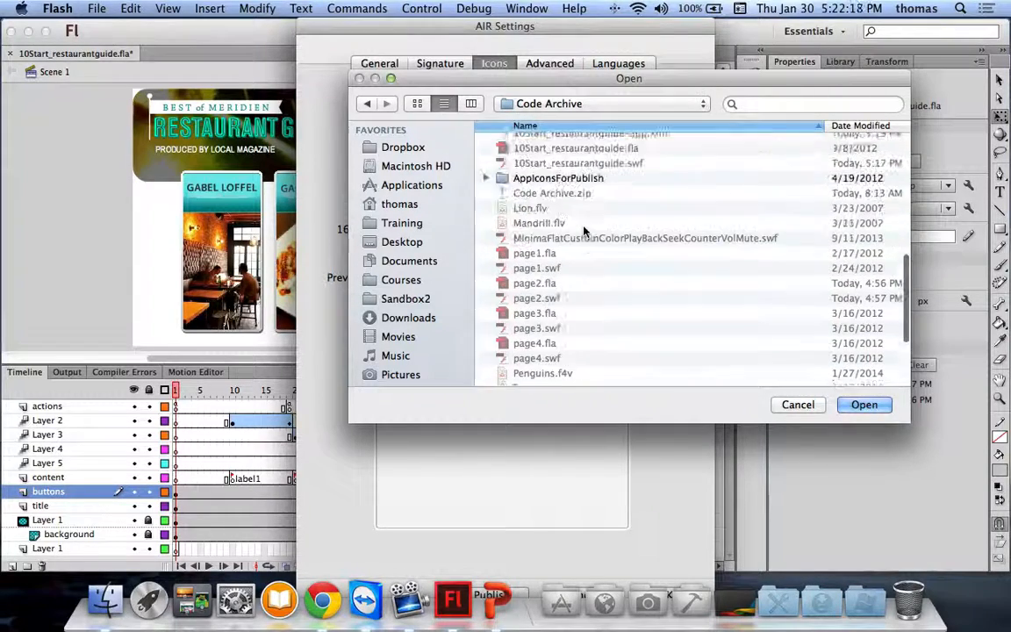
pyautogui.click(487, 193)
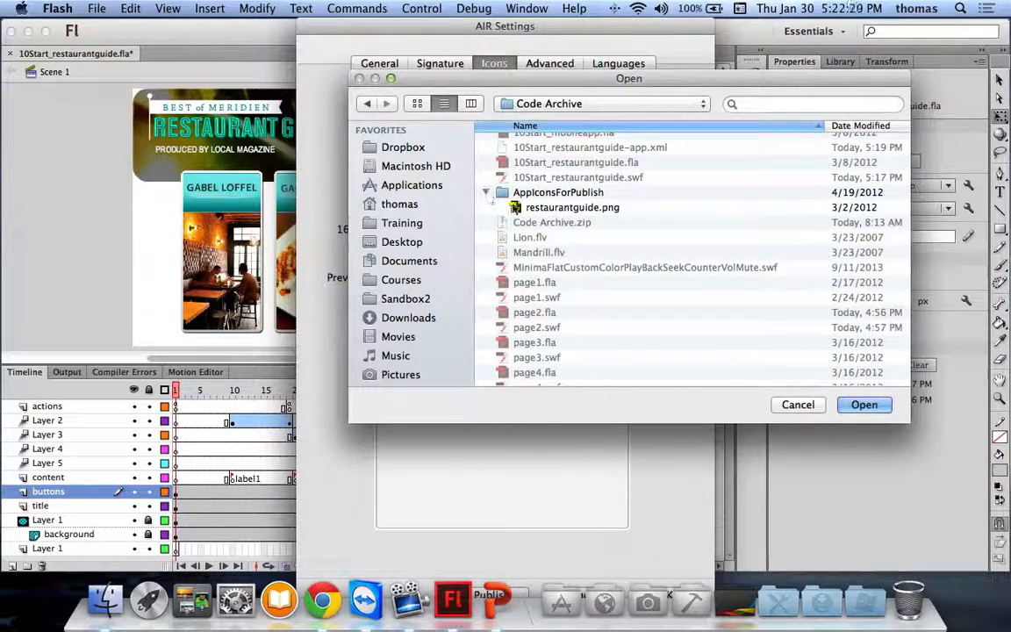
pyautogui.click(557, 209)
pyautogui.click(865, 405)
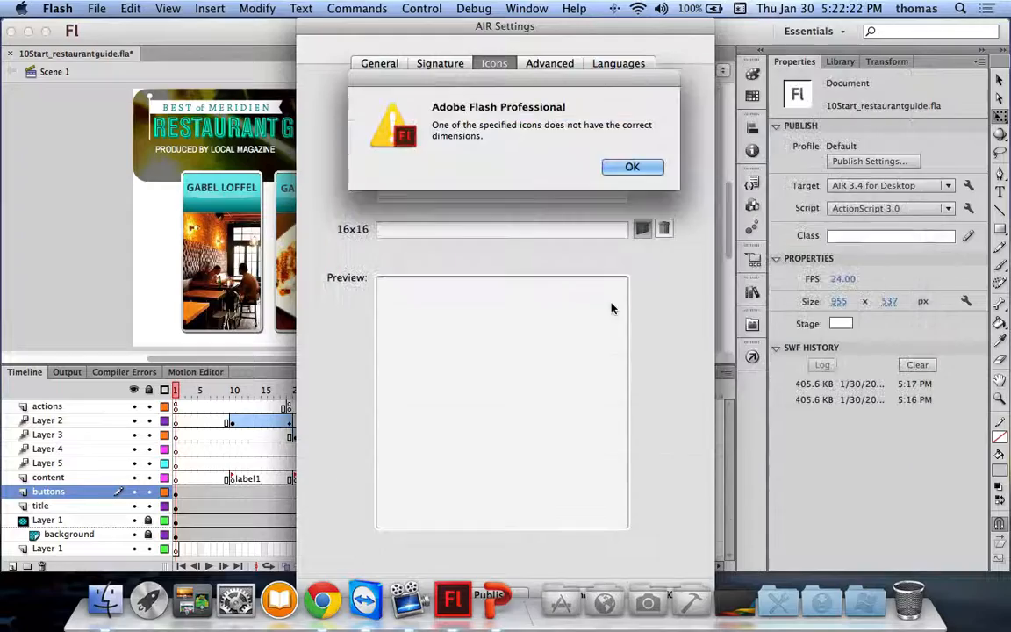
pyautogui.click(635, 172)
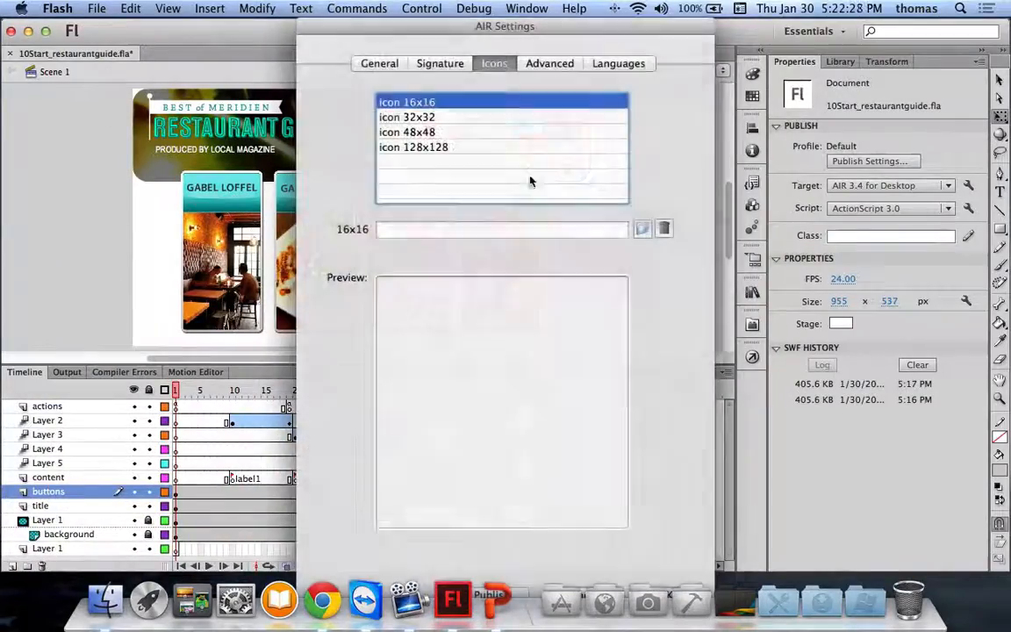
# Step: Assign AppIconsForPublish/restaurantguide.png to the 128x128 icon slot
pyautogui.click(451, 147)
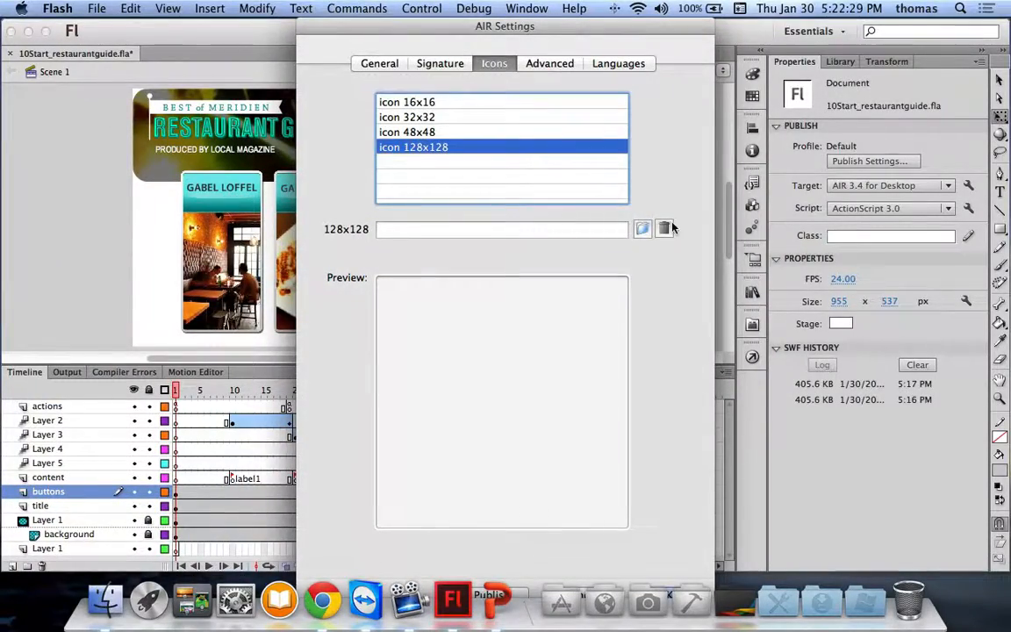
pyautogui.click(646, 229)
pyautogui.scroll(-10, 609, 255)
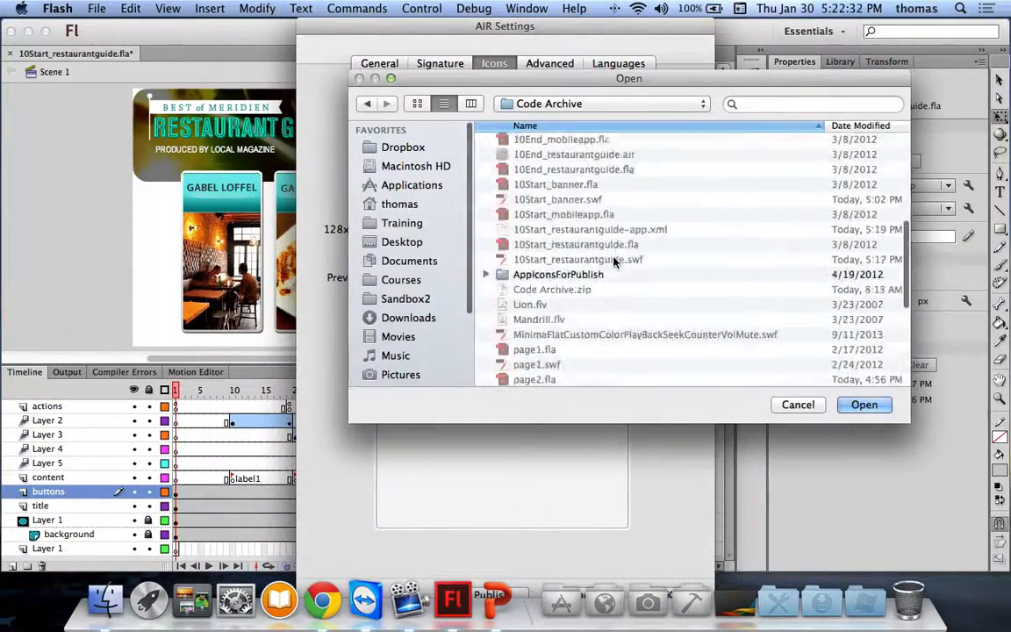
pyautogui.scroll(6, 553, 263)
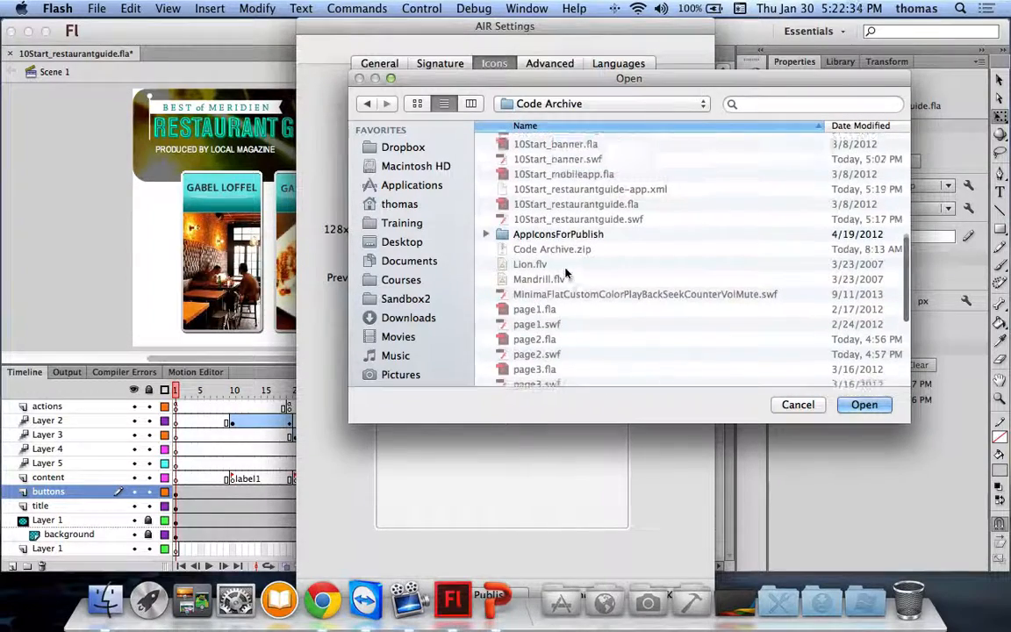
pyautogui.click(485, 235)
pyautogui.click(518, 250)
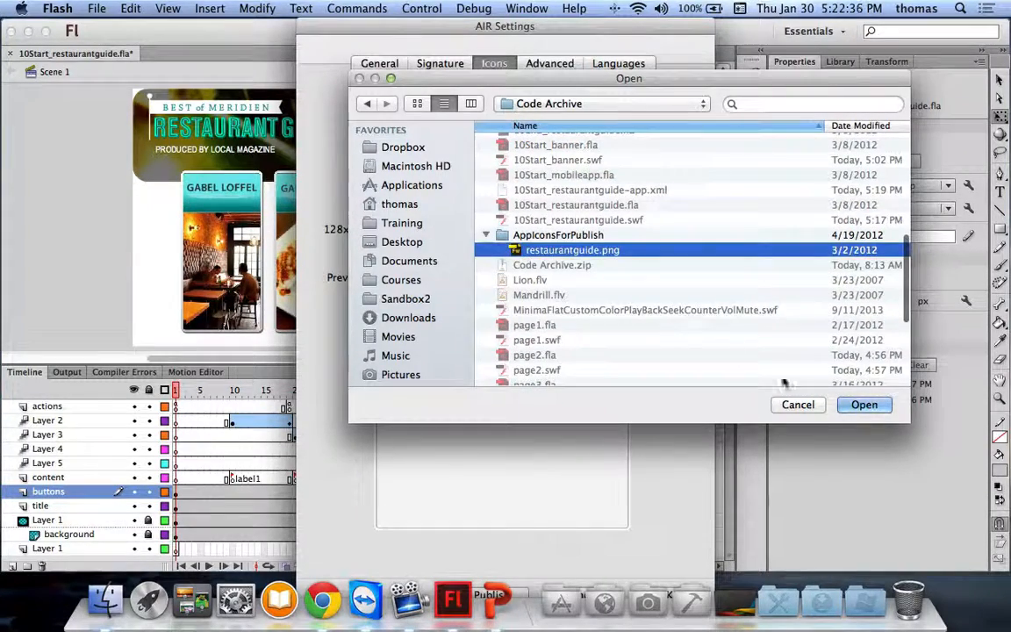
pyautogui.click(863, 405)
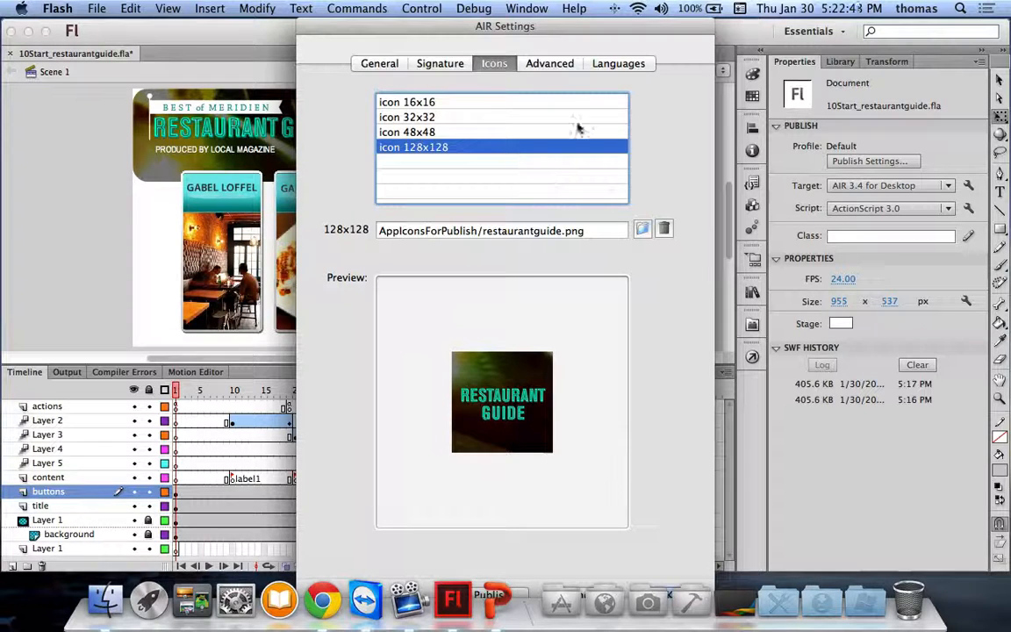
pyautogui.click(550, 64)
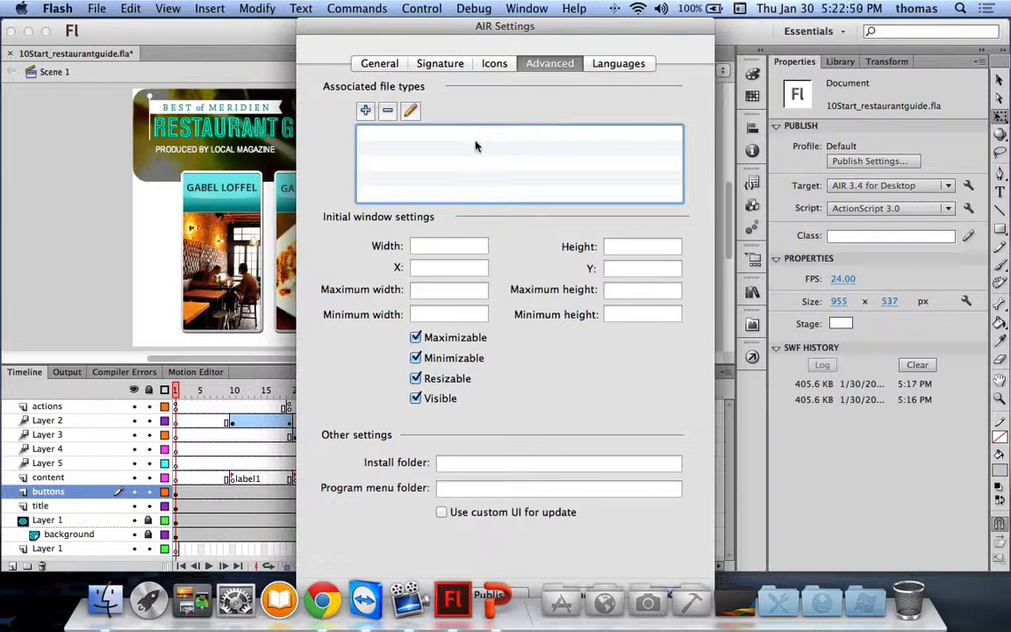
# Step: Check the Languages settings, then close the AIR Settings dialog
pyautogui.click(624, 65)
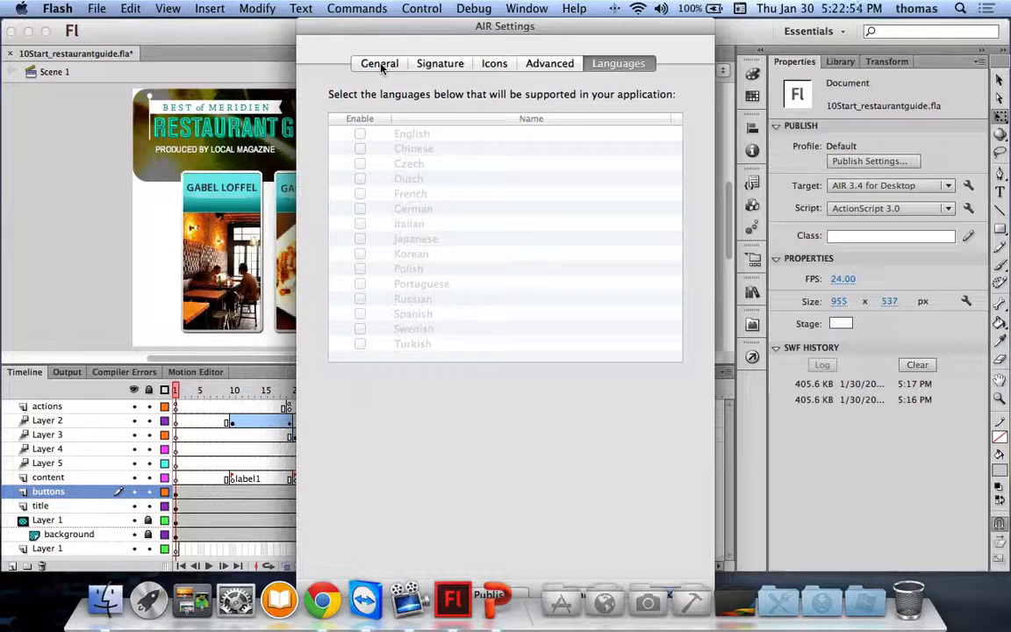
pyautogui.press('Escape')
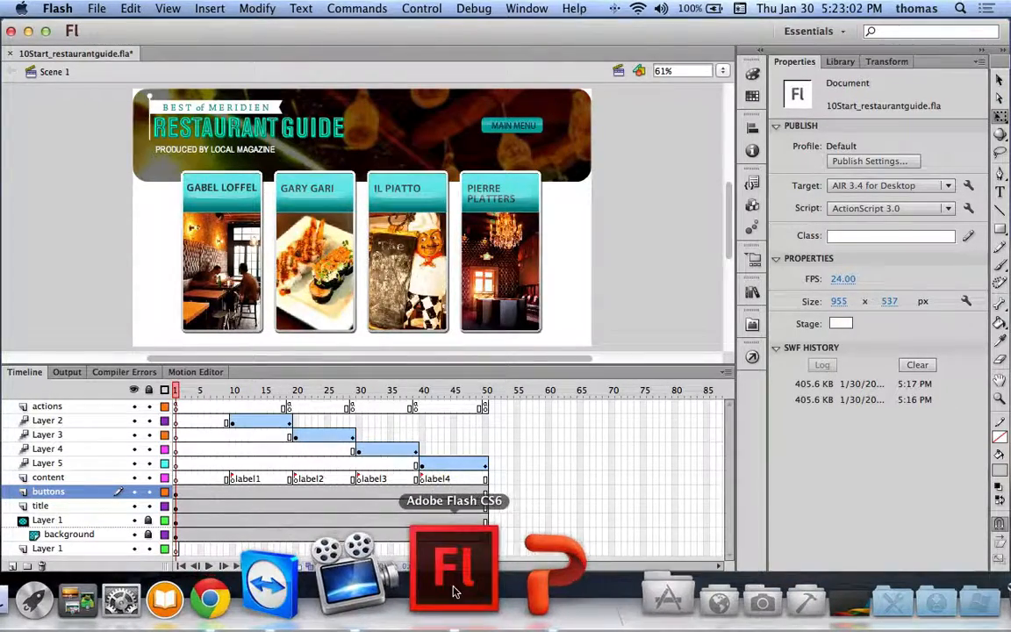
# Step: Bring PowerPoint forward and advance past steps 12–15 to the Installing an Air Application slide
pyautogui.click(505, 583)
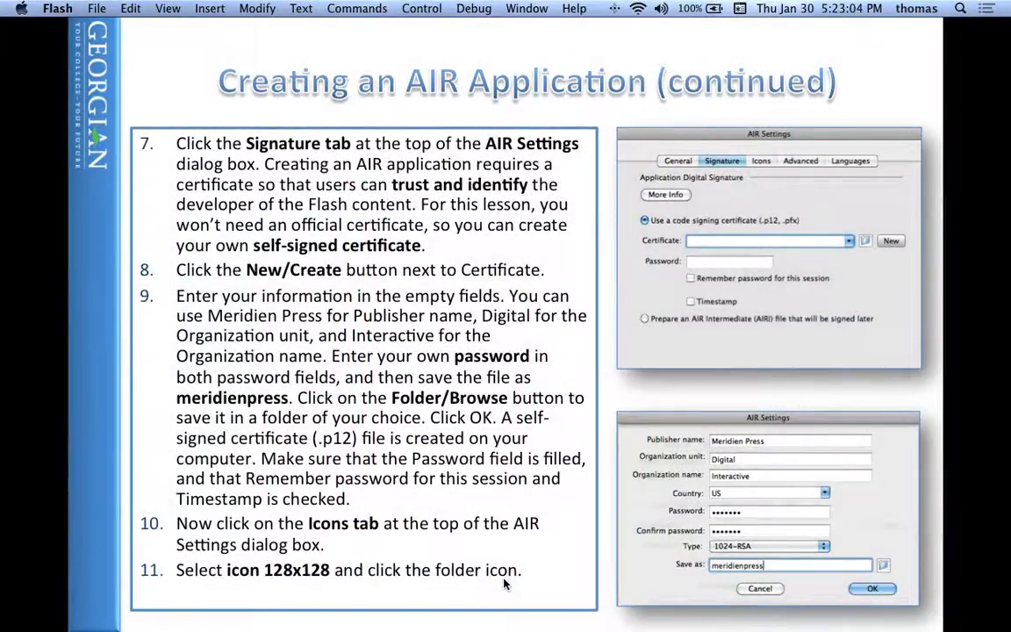
pyautogui.click(504, 583)
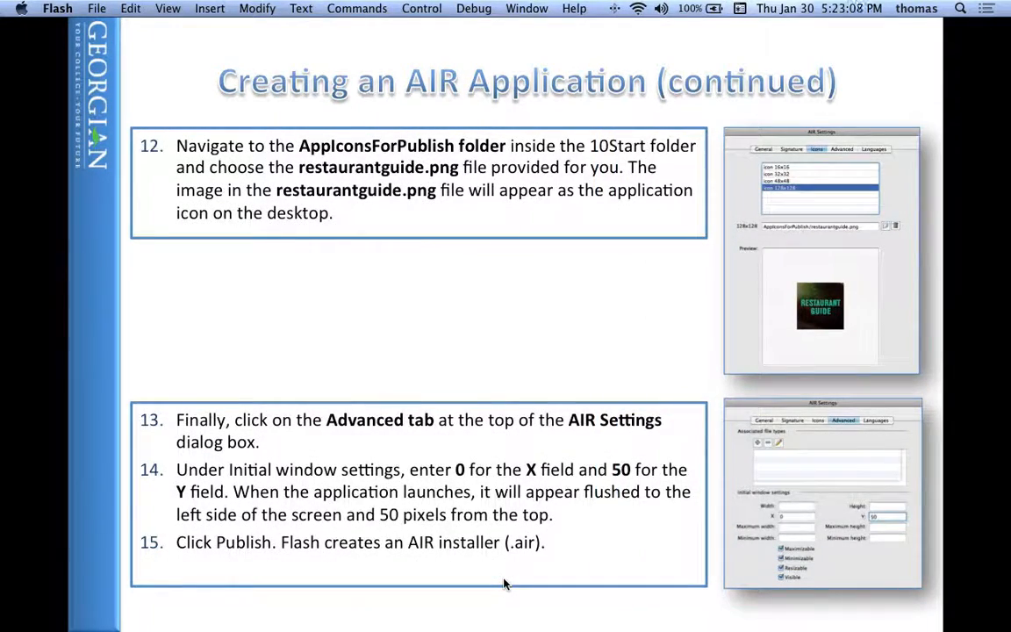
pyautogui.click(505, 583)
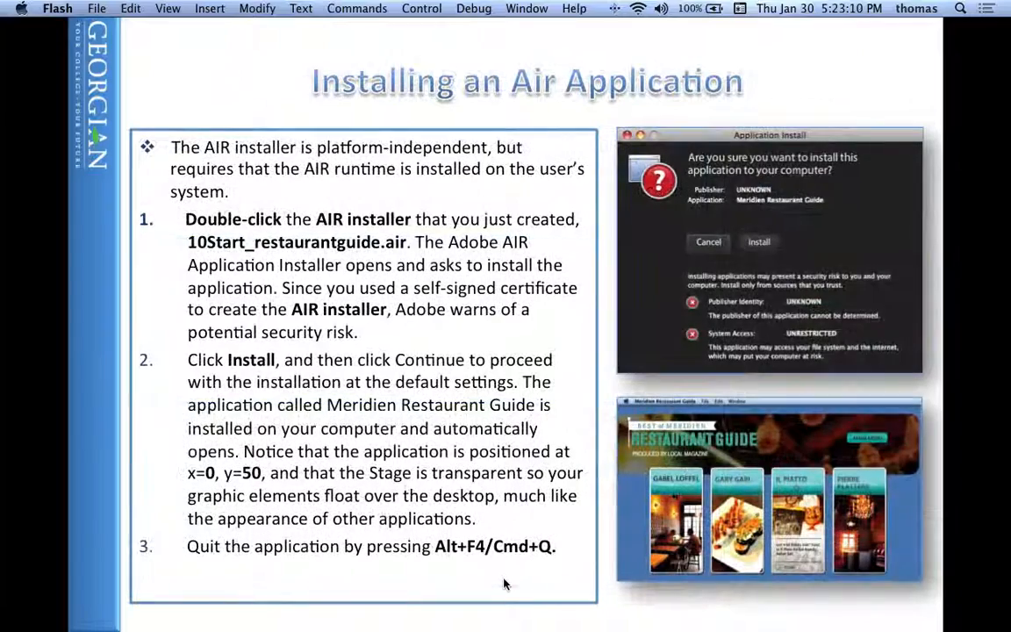
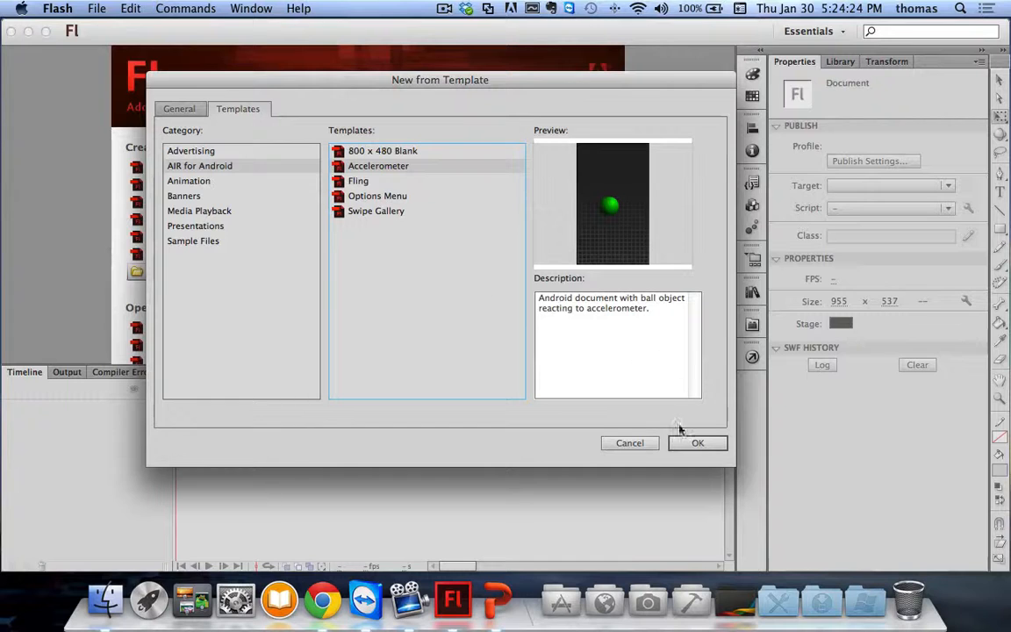
# Step: Create a document from the Accelerometer template and zoom the stage to Show All
pyautogui.click(698, 443)
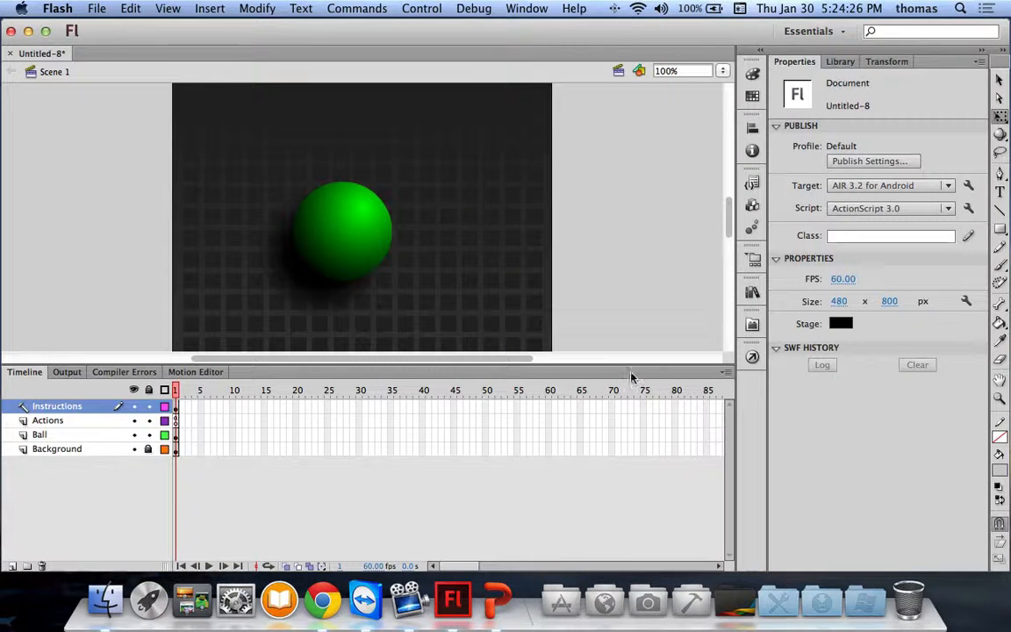
pyautogui.moveTo(628, 361); pyautogui.dragTo(629, 485)
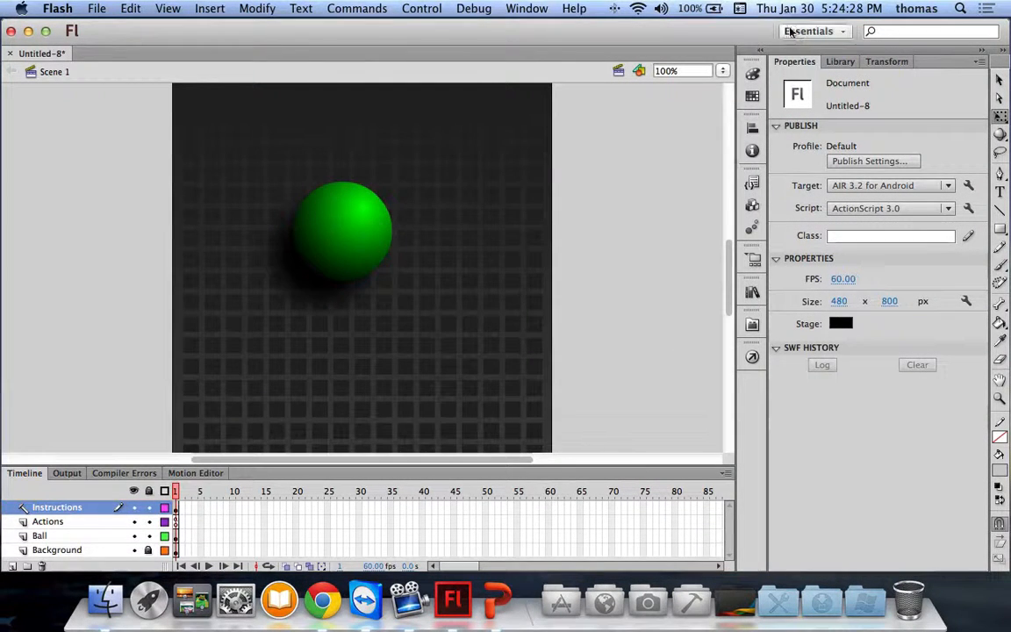
pyautogui.click(722, 70)
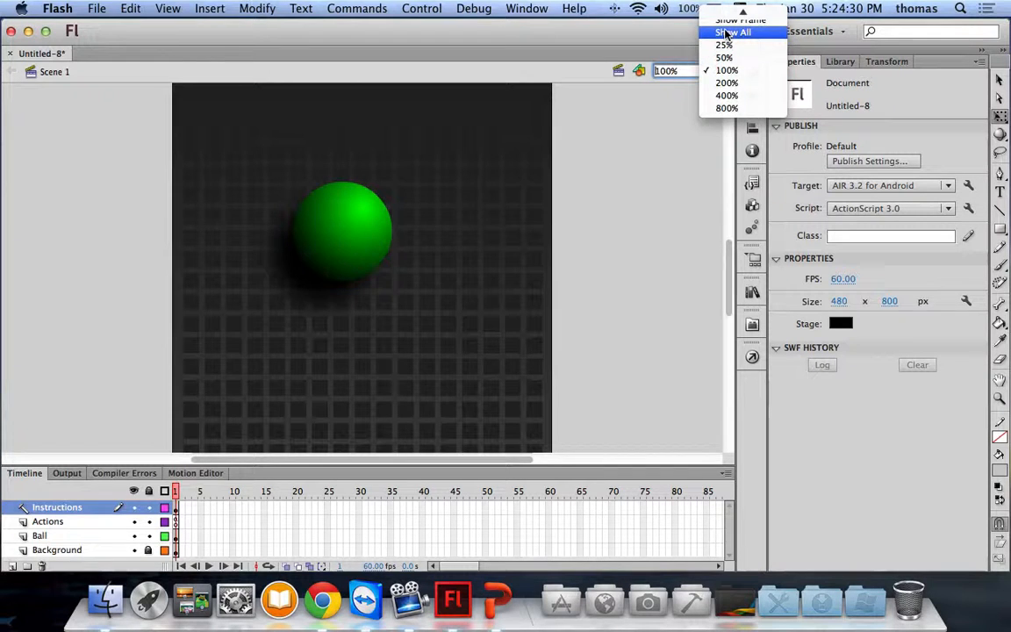
pyautogui.click(730, 32)
# Step: Test the movie in the simulator, tilting the phone and setting Z rotation to 15 so the ball rolls
pyautogui.press('super+Return')
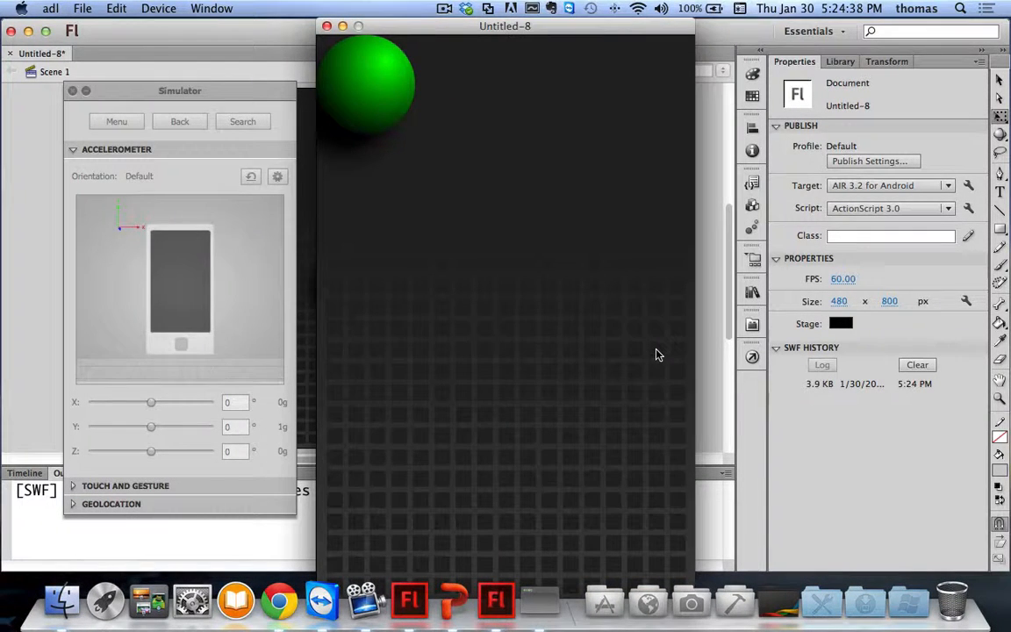
pyautogui.click(154, 257)
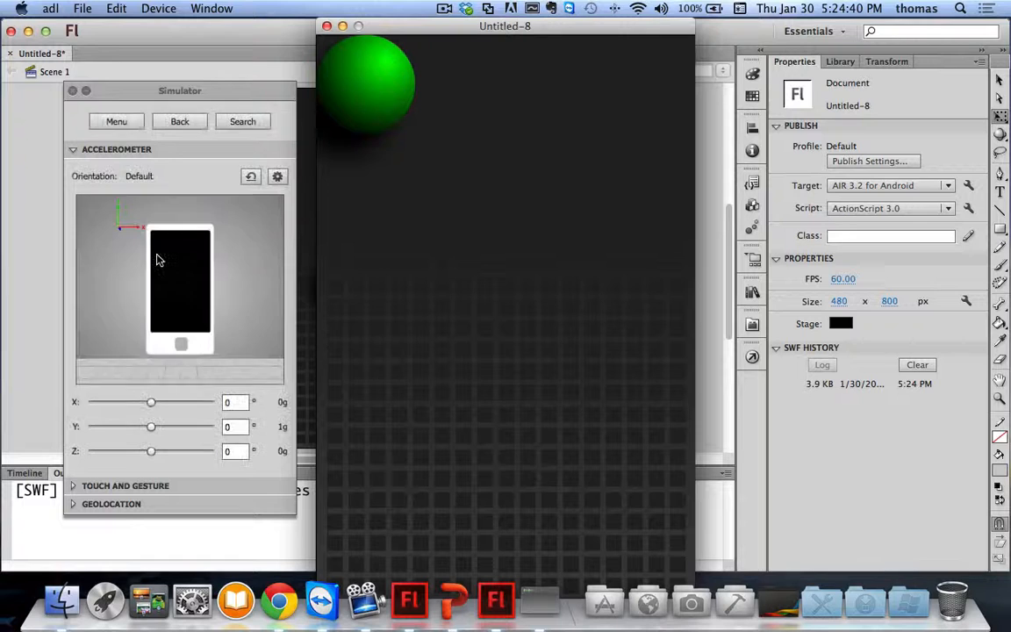
pyautogui.moveTo(123, 242)
pyautogui.mouseDown()
pyautogui.moveTo(118, 231)
pyautogui.moveTo(127, 248)
pyautogui.moveTo(151, 254)
pyautogui.moveTo(93, 242)
pyautogui.moveTo(135, 224)
pyautogui.moveTo(119, 138)
pyautogui.moveTo(118, 257)
pyautogui.moveTo(125, 221)
pyautogui.mouseUp()
pyautogui.moveTo(151, 451); pyautogui.dragTo(118, 406)
pyautogui.moveTo(155, 451); pyautogui.dragTo(215, 428)
pyautogui.moveTo(153, 452)
pyautogui.mouseDown()
pyautogui.moveTo(174, 453)
pyautogui.moveTo(135, 451)
pyautogui.moveTo(160, 454)
pyautogui.mouseUp()
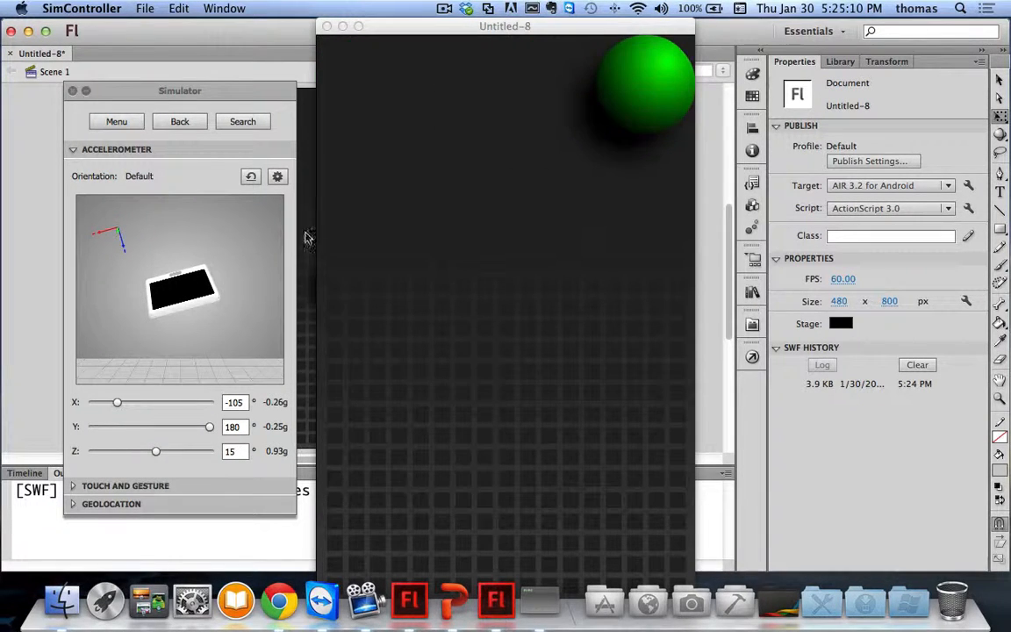
pyautogui.click(326, 26)
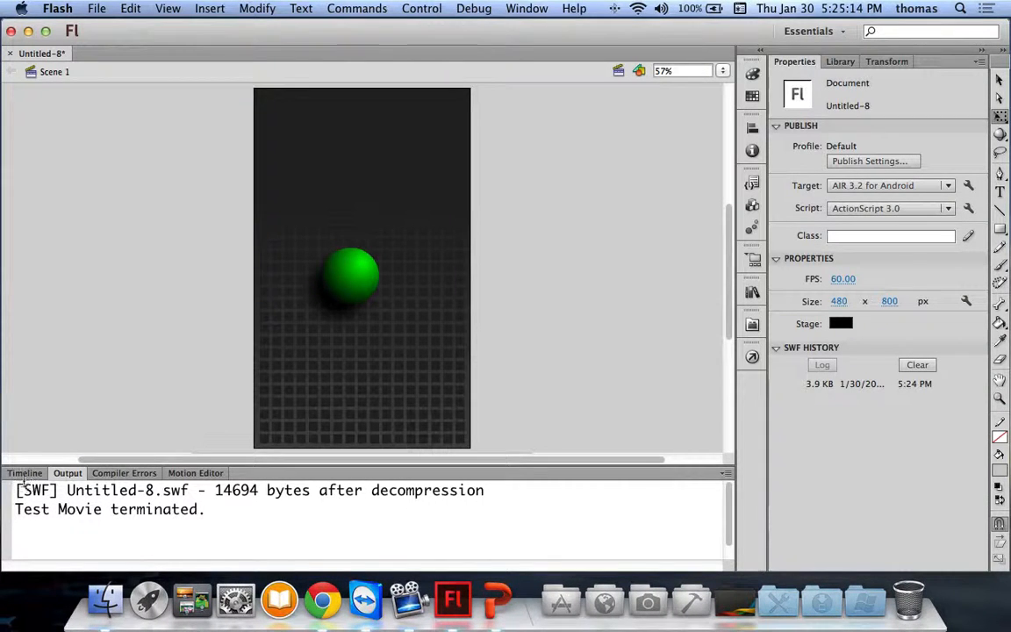
# Step: Review the accelerometer script on frame 1 in the Actions panel, then close it and show the Timeline
pyautogui.click(23, 473)
pyautogui.press('F9')
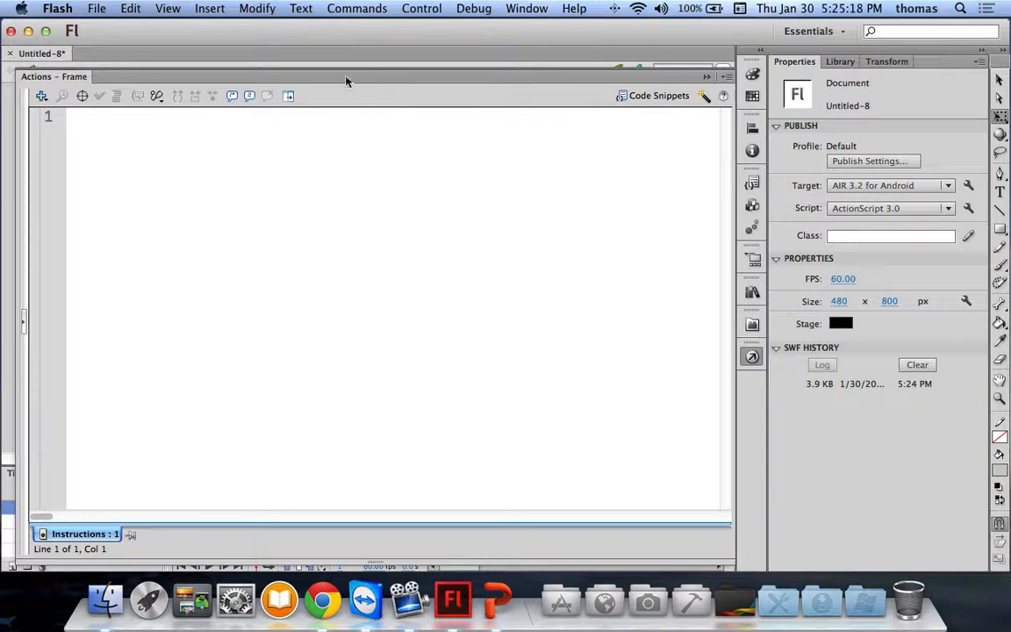
pyautogui.click(288, 96)
pyautogui.click(111, 367)
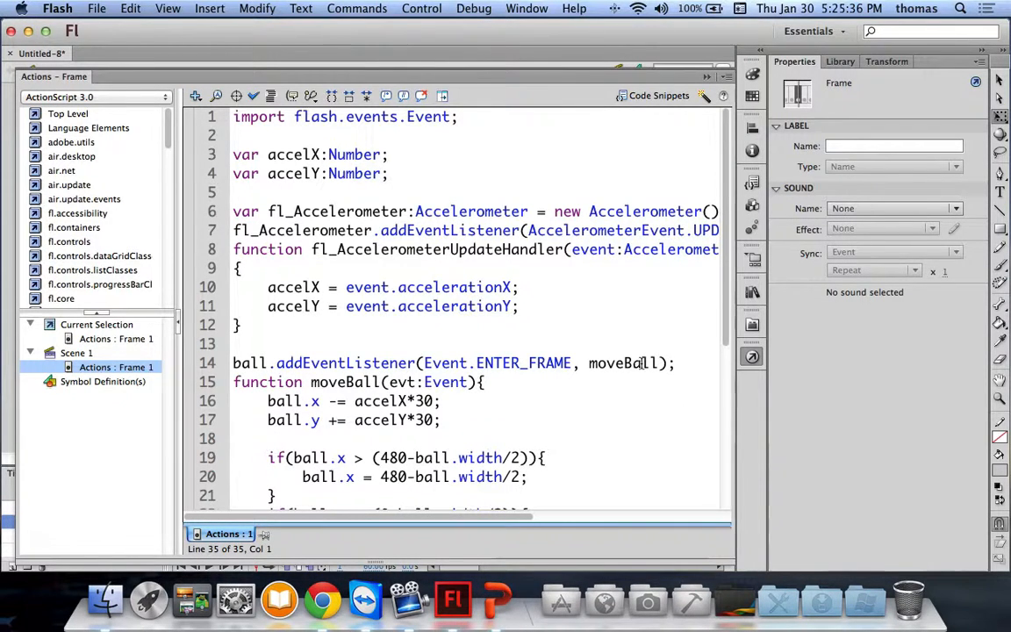
pyautogui.click(754, 360)
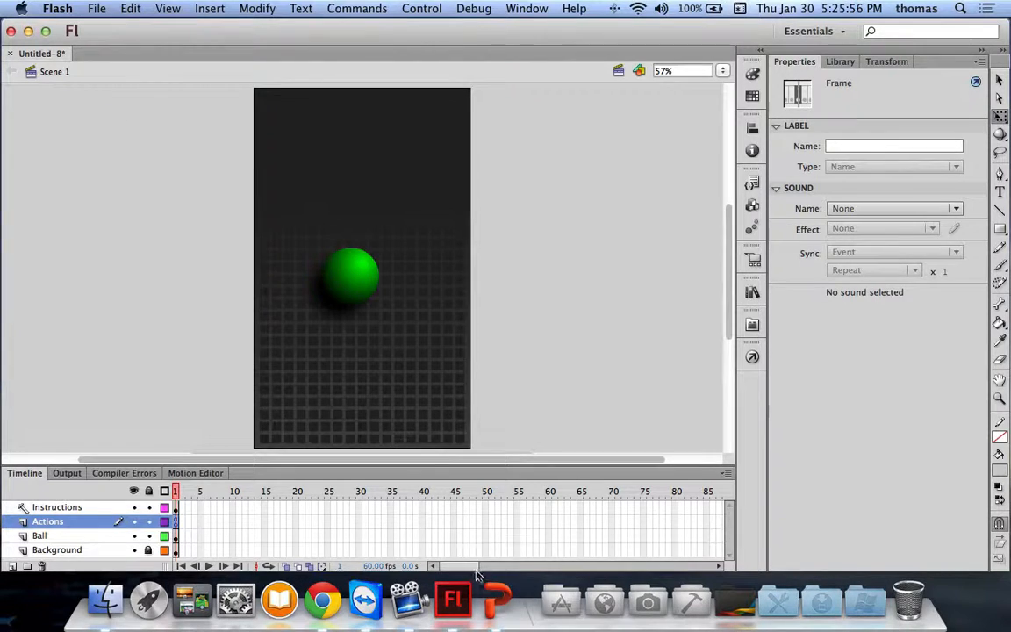
# Step: Present PowerPoint slides 45 to 48, 'Publishing a Movie for HTML5', then return to Flash
pyautogui.click(498, 600)
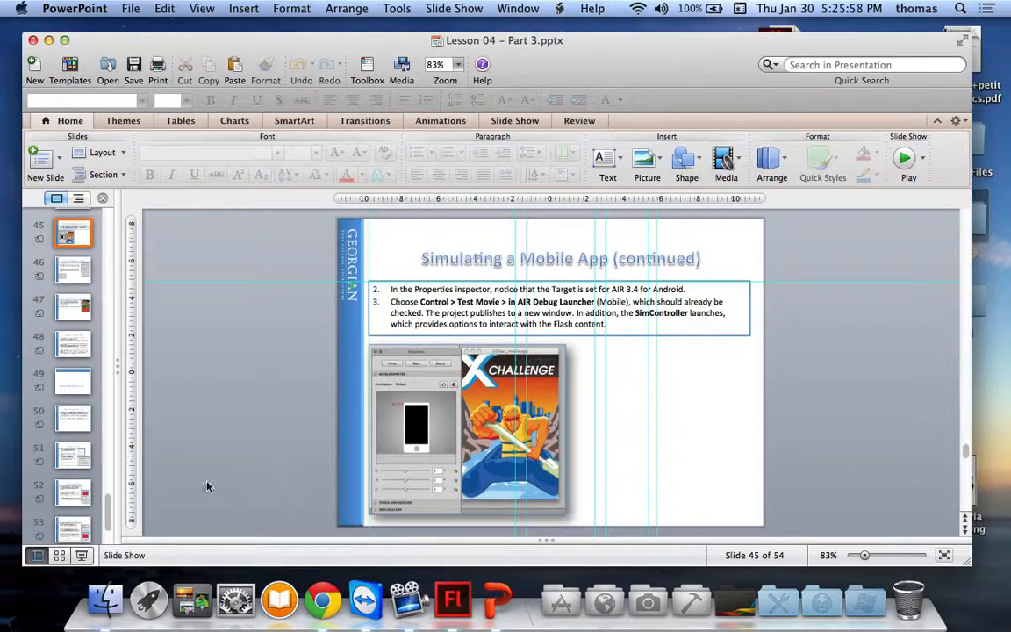
pyautogui.click(80, 557)
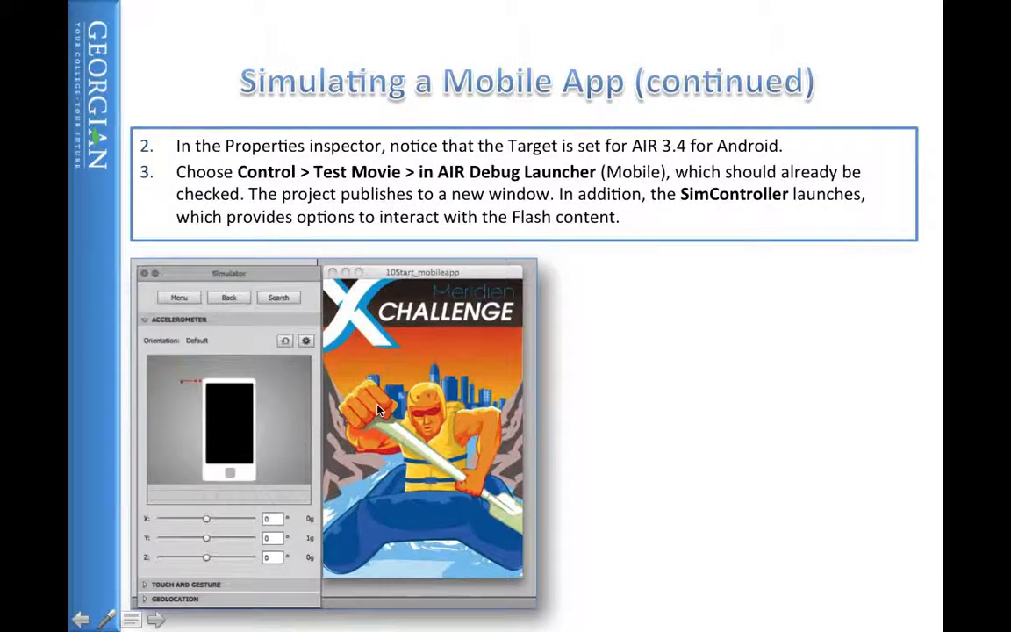
pyautogui.click(378, 409)
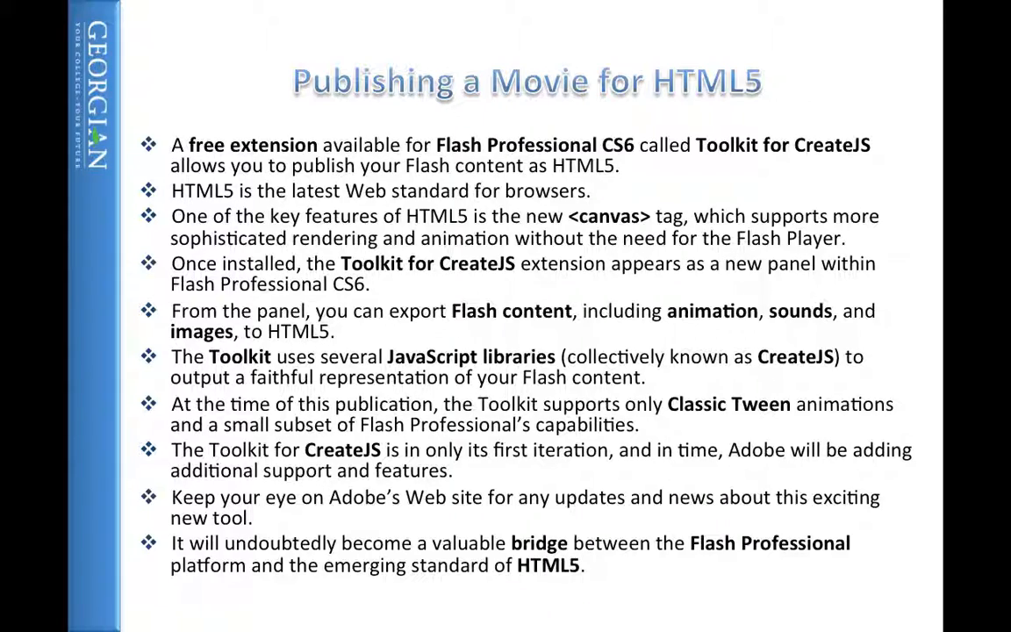
pyautogui.press('Escape')
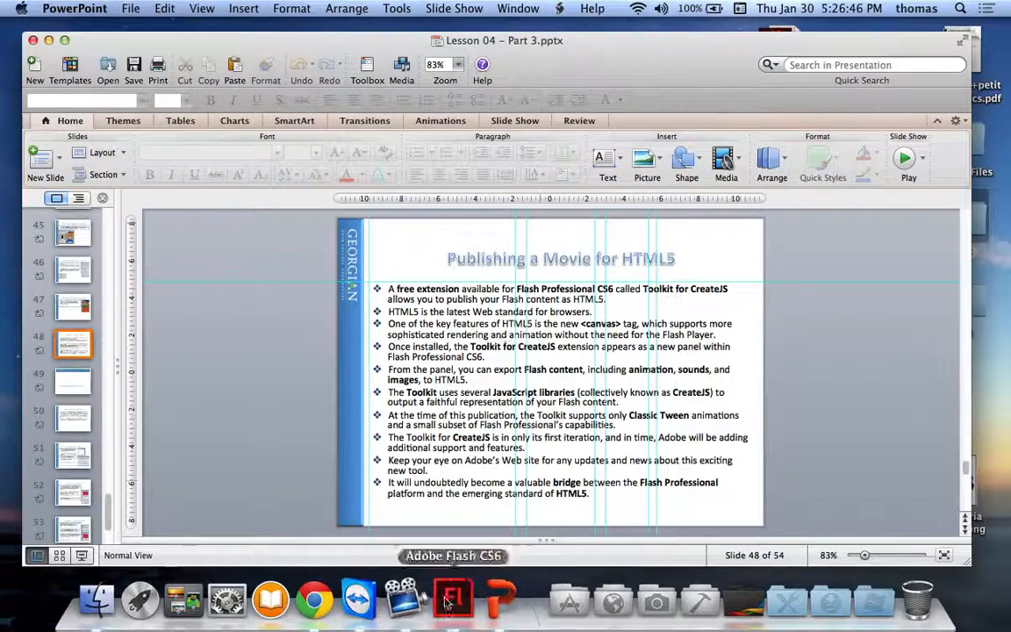
pyautogui.click(451, 576)
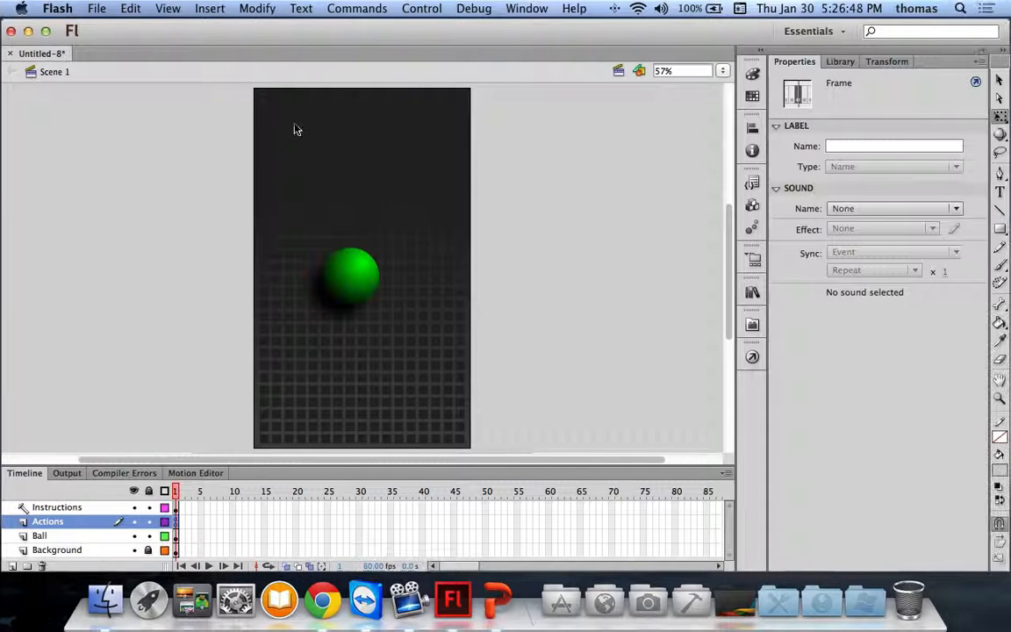
# Step: Close Untitled-8 without saving and create a new ActionScript 3.0 document
pyautogui.click(9, 53)
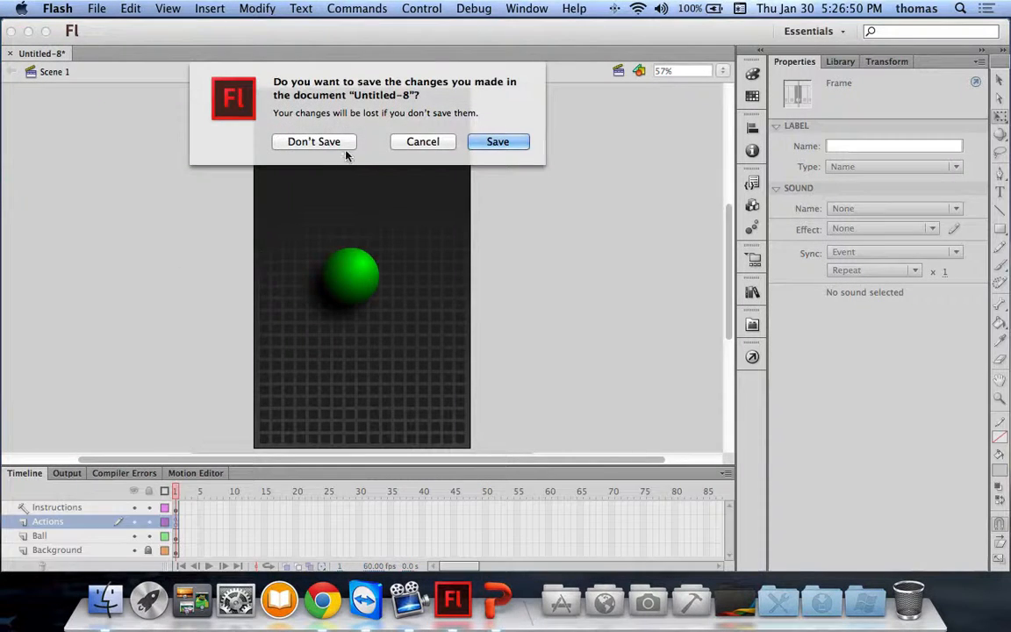
pyautogui.click(318, 144)
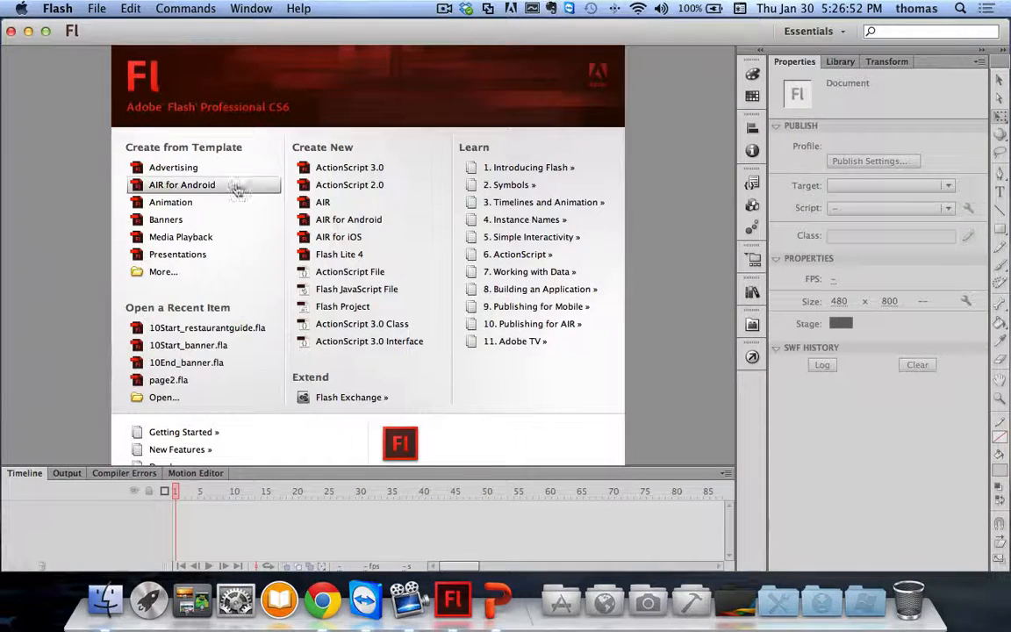
pyautogui.click(339, 171)
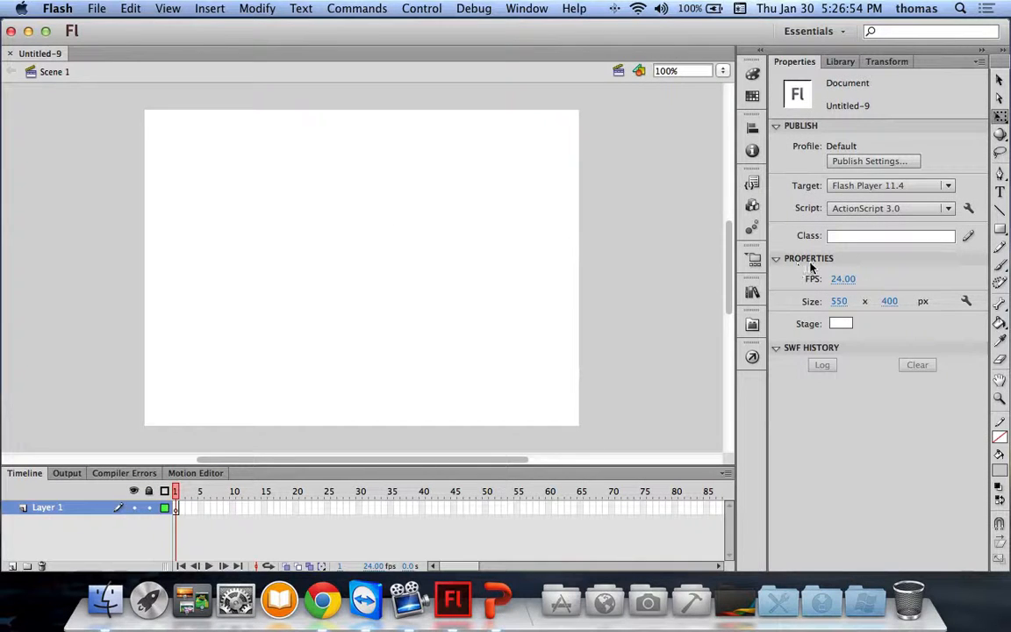
# Step: Draw a grey circle with the Oval Tool at the stage's left edge
pyautogui.click(999, 229)
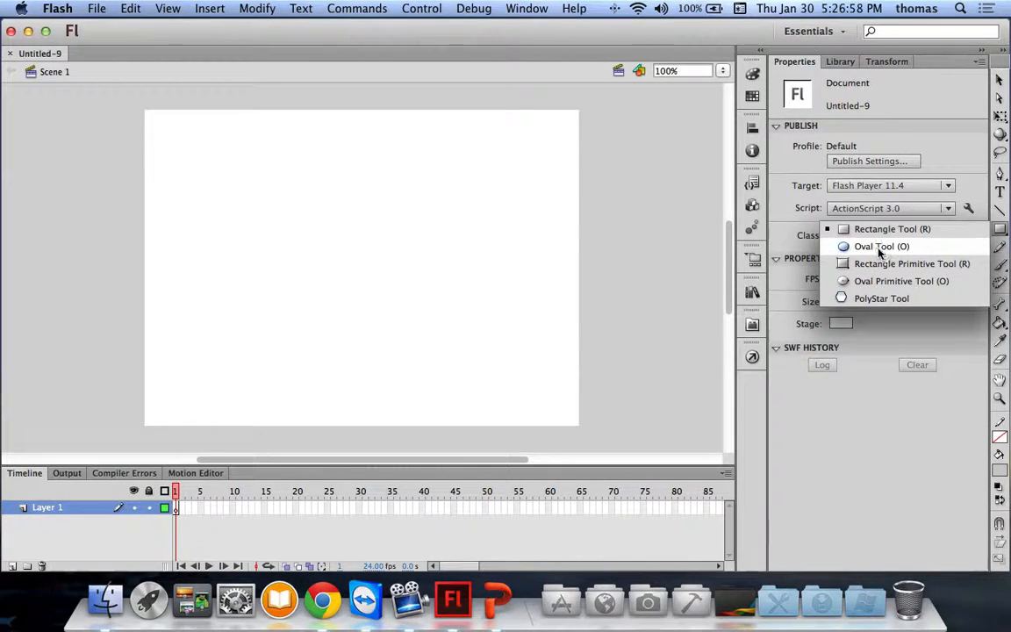
pyautogui.click(880, 249)
pyautogui.moveTo(132, 187); pyautogui.dragTo(190, 236)
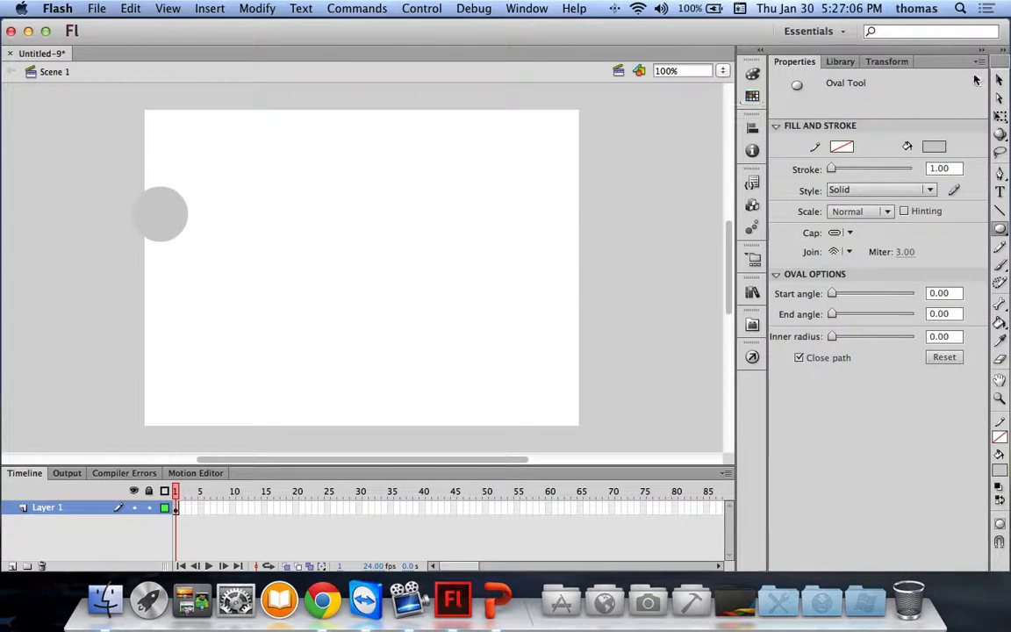
# Step: Fill the circle with a white-centred radial gradient, pushing black to the outer edge
pyautogui.press('v')
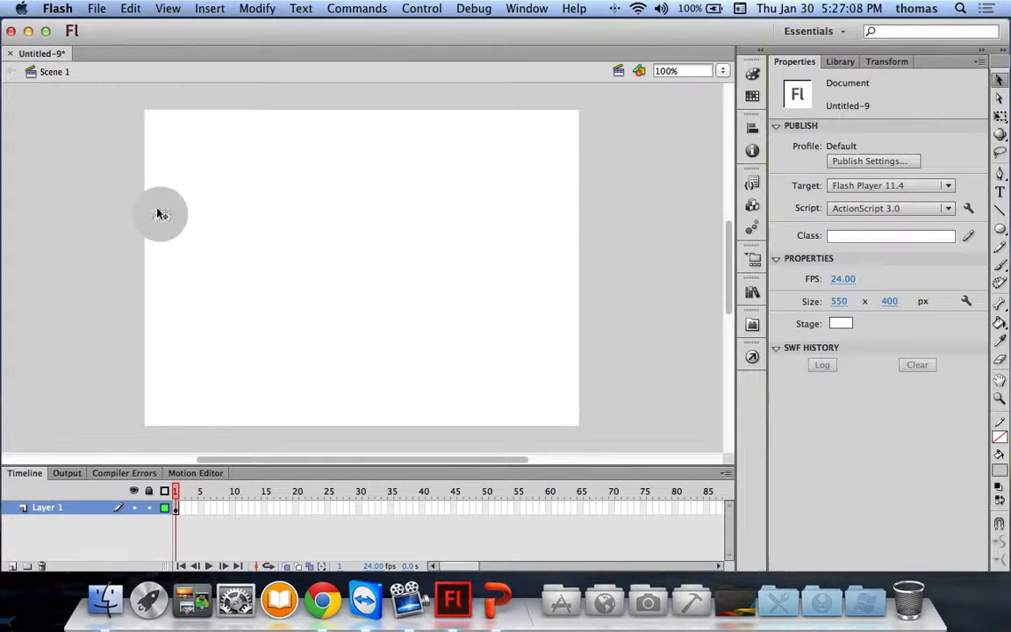
pyautogui.click(161, 212)
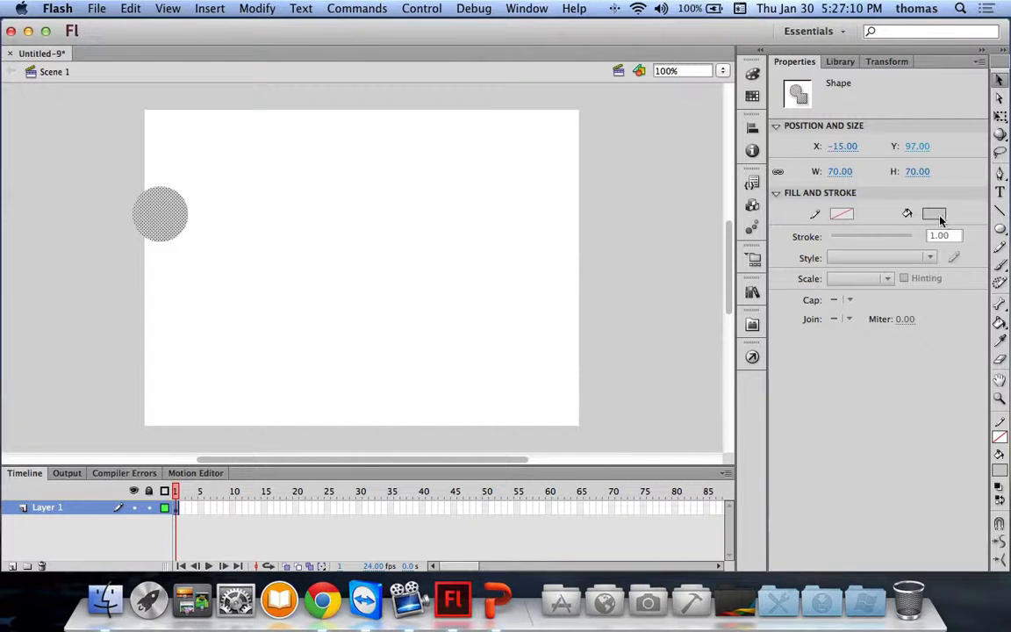
pyautogui.click(753, 75)
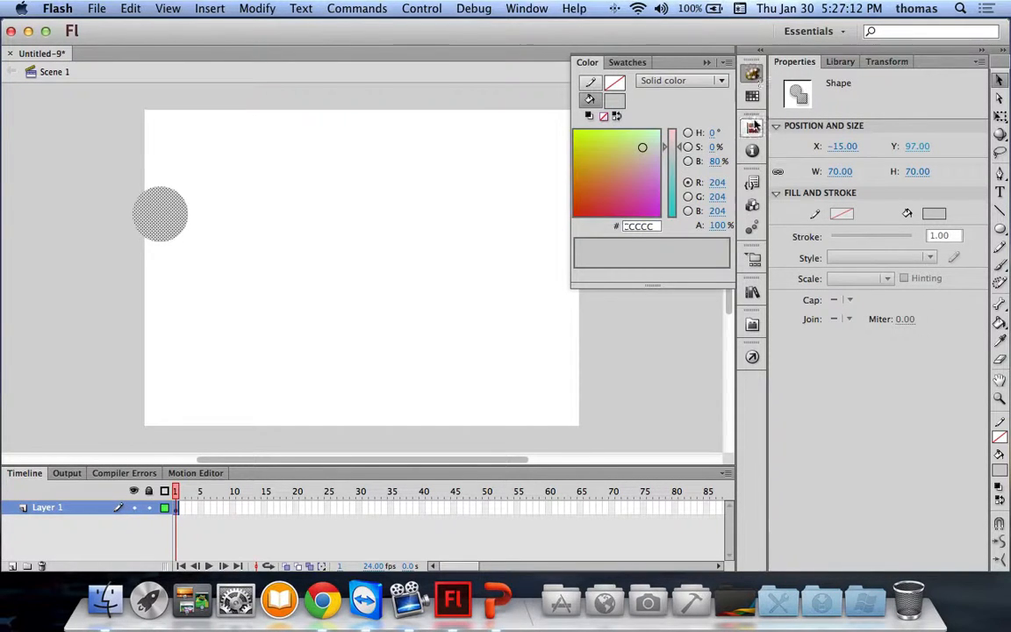
pyautogui.click(660, 82)
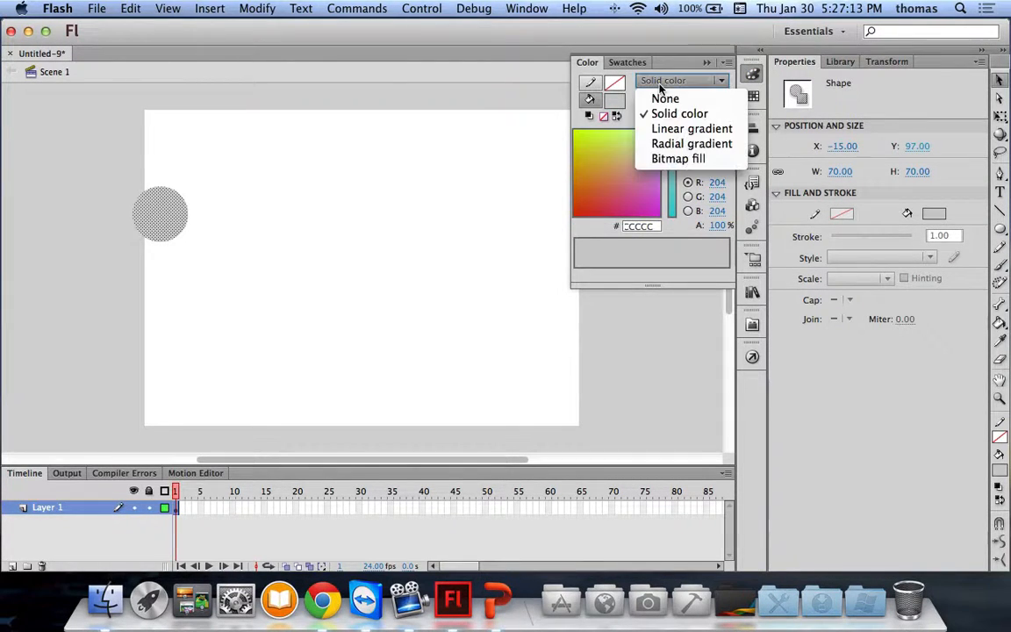
pyautogui.click(672, 144)
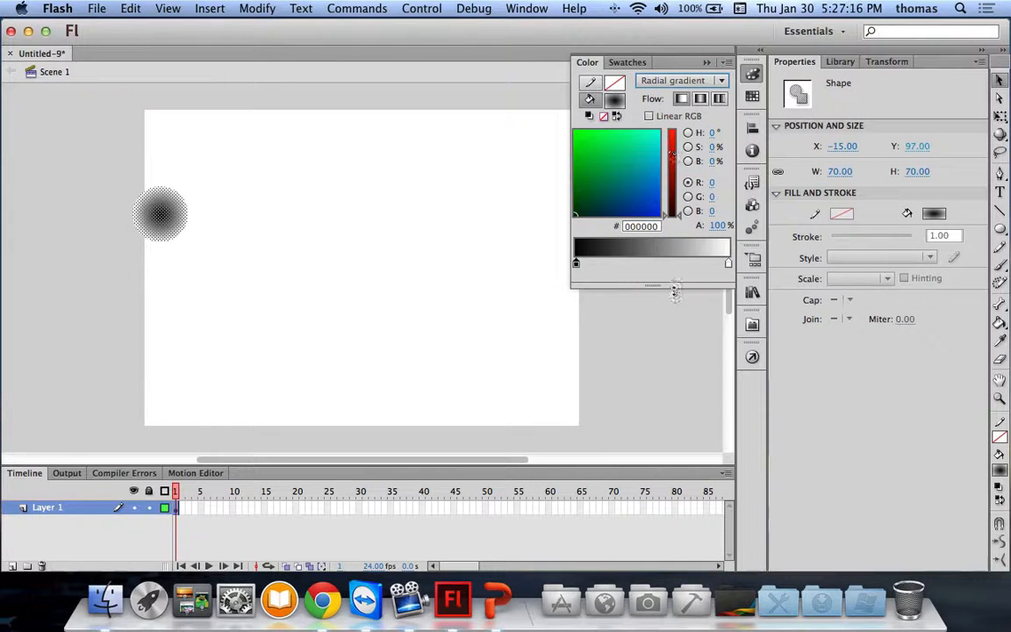
pyautogui.click(436, 296)
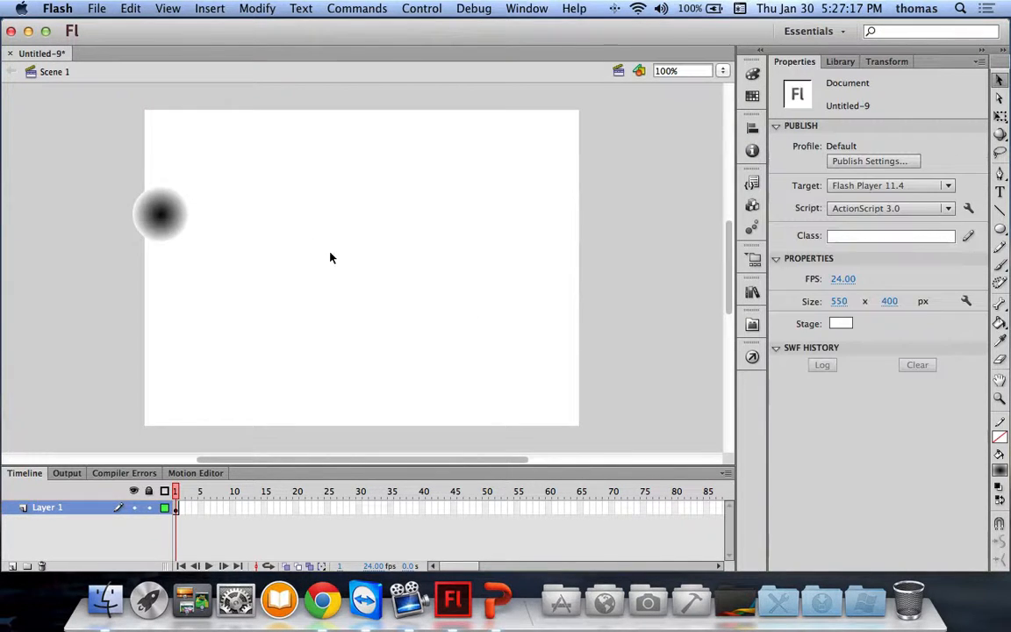
pyautogui.click(161, 217)
pyautogui.click(752, 74)
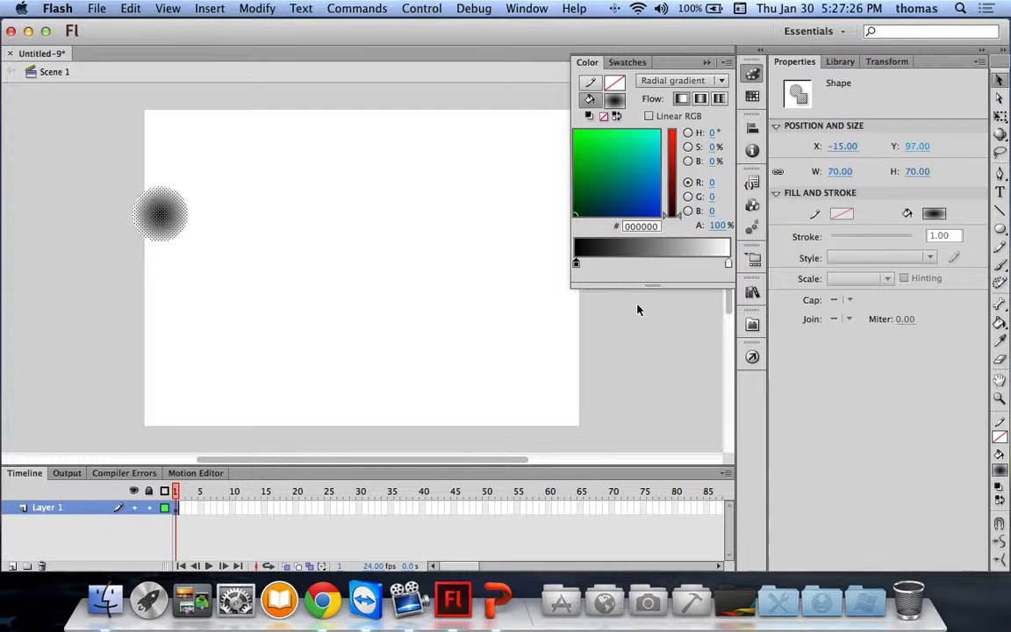
pyautogui.moveTo(575, 263)
pyautogui.mouseDown()
pyautogui.moveTo(674, 263)
pyautogui.moveTo(576, 263)
pyautogui.mouseUp()
pyautogui.moveTo(674, 263); pyautogui.dragTo(727, 263)
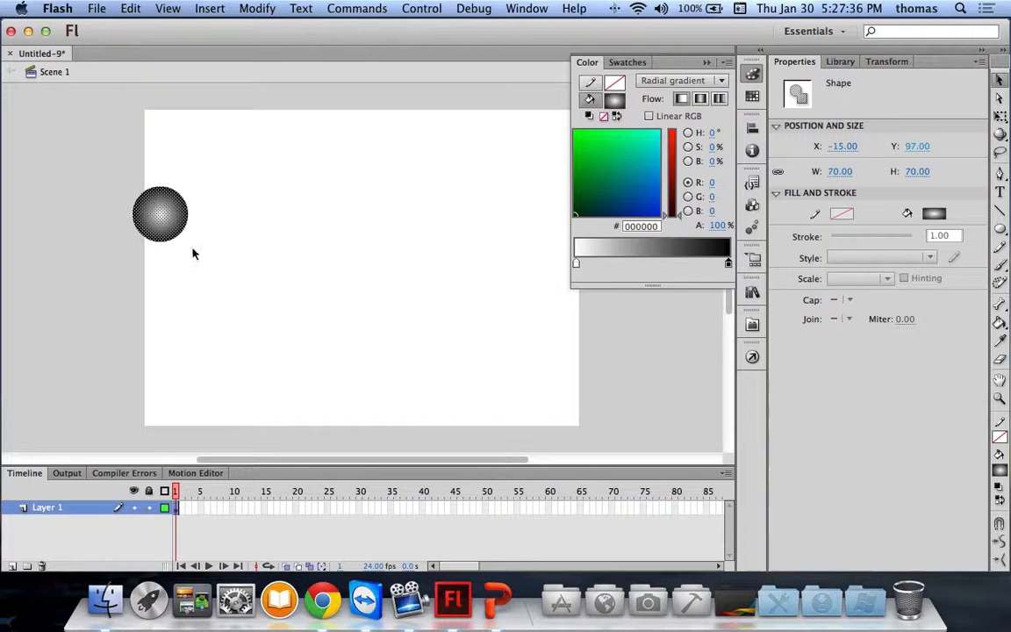
pyautogui.click(128, 263)
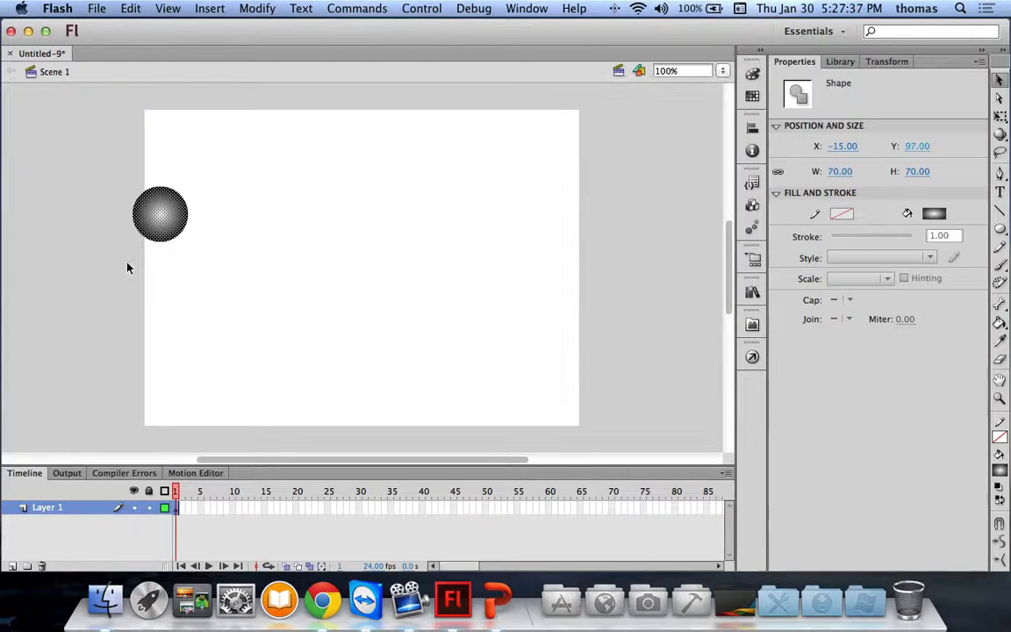
# Step: Move the circle left, mostly off the stage, to X -78, Y 131
pyautogui.click(171, 232)
pyautogui.moveTo(169, 233); pyautogui.dragTo(111, 247)
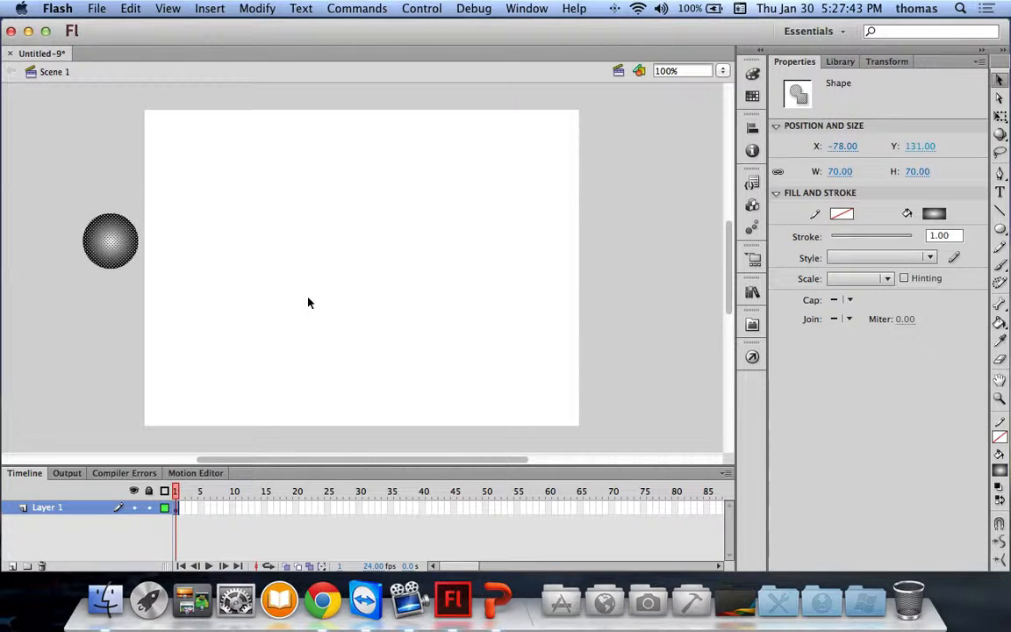
pyautogui.click(43, 507)
# Step: Rename Layer 1 to 'ball'
pyautogui.doubleClick(49, 507)
pyautogui.write('ball')
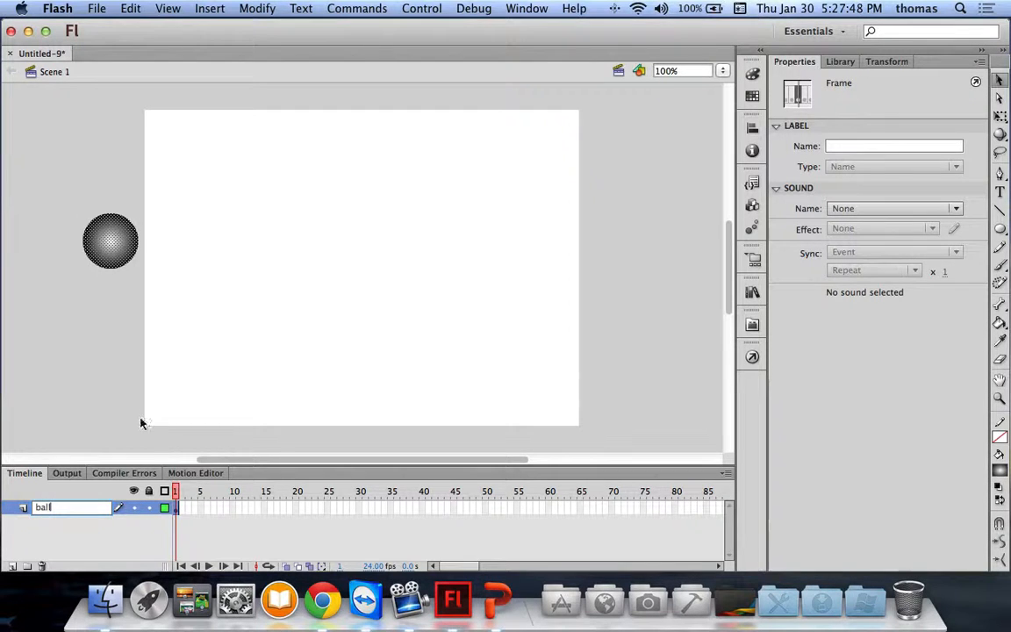
pyautogui.click(81, 360)
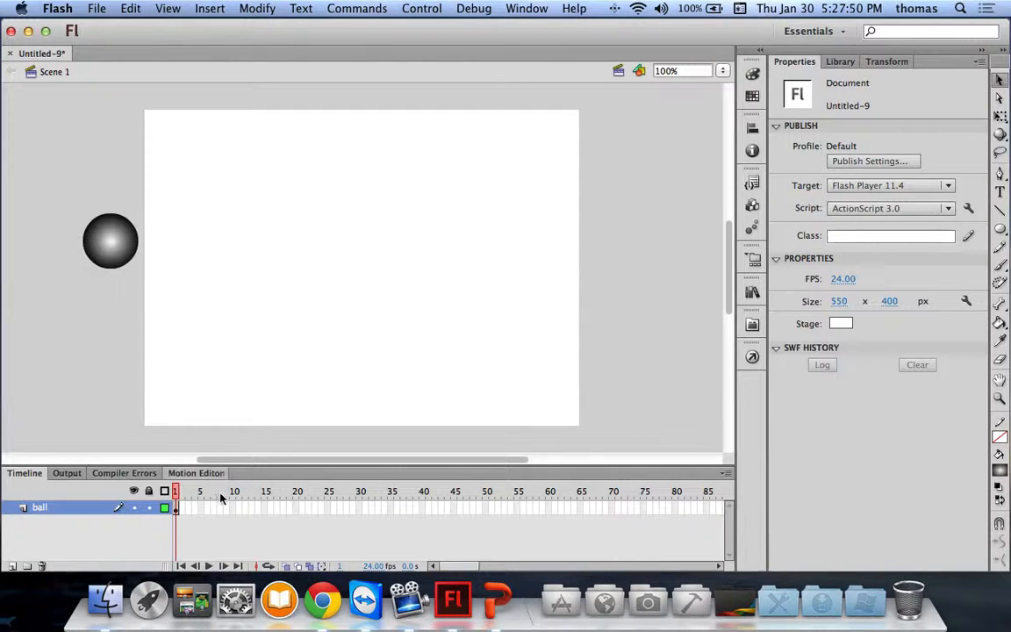
# Step: Add a keyframe at frame 24 and create a classic tween across frames 1–24
pyautogui.click(321, 513)
pyautogui.rightClick(322, 513)
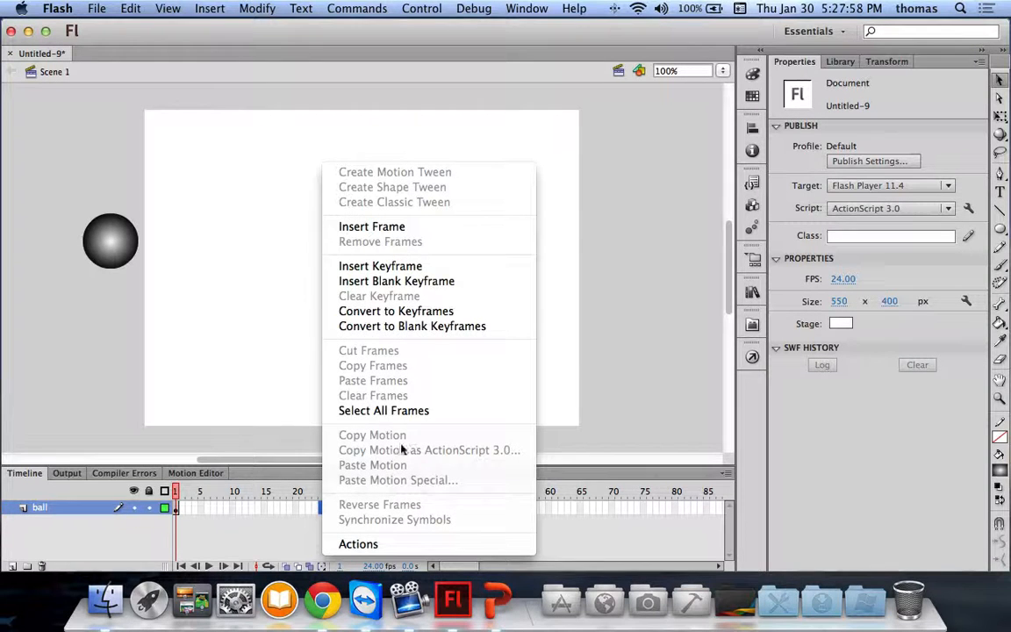
pyautogui.click(400, 266)
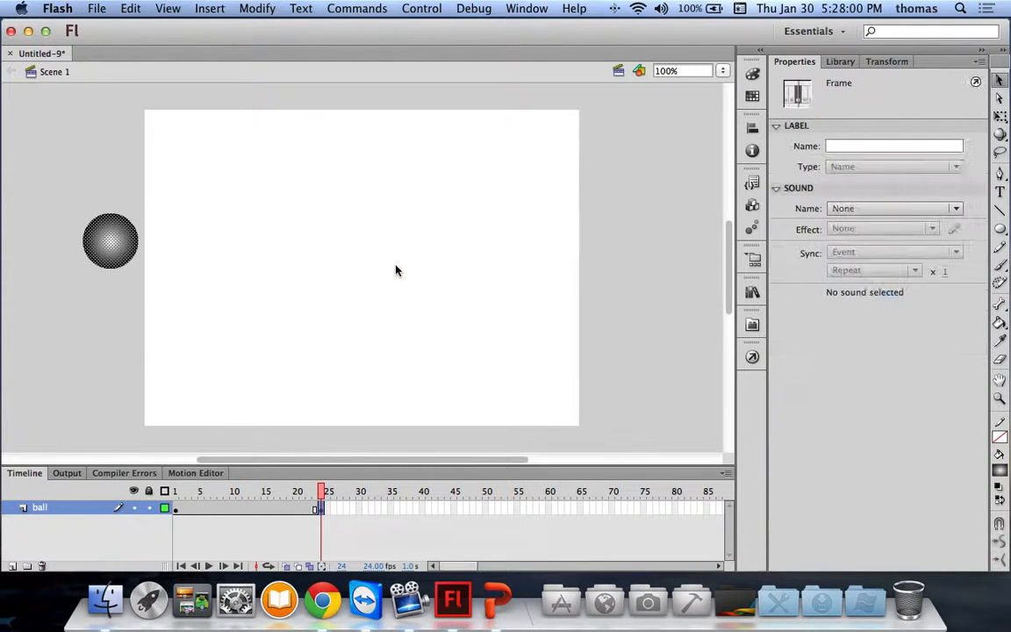
pyautogui.click(235, 514)
pyautogui.click(116, 253)
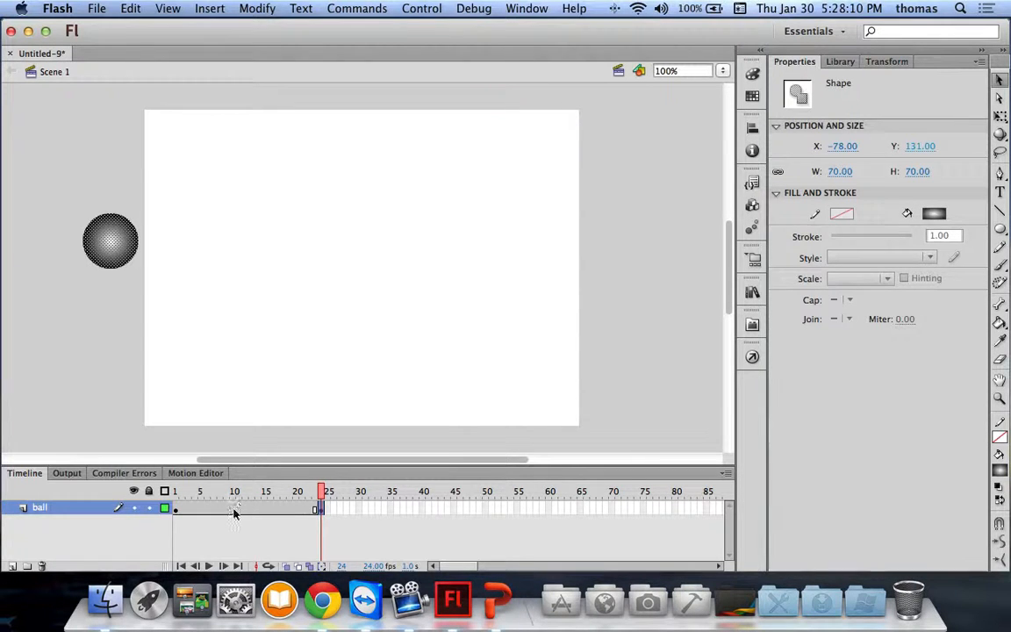
pyautogui.rightClick(234, 514)
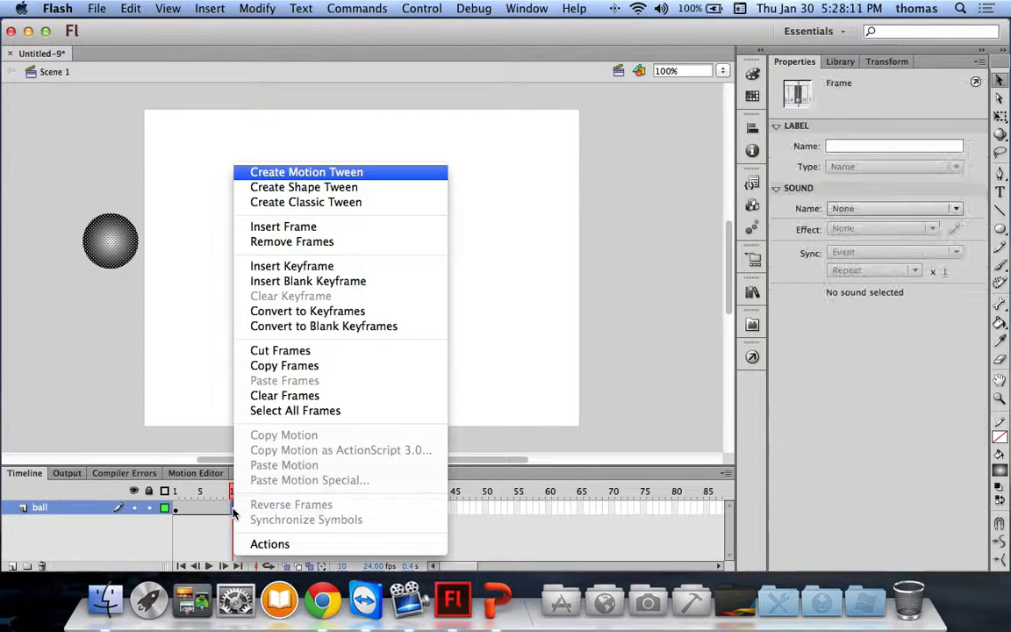
pyautogui.click(321, 201)
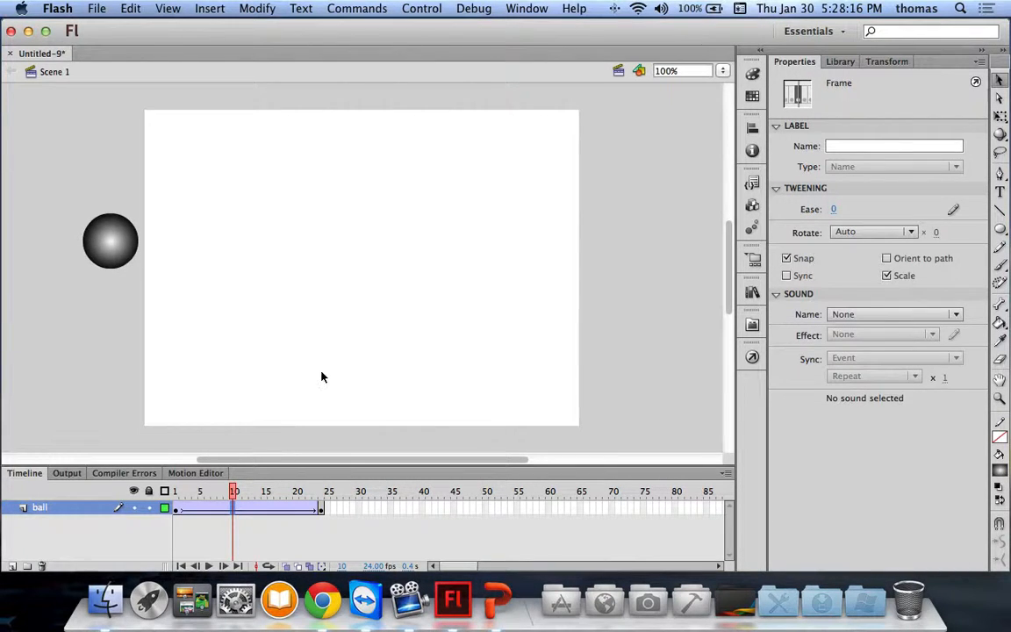
# Step: At frame 24, move the ball just past the stage's right edge to X 589
pyautogui.moveTo(242, 492); pyautogui.dragTo(322, 488)
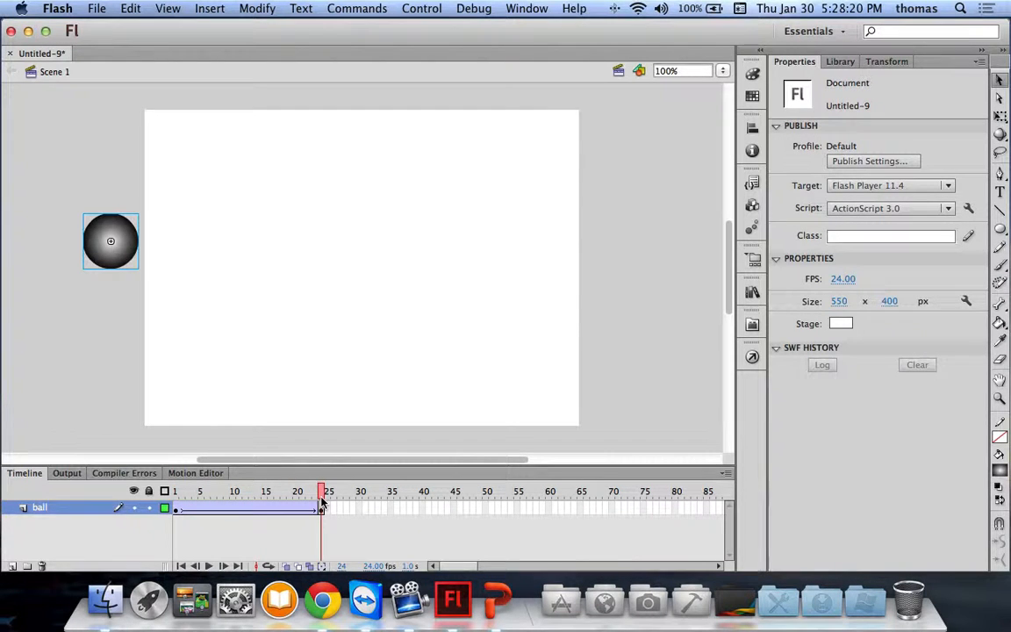
pyautogui.moveTo(124, 244); pyautogui.dragTo(563, 244)
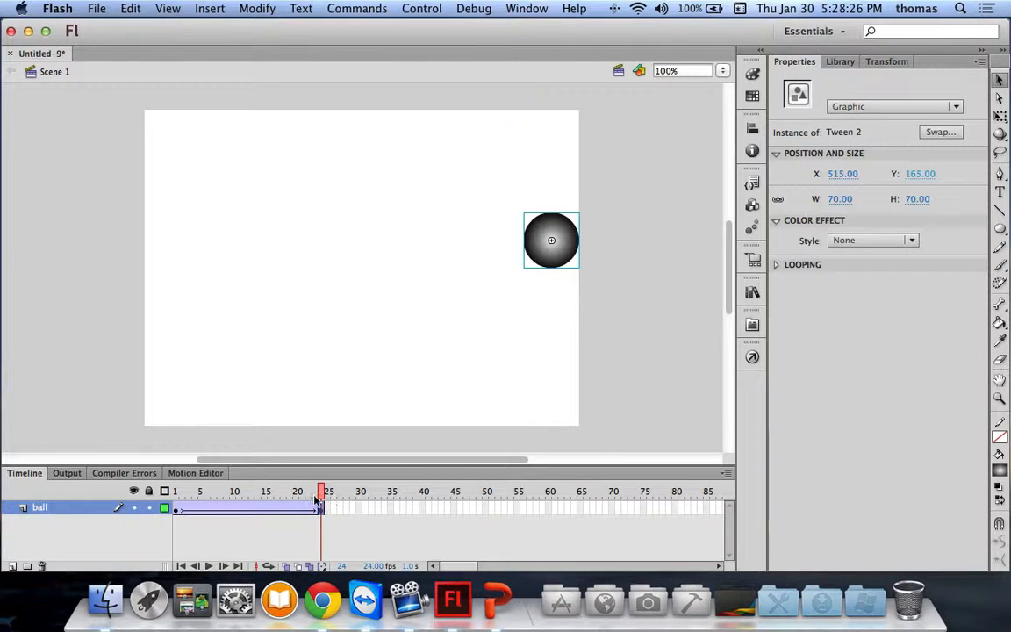
pyautogui.moveTo(290, 492); pyautogui.dragTo(322, 491)
pyautogui.moveTo(562, 253); pyautogui.dragTo(608, 241)
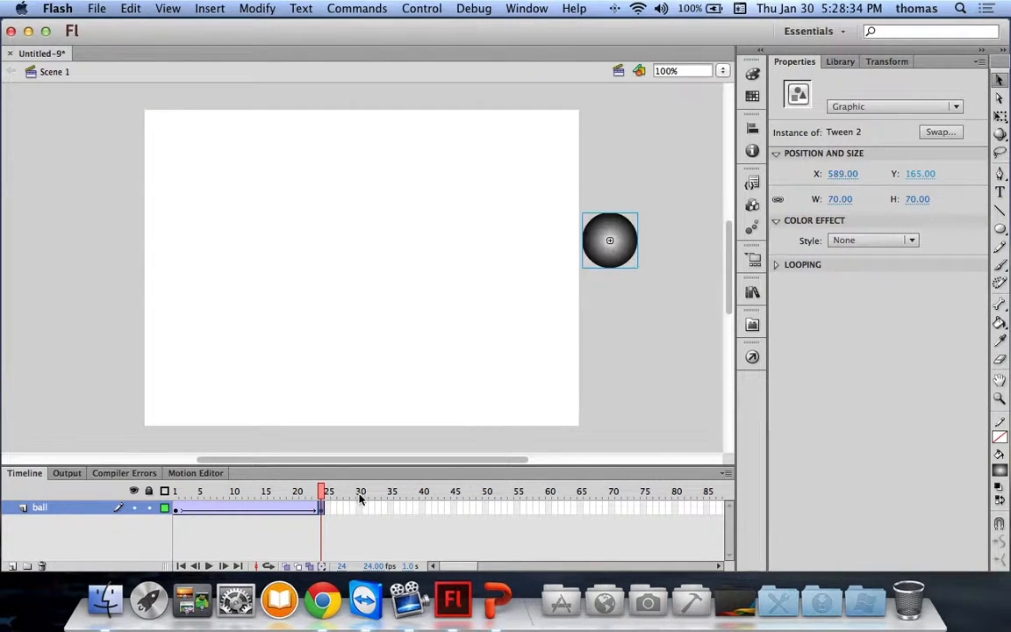
pyautogui.moveTo(255, 491); pyautogui.dragTo(76, 465)
pyautogui.click(169, 207)
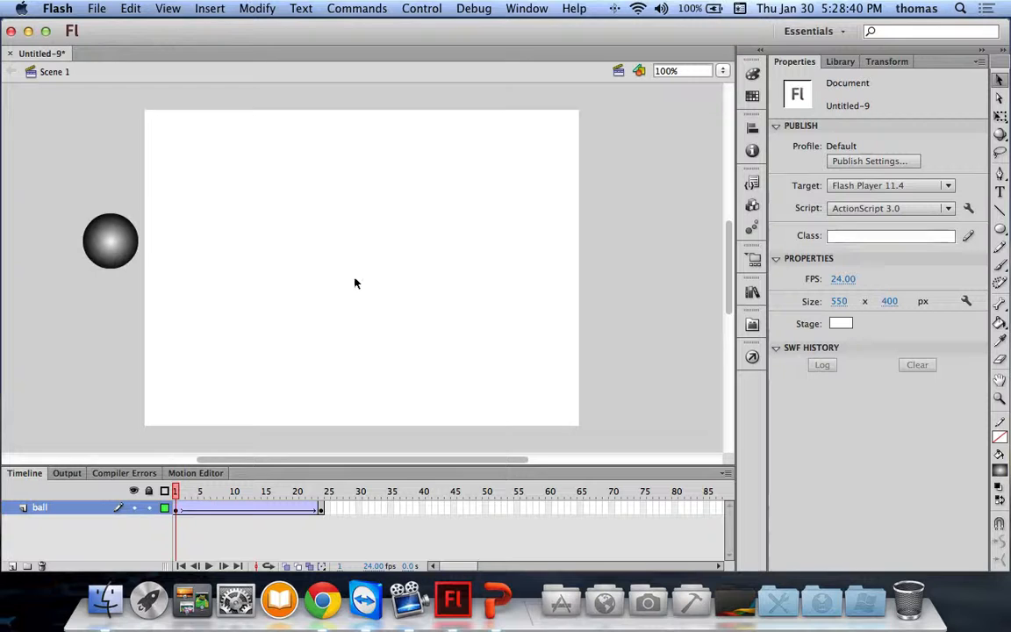
# Step: Try publishing with Toolkit for CreateJS and dismiss the save-first alert
pyautogui.click(752, 326)
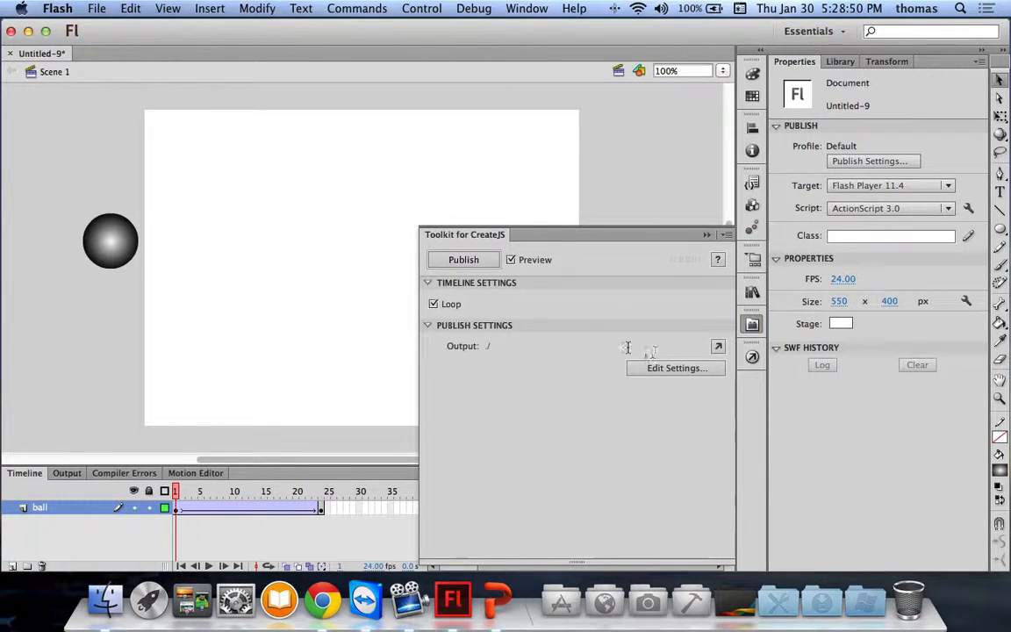
pyautogui.click(467, 262)
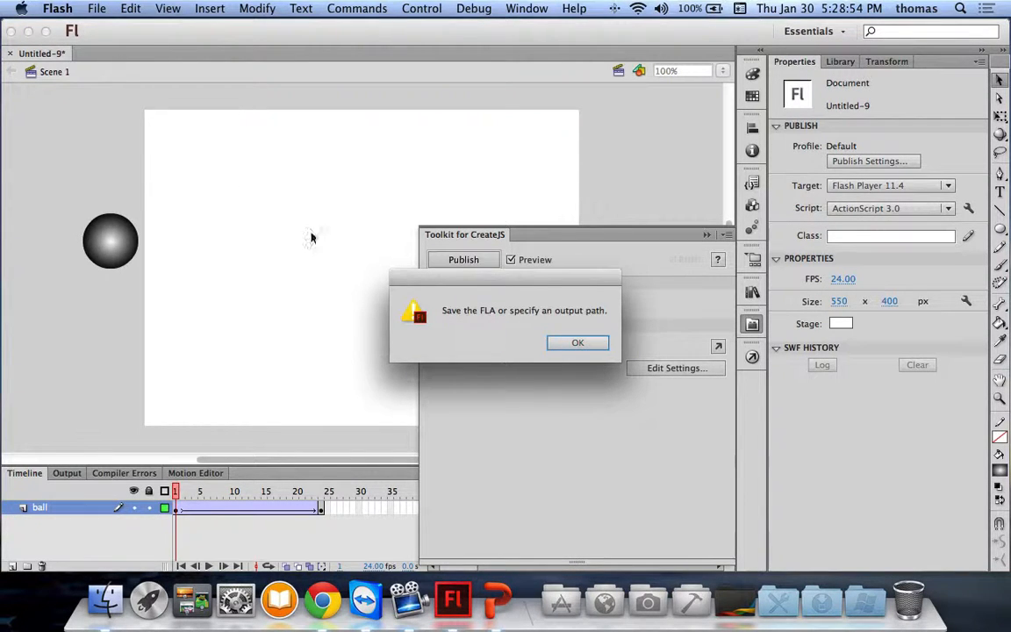
pyautogui.click(575, 345)
# Step: Save the document to the Desktop as ball.fla
pyautogui.click(96, 9)
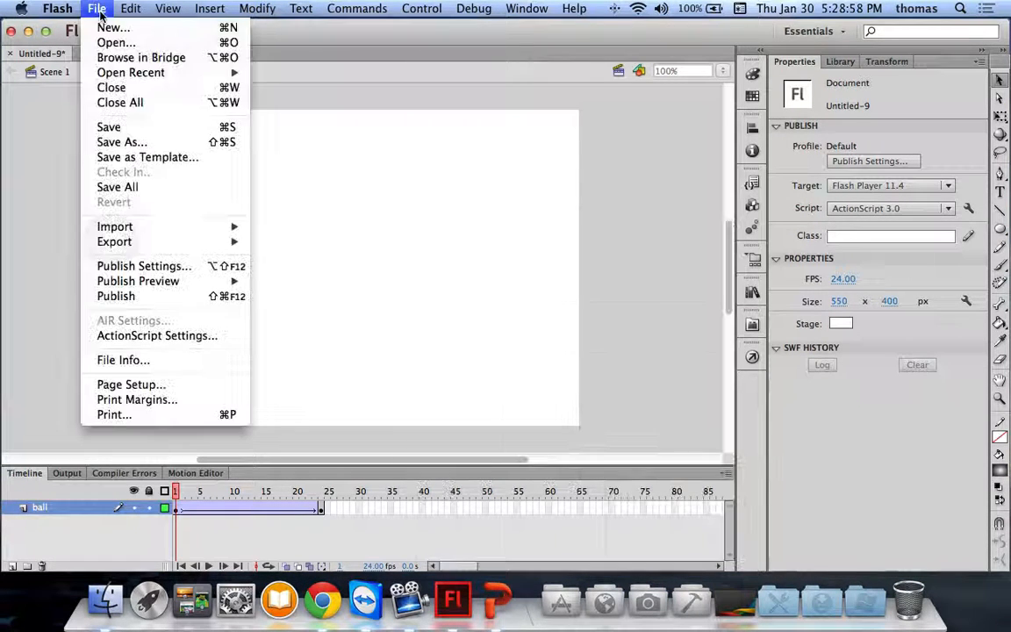
pyautogui.click(118, 141)
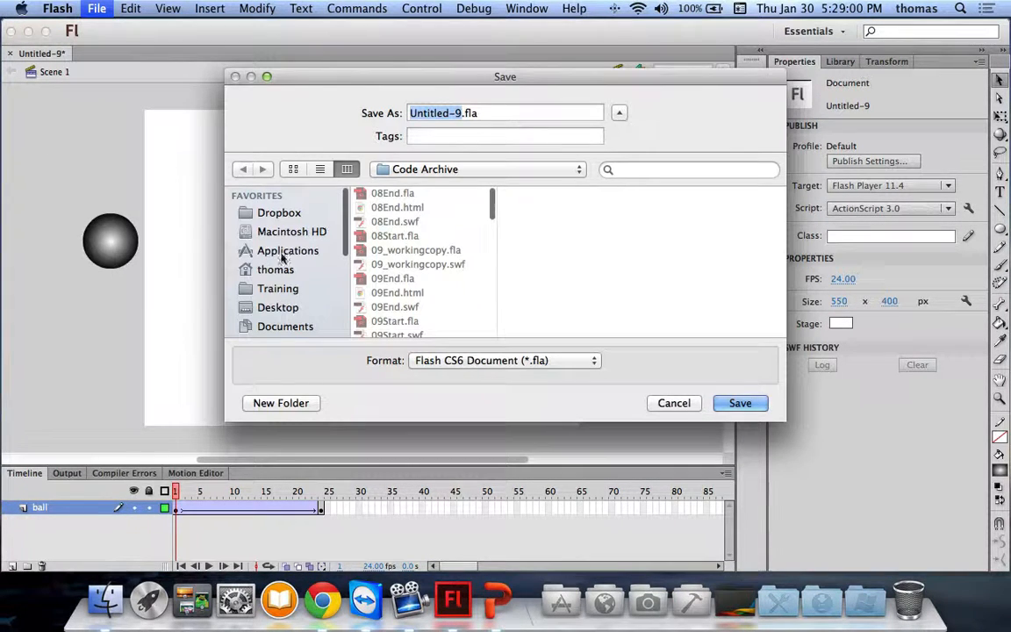
pyautogui.click(263, 307)
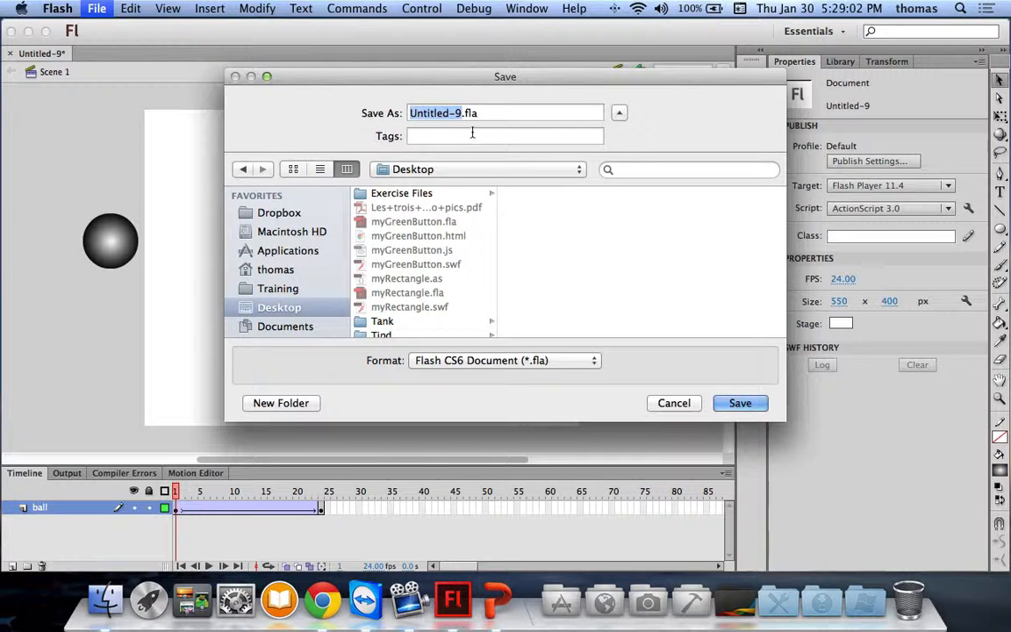
pyautogui.write('ball')
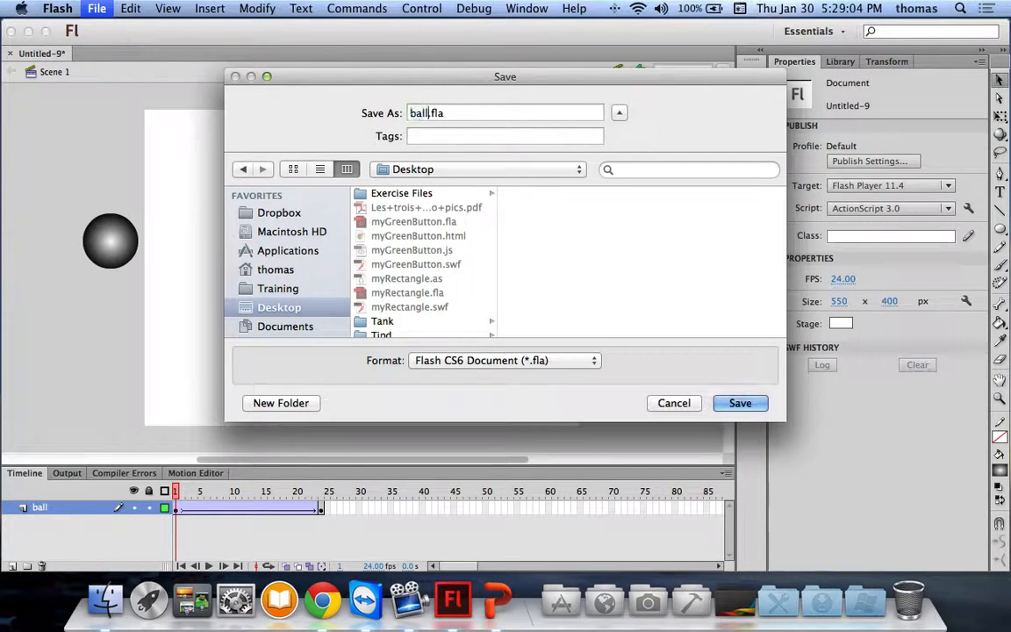
pyautogui.click(731, 404)
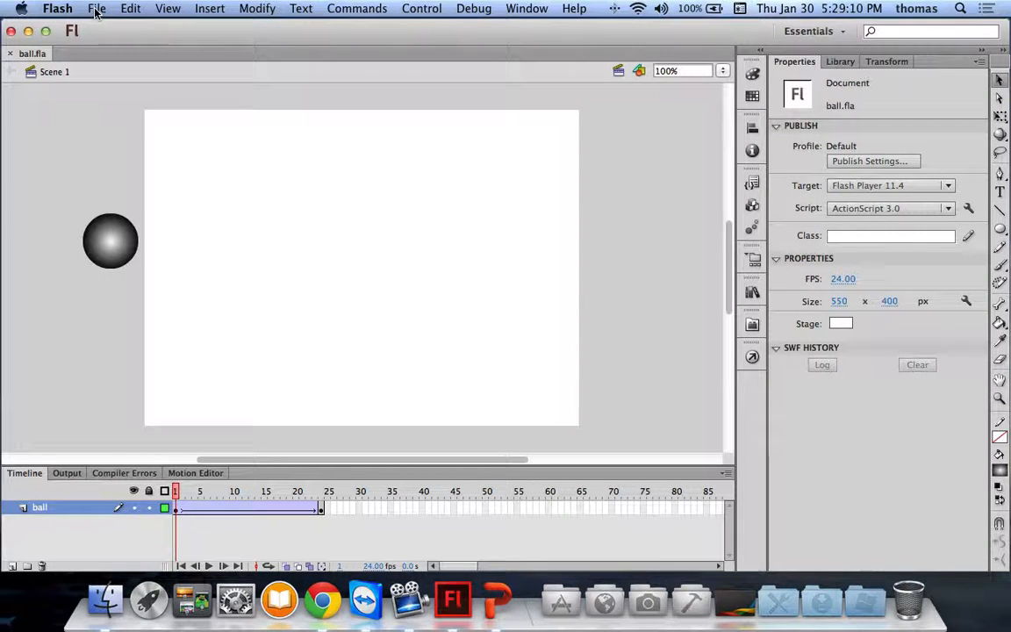
pyautogui.click(752, 324)
# Step: Publish ball.html with CreateJS, close the browser preview, and test the movie as ball.swf
pyautogui.click(470, 261)
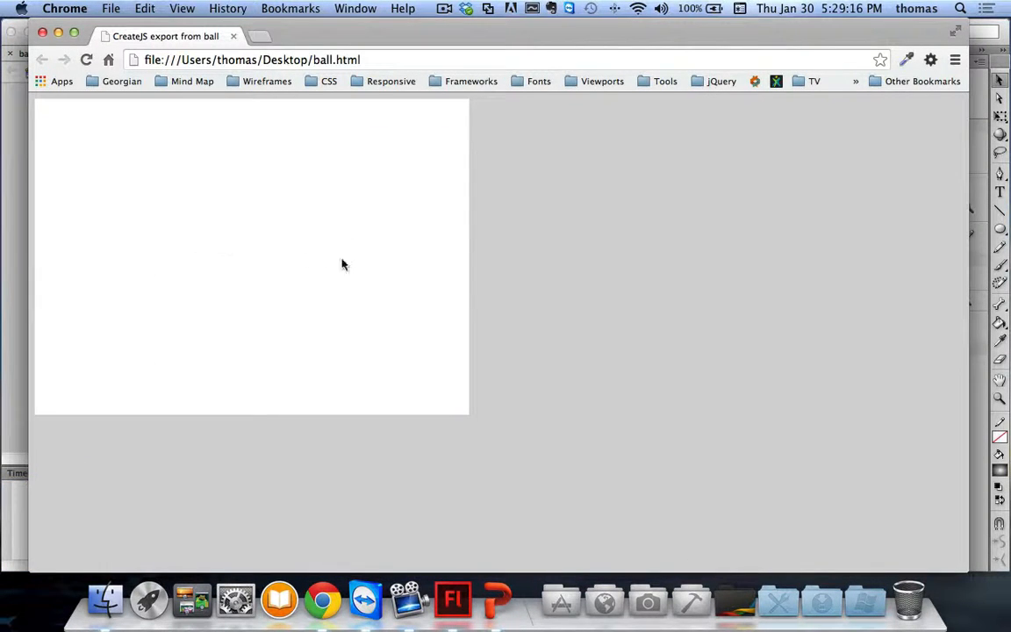
pyautogui.click(42, 34)
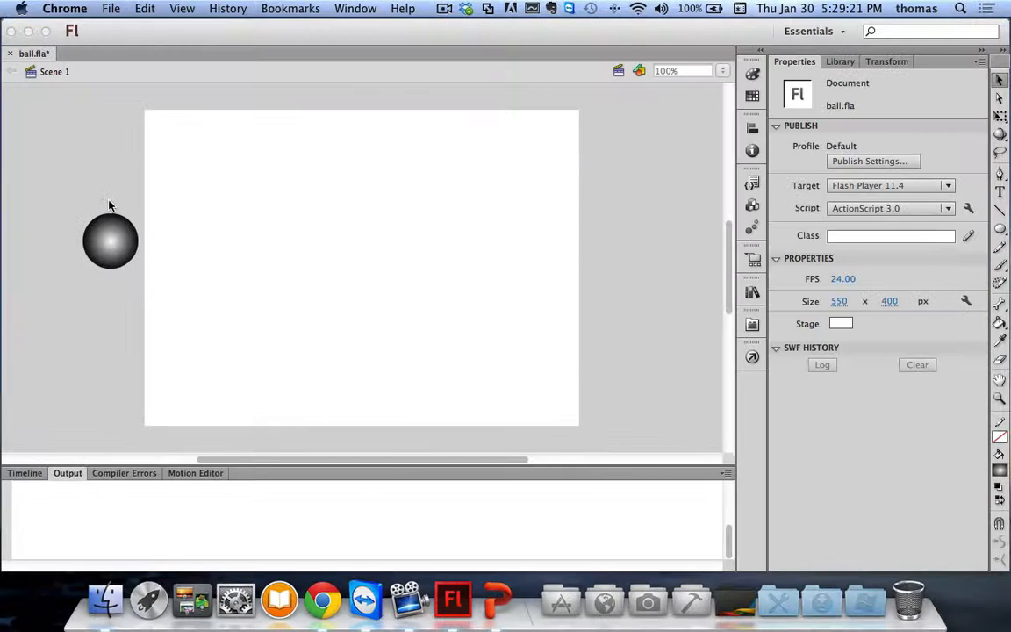
pyautogui.click(27, 473)
pyautogui.press('super+Return')
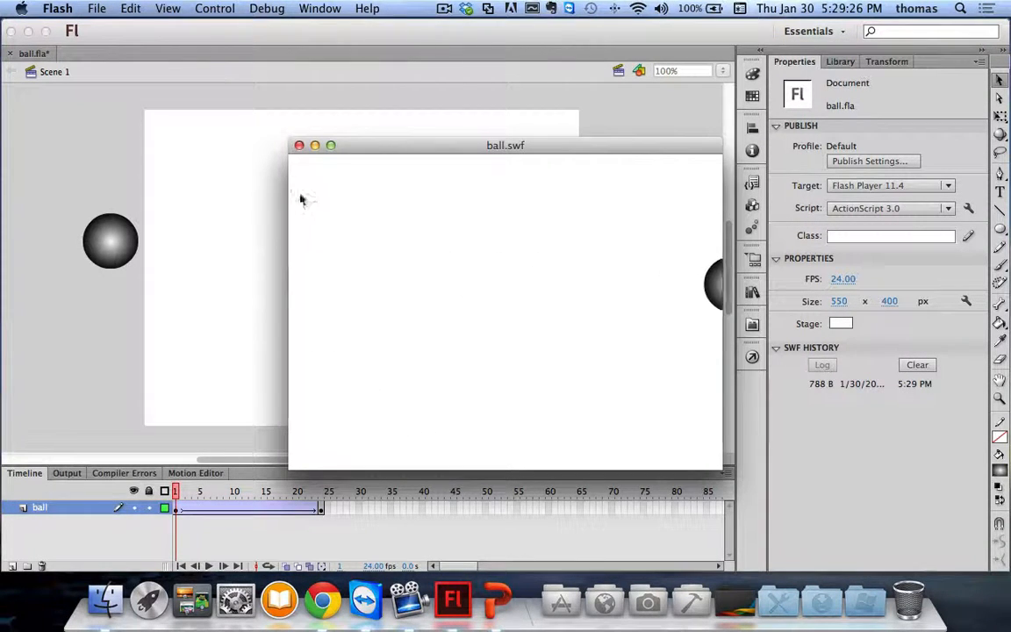
pyautogui.click(298, 145)
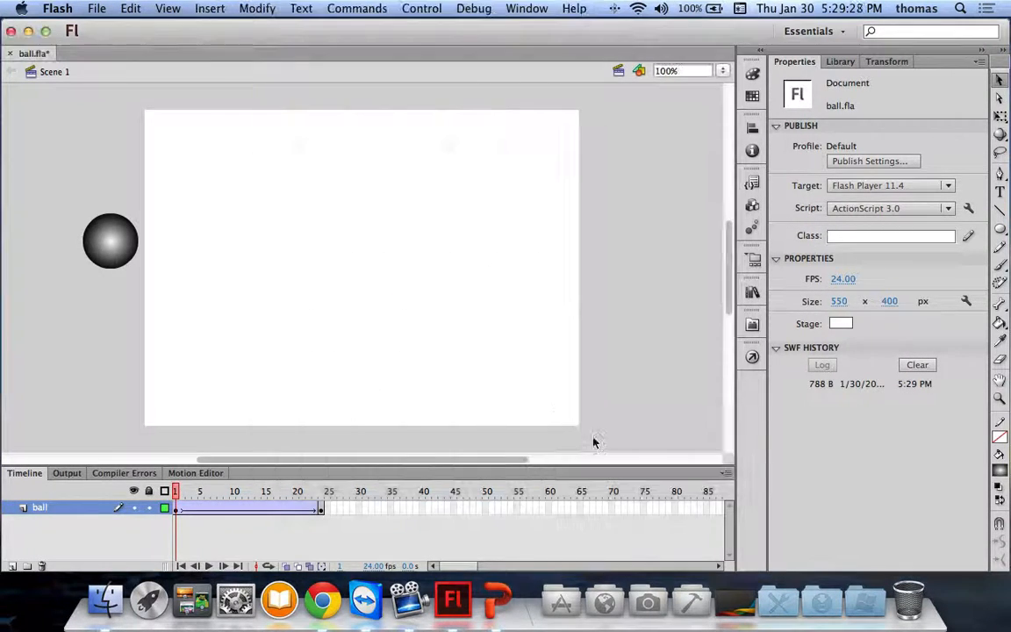
# Step: Publish ball.html again, place the browser beside Flash, and check the compiler errors and output
pyautogui.click(752, 324)
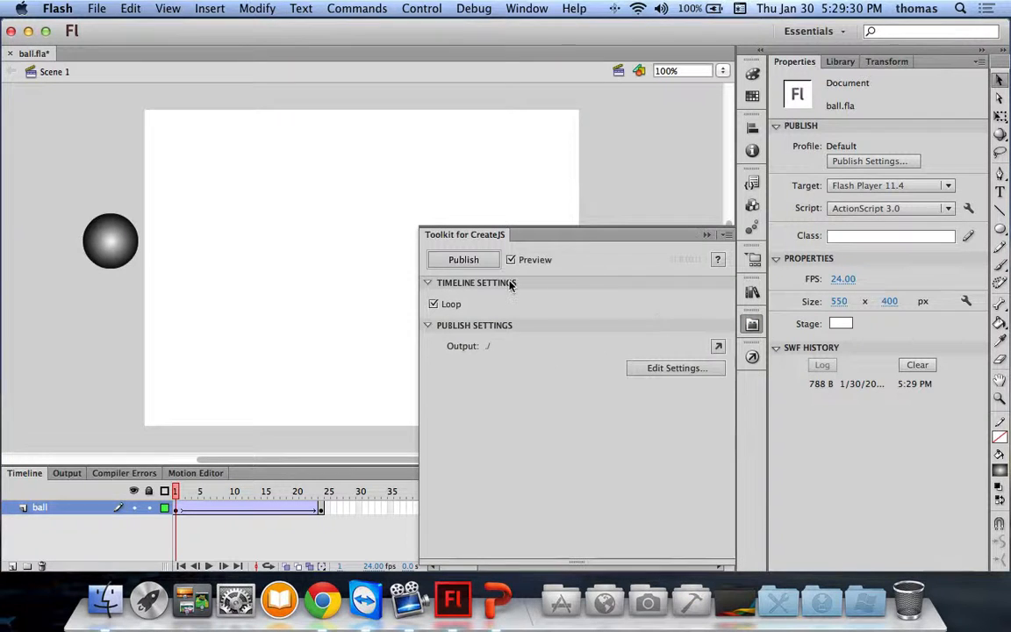
pyautogui.click(470, 262)
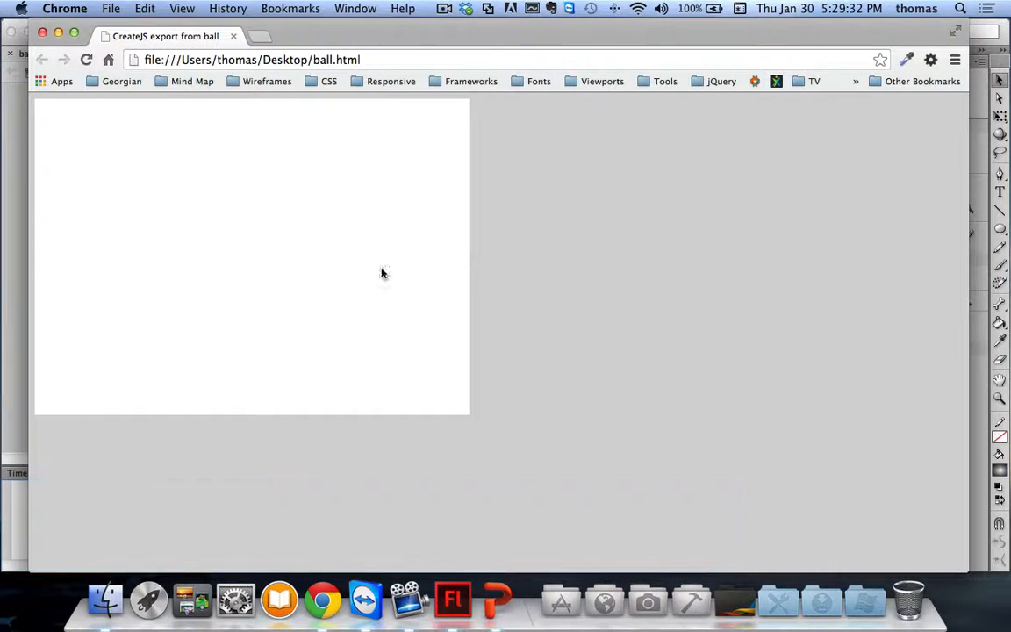
pyautogui.moveTo(236, 31); pyautogui.dragTo(448, 92)
pyautogui.moveTo(582, 130); pyautogui.dragTo(667, 119)
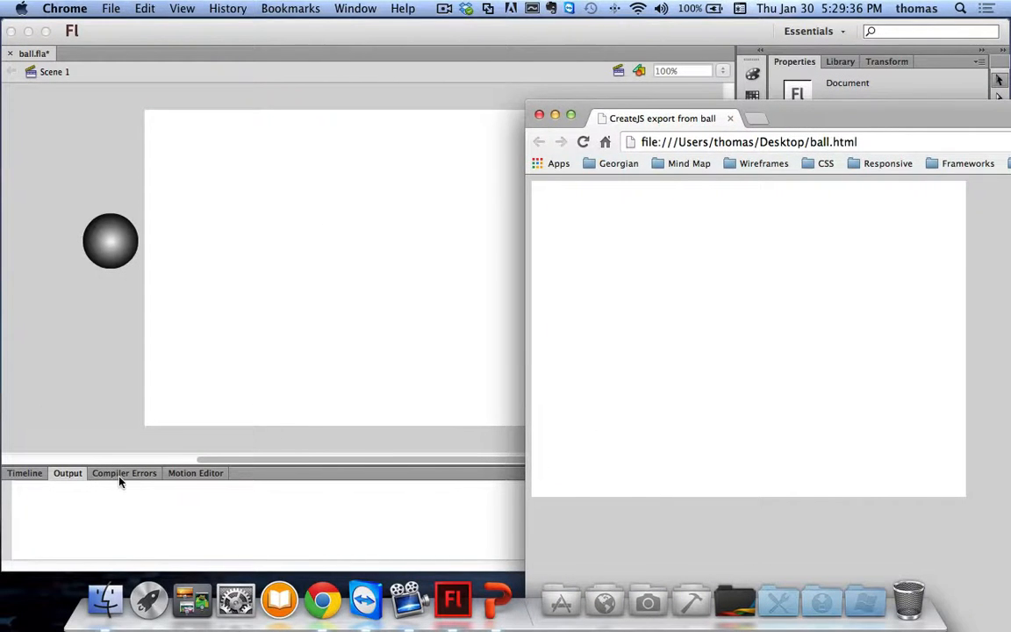
pyautogui.click(120, 480)
pyautogui.click(120, 480)
pyautogui.click(53, 474)
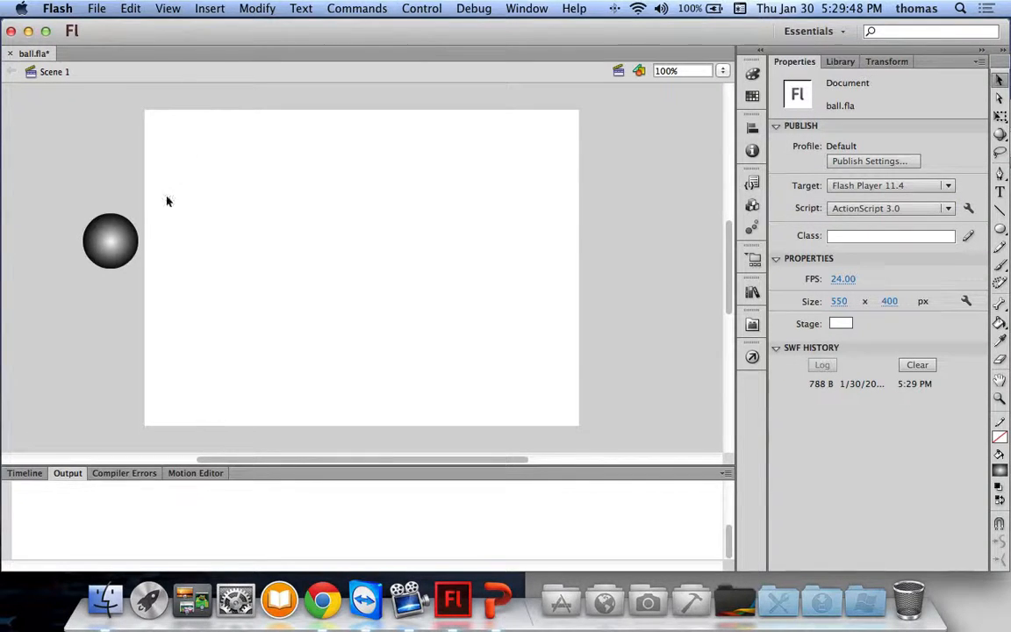
# Step: Save ball.fla, then select the ball and show the ball layer's 24-frame tween
pyautogui.press('super+s')
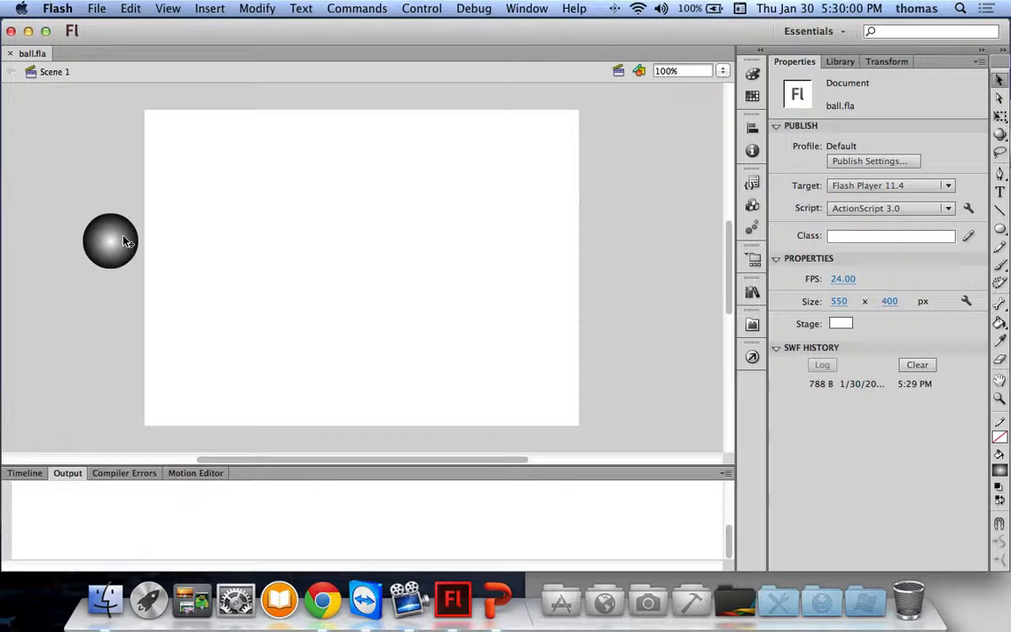
pyautogui.click(95, 232)
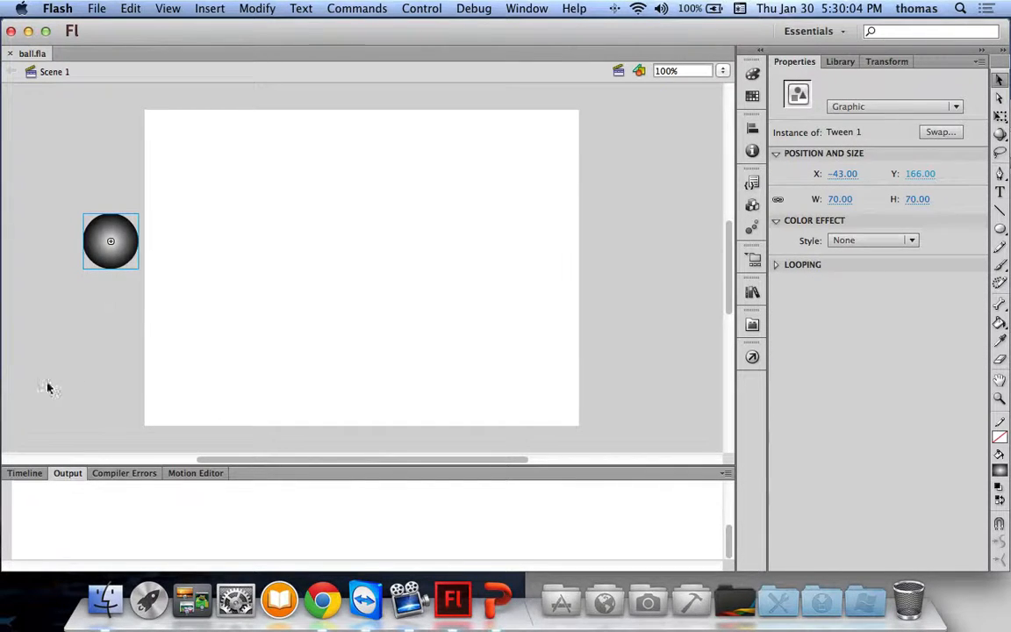
pyautogui.click(25, 472)
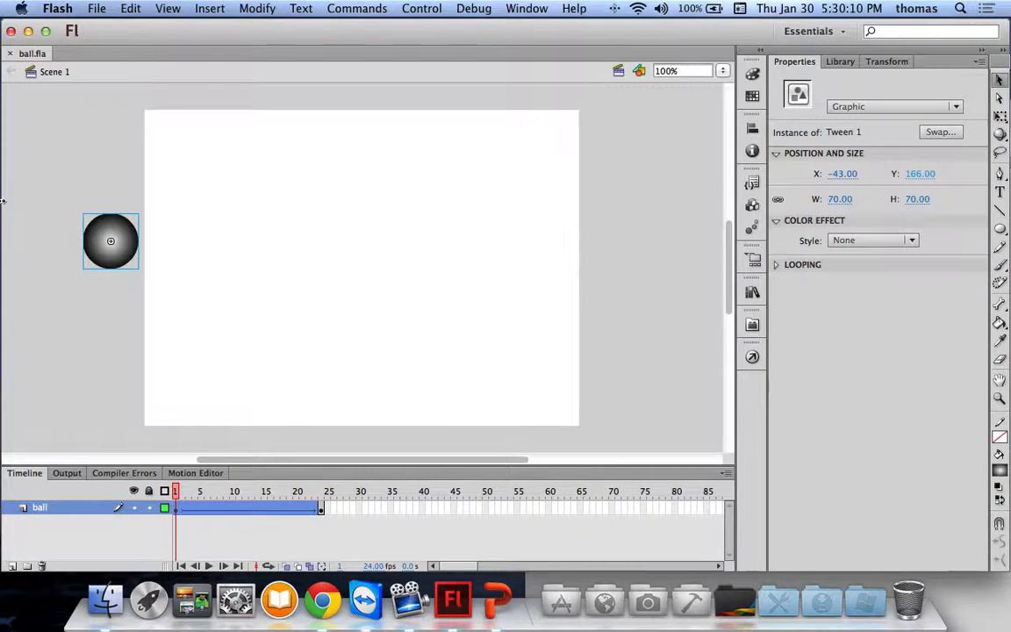
# Step: Minimize Flash and close the Chrome preview and the Tank Finder window
pyautogui.hotkey('ctrl', 'Left')
pyautogui.hotkey('ctrl', 'Left')
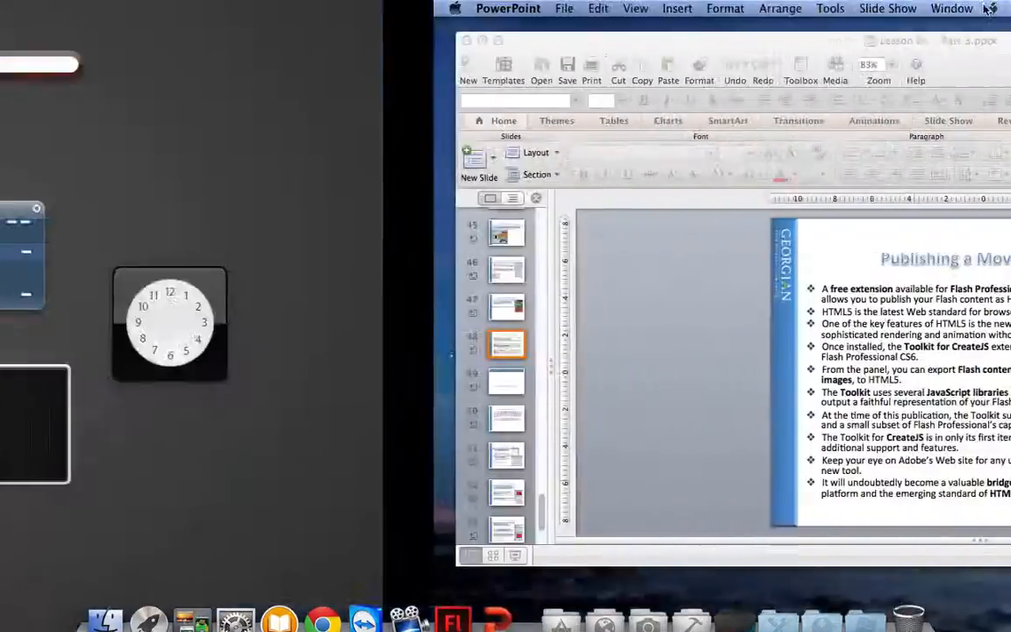
pyautogui.hotkey('ctrl', 'Right')
pyautogui.hotkey('ctrl', 'Right')
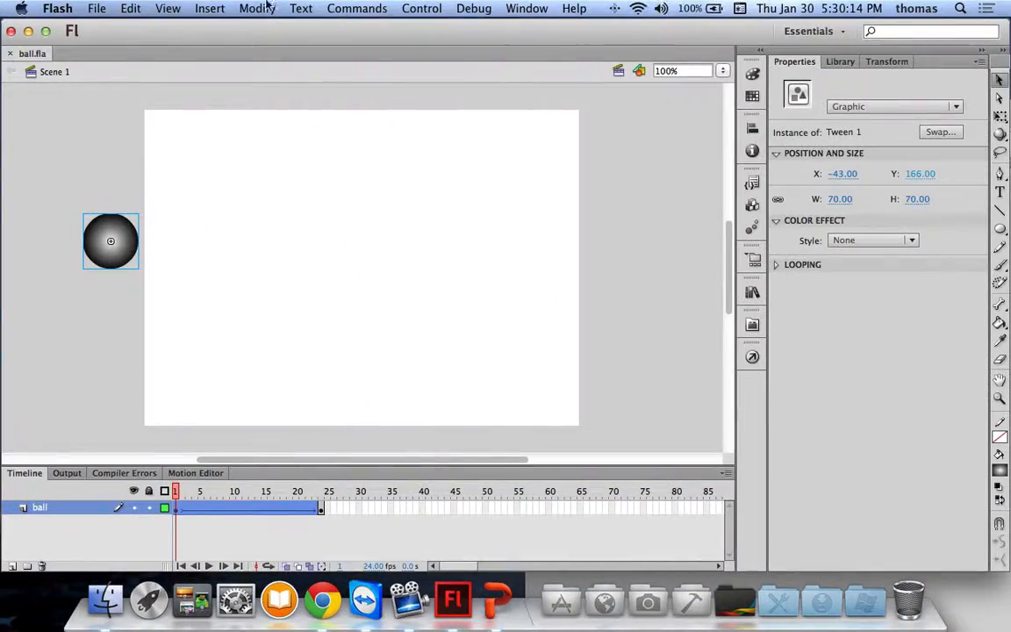
pyautogui.click(28, 31)
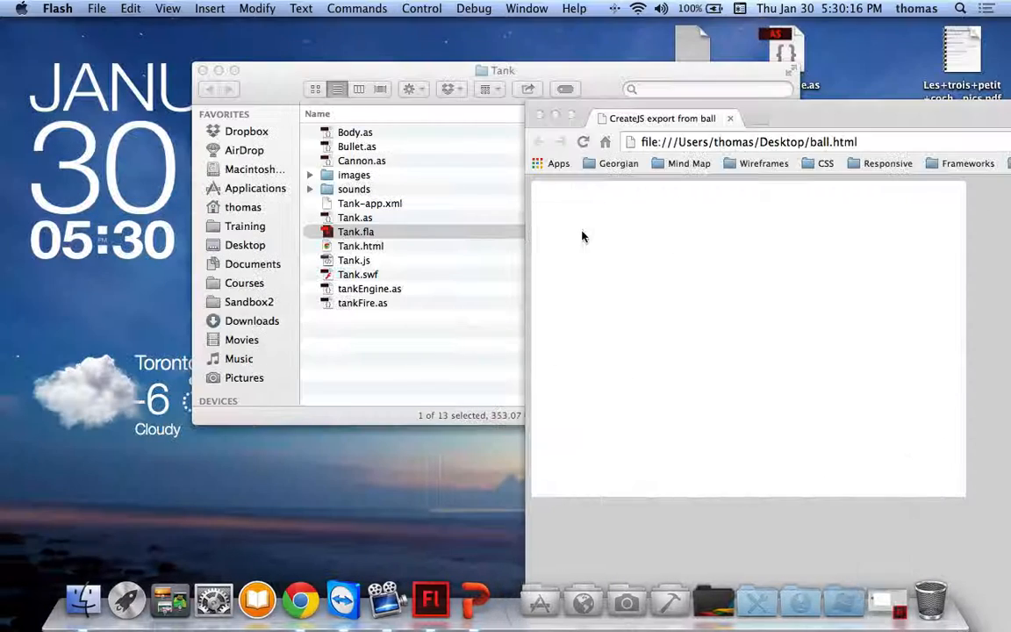
pyautogui.click(593, 115)
pyautogui.moveTo(593, 114); pyautogui.dragTo(364, 56)
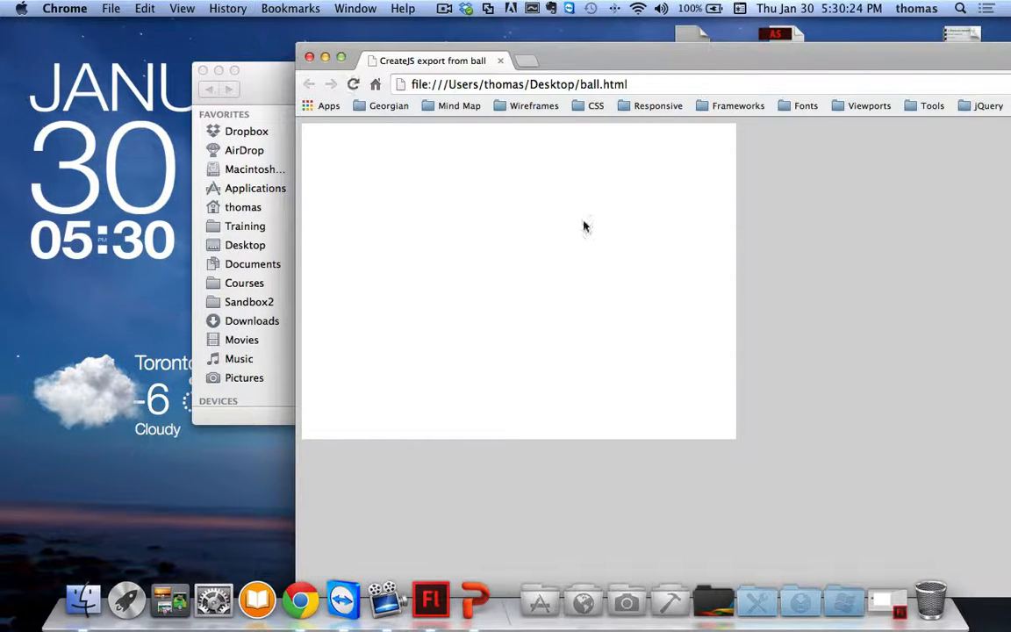
pyautogui.click(309, 57)
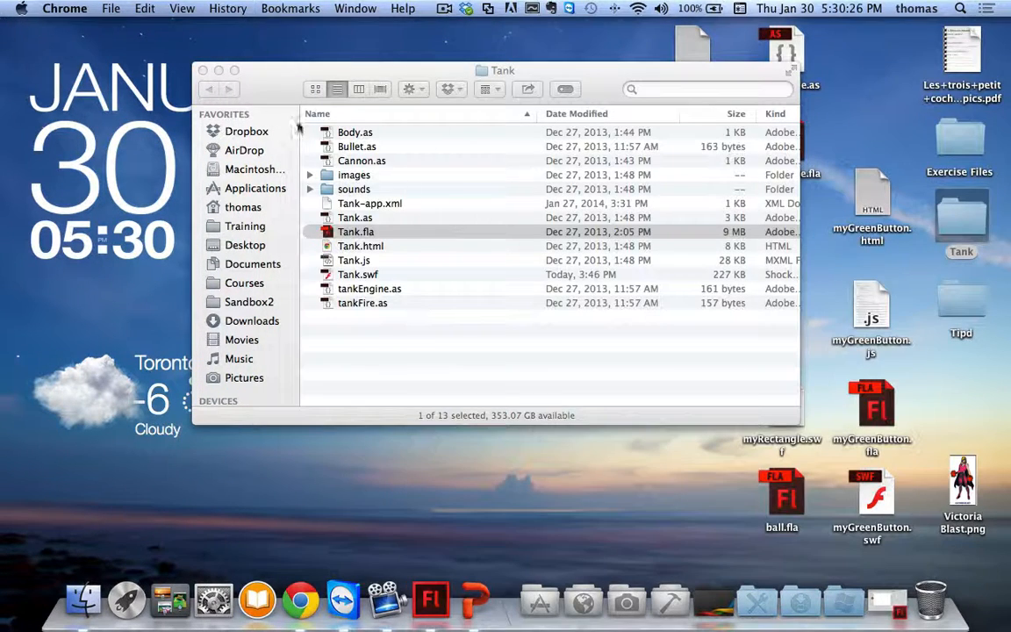
pyautogui.click(202, 70)
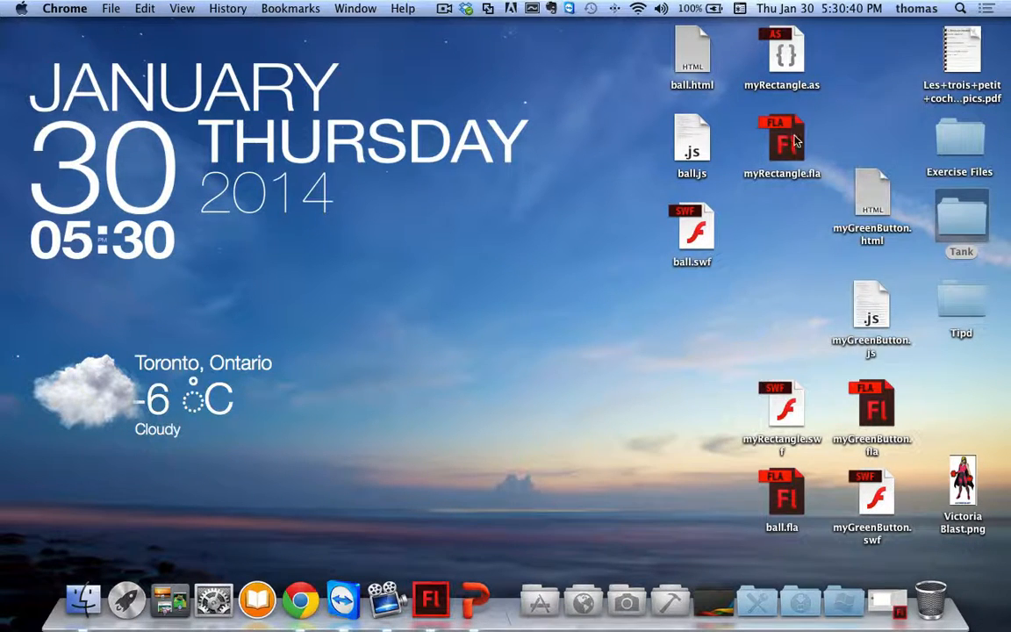
# Step: Open the desktop's ball.html with Adobe Dreamweaver CS6
pyautogui.rightClick(700, 61)
pyautogui.moveTo(753, 77)
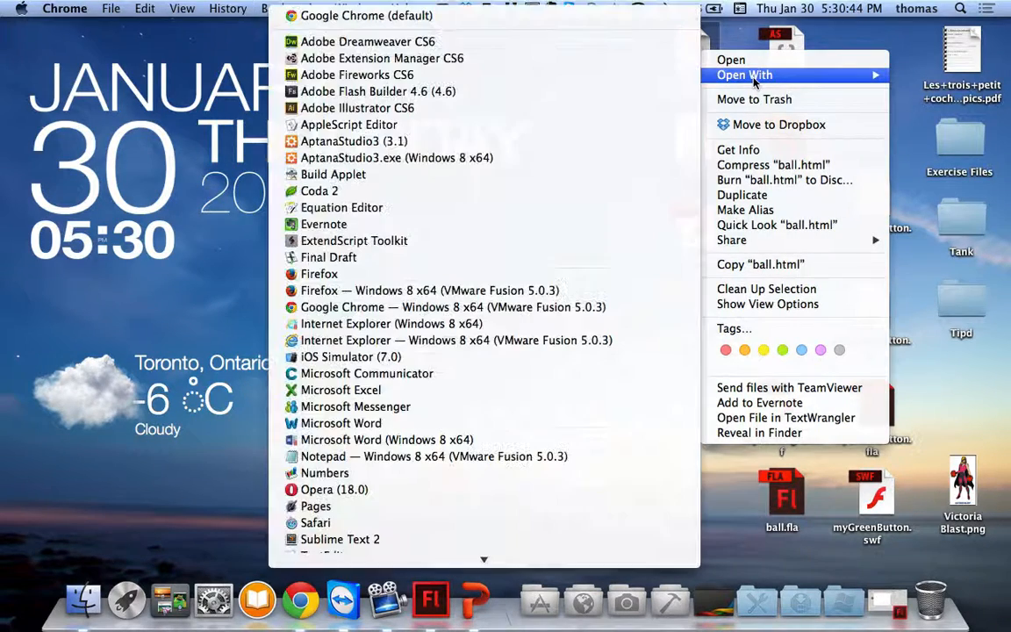
pyautogui.click(364, 41)
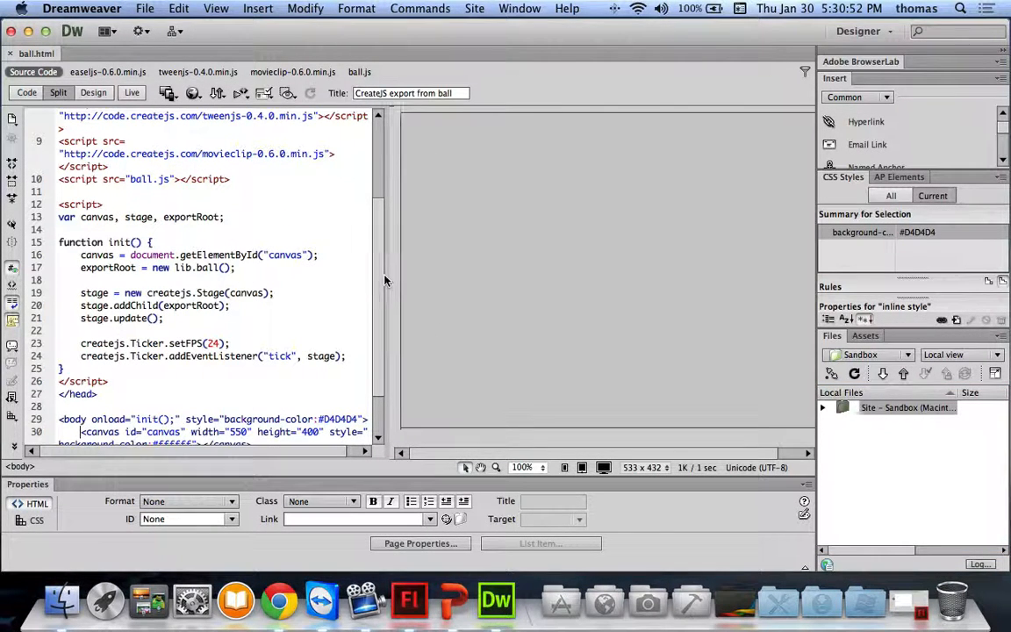
# Step: Widen the code view and review the CreateJS library script lines in ball.html
pyautogui.moveTo(391, 272); pyautogui.dragTo(541, 263)
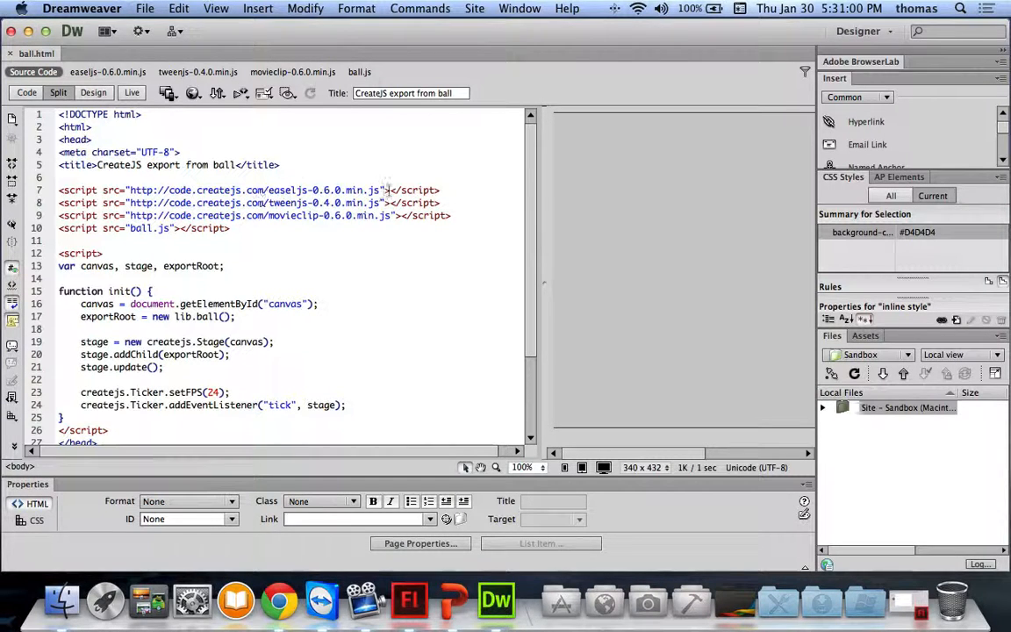
pyautogui.moveTo(296, 189); pyautogui.dragTo(451, 226)
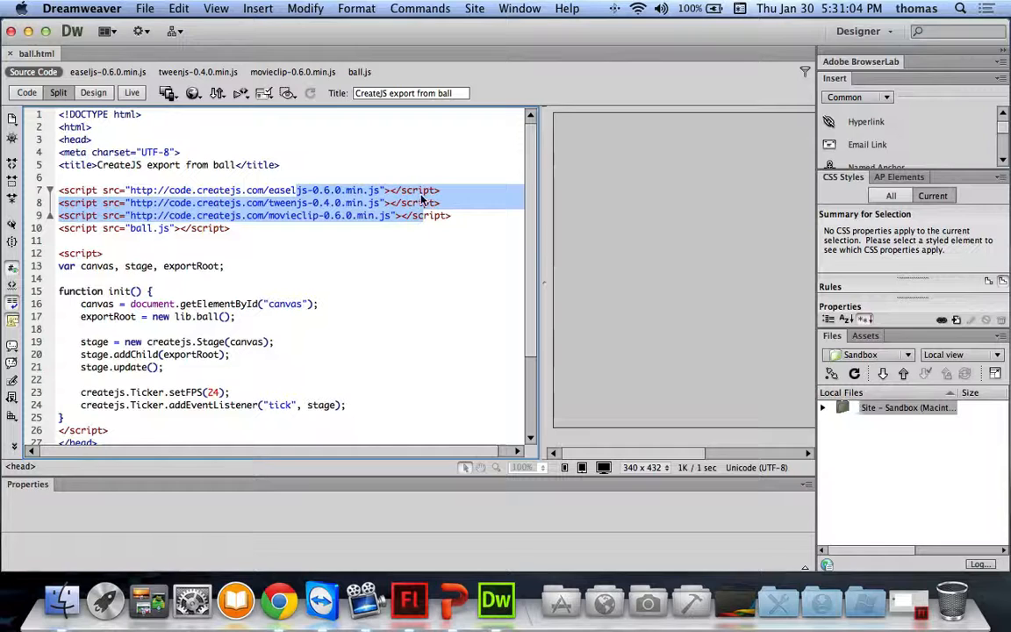
pyautogui.click(316, 191)
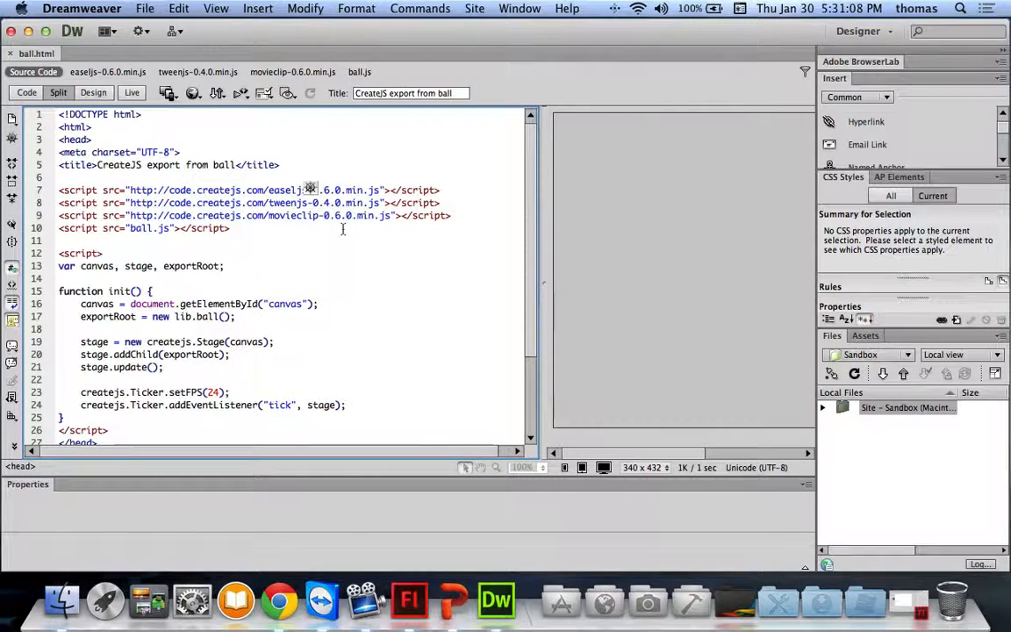
pyautogui.scroll(-3, 246, 246)
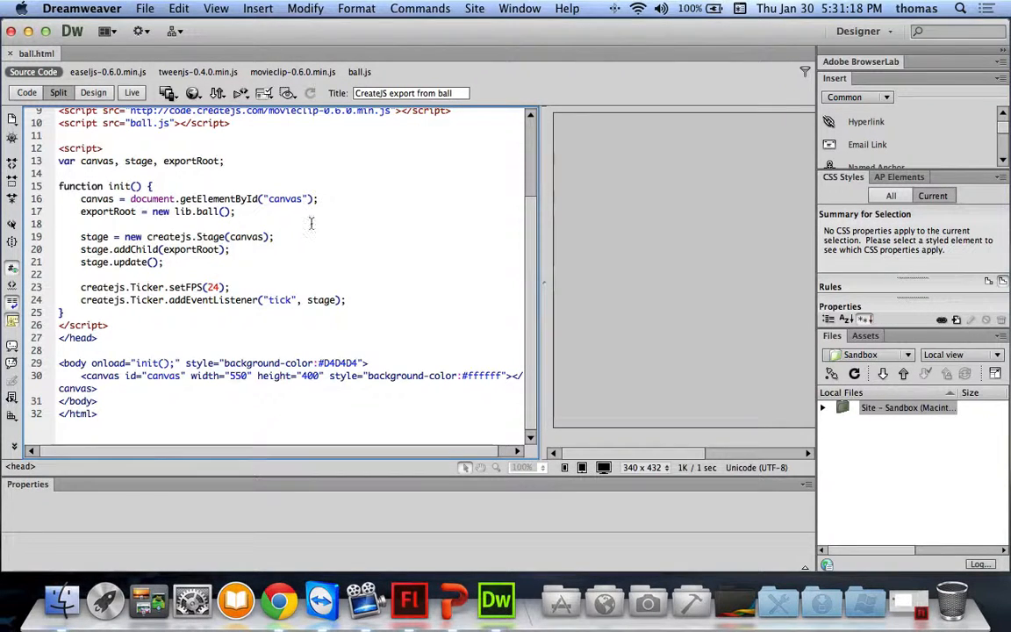
pyautogui.scroll(3, 307, 219)
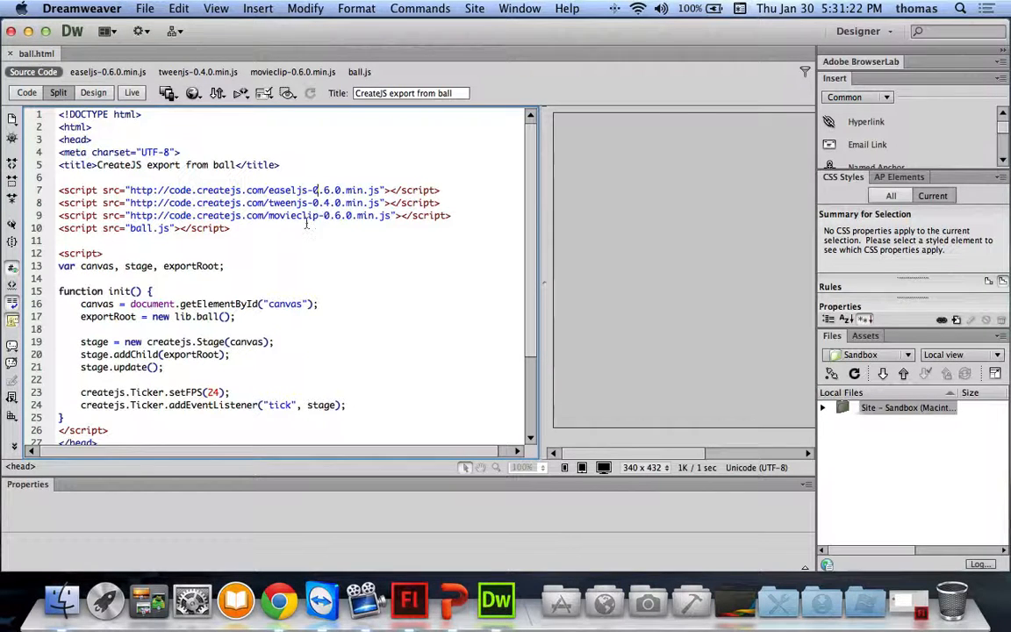
# Step: Read through the related ball.js code, then close ball.html
pyautogui.click(362, 74)
pyautogui.scroll(-9, 230, 355)
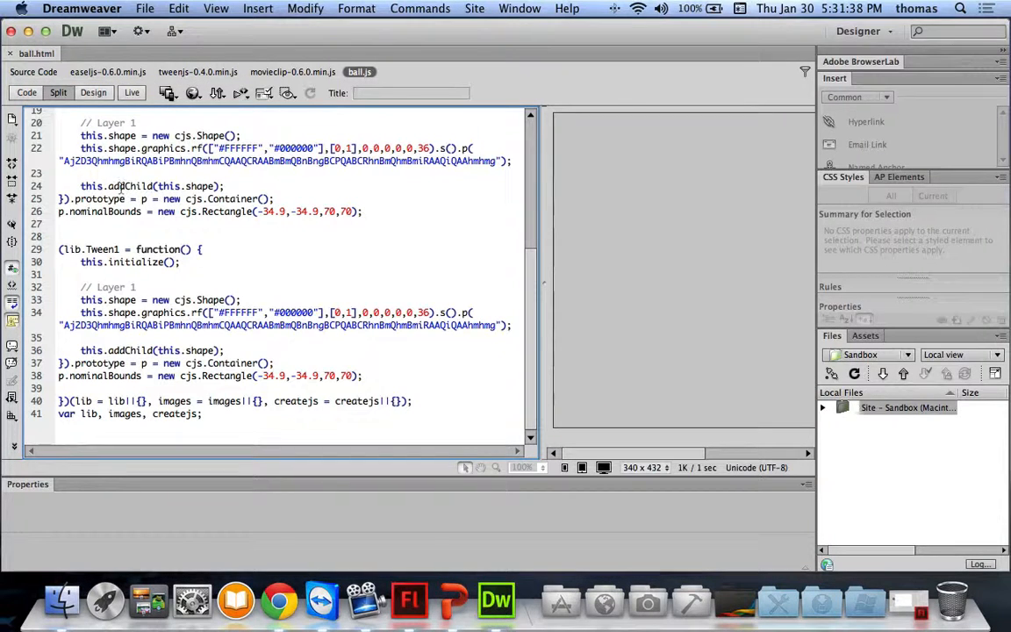
pyautogui.click(10, 55)
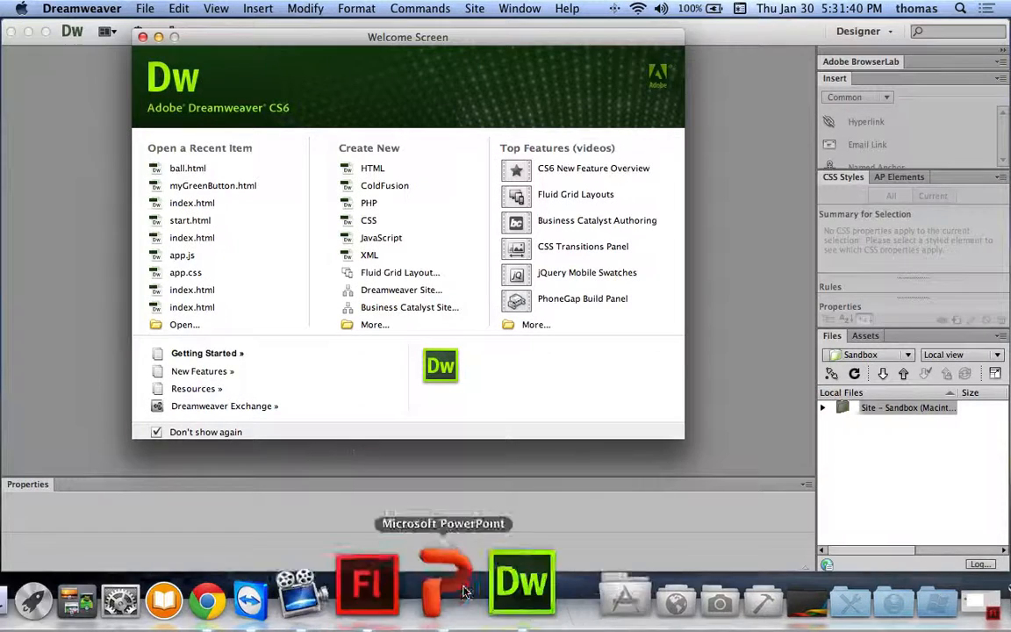
# Step: Move the ball's tween start (frame 1) and end (frame 24) onto the stage and play it
pyautogui.click(402, 561)
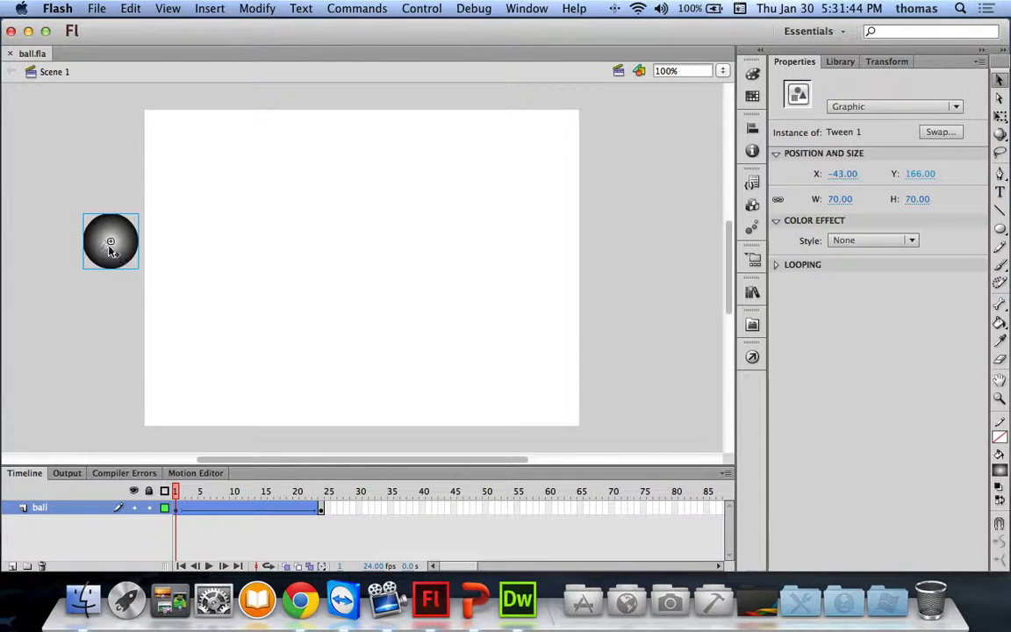
pyautogui.moveTo(106, 244); pyautogui.dragTo(169, 245)
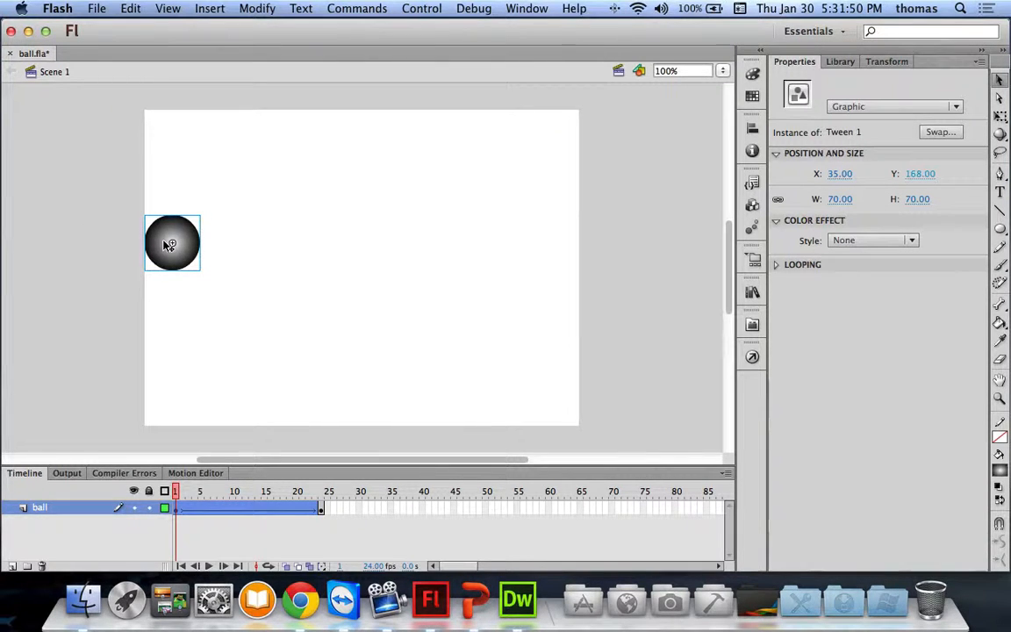
pyautogui.click(323, 508)
pyautogui.moveTo(593, 259); pyautogui.dragTo(534, 258)
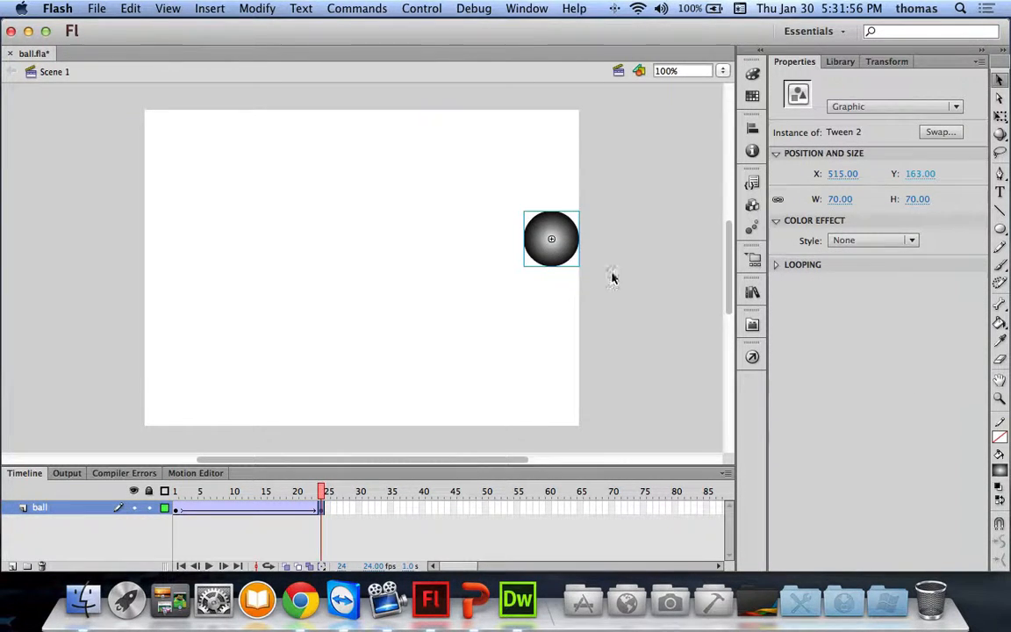
pyautogui.press('Return')
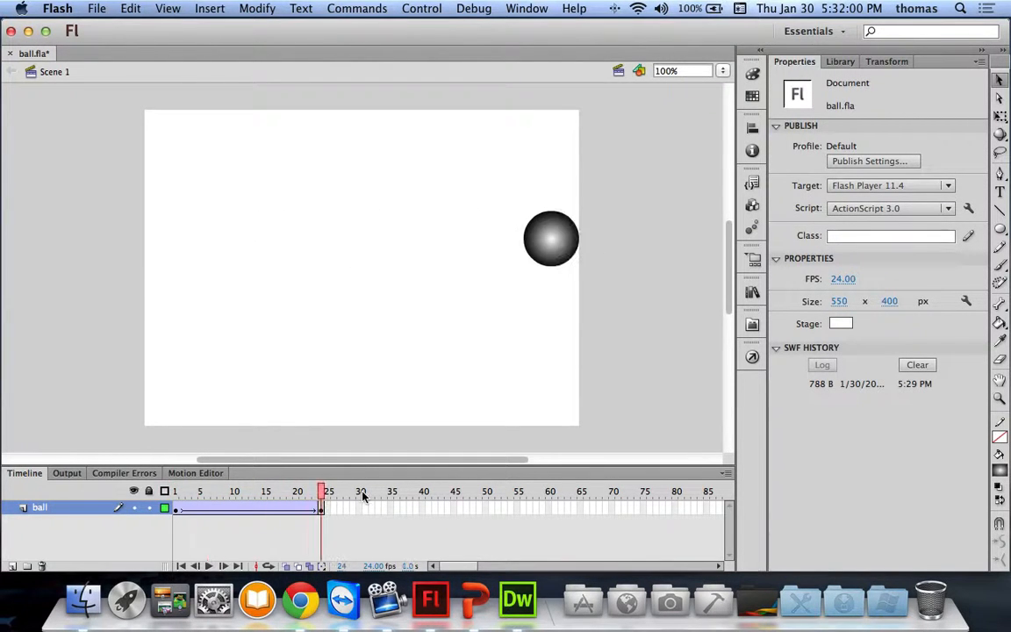
# Step: Publish the animation with Toolkit for CreateJS and preview it in the browser
pyautogui.click(752, 323)
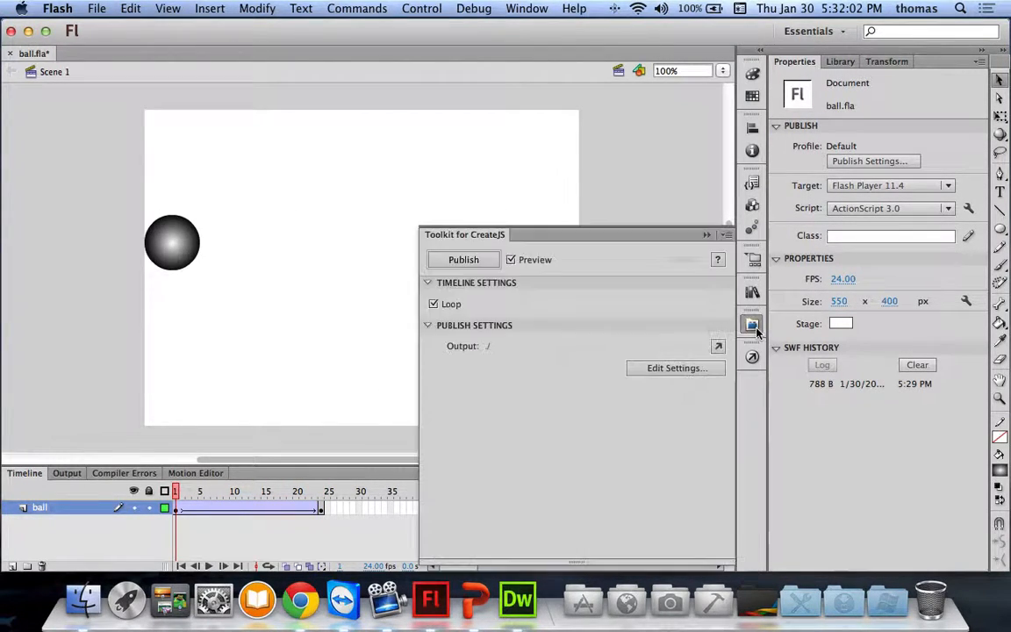
pyautogui.click(466, 260)
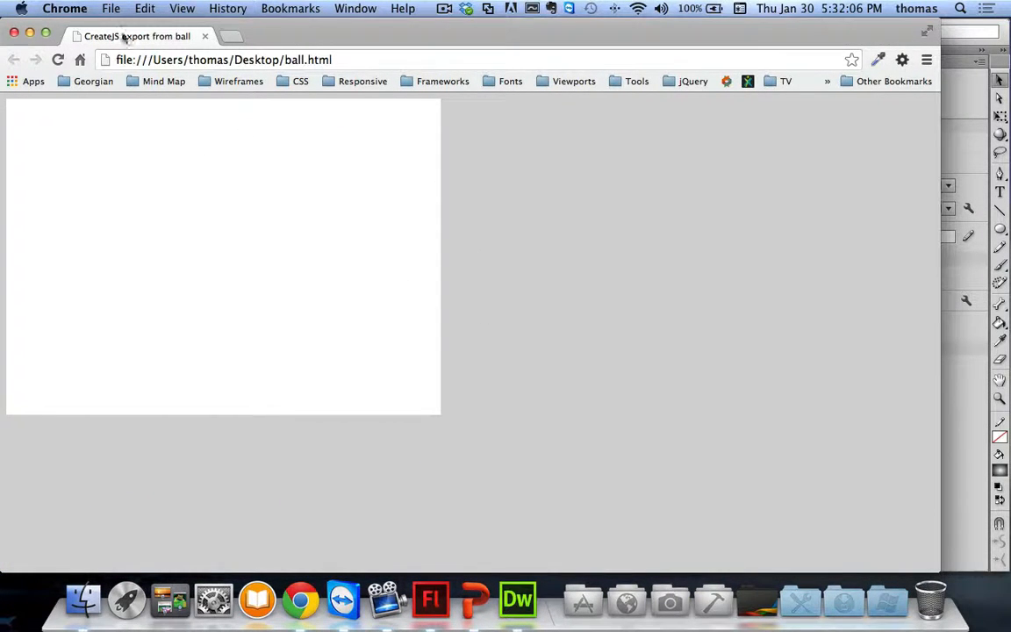
pyautogui.click(14, 33)
# Step: Delete the ball graphic from the stage
pyautogui.click(153, 237)
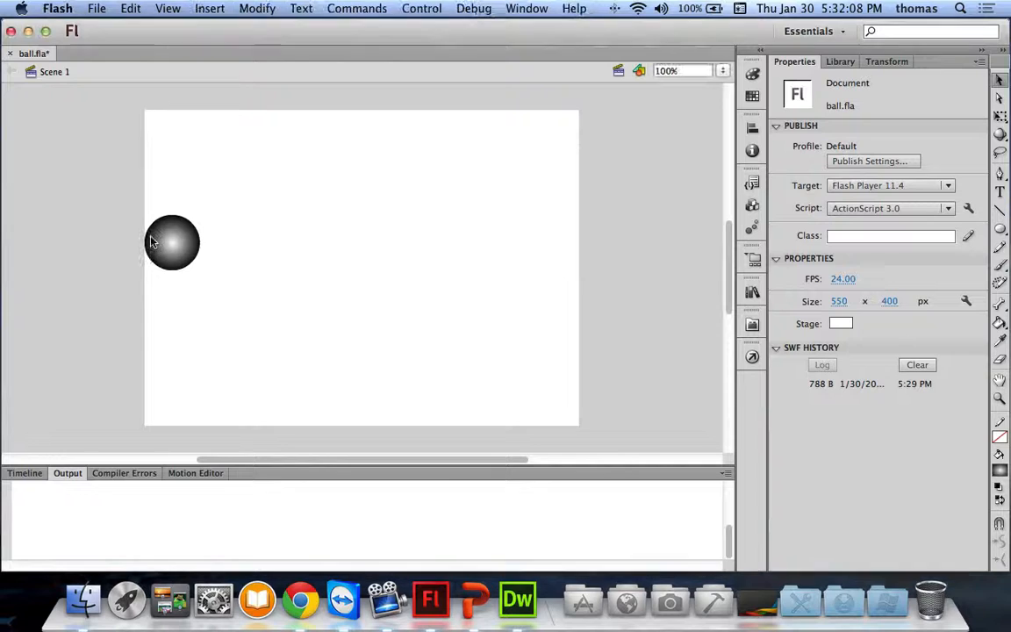
pyautogui.click(172, 249)
pyautogui.press('Delete')
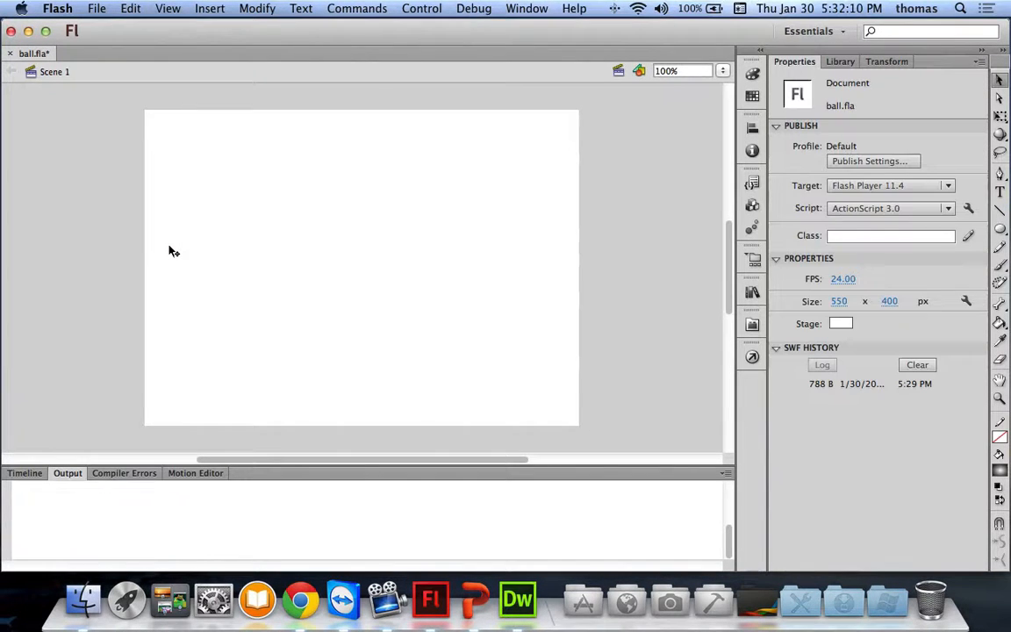
# Step: Draw a 56×56 gradient-filled square at the stage's left edge and select it
pyautogui.click(999, 229)
pyautogui.click(920, 228)
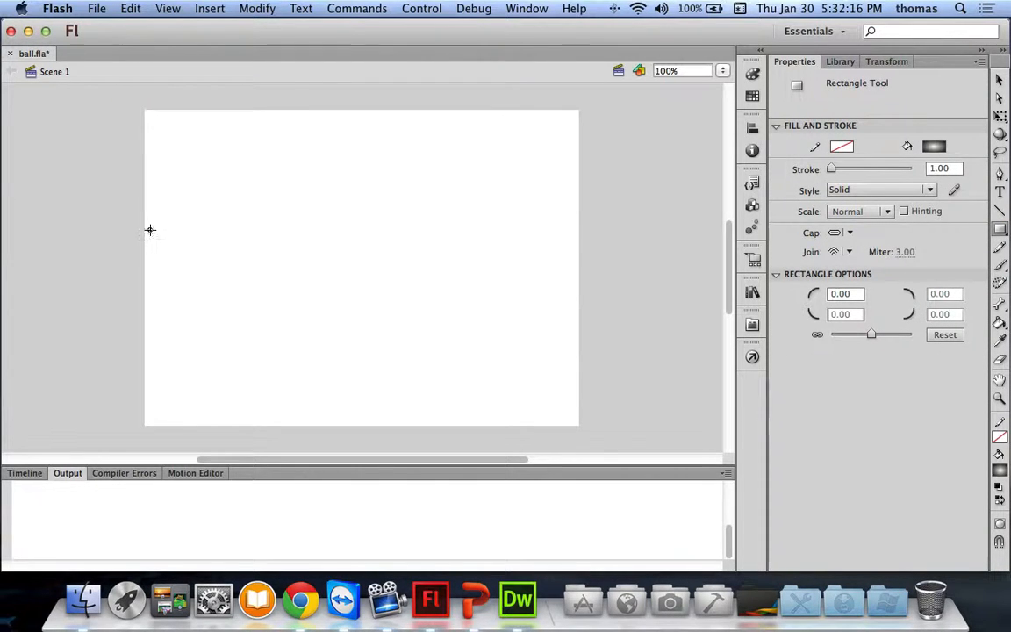
pyautogui.moveTo(150, 229); pyautogui.dragTo(196, 267)
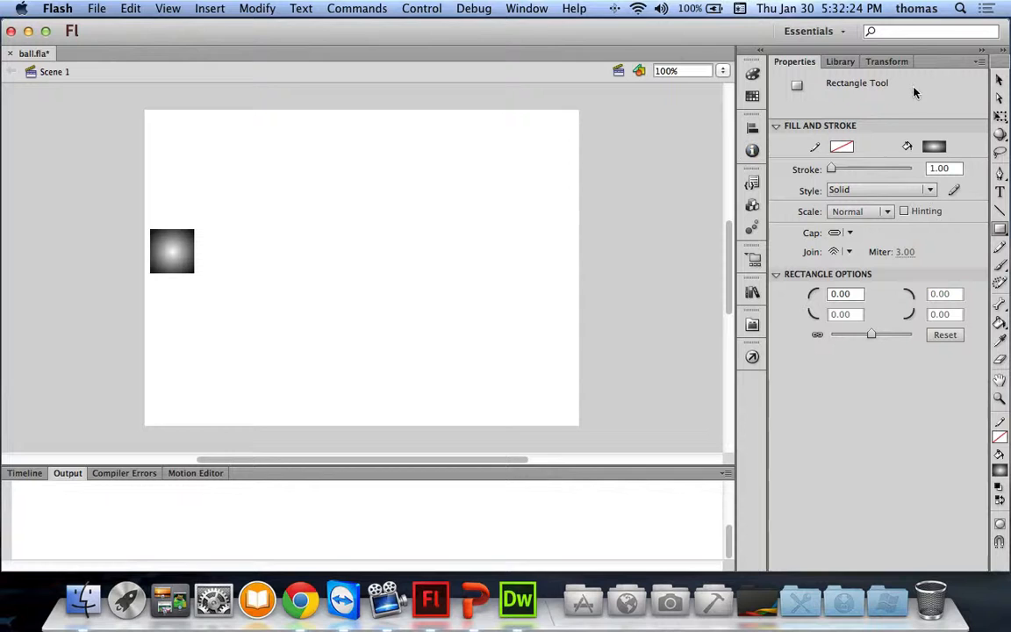
pyautogui.press('v')
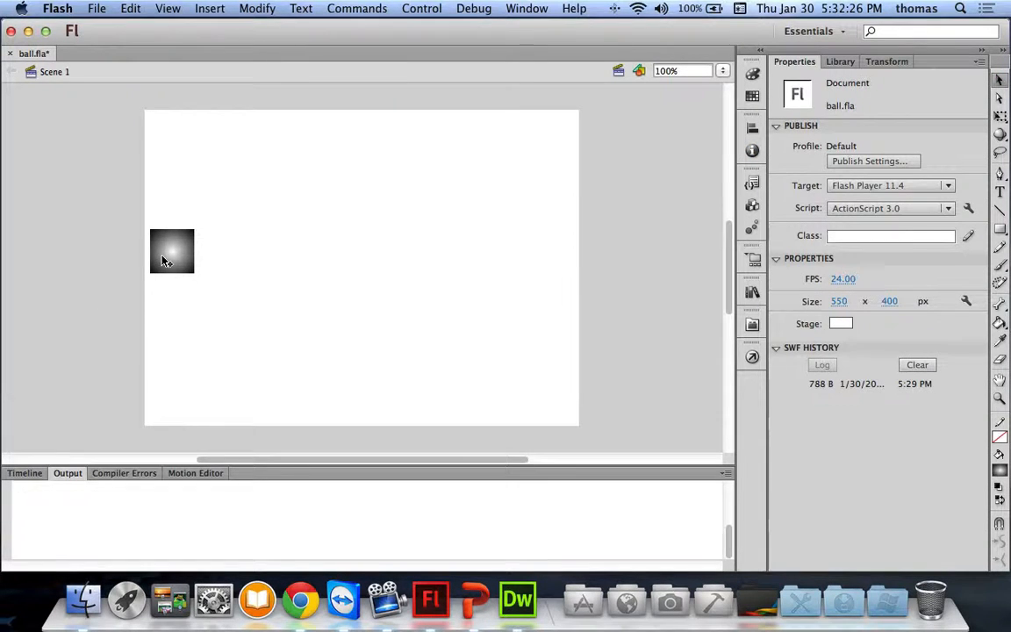
pyautogui.click(167, 254)
# Step: Scrub the ball layer's tween and remove a frame from it
pyautogui.click(35, 474)
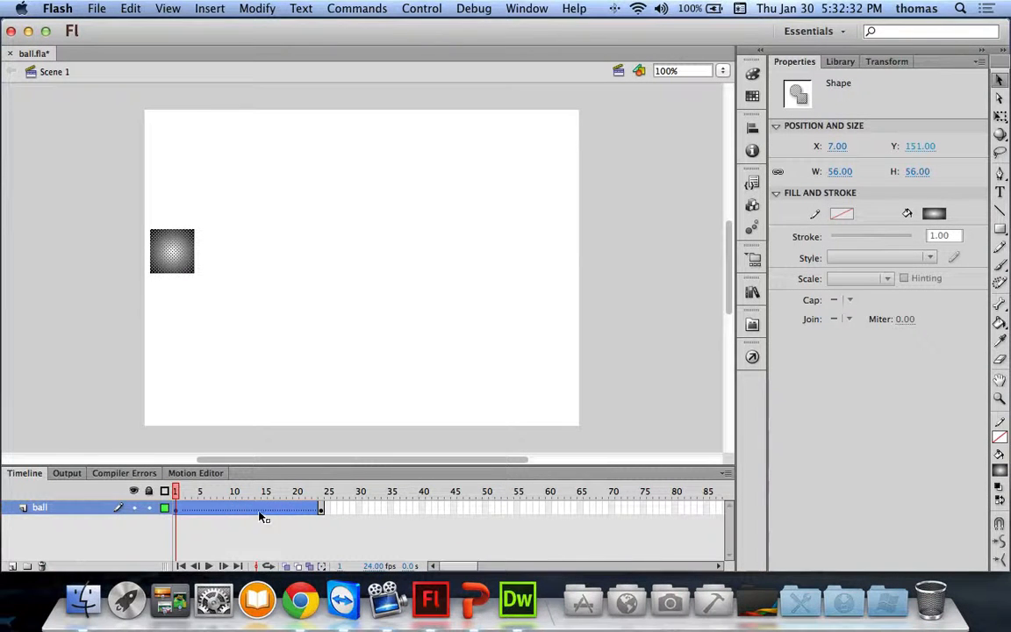
pyautogui.moveTo(171, 490)
pyautogui.mouseDown()
pyautogui.moveTo(323, 489)
pyautogui.moveTo(175, 491)
pyautogui.mouseUp()
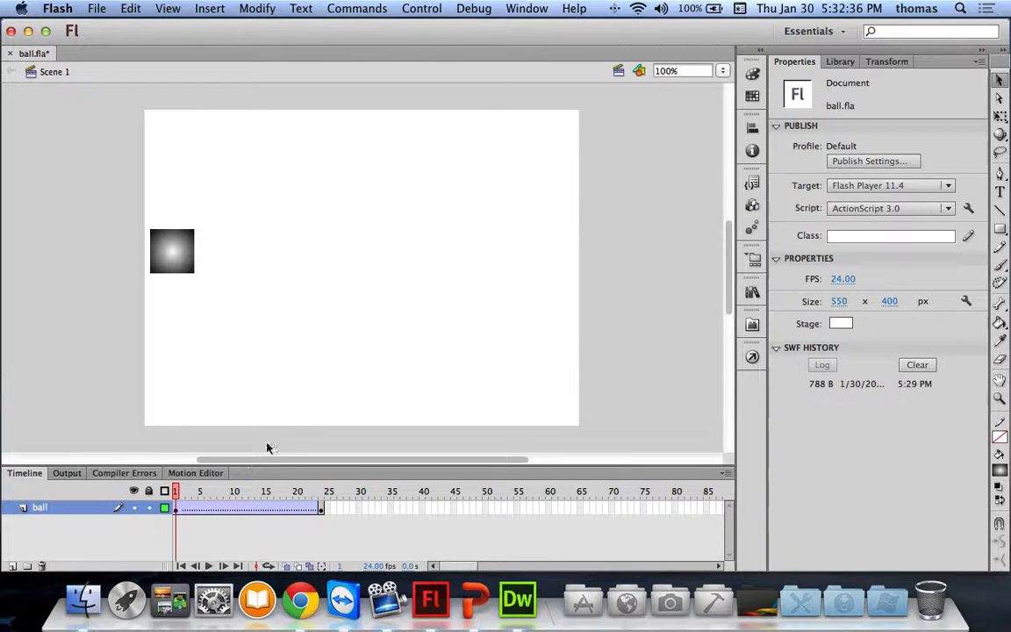
pyautogui.rightClick(187, 507)
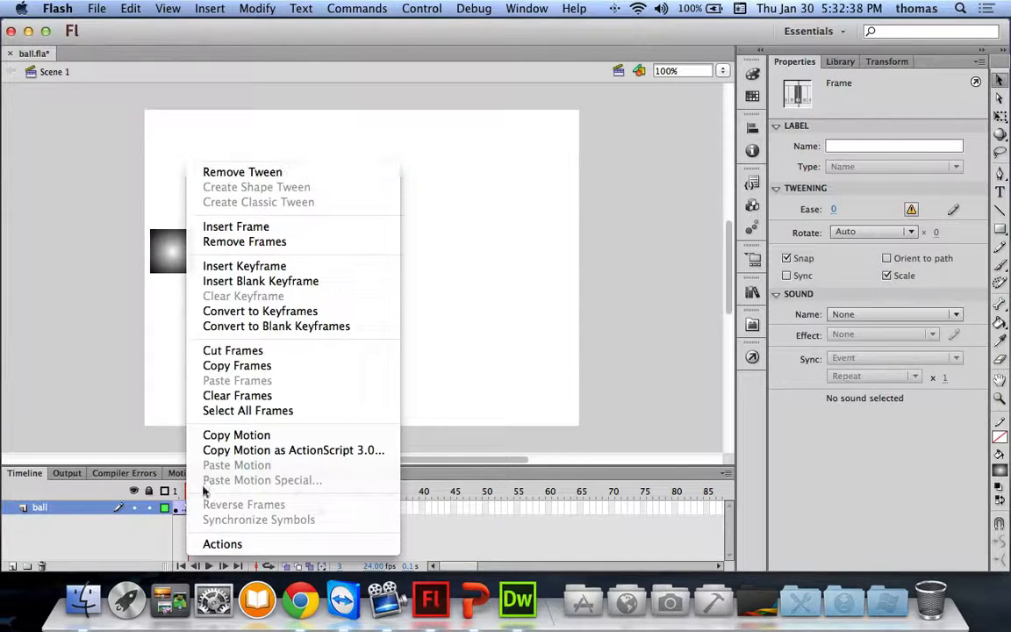
pyautogui.click(250, 239)
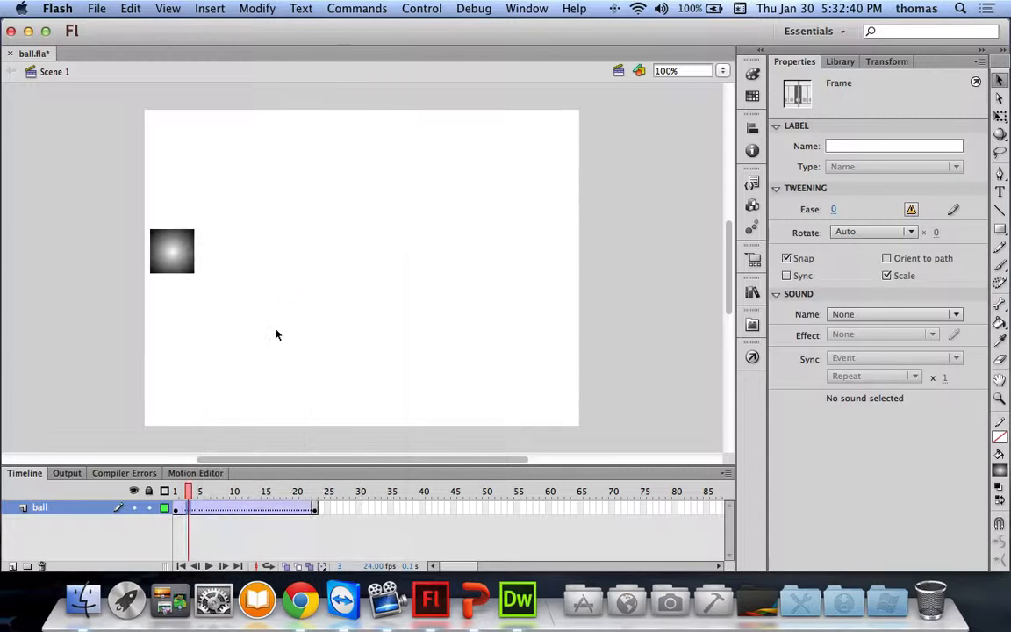
# Step: Select the ball layer's frames through frame 23 and remove them
pyautogui.click(182, 507)
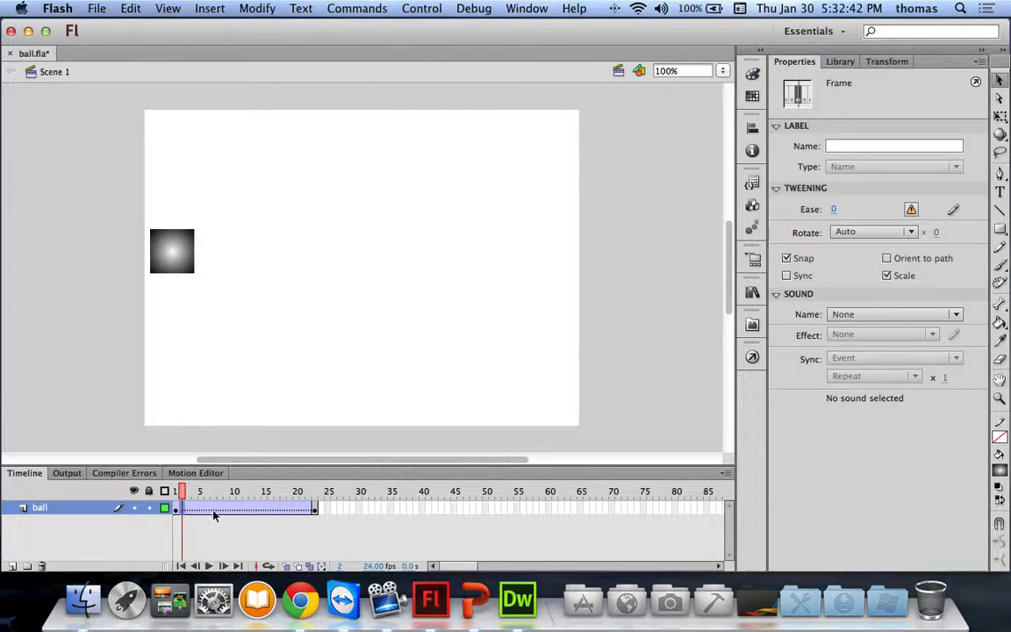
pyautogui.click(315, 508)
pyautogui.click(313, 509)
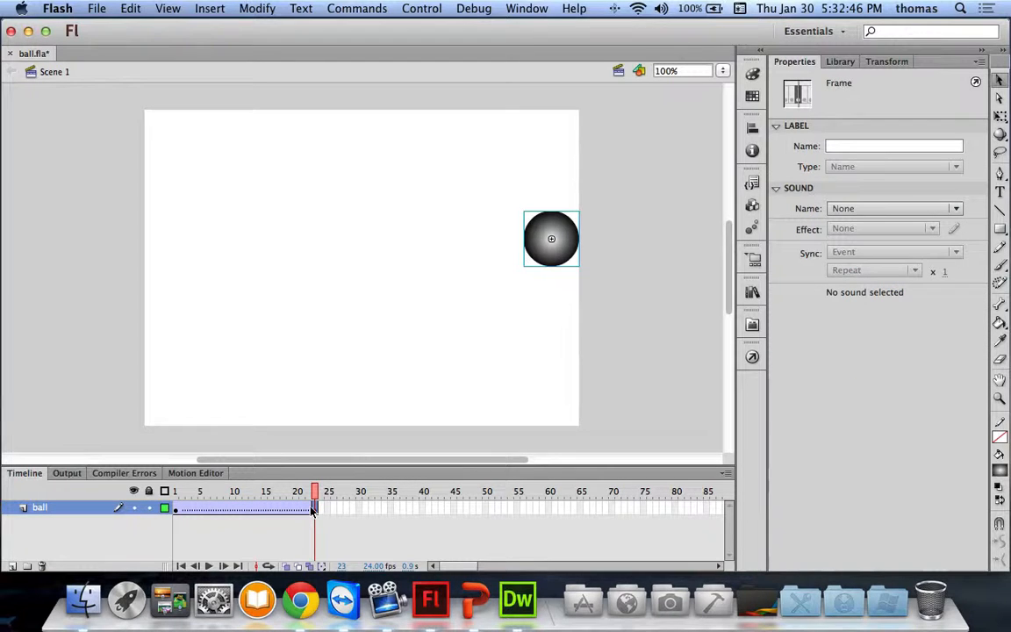
pyautogui.click(185, 512)
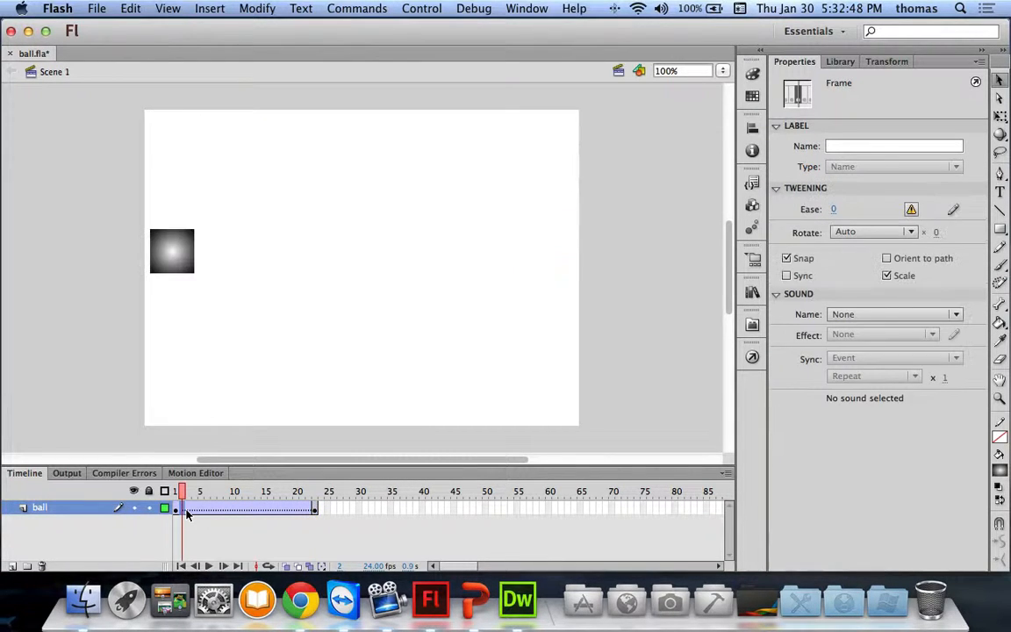
pyautogui.click(187, 511)
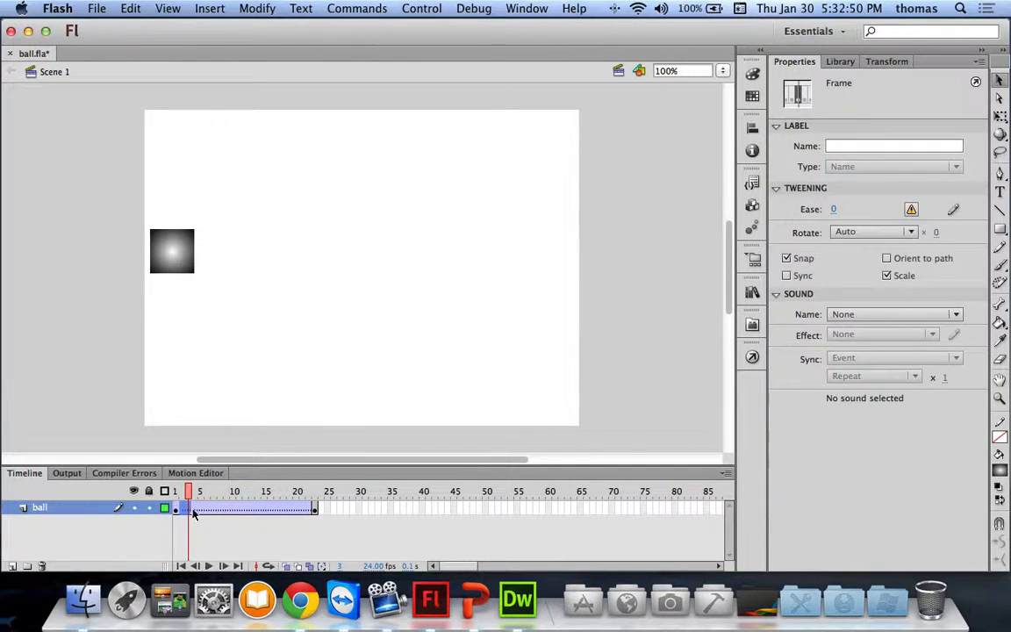
pyautogui.moveTo(183, 512); pyautogui.dragTo(316, 513)
pyautogui.rightClick(318, 511)
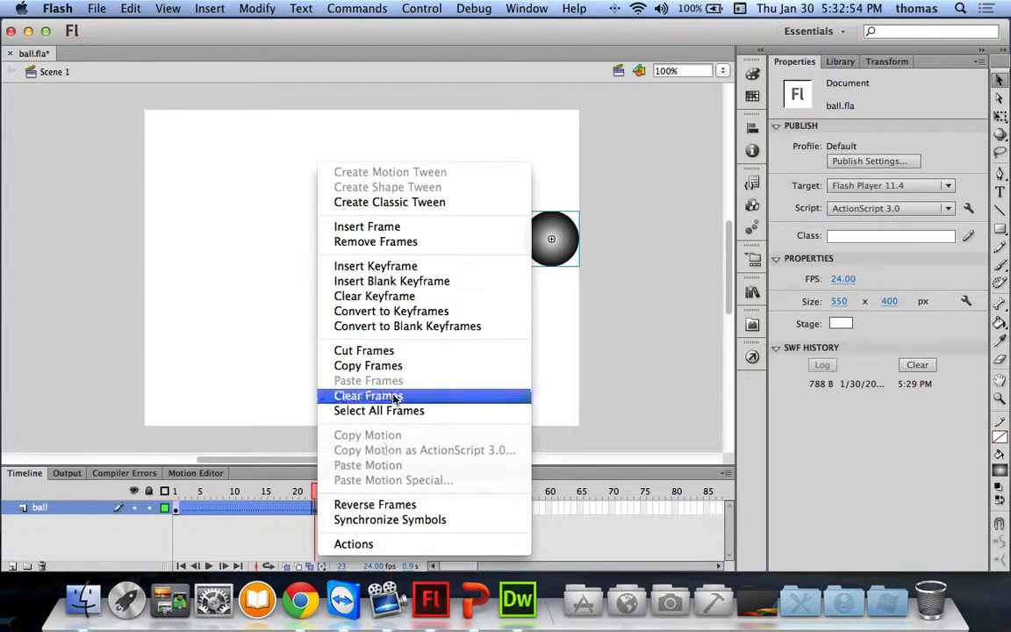
pyautogui.click(386, 241)
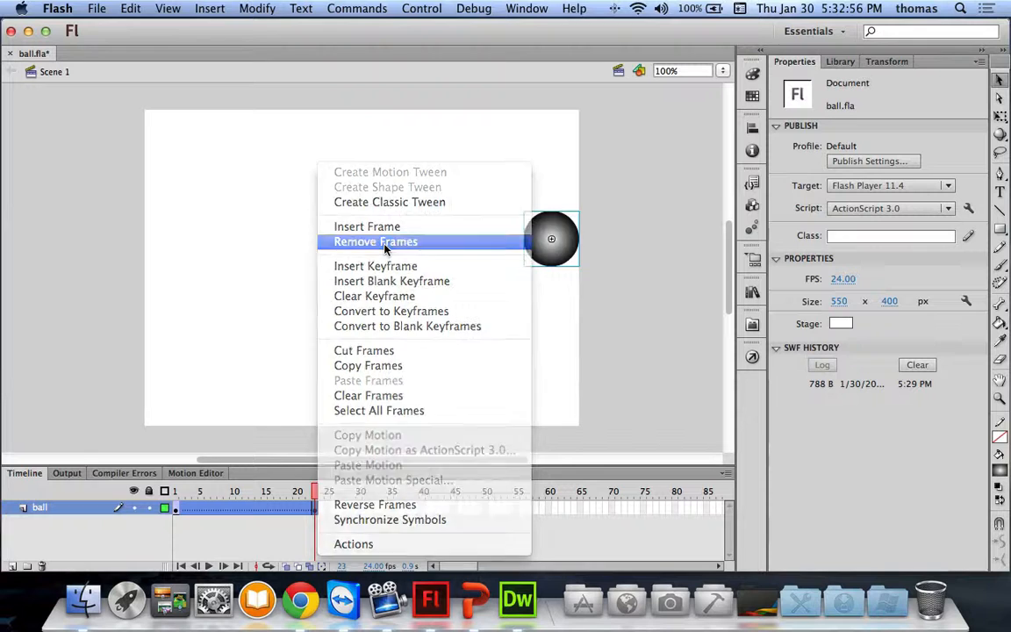
pyautogui.click(185, 538)
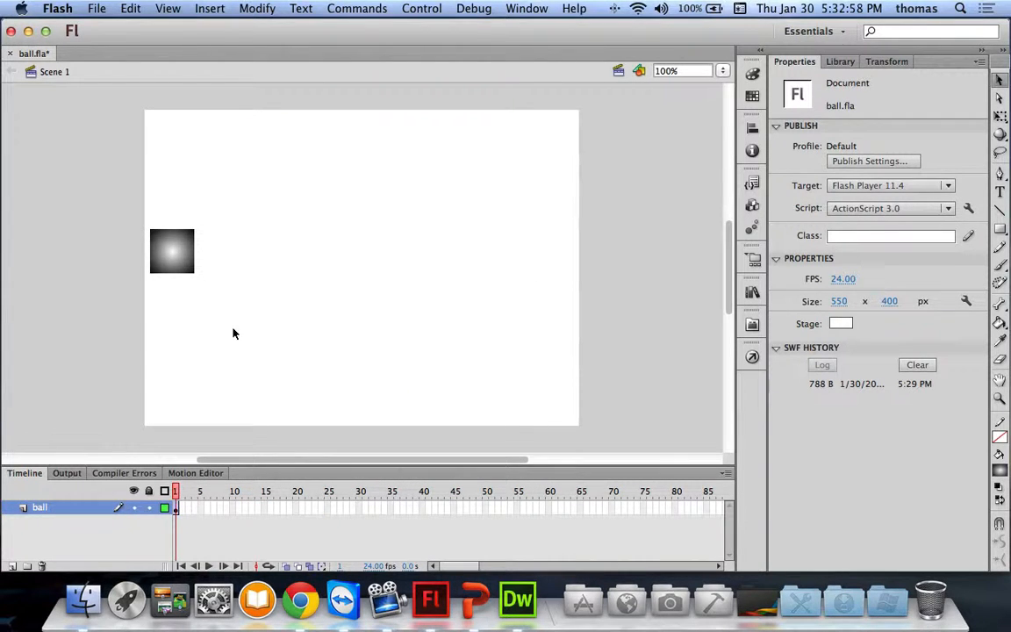
# Step: Place the square at X 0, Y 150 against the stage's left edge
pyautogui.moveTo(193, 260); pyautogui.dragTo(181, 255)
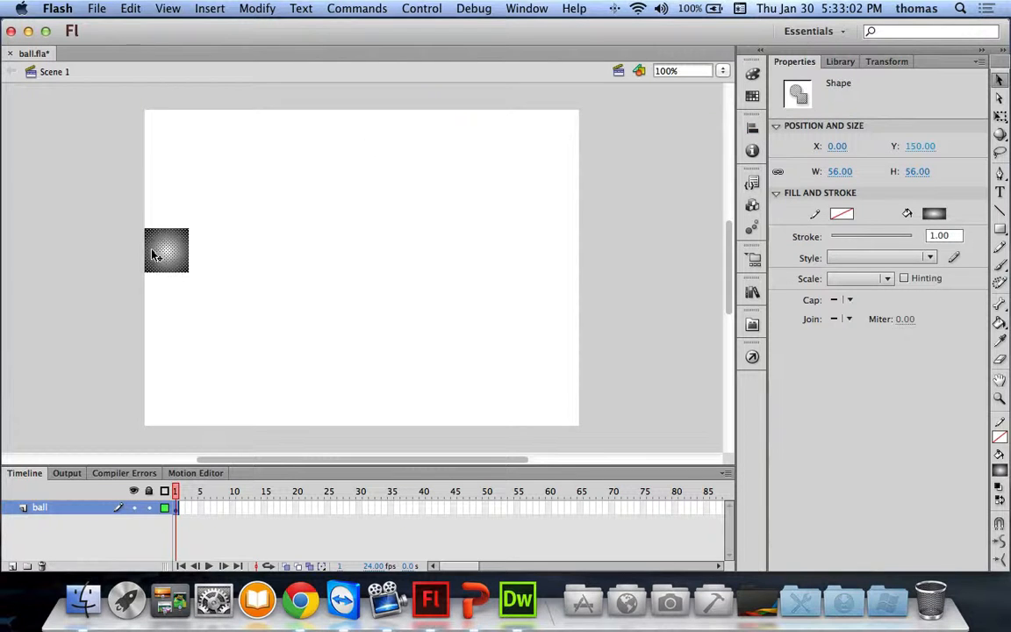
pyautogui.press('Escape')
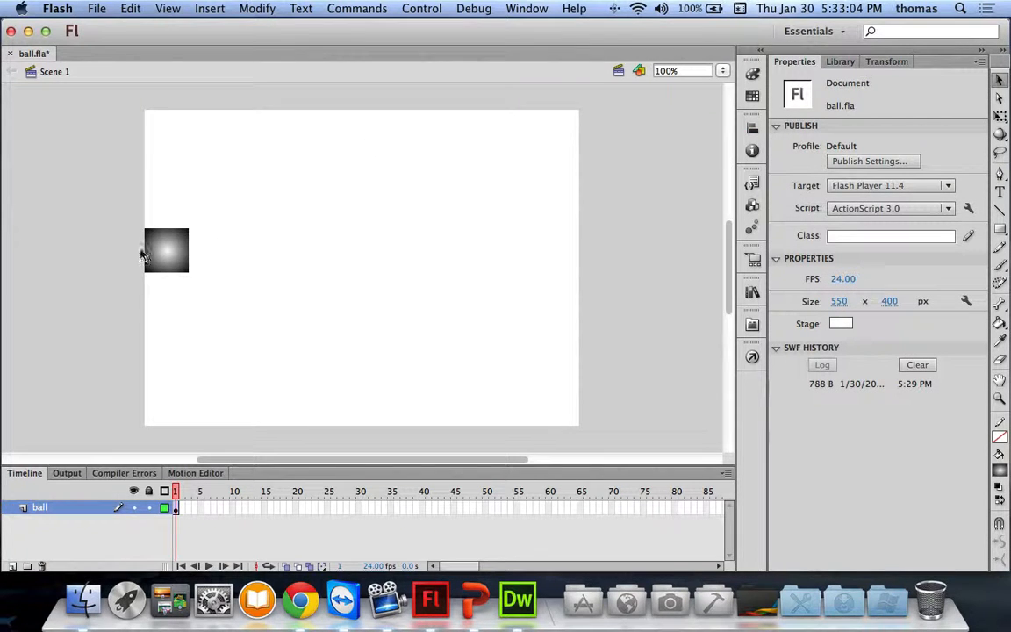
pyautogui.click(167, 247)
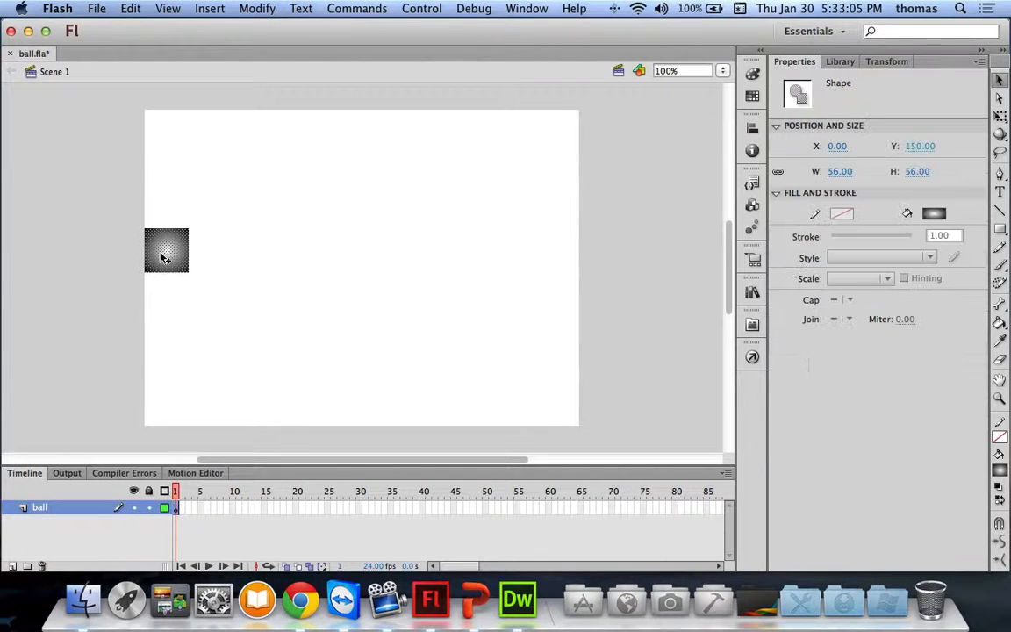
# Step: Change the square's fill type from Radial gradient to solid black
pyautogui.click(758, 76)
pyautogui.click(678, 81)
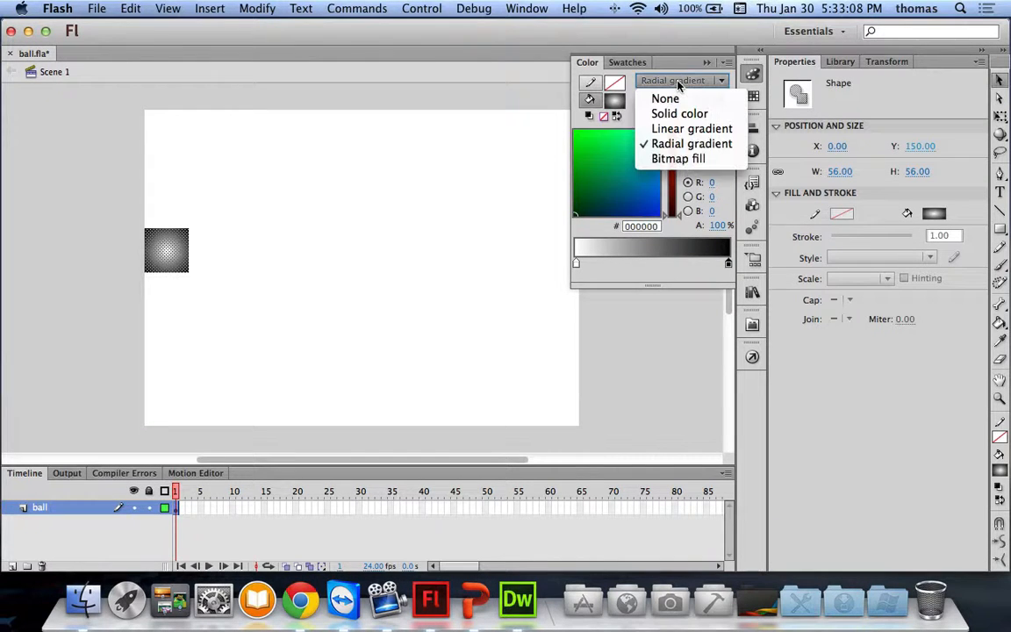
pyautogui.click(675, 114)
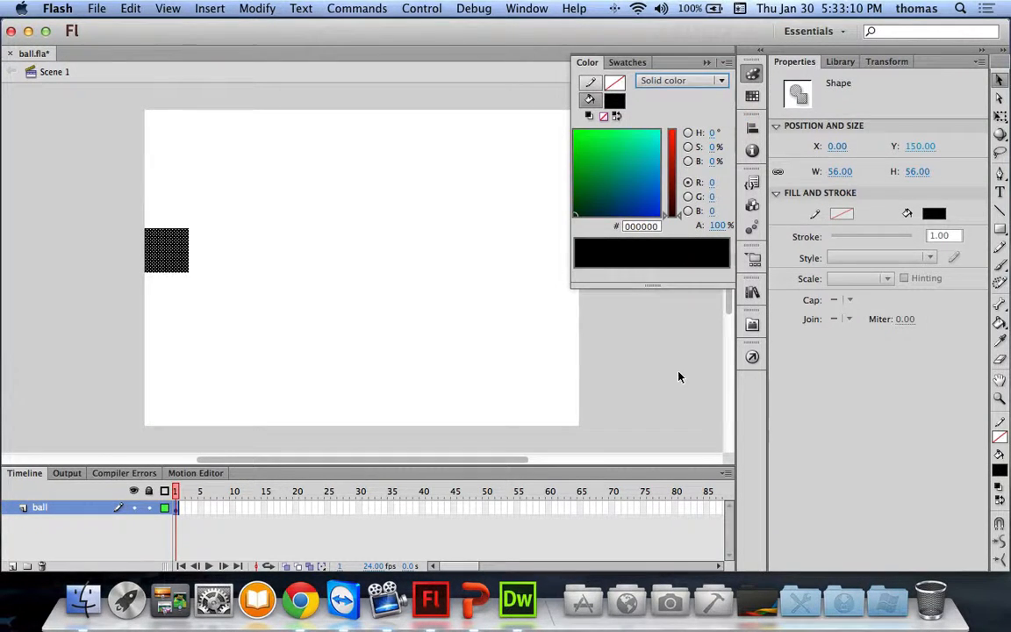
pyautogui.click(309, 305)
pyautogui.moveTo(2, 305); pyautogui.dragTo(20, 304)
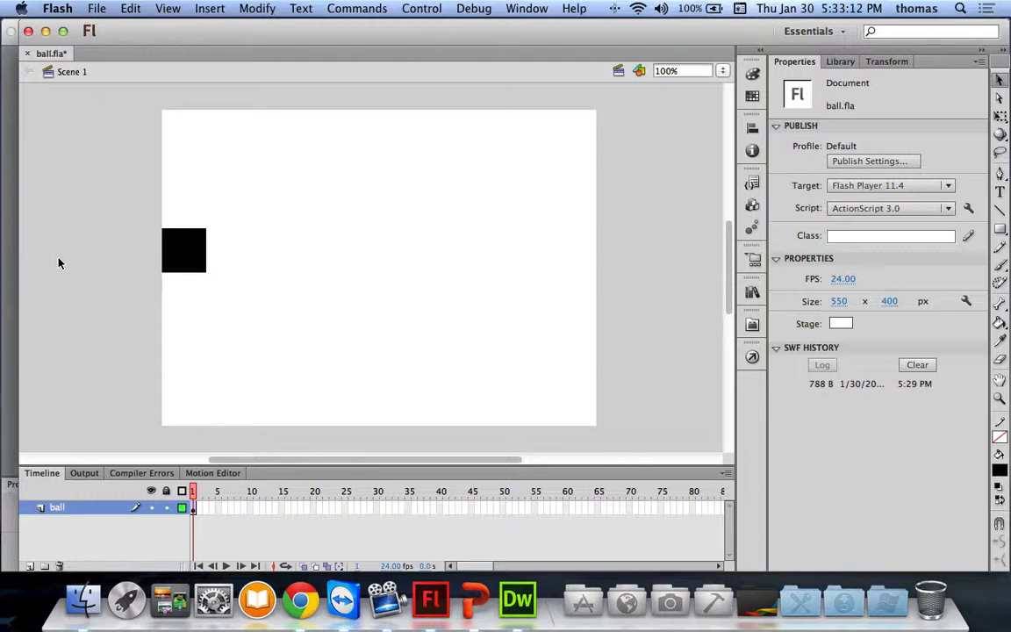
pyautogui.moveTo(18, 243); pyautogui.dragTo(3, 217)
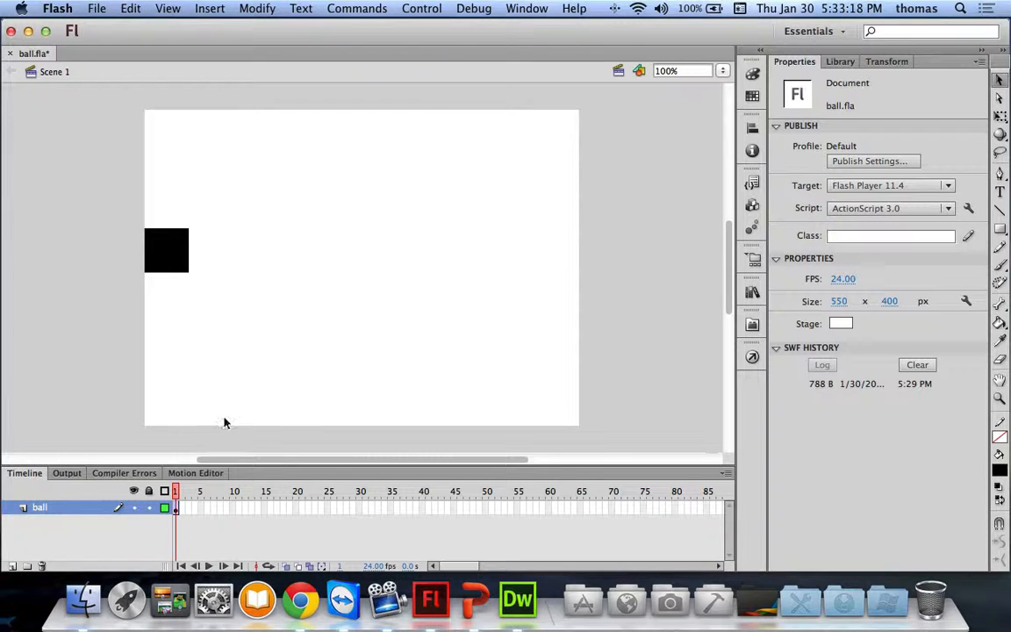
# Step: Insert a keyframe at frame 25 on the ball layer and remove its old tween
pyautogui.rightClick(320, 509)
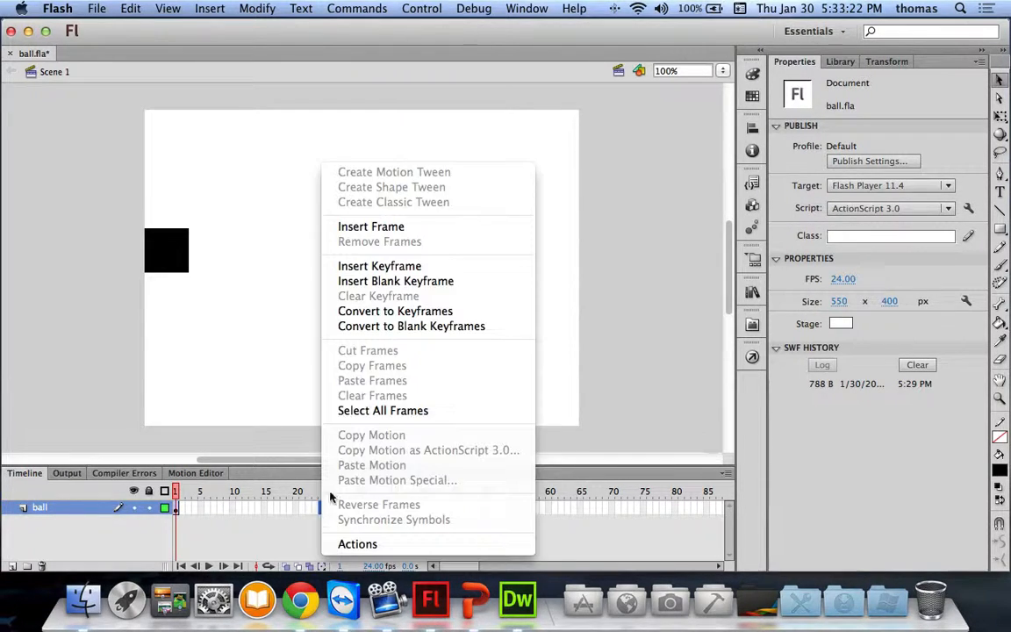
pyautogui.click(369, 265)
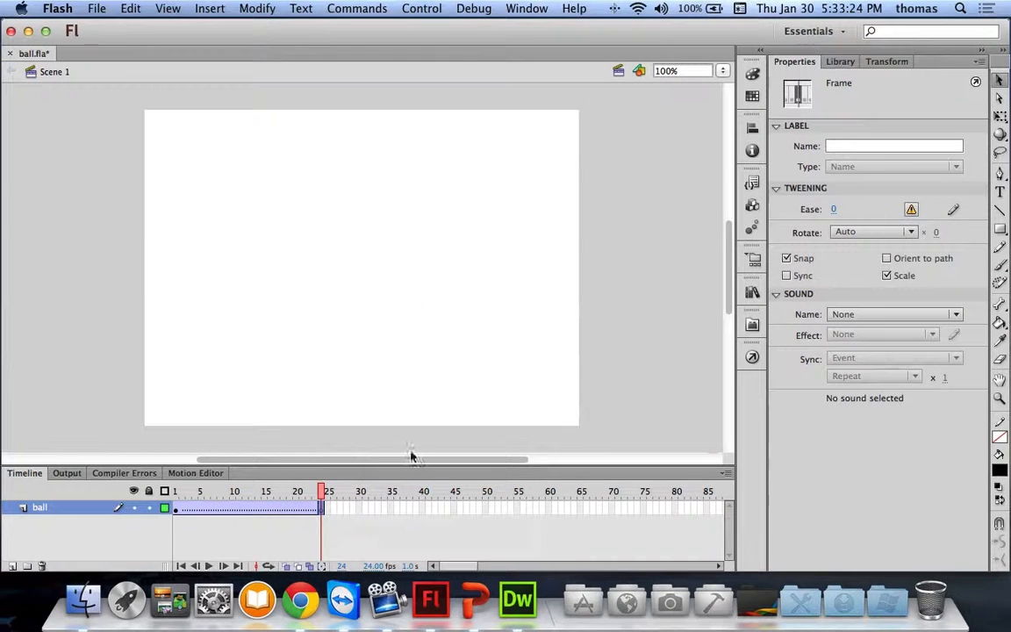
pyautogui.rightClick(241, 511)
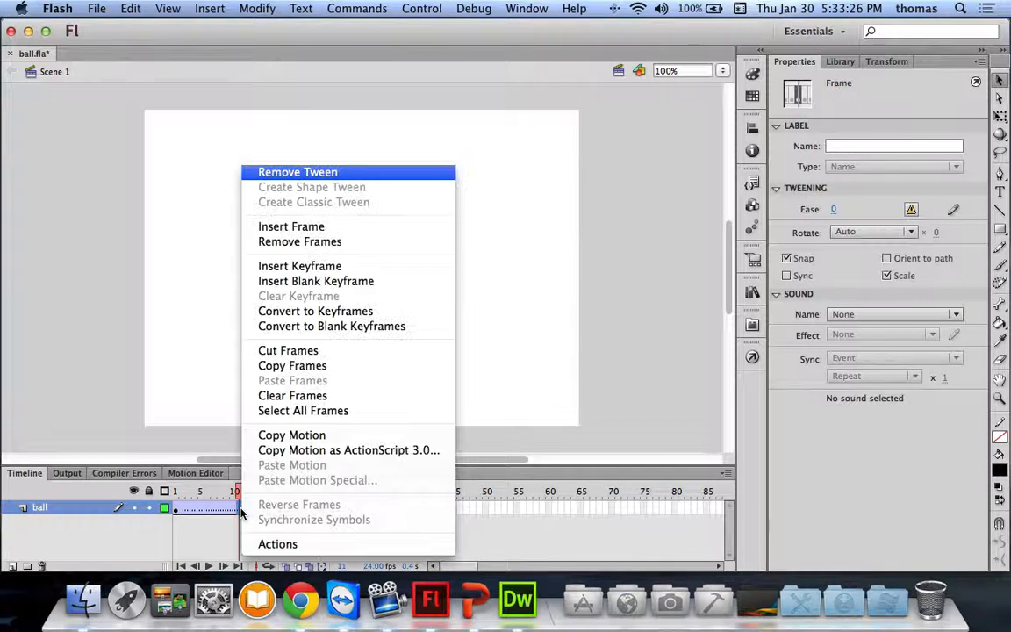
pyautogui.click(318, 179)
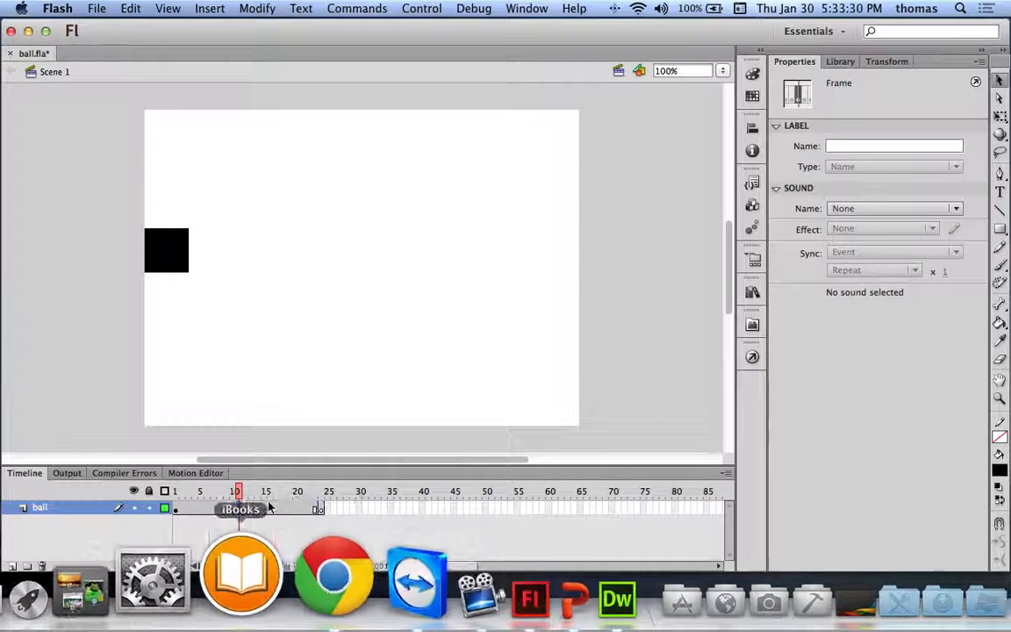
# Step: Create a classic tween on the ball layer and preview it up to frame 24
pyautogui.rightClick(251, 515)
pyautogui.click(113, 385)
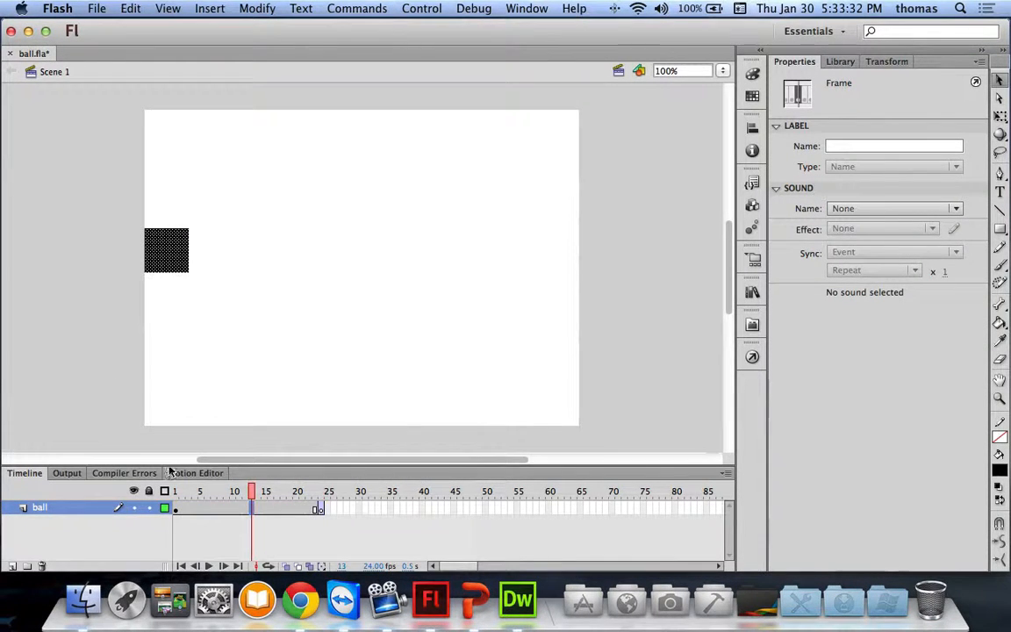
pyautogui.rightClick(245, 509)
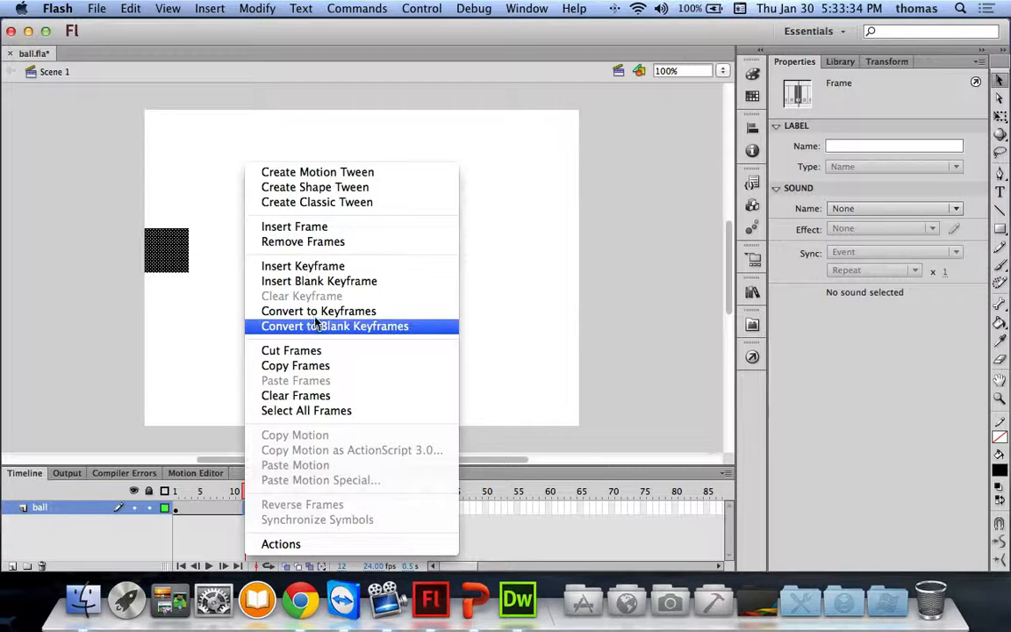
pyautogui.click(311, 202)
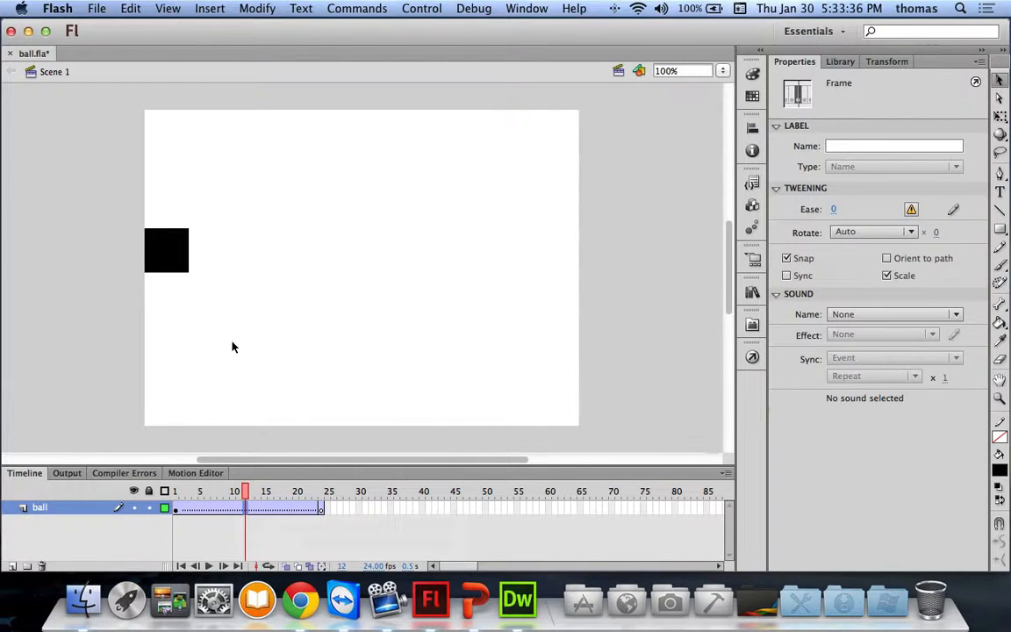
pyautogui.moveTo(251, 493); pyautogui.dragTo(322, 498)
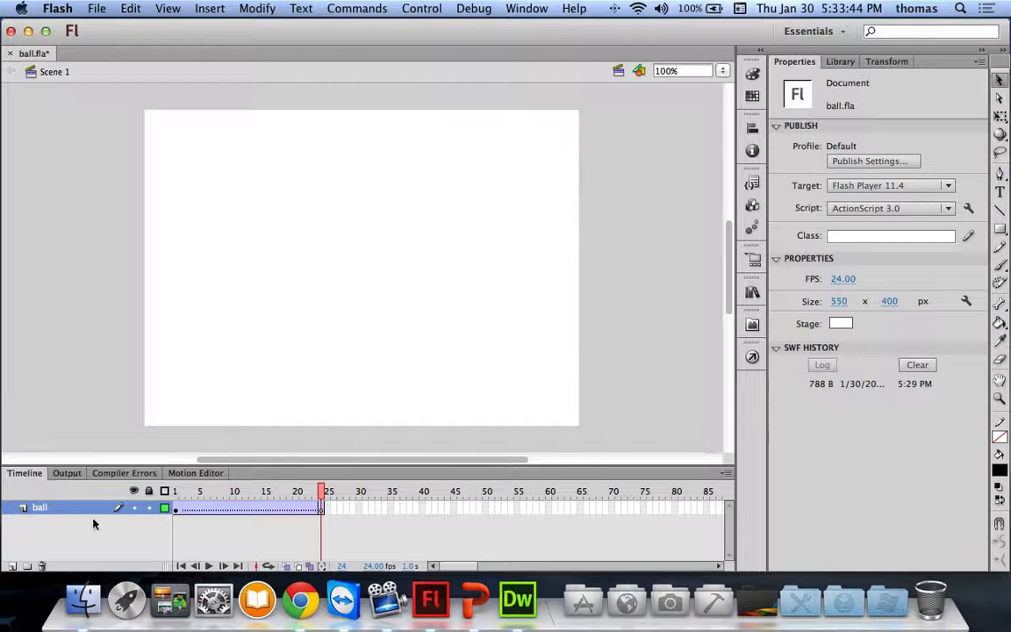
pyautogui.rightClick(52, 511)
# Step: Add a new layer and name it square
pyautogui.click(13, 566)
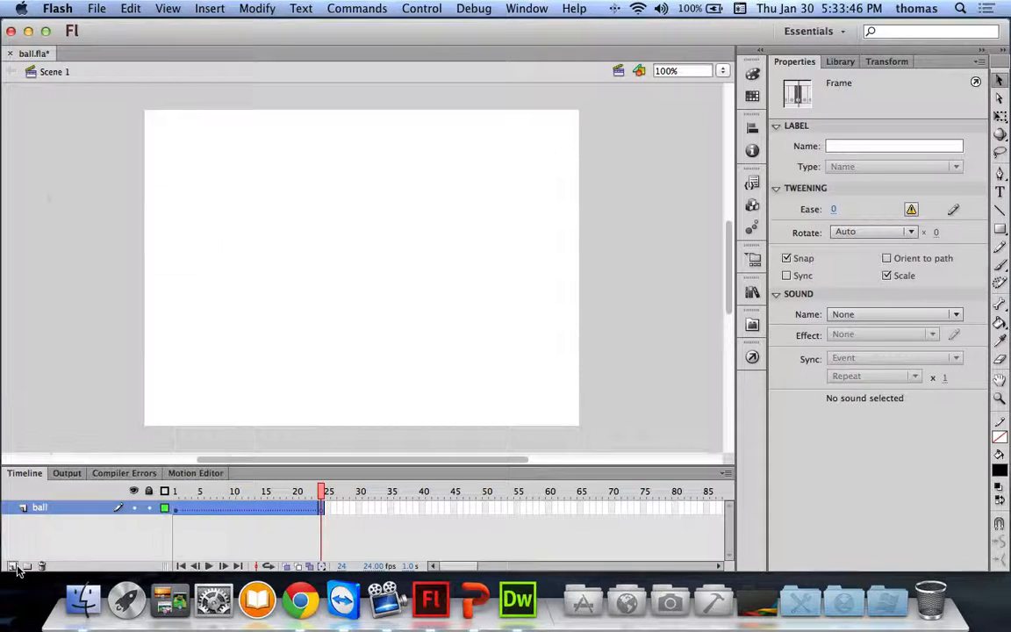
pyautogui.click(13, 566)
pyautogui.doubleClick(53, 508)
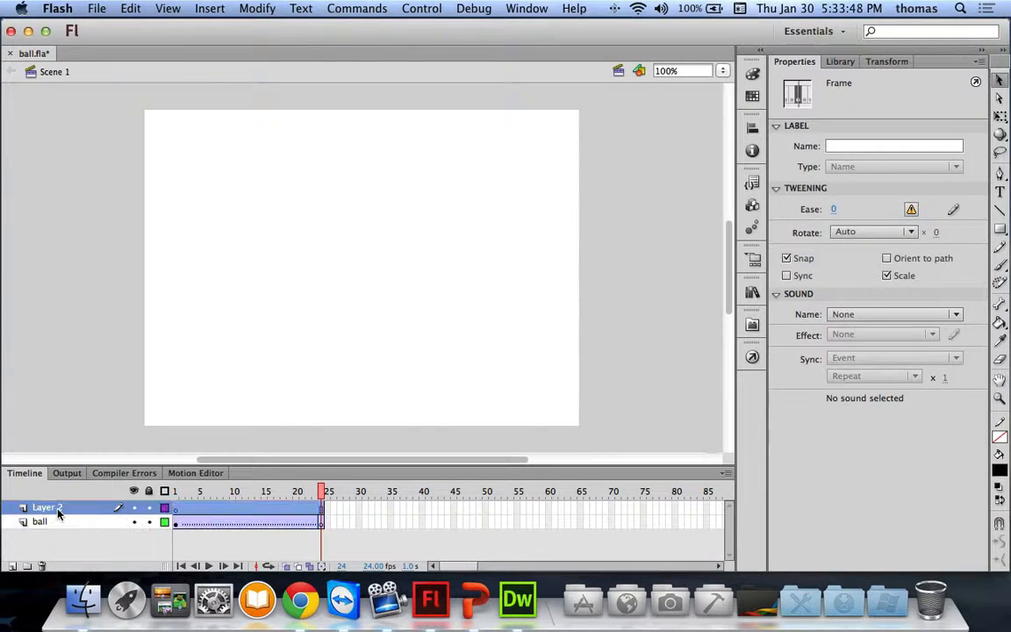
pyautogui.write('square')
pyautogui.press('Return')
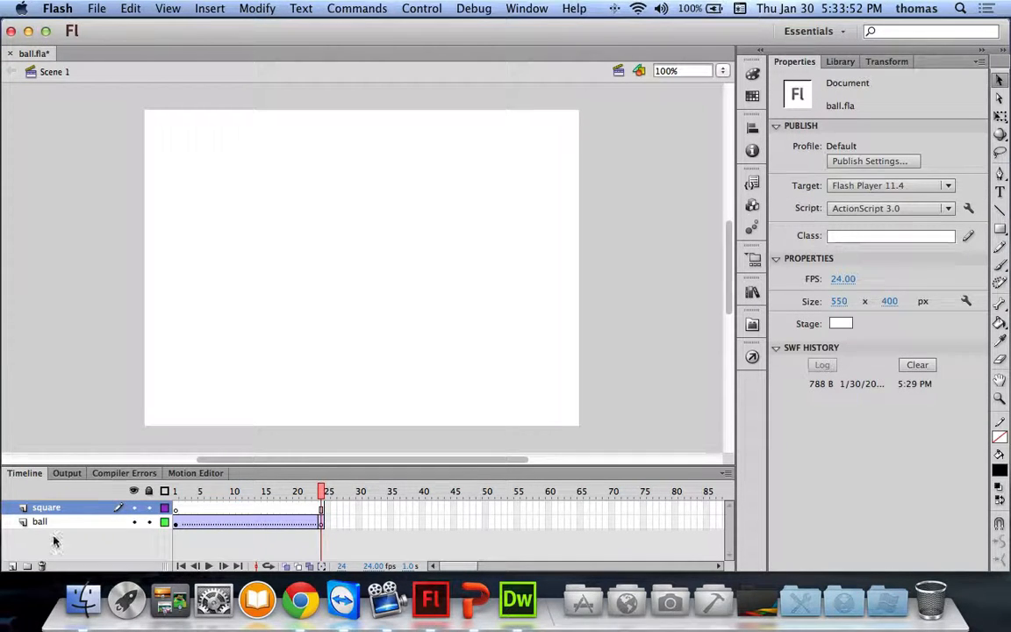
# Step: Delete the ball layer, leaving square as the only layer
pyautogui.rightClick(42, 521)
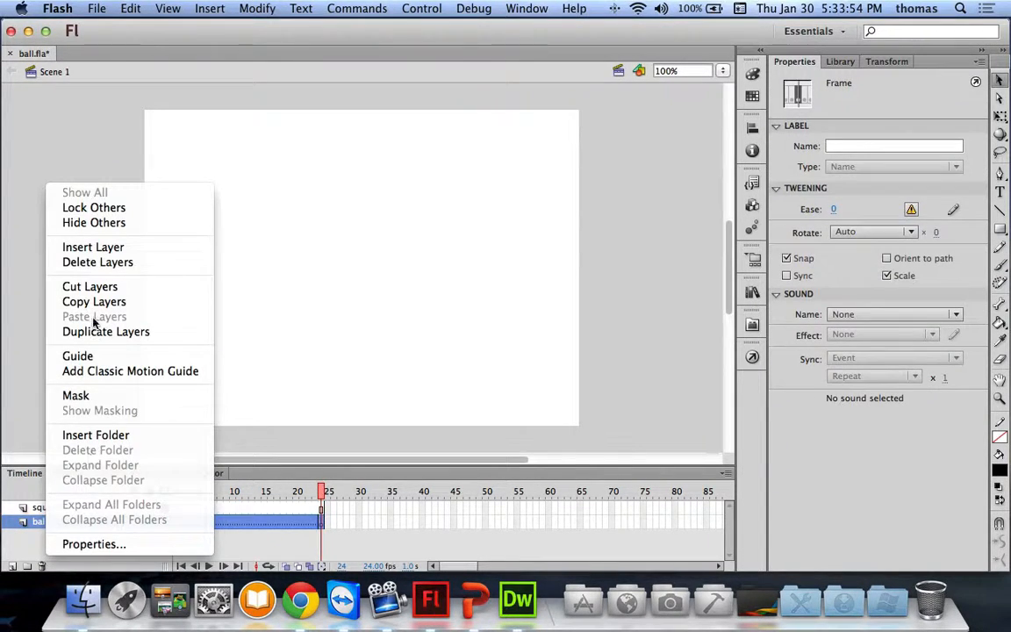
pyautogui.click(66, 261)
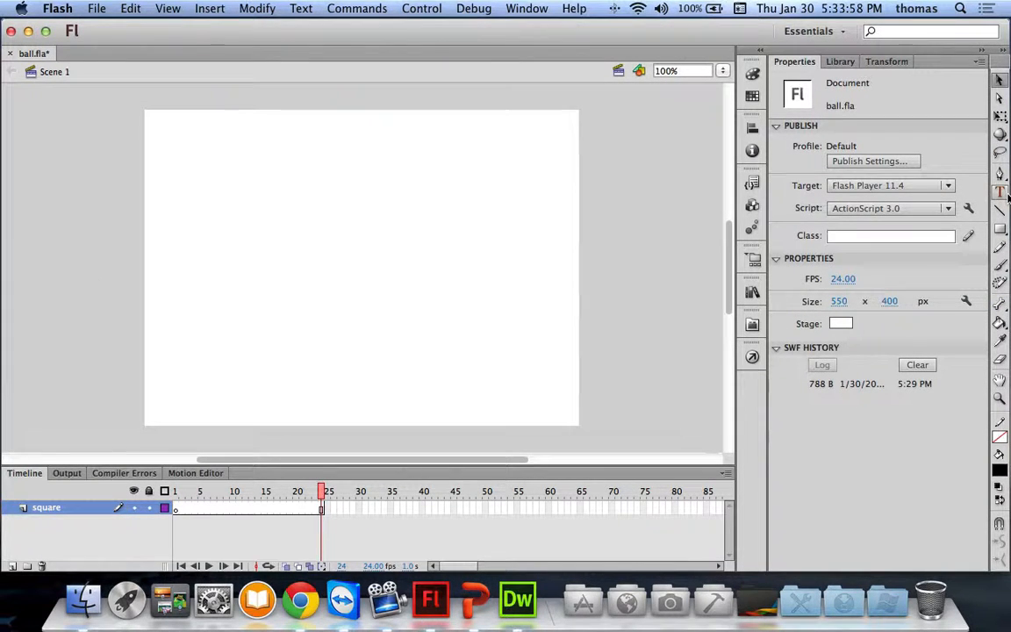
pyautogui.click(1000, 229)
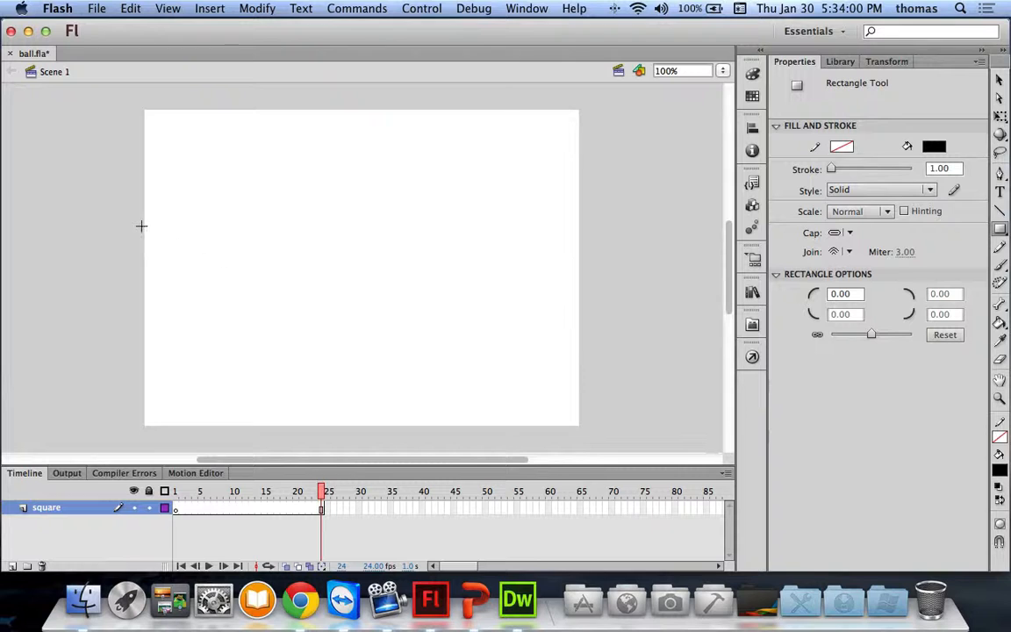
# Step: Draw a black square near the stage's left edge and scrub the frames through 25
pyautogui.moveTo(144, 227); pyautogui.dragTo(196, 275)
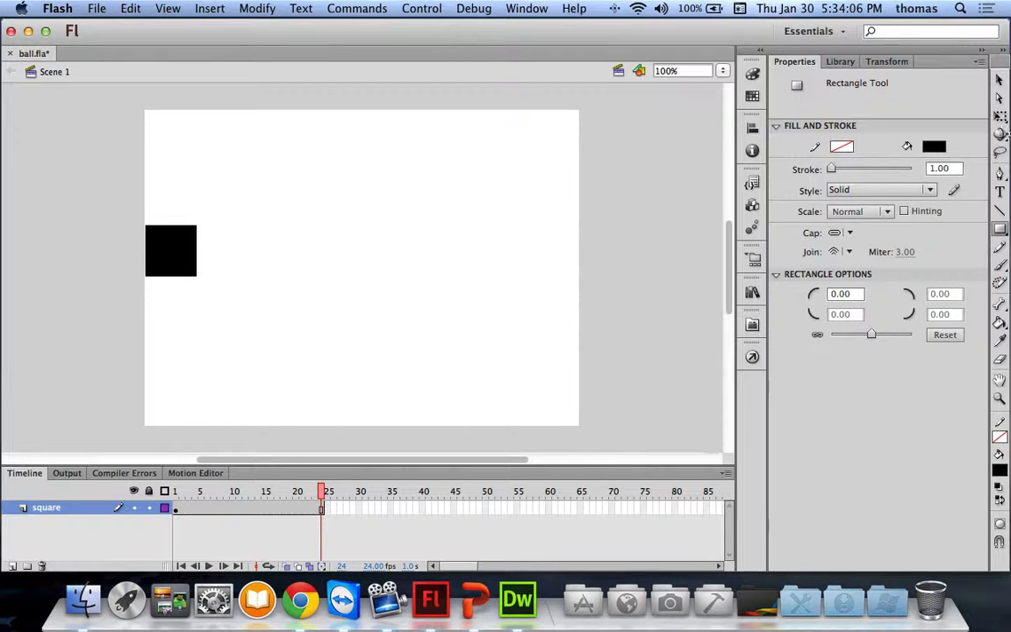
pyautogui.press('v')
pyautogui.click(225, 512)
pyautogui.moveTo(224, 496); pyautogui.dragTo(324, 494)
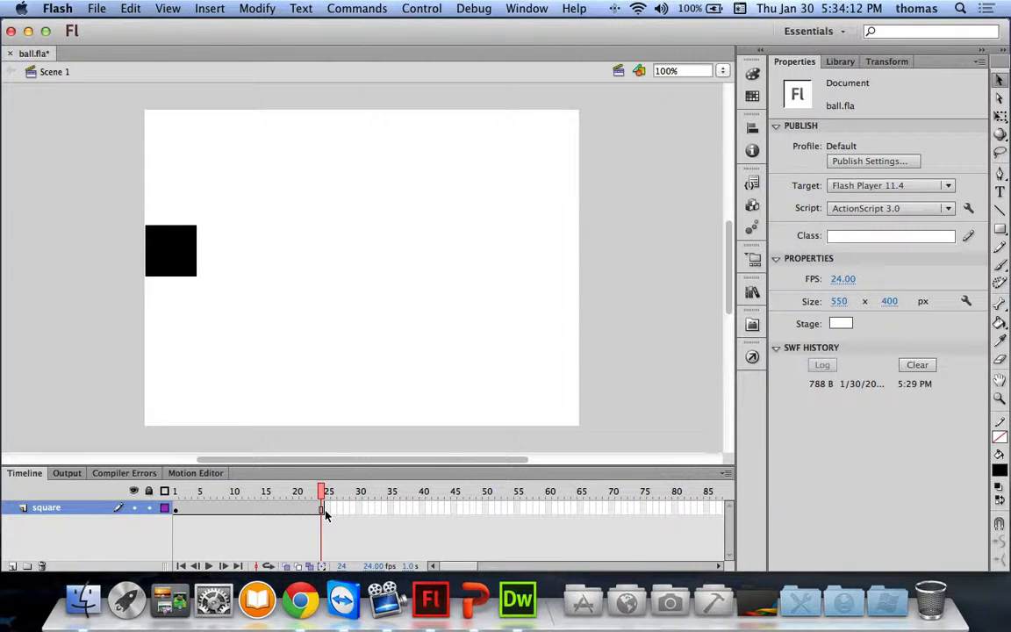
# Step: Add a keyframe at frame 25 and create a classic tween across frames 1–25
pyautogui.click(324, 510)
pyautogui.rightClick(323, 509)
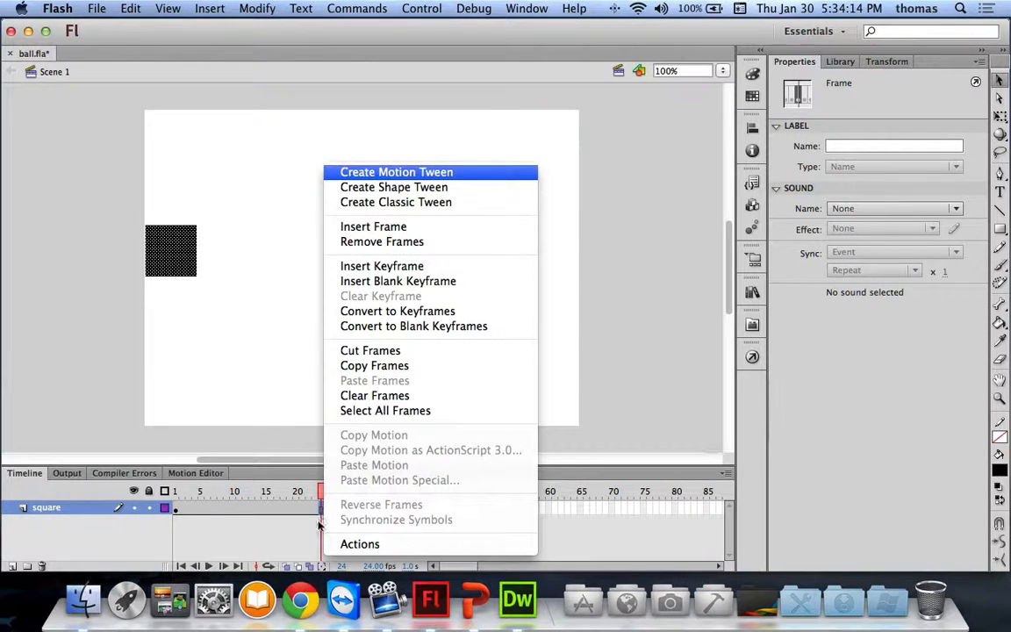
pyautogui.click(386, 266)
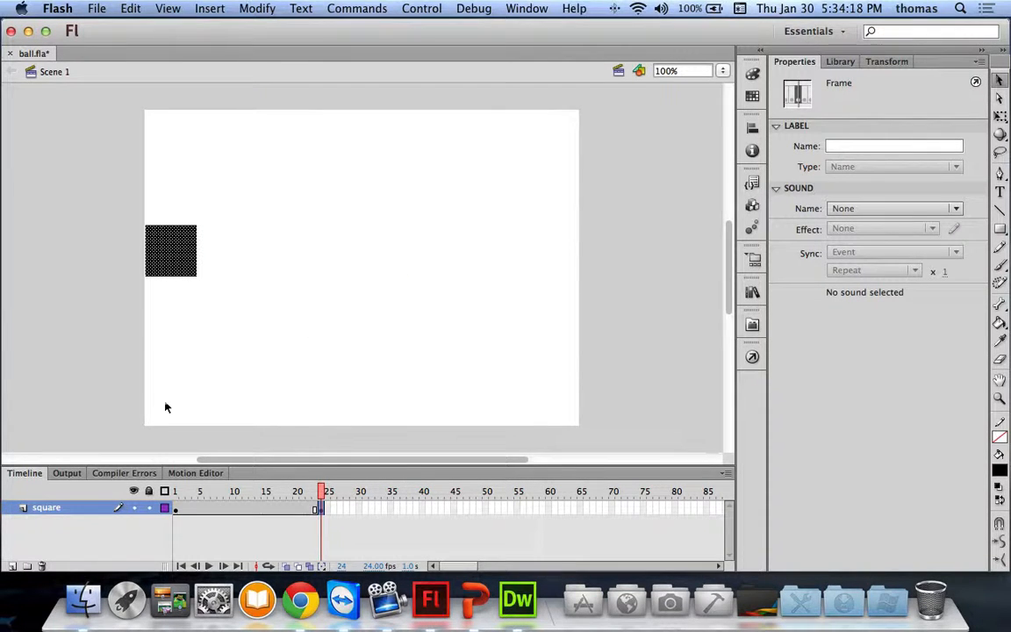
pyautogui.rightClick(218, 507)
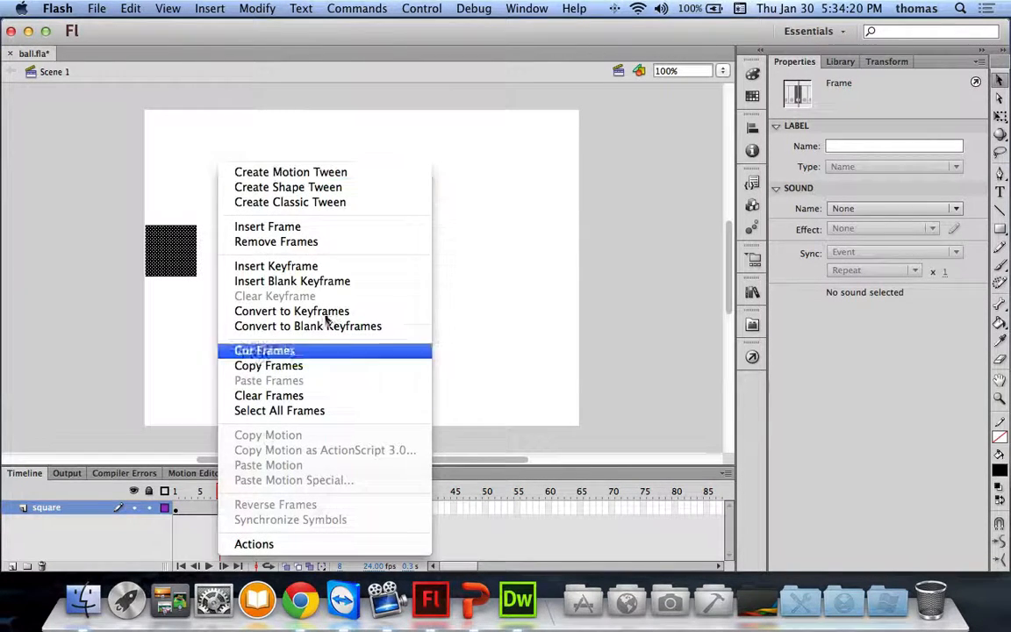
pyautogui.click(308, 202)
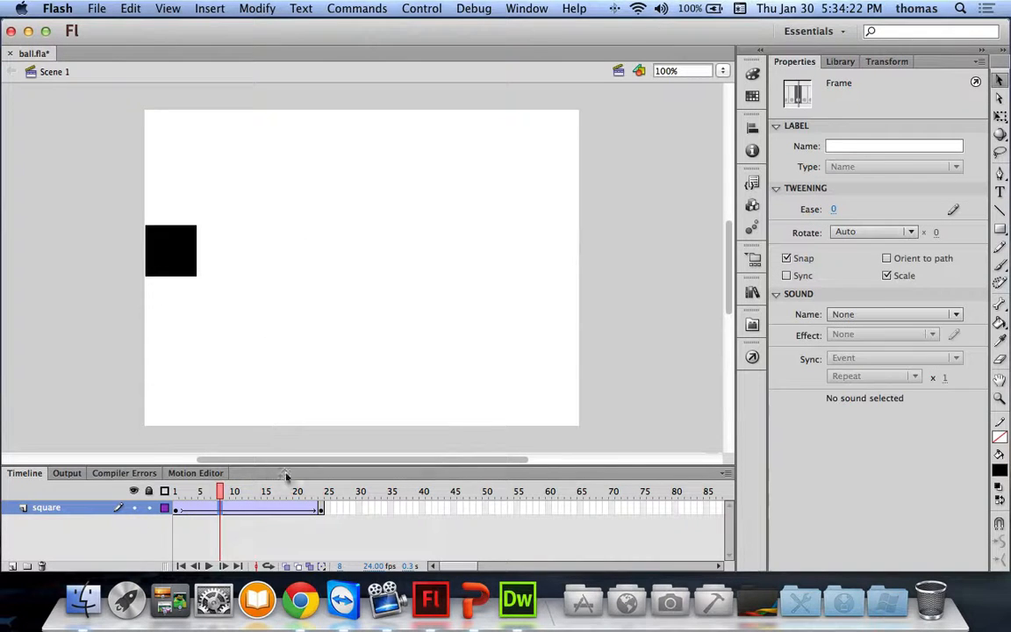
pyautogui.moveTo(213, 494); pyautogui.dragTo(322, 494)
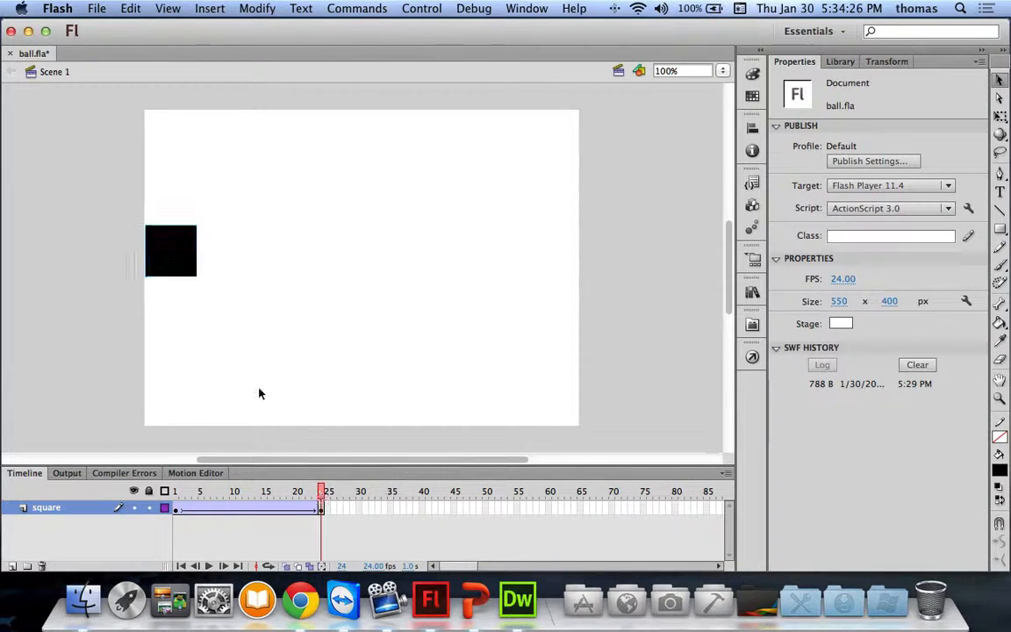
# Step: Move the square's end position to X 517.5, Y 168.5 at the right edge and save ball.fla
pyautogui.moveTo(184, 272); pyautogui.dragTo(555, 254)
pyautogui.moveTo(323, 493); pyautogui.dragTo(176, 491)
pyautogui.press('super+s')
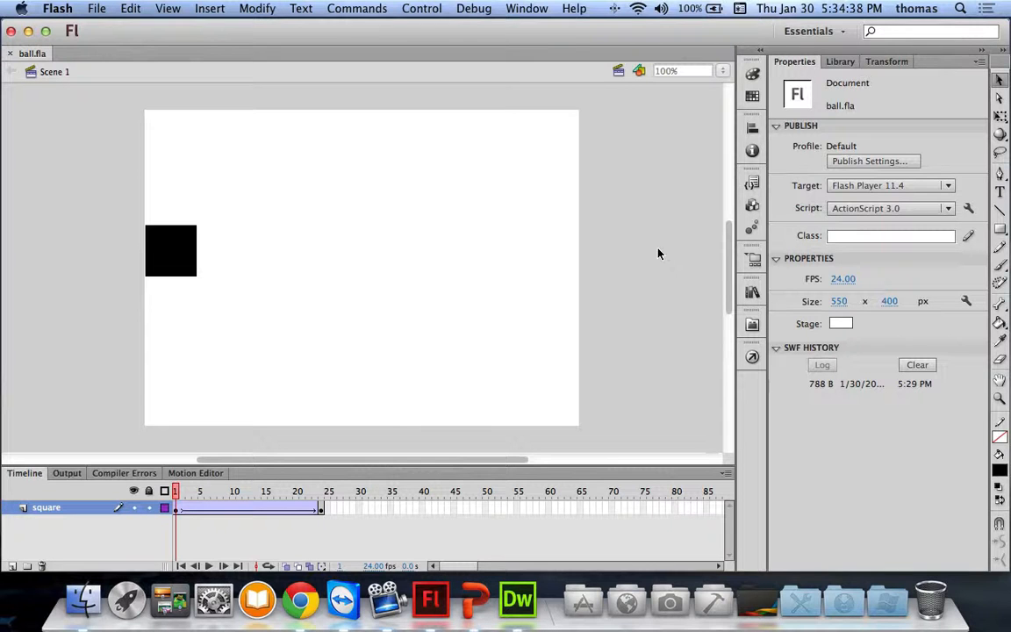
pyautogui.click(751, 324)
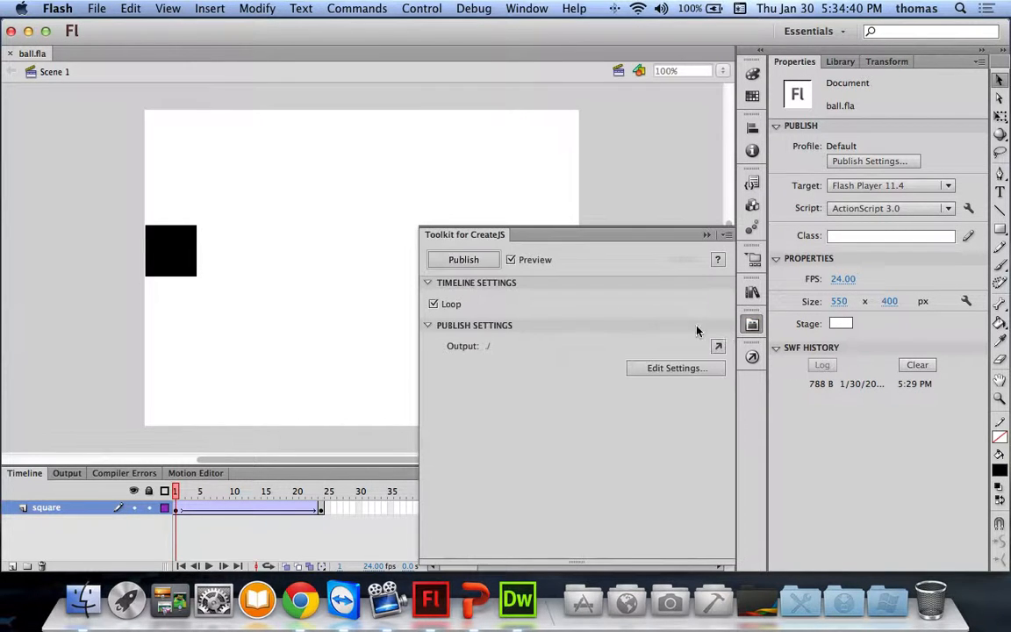
# Step: Publish ball.html via Toolkit for CreateJS, view the blank stage in Chrome, then close Chrome
pyautogui.click(463, 260)
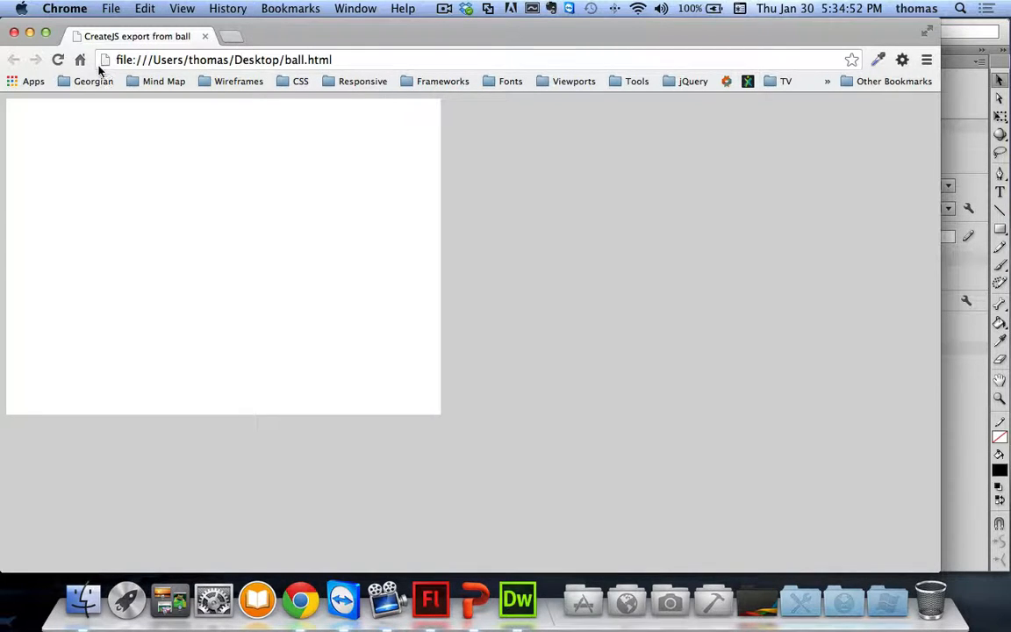
pyautogui.click(13, 33)
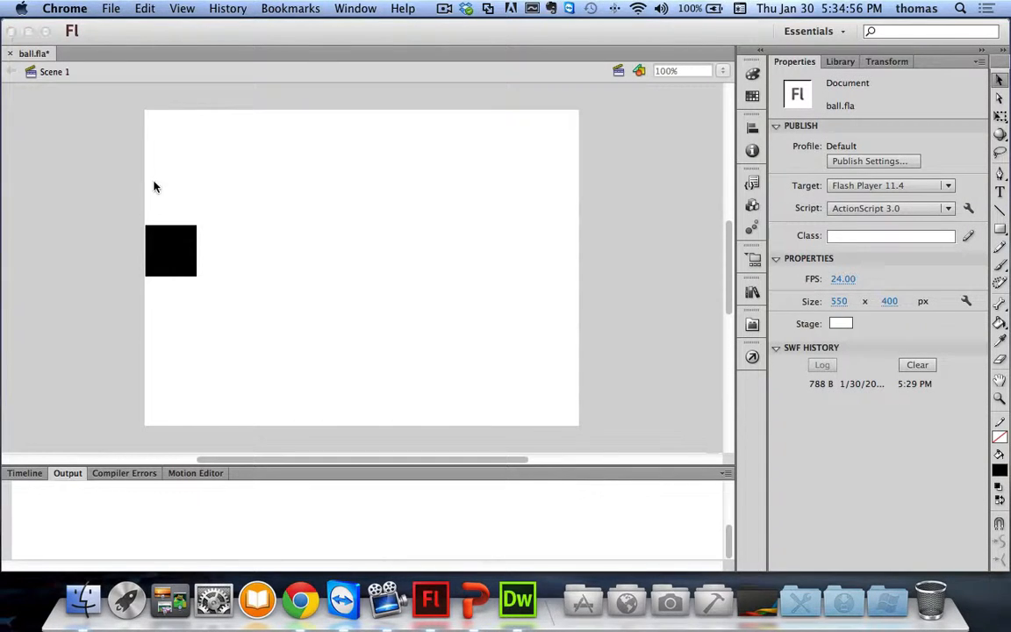
# Step: Delete the square layer and its tweened square, leaving an empty Layer 1
pyautogui.click(29, 478)
pyautogui.click(29, 475)
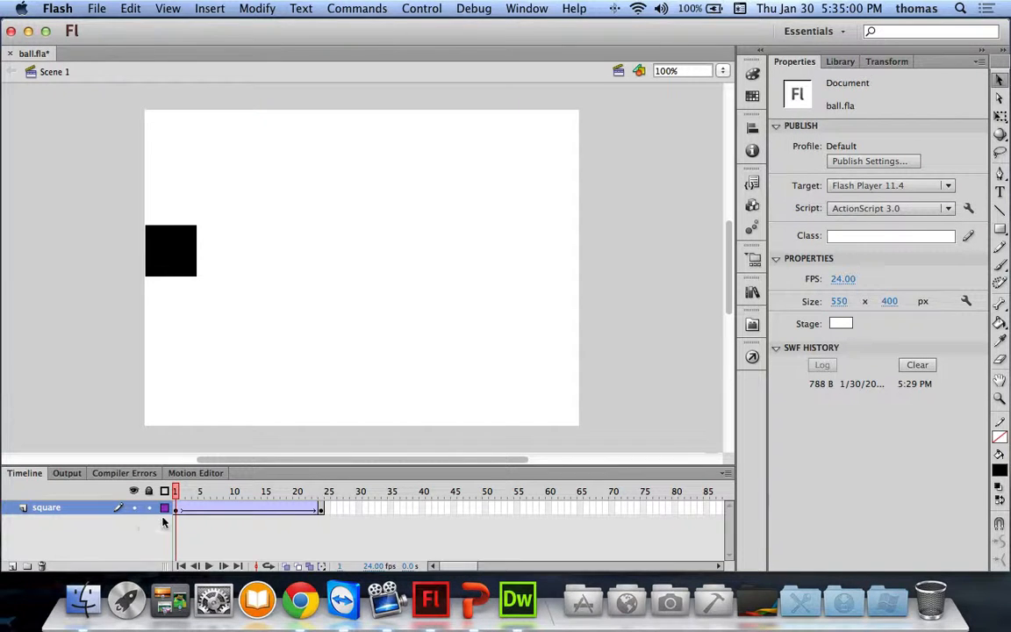
pyautogui.moveTo(175, 493)
pyautogui.mouseDown()
pyautogui.moveTo(316, 494)
pyautogui.moveTo(172, 492)
pyautogui.mouseUp()
pyautogui.rightClick(48, 514)
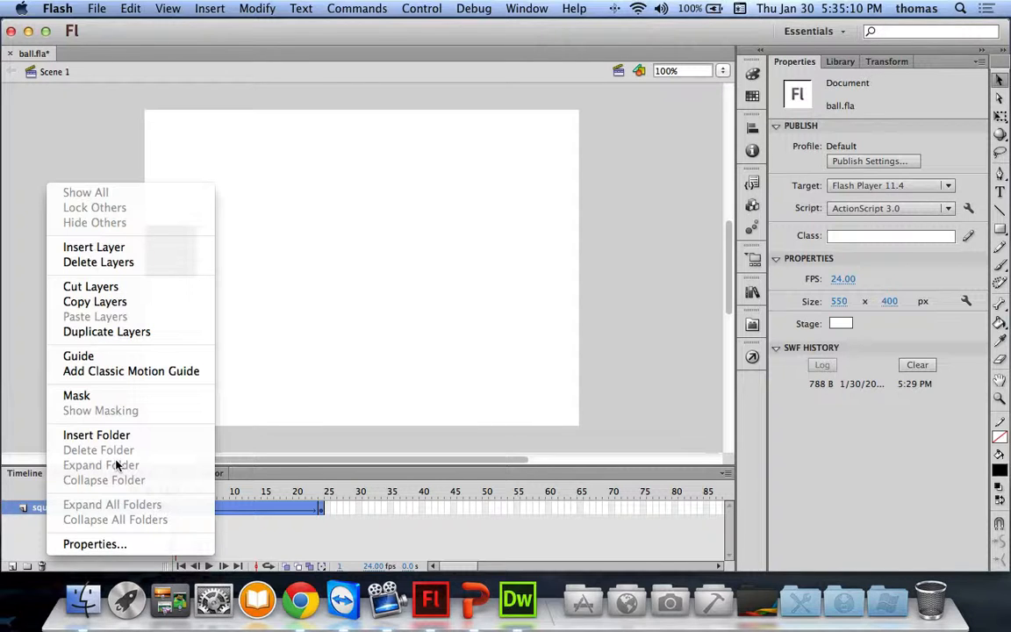
pyautogui.click(84, 262)
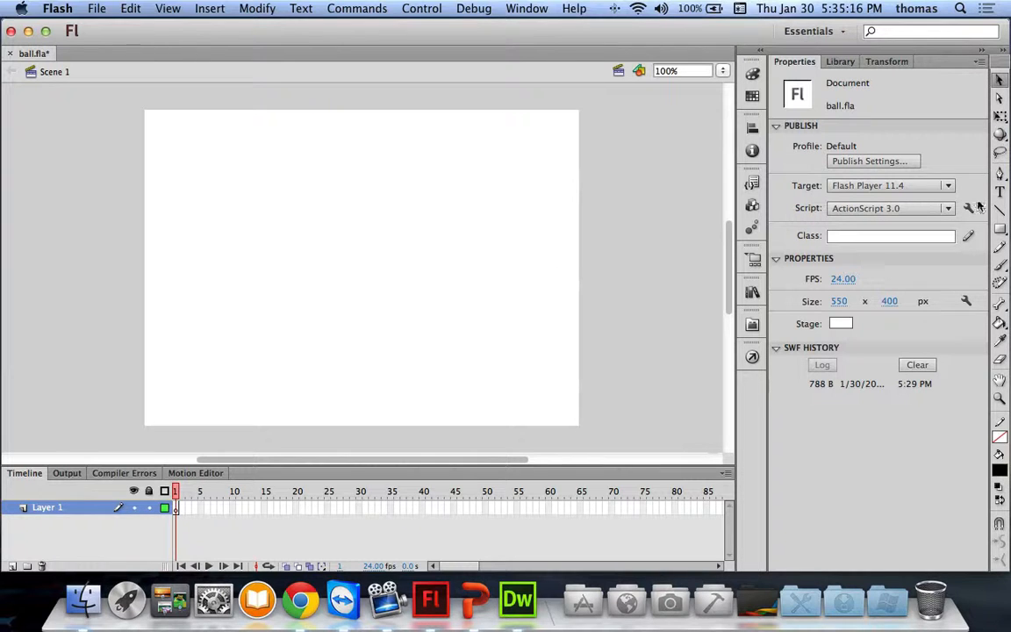
# Step: Draw a black square at the stage's left edge and give it a 24-frame motion tween
pyautogui.click(1000, 230)
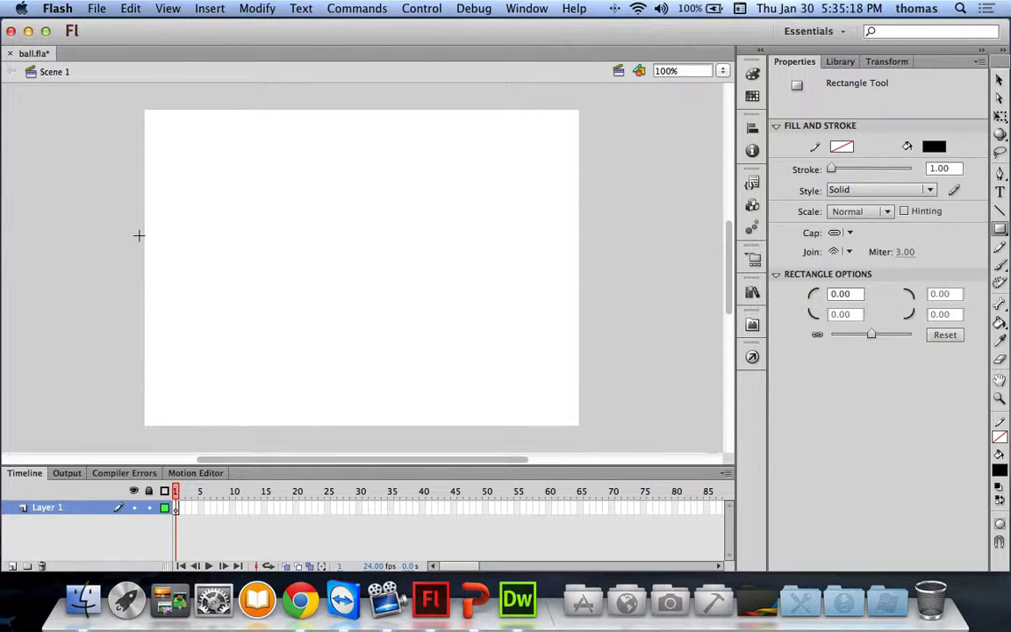
pyautogui.moveTo(145, 231); pyautogui.dragTo(200, 285)
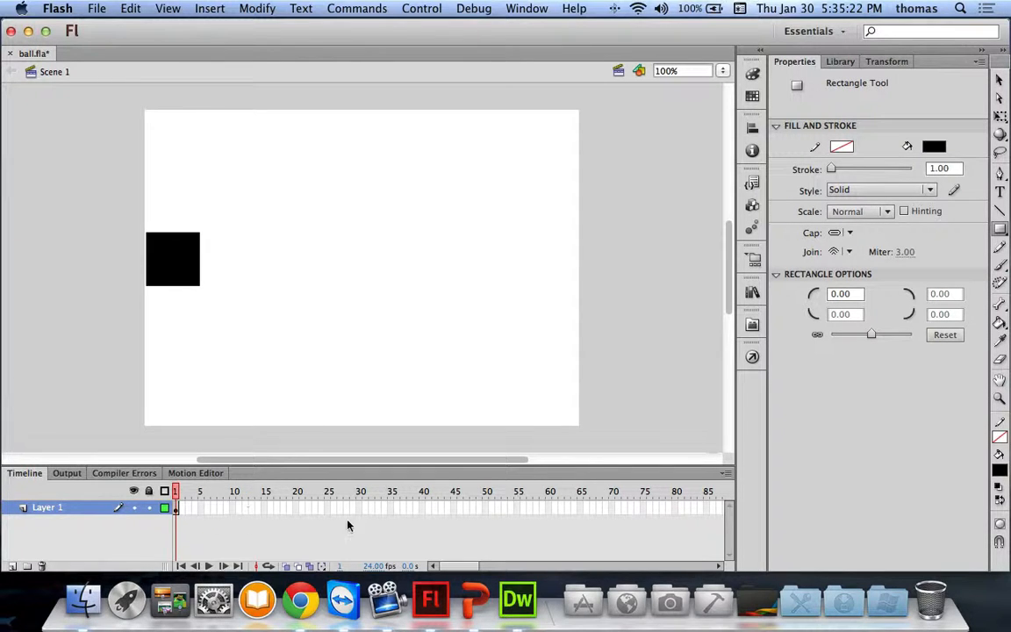
pyautogui.click(322, 507)
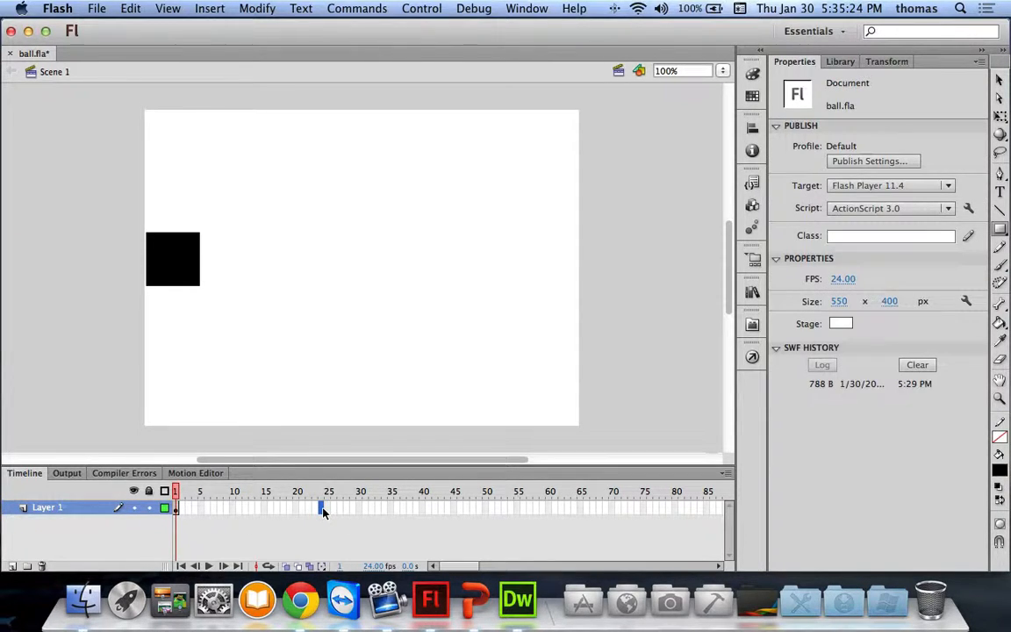
pyautogui.rightClick(322, 511)
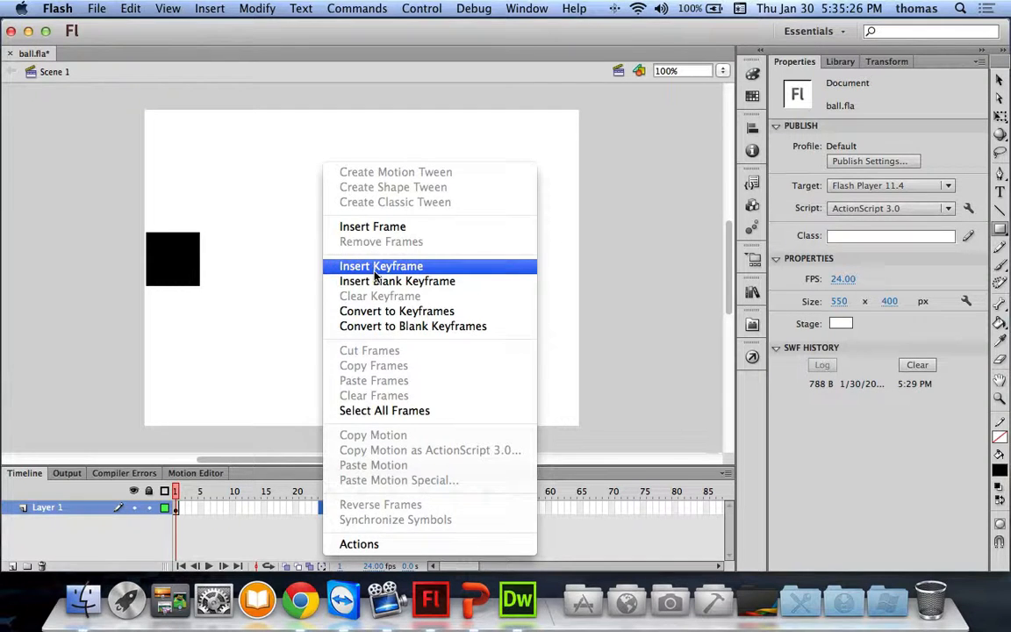
pyautogui.click(347, 264)
pyautogui.rightClick(240, 509)
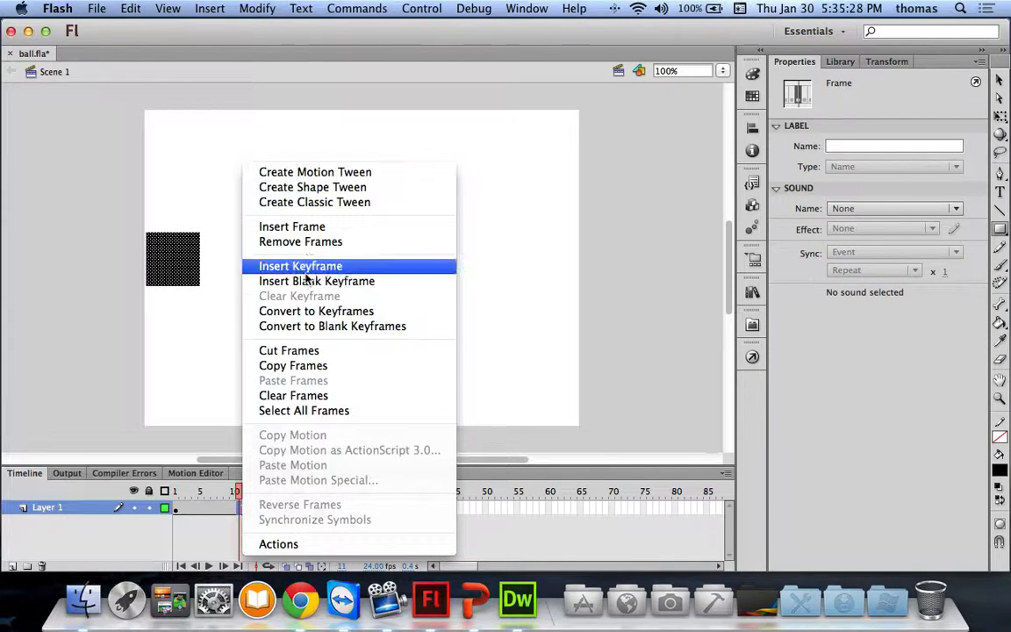
pyautogui.click(277, 172)
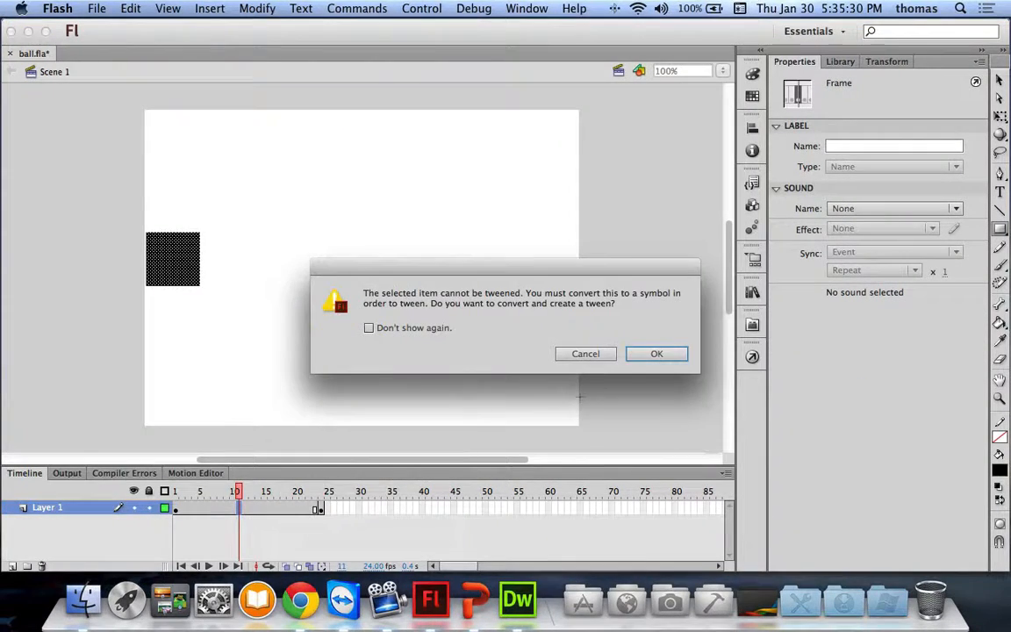
pyautogui.click(630, 356)
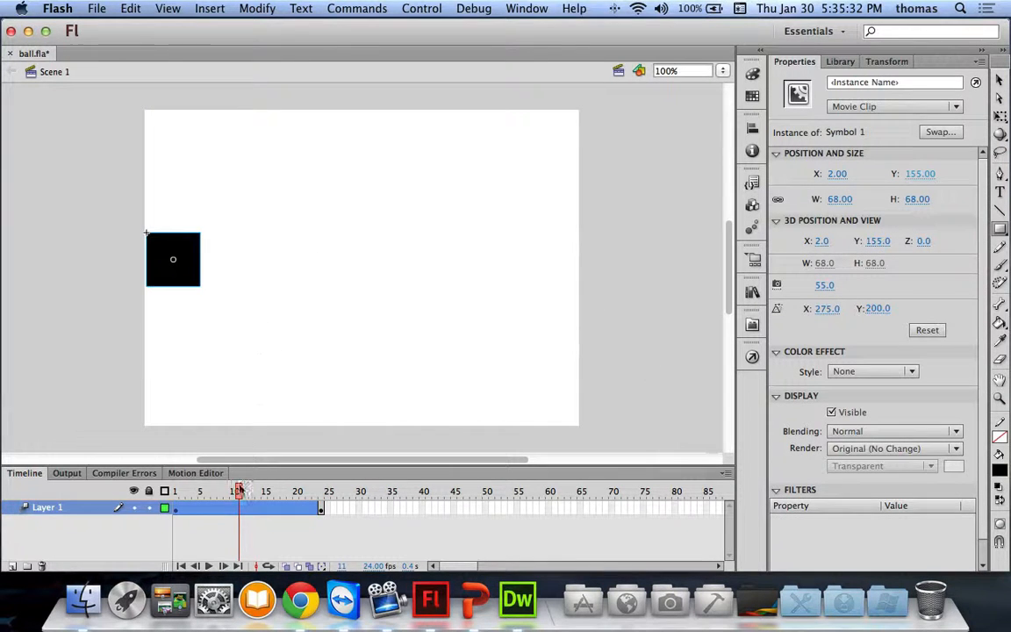
# Step: Reposition the square at frames 10, 17 and the end to bend its path to the top right, then test the movie
pyautogui.click(235, 497)
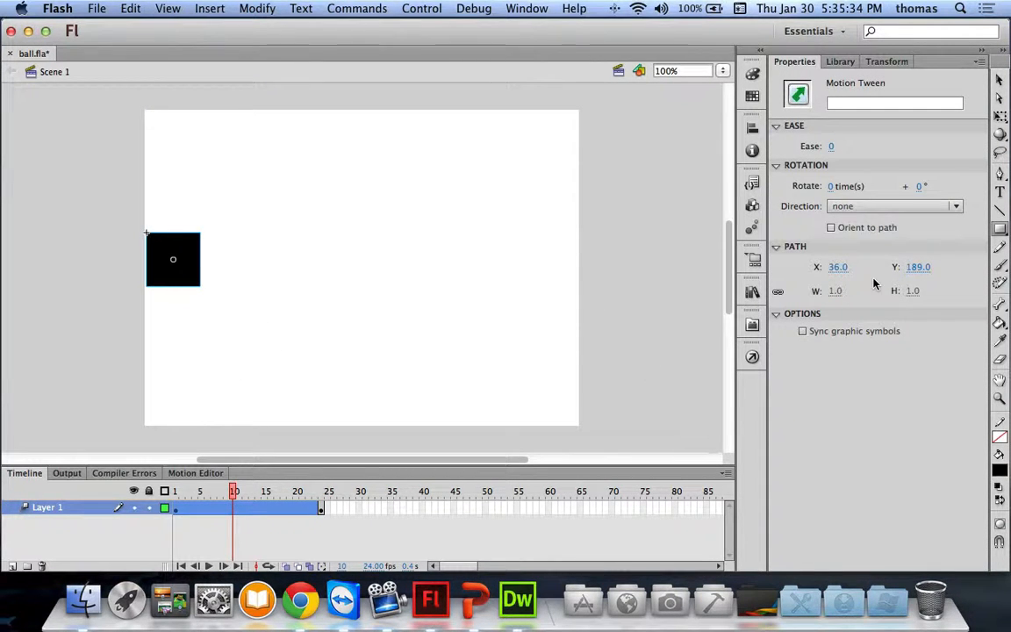
pyautogui.click(1000, 80)
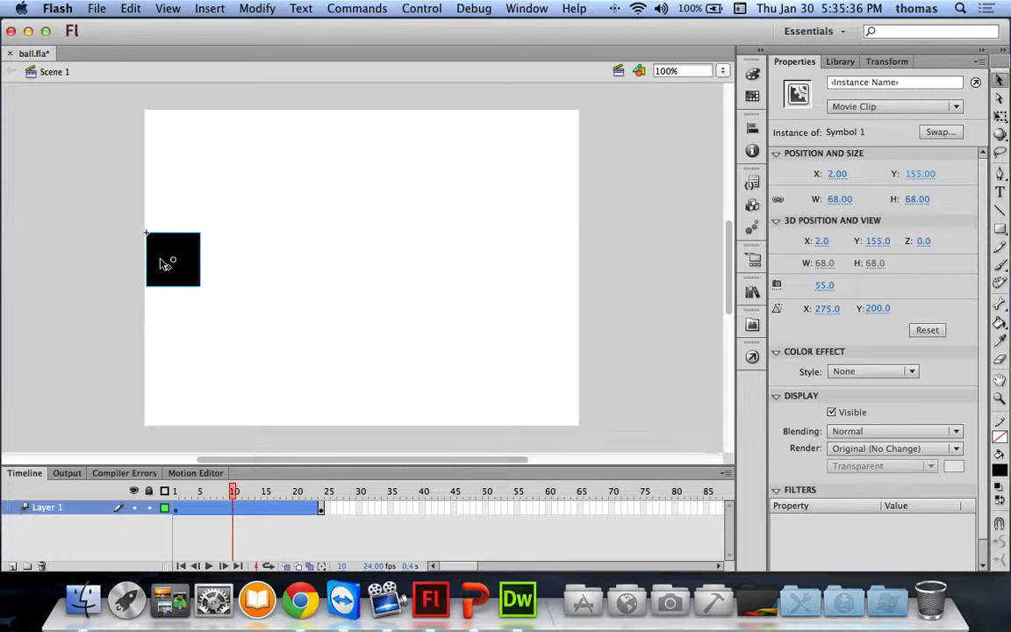
pyautogui.moveTo(162, 264); pyautogui.dragTo(356, 264)
pyautogui.moveTo(235, 490); pyautogui.dragTo(277, 490)
pyautogui.moveTo(389, 260); pyautogui.dragTo(425, 341)
pyautogui.moveTo(277, 497); pyautogui.dragTo(317, 485)
pyautogui.moveTo(198, 263); pyautogui.dragTo(605, 265)
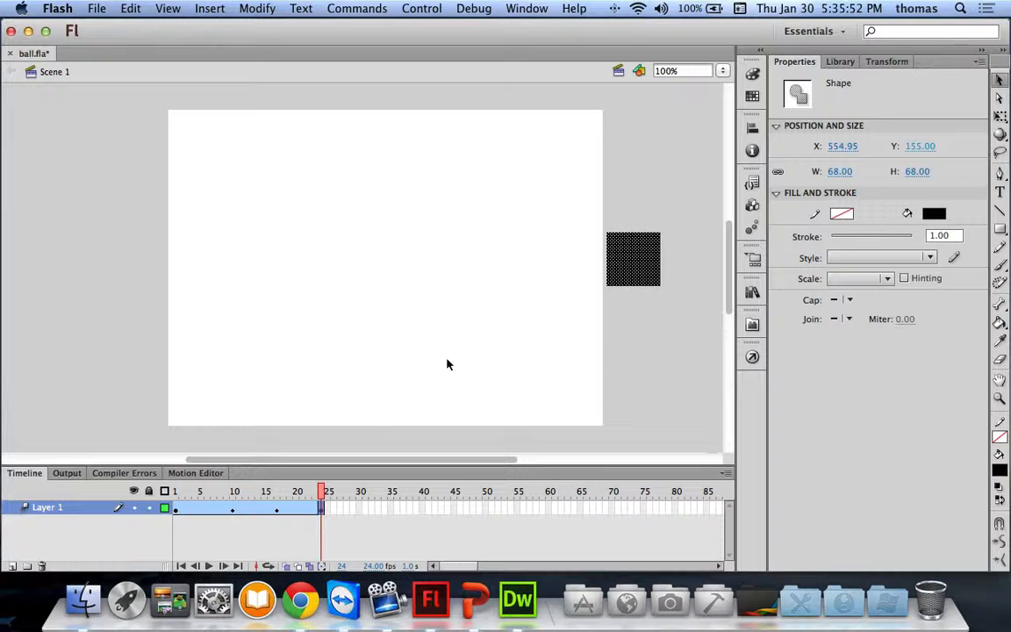
pyautogui.click(315, 490)
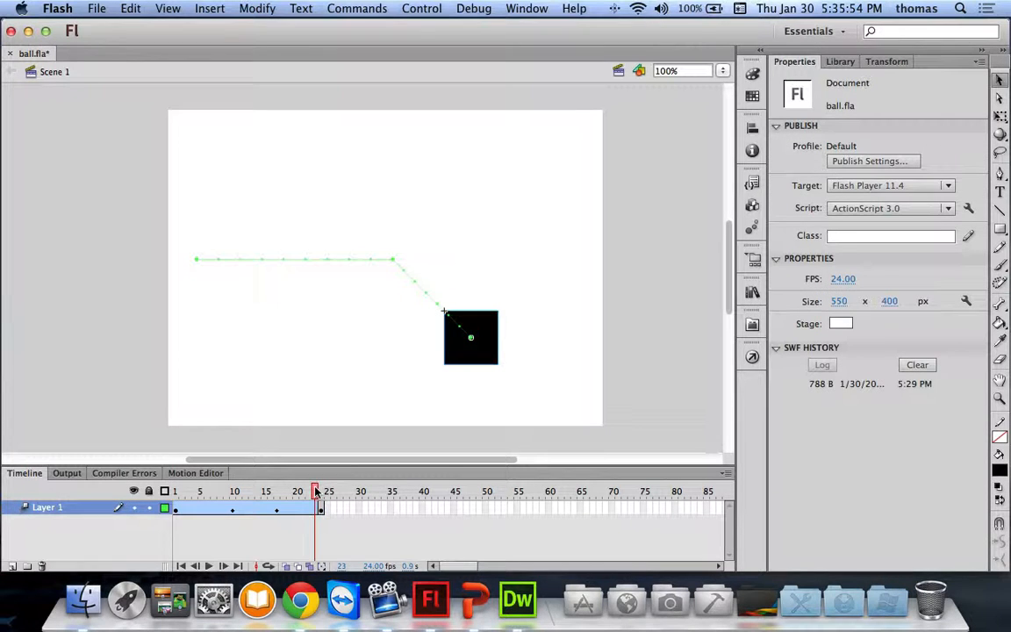
pyautogui.moveTo(497, 344); pyautogui.dragTo(594, 283)
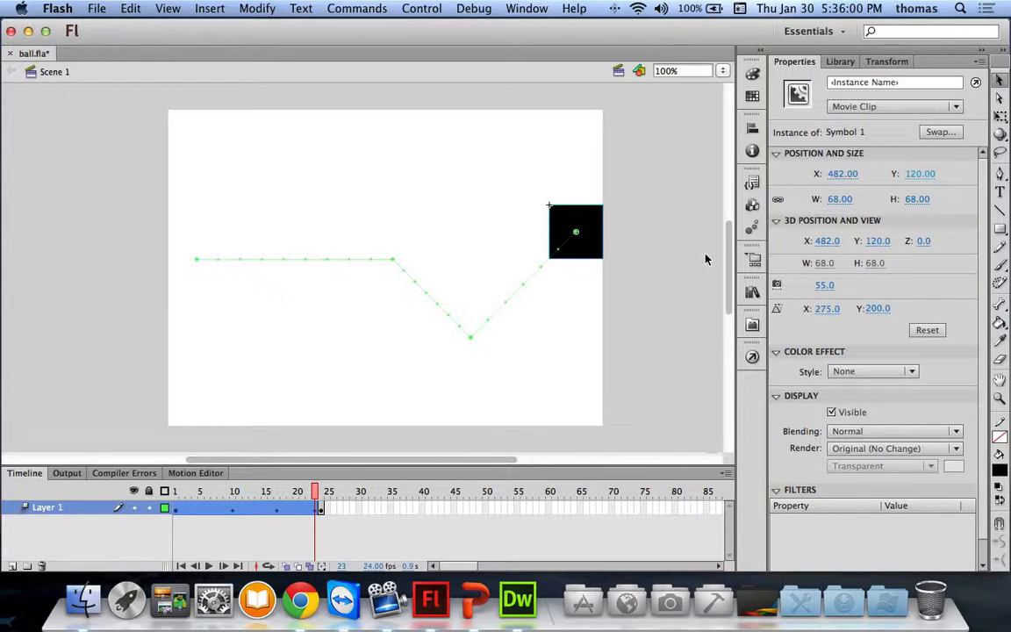
pyautogui.press('super+Return')
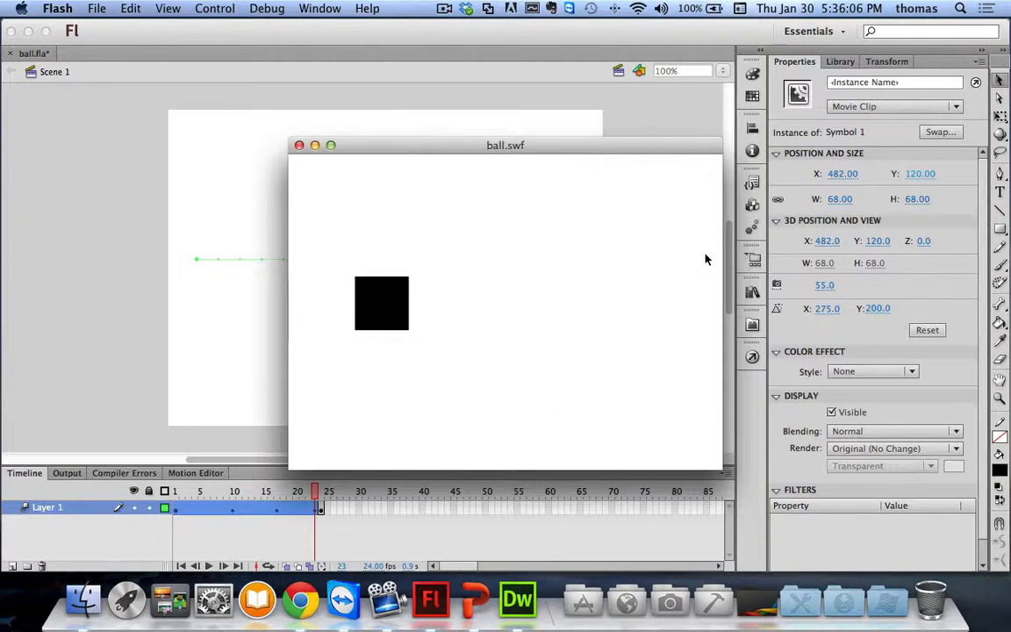
# Step: Republish the square animation as HTML5 via Toolkit for CreateJS and check ball.html in Chrome
pyautogui.click(298, 145)
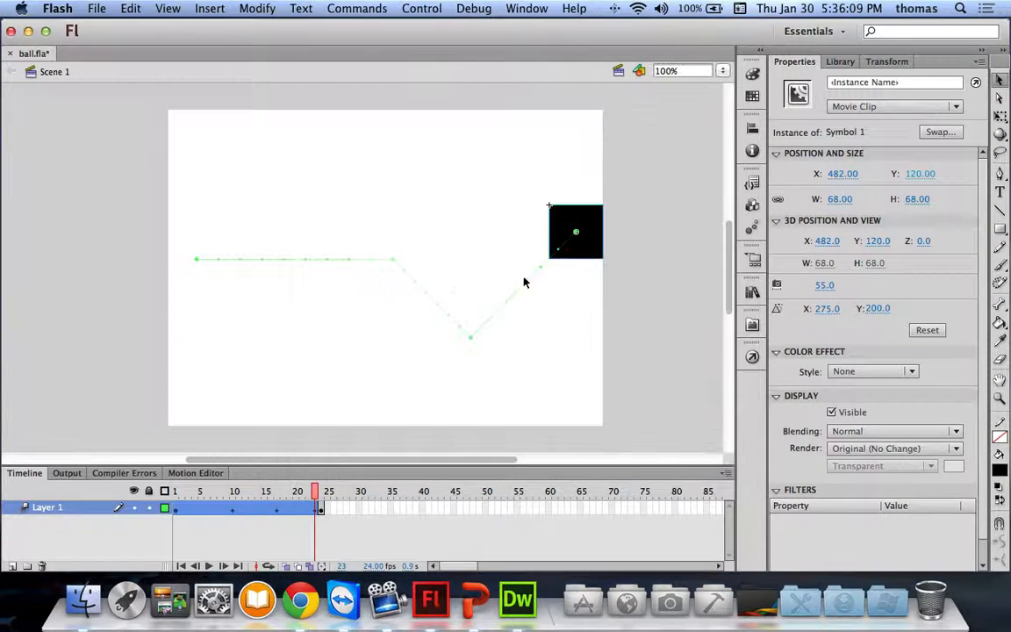
pyautogui.click(751, 357)
pyautogui.click(445, 260)
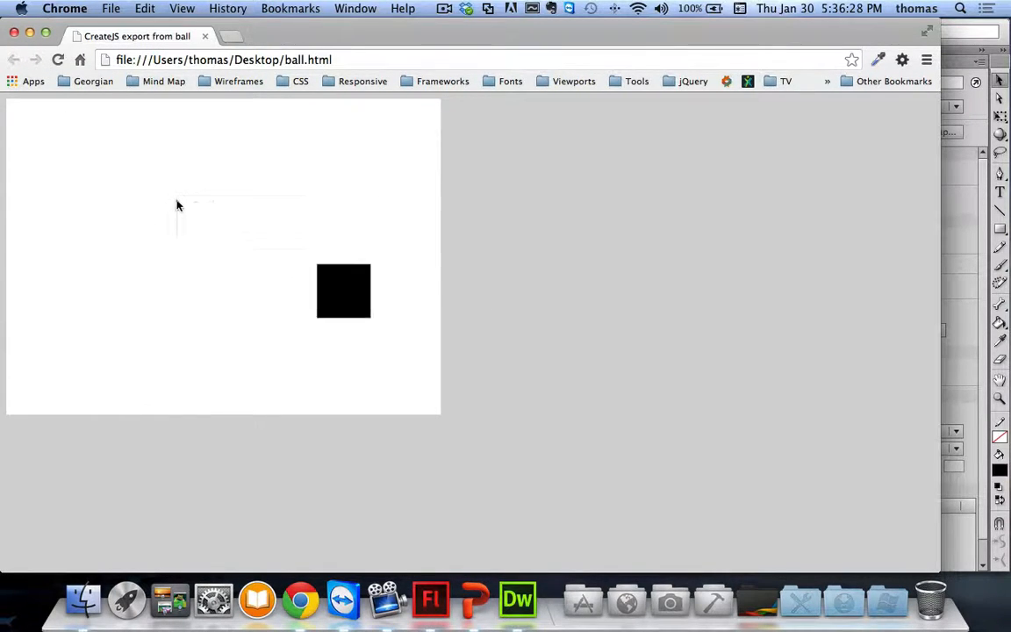
pyautogui.rightClick(179, 200)
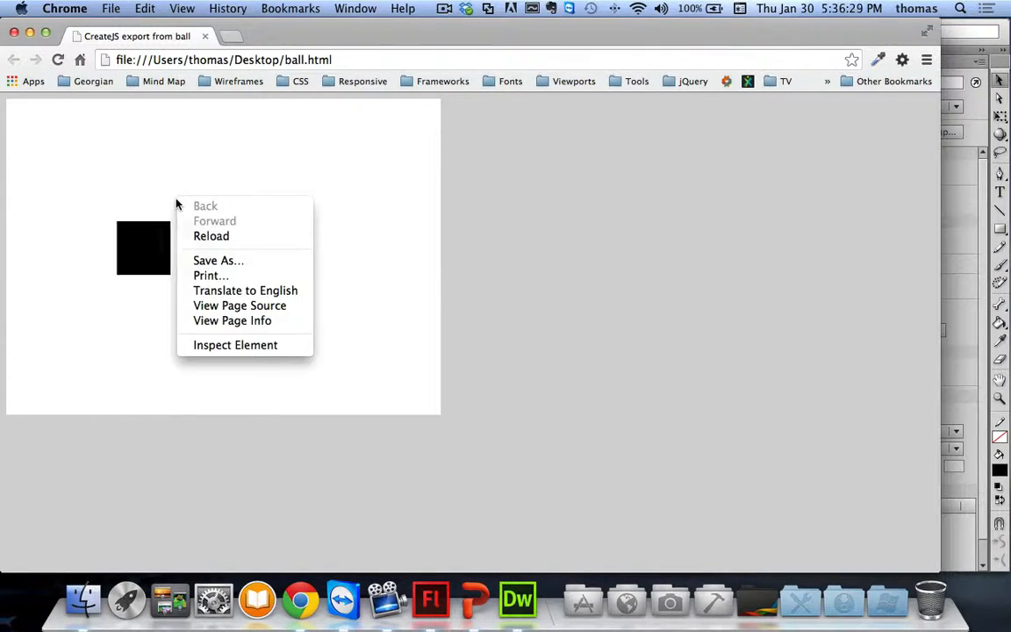
pyautogui.click(372, 216)
pyautogui.click(14, 33)
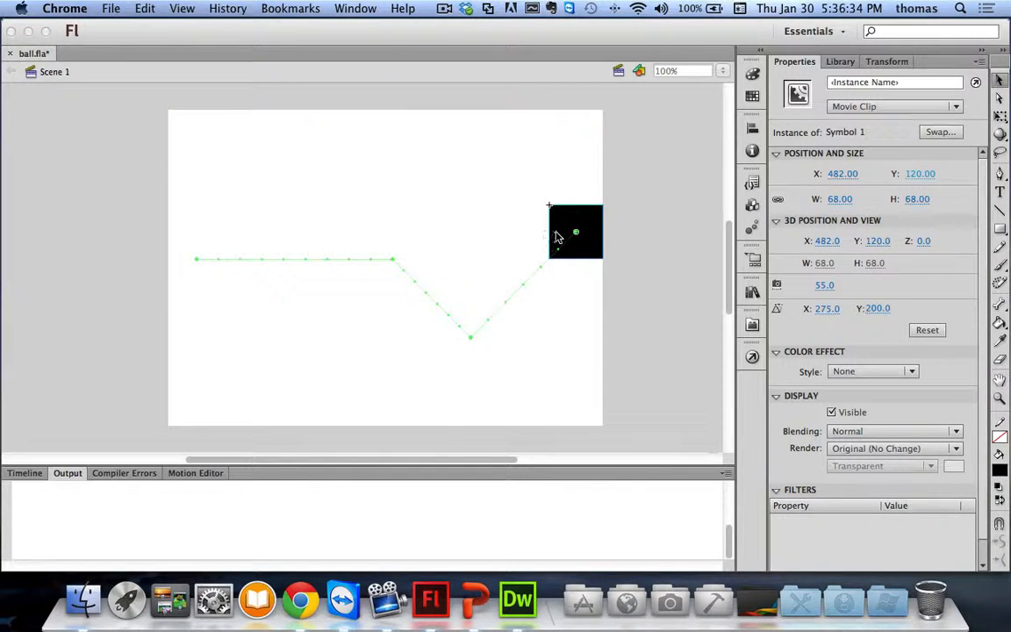
# Step: Add a new layer named 'ball' and rename Layer 1 to 'square'
pyautogui.click(25, 482)
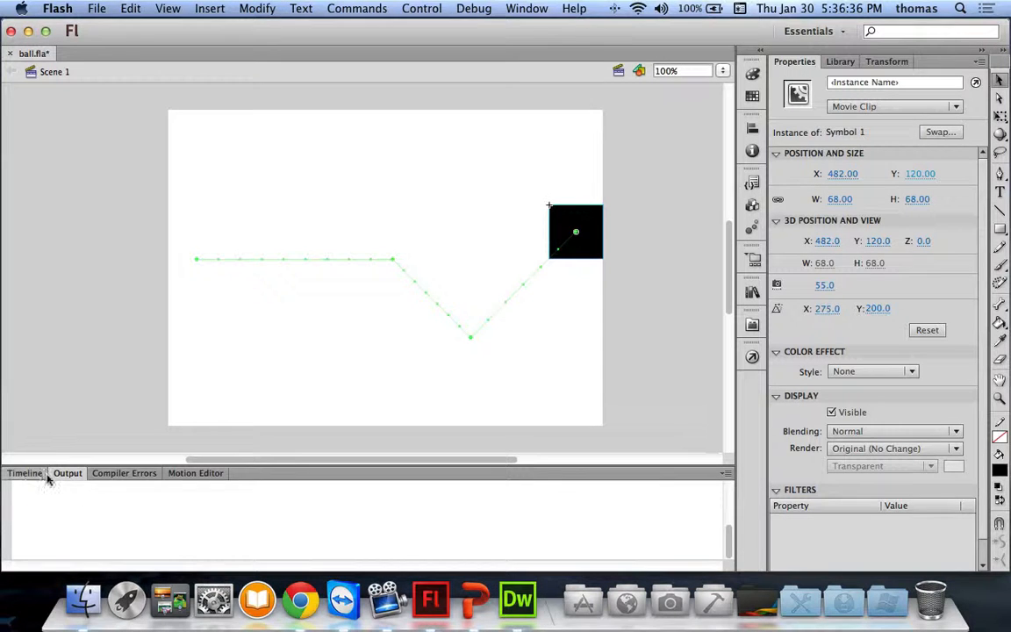
pyautogui.click(40, 476)
pyautogui.moveTo(316, 498); pyautogui.dragTo(175, 498)
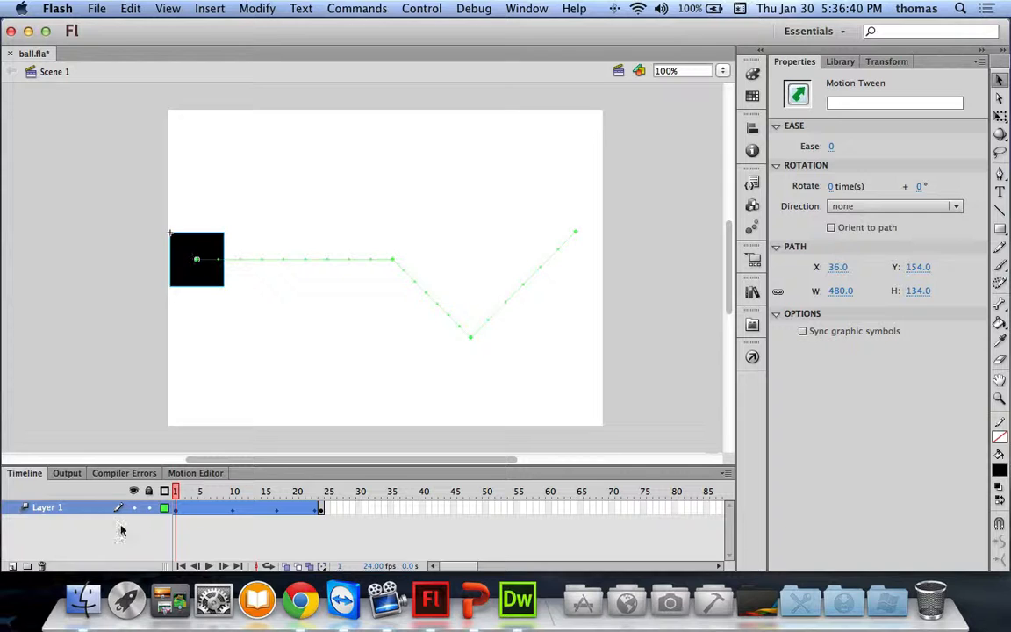
pyautogui.click(11, 566)
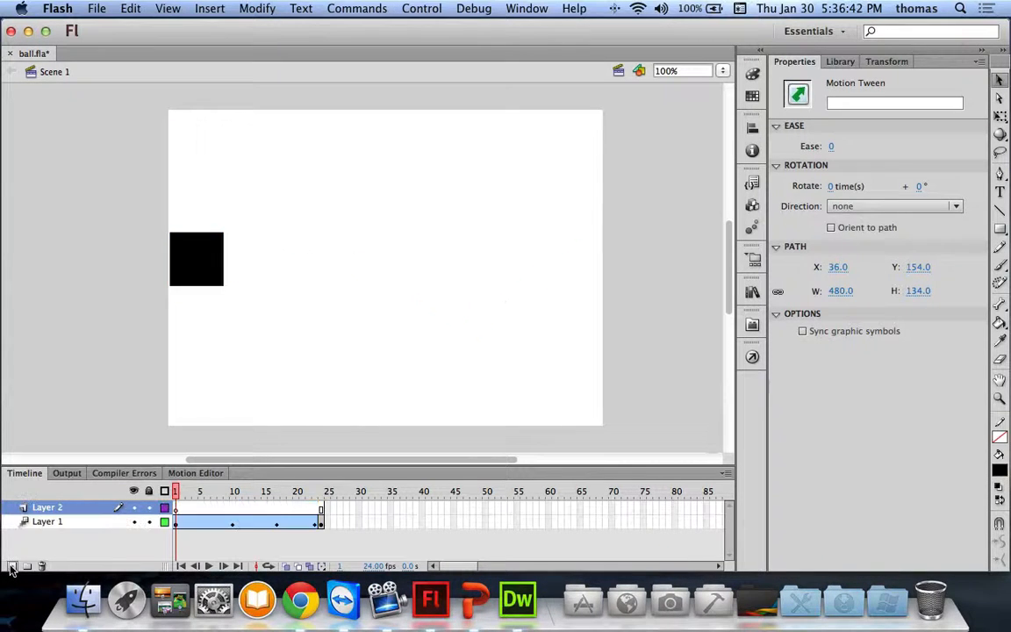
pyautogui.doubleClick(45, 509)
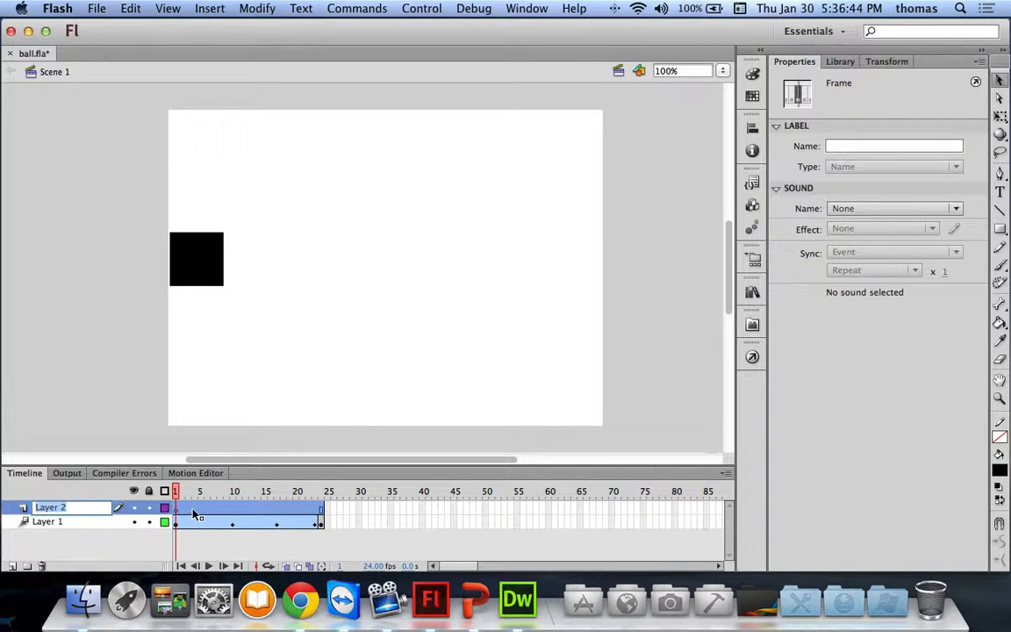
pyautogui.write('ball')
pyautogui.press('Return')
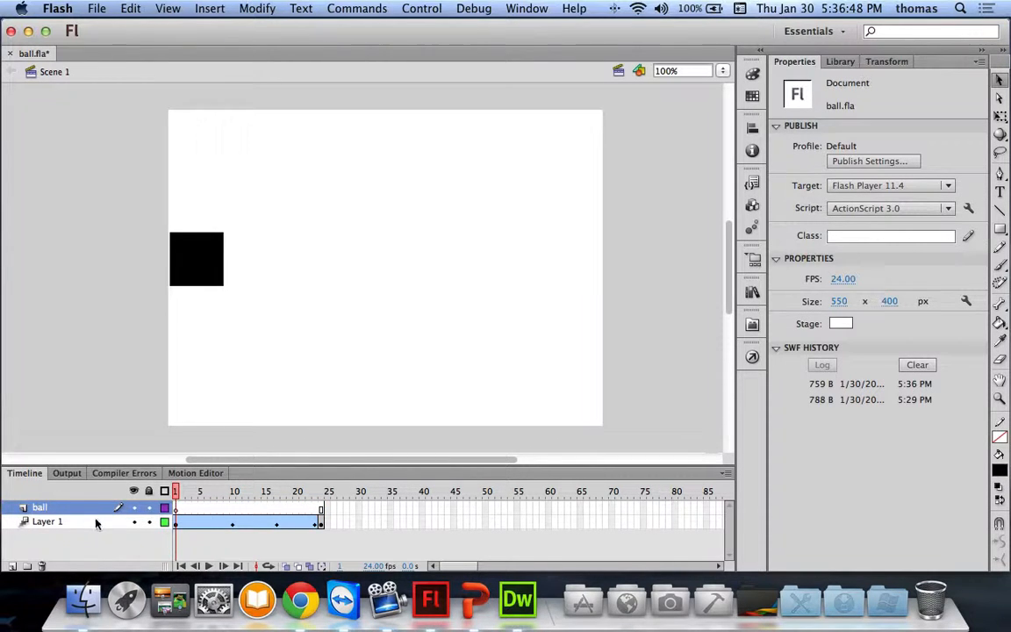
pyautogui.doubleClick(61, 522)
pyautogui.write('square')
pyautogui.press('Return')
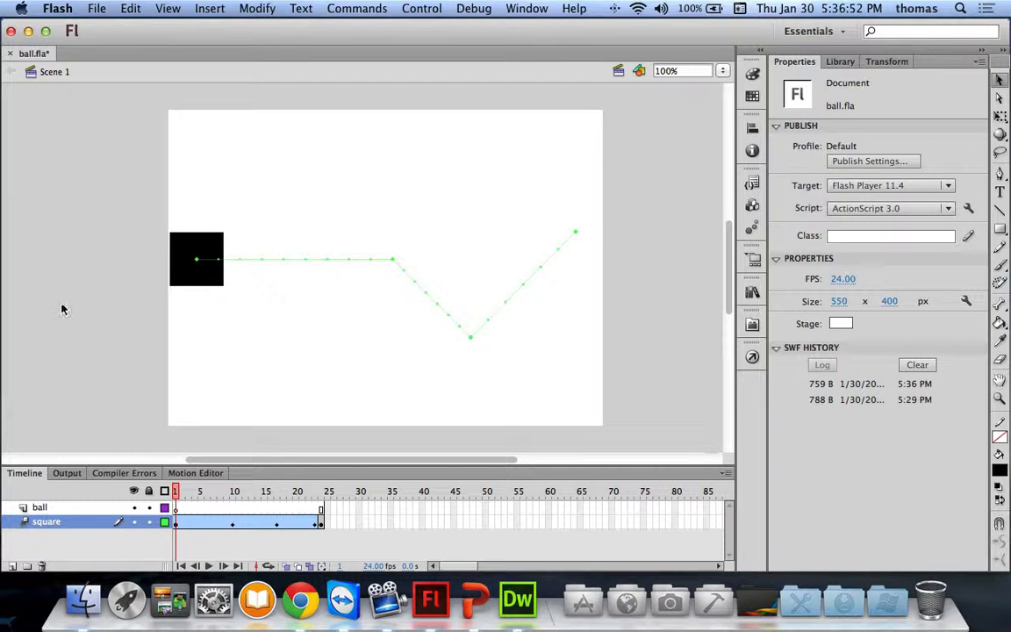
pyautogui.click(59, 509)
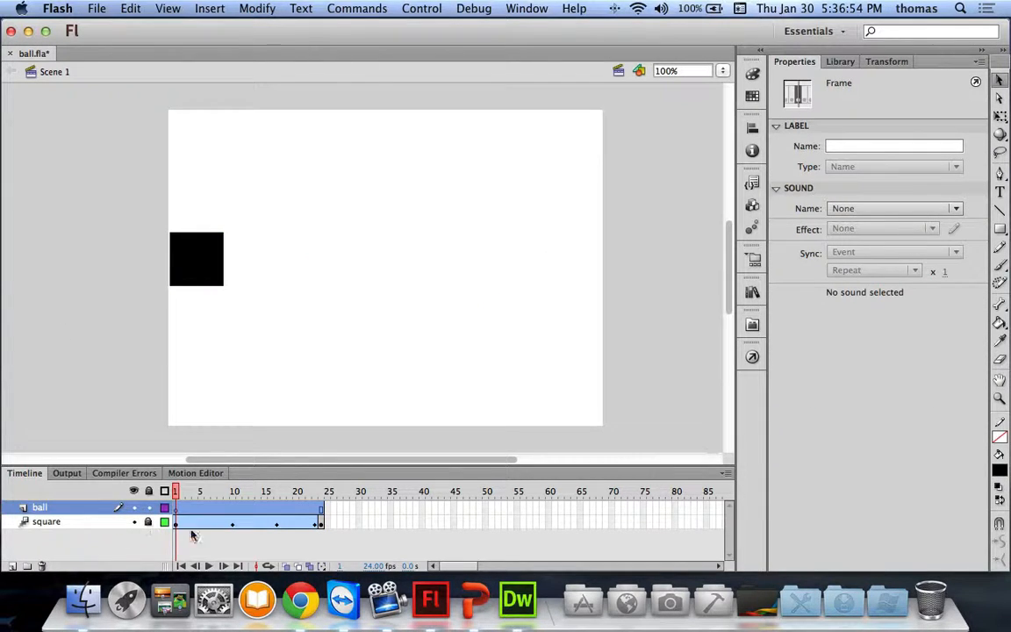
# Step: Draw a circle at the stage's bottom-left on the ball layer and fill it with a radial gradient
pyautogui.click(998, 228)
pyautogui.click(909, 249)
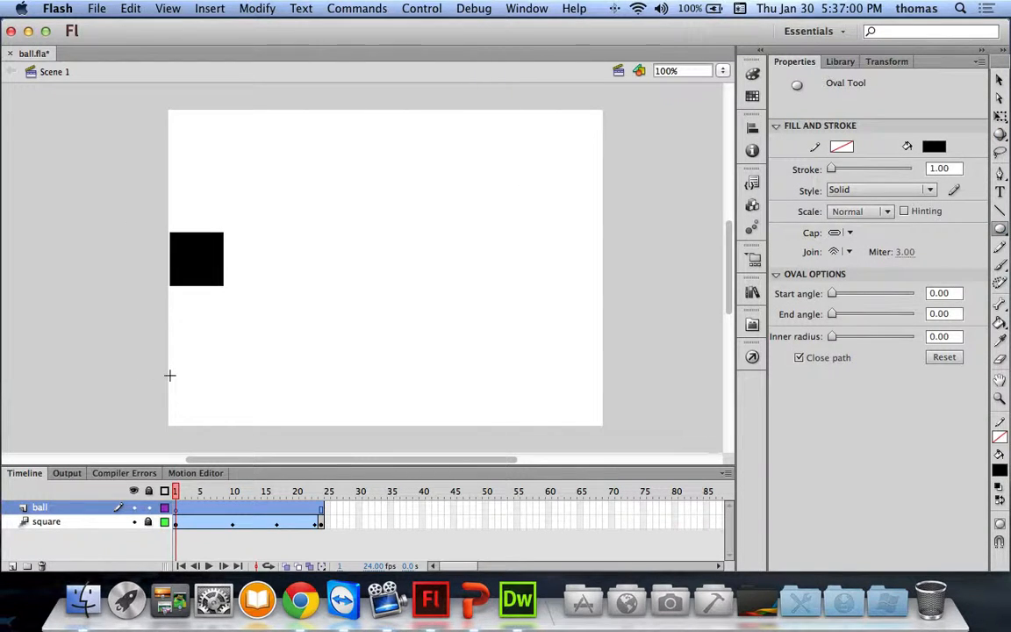
pyautogui.moveTo(169, 375); pyautogui.dragTo(219, 424)
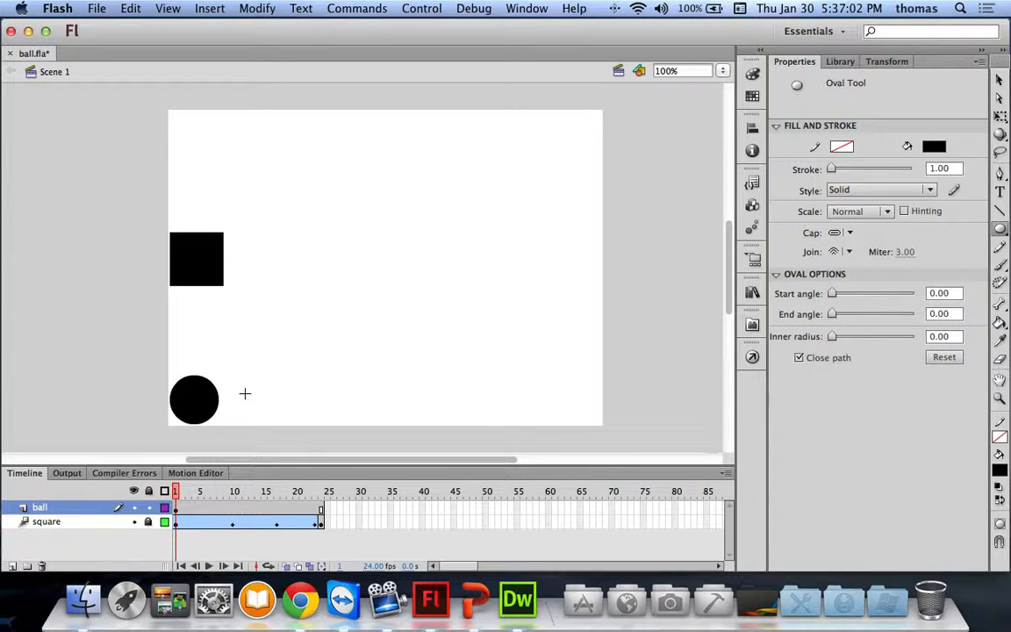
pyautogui.click(998, 81)
pyautogui.click(213, 402)
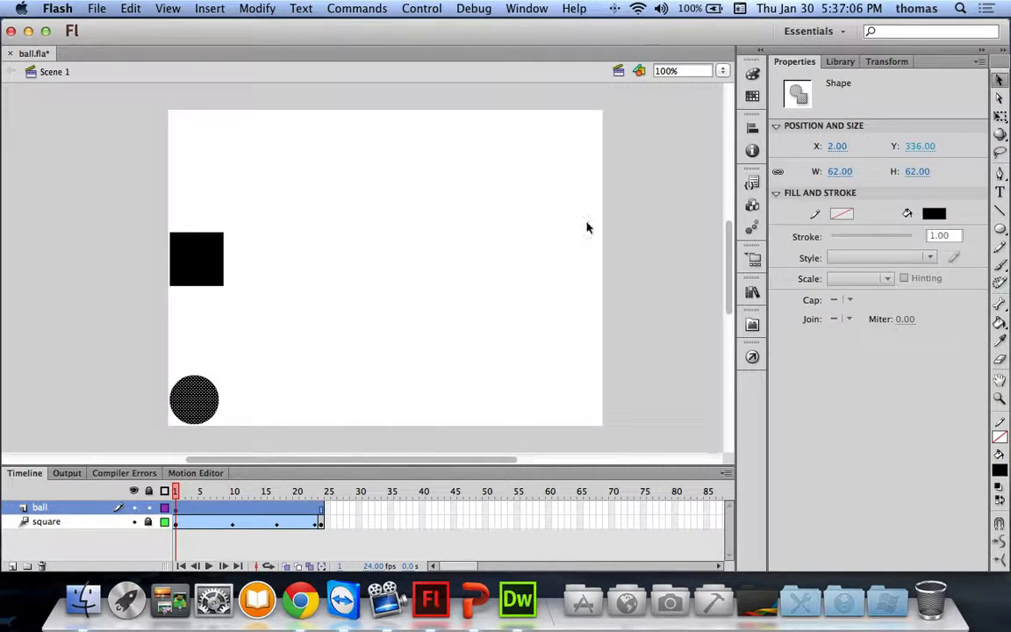
pyautogui.click(752, 74)
pyautogui.click(666, 80)
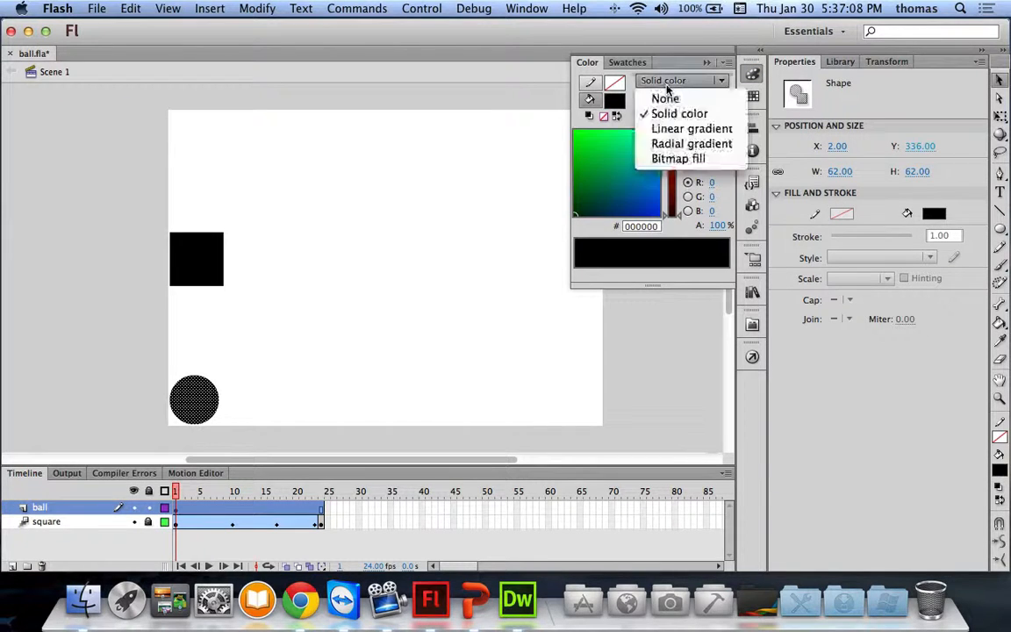
pyautogui.click(671, 144)
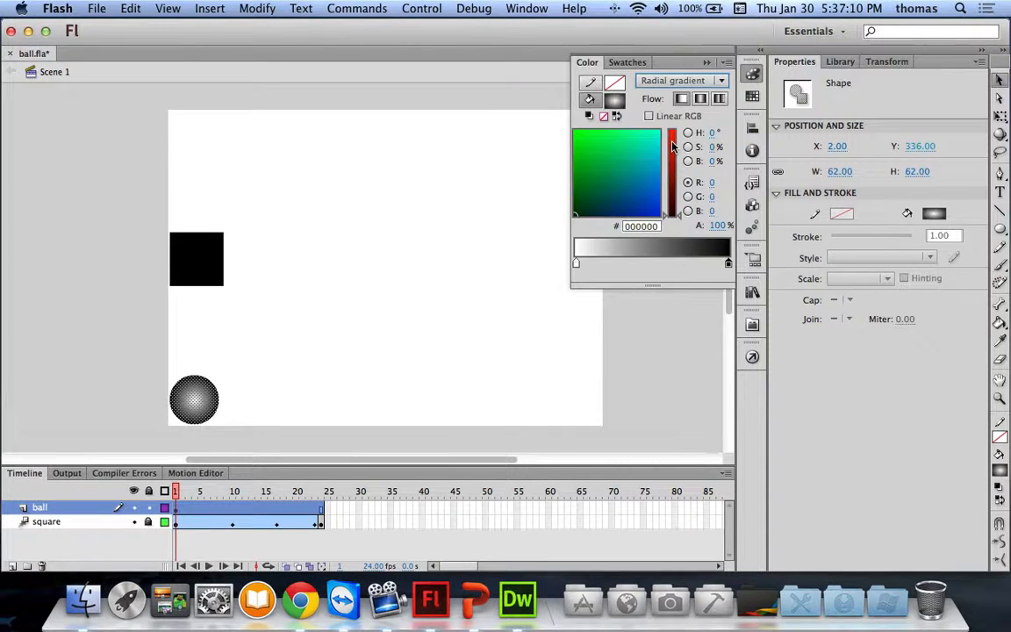
pyautogui.click(704, 300)
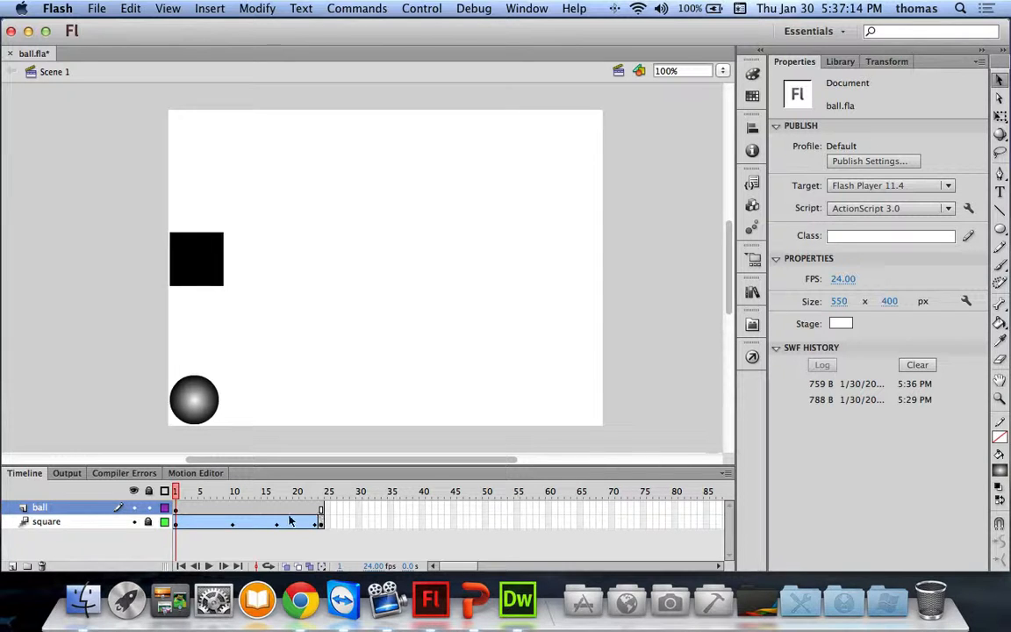
# Step: Motion-tween the ball to X 551, Y -55 beyond the top-right corner at frame 24, then play it
pyautogui.click(259, 513)
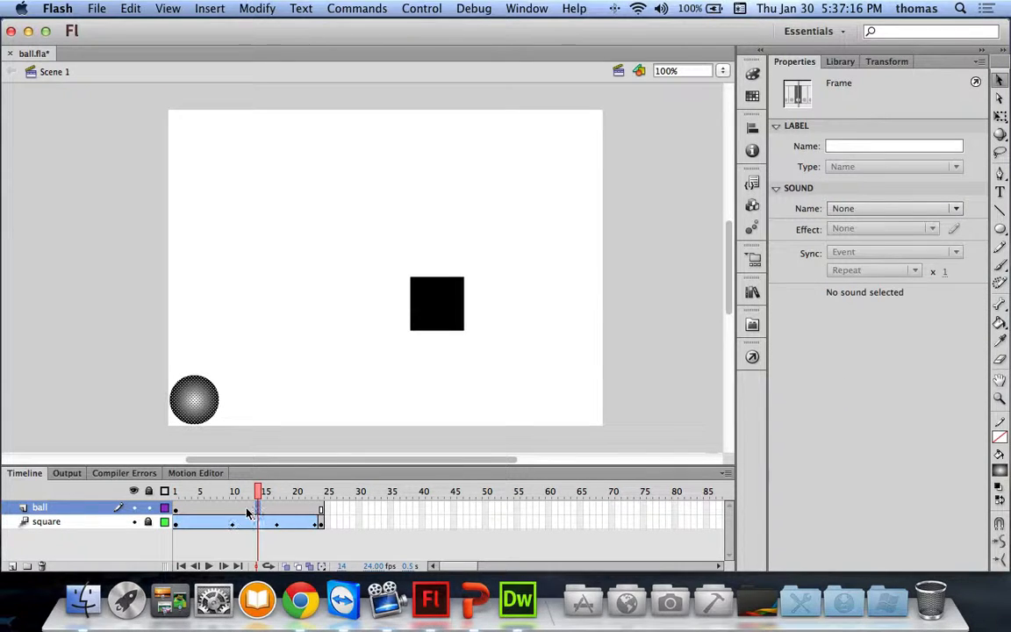
pyautogui.click(232, 512)
pyautogui.rightClick(233, 511)
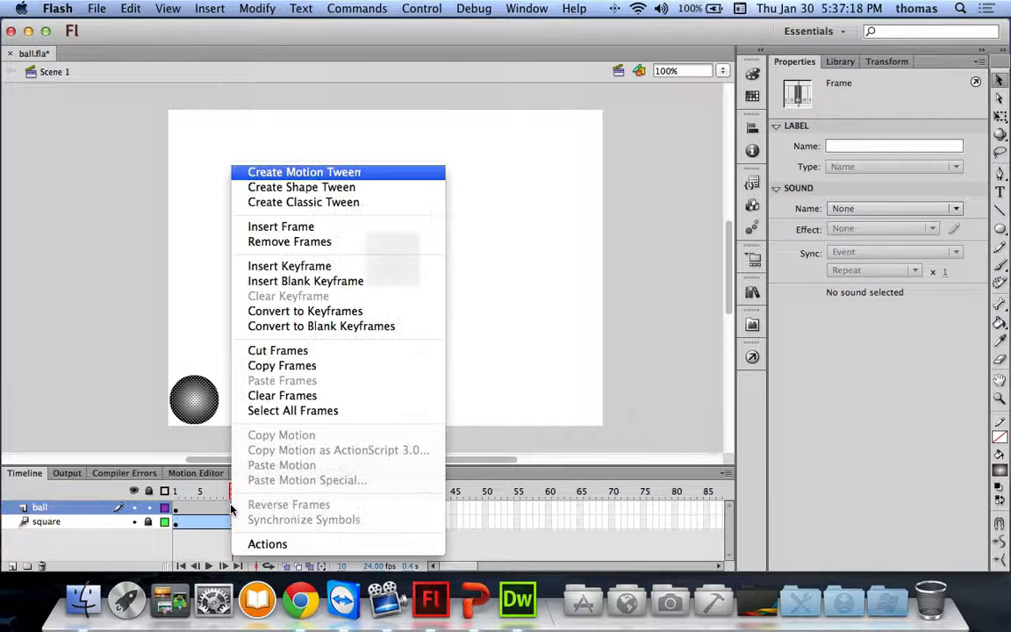
pyautogui.click(312, 173)
pyautogui.click(651, 355)
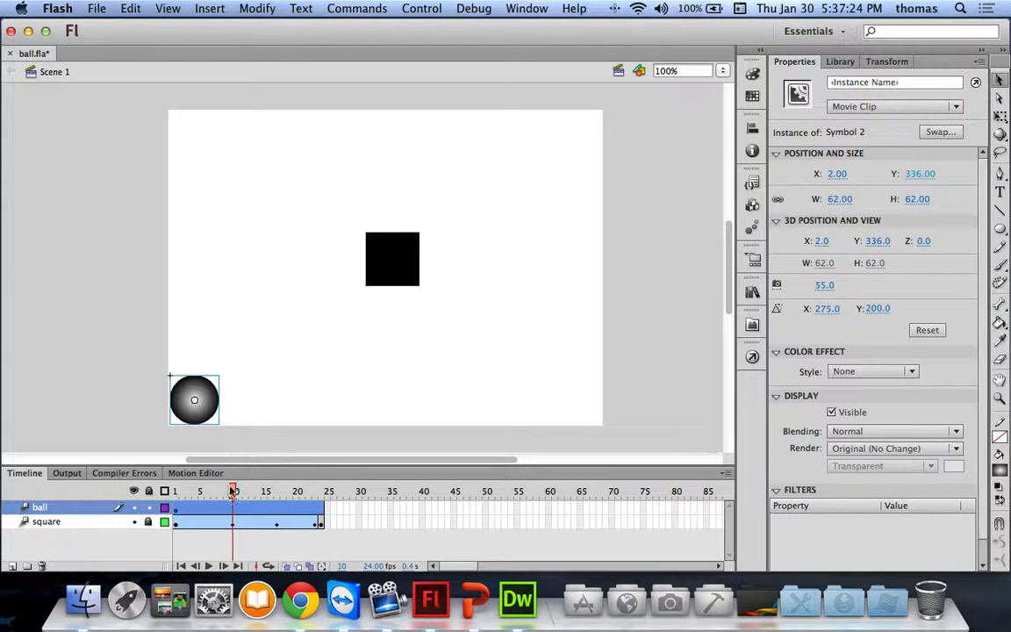
pyautogui.moveTo(242, 498); pyautogui.dragTo(322, 495)
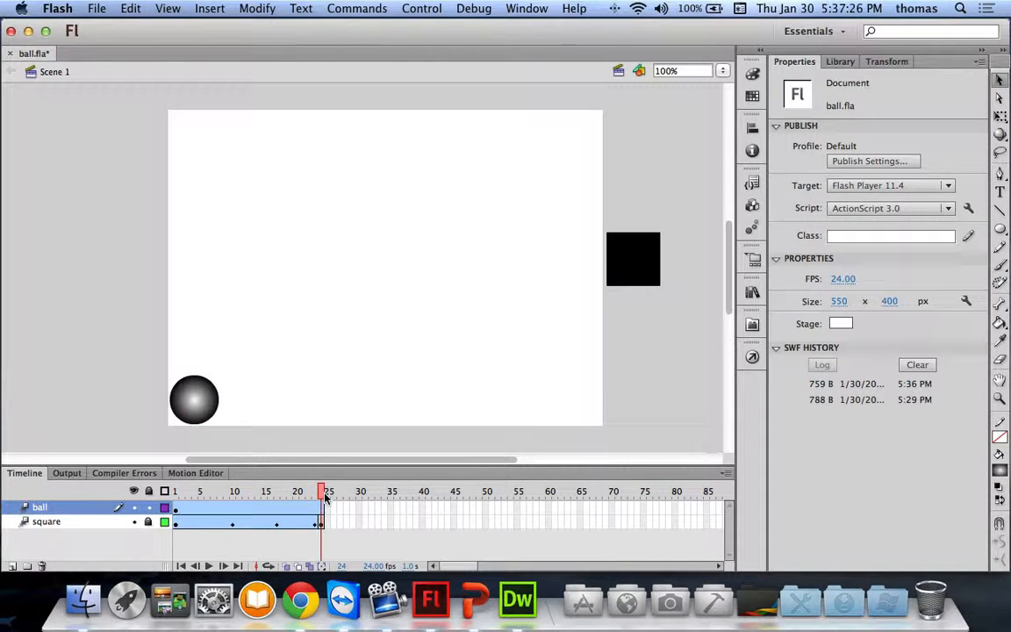
pyautogui.moveTo(200, 406); pyautogui.dragTo(636, 99)
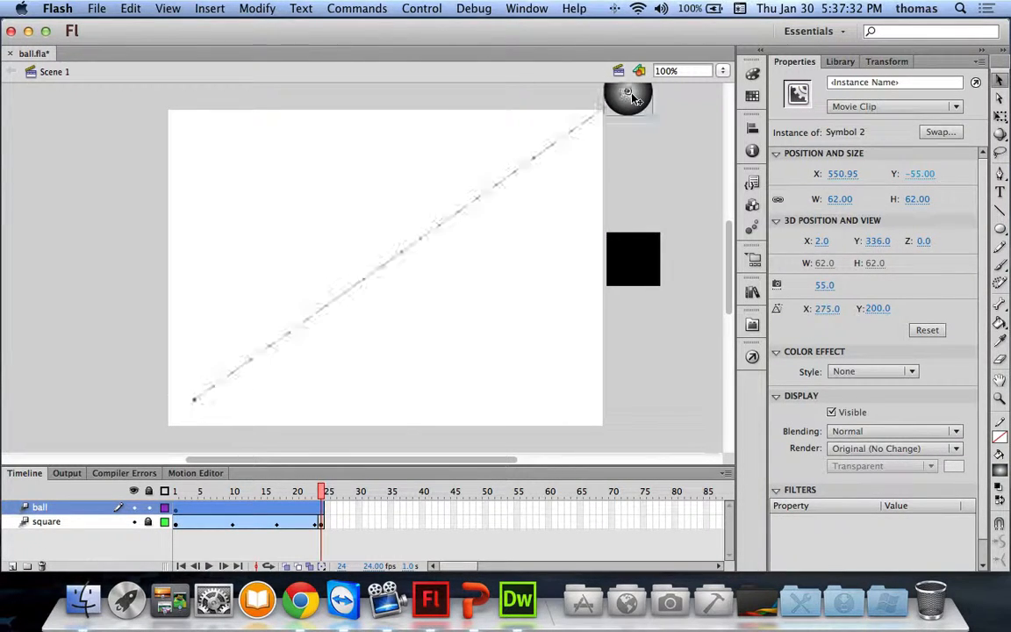
pyautogui.hscroll(5, 351, 496)
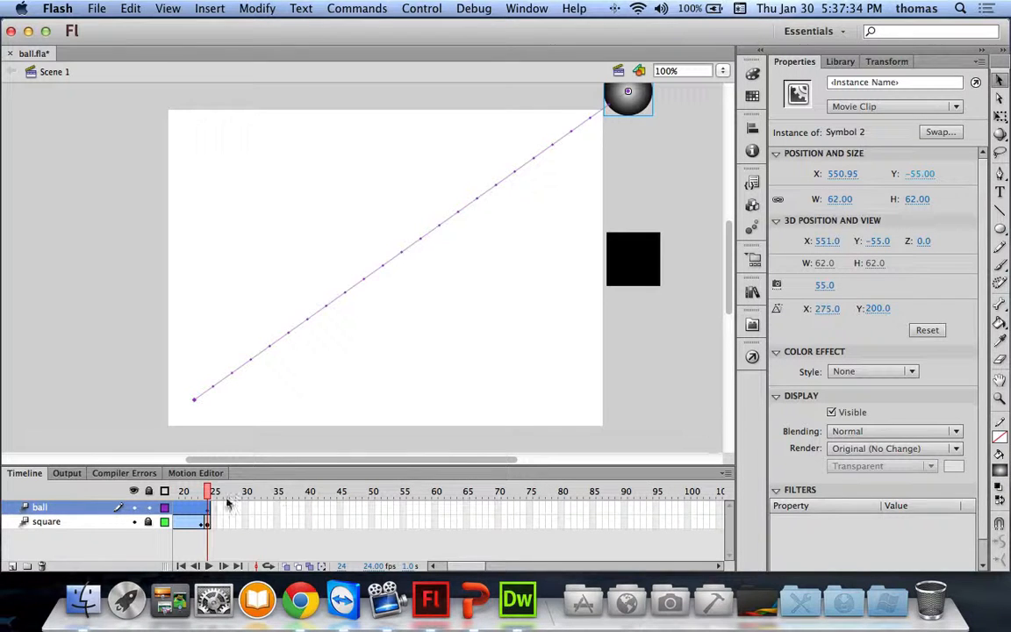
pyautogui.hscroll(-5, 317, 509)
pyautogui.press('Return')
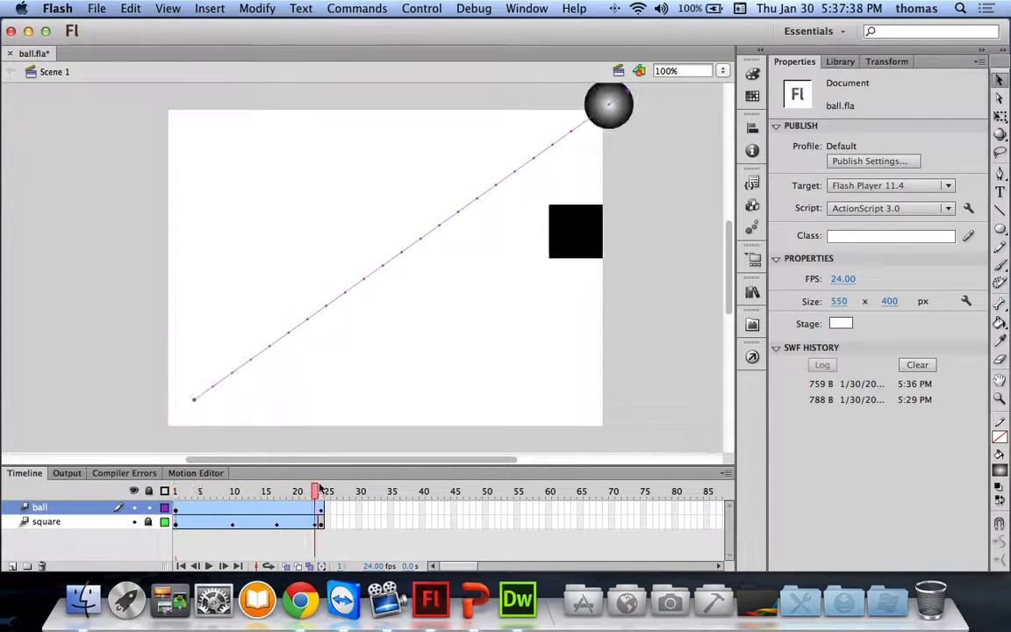
pyautogui.click(292, 489)
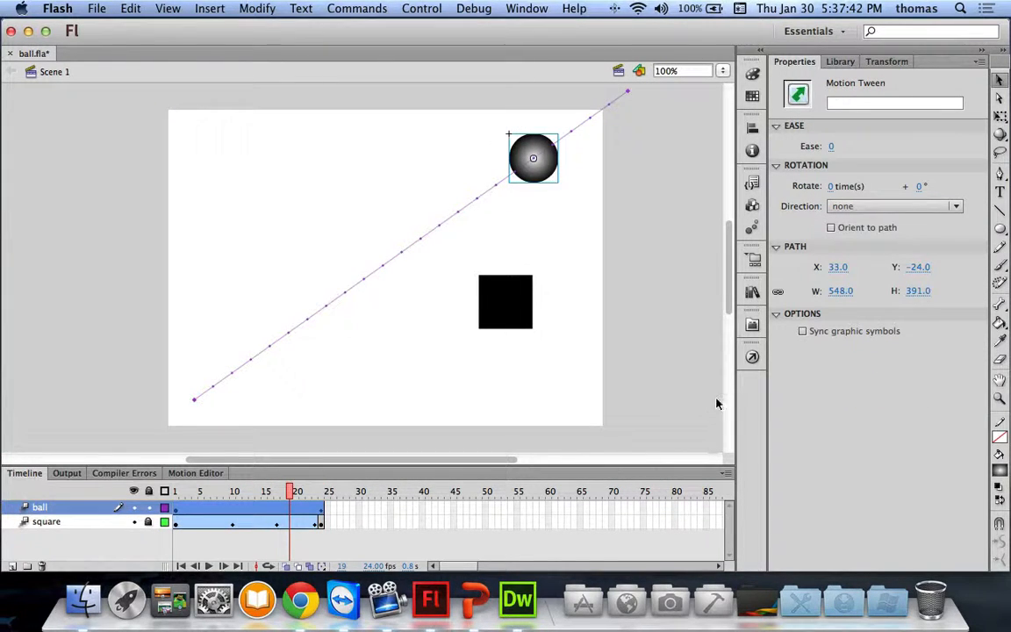
# Step: Publish the ball animation with CreateJS, preview ball.html in Chrome, and close the browser
pyautogui.click(752, 323)
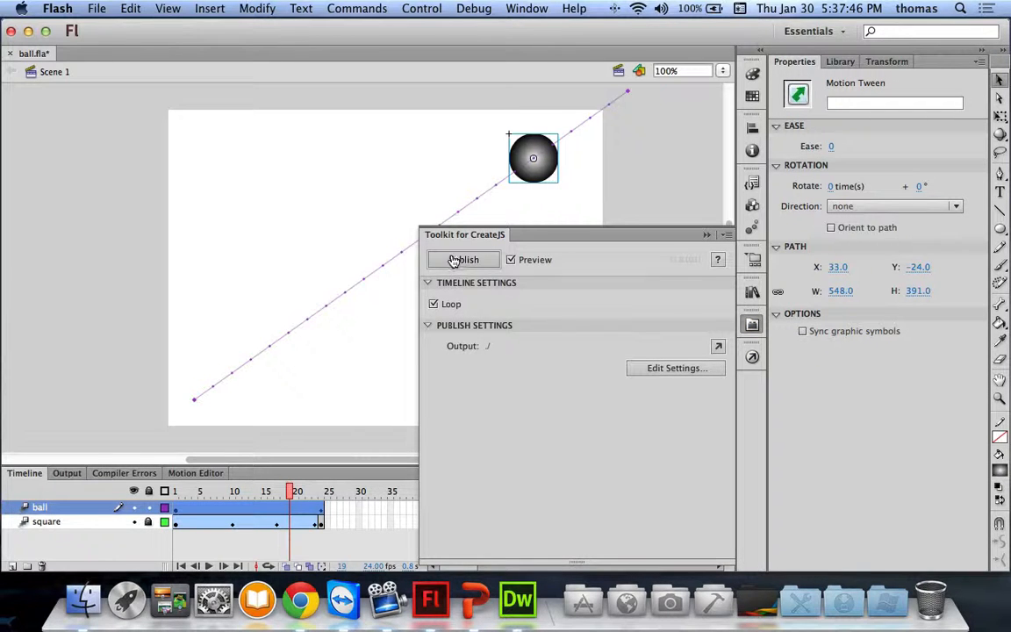
pyautogui.click(448, 263)
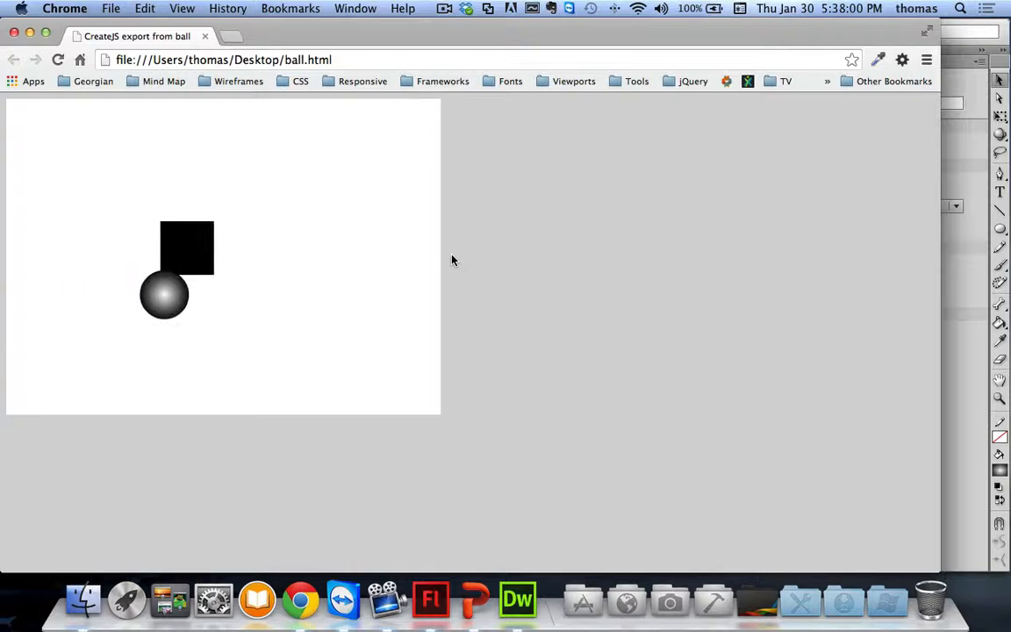
pyautogui.click(206, 37)
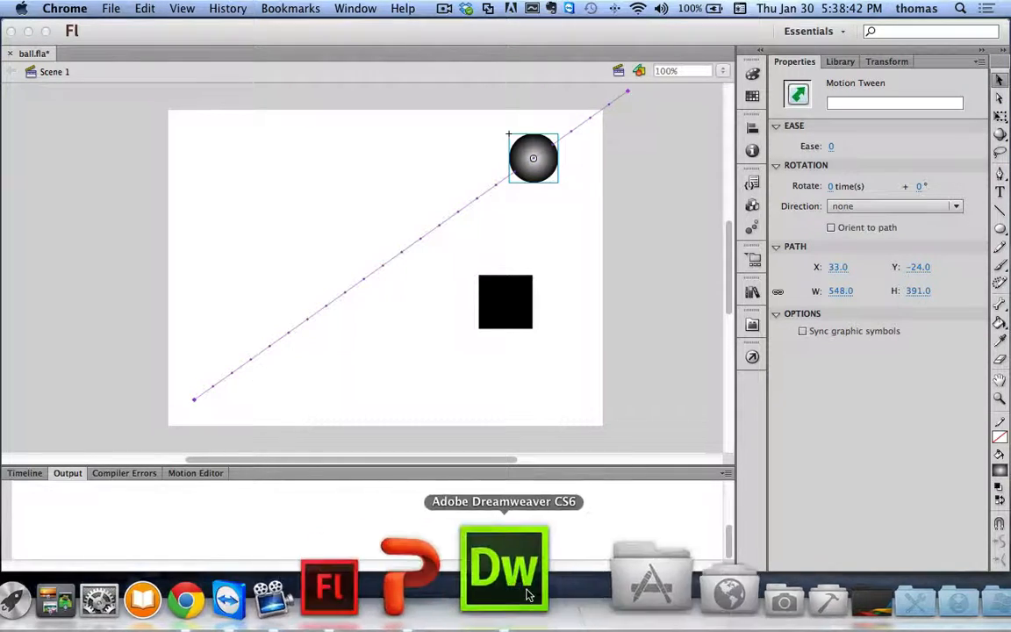
# Step: Start the PowerPoint slide show and advance two slides to 'Starting a New Project'
pyautogui.click(467, 596)
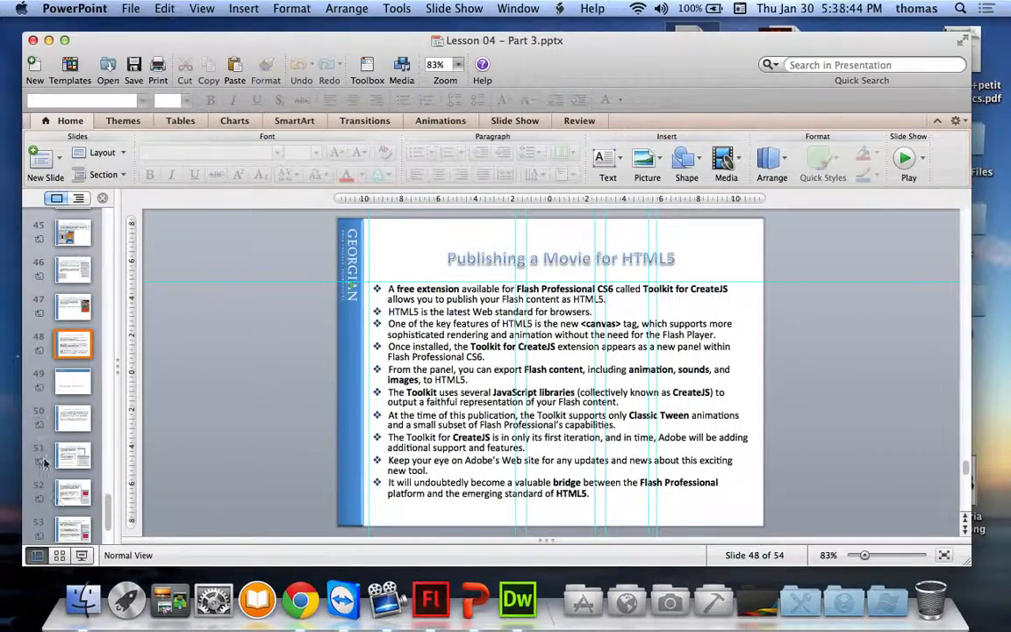
pyautogui.click(84, 556)
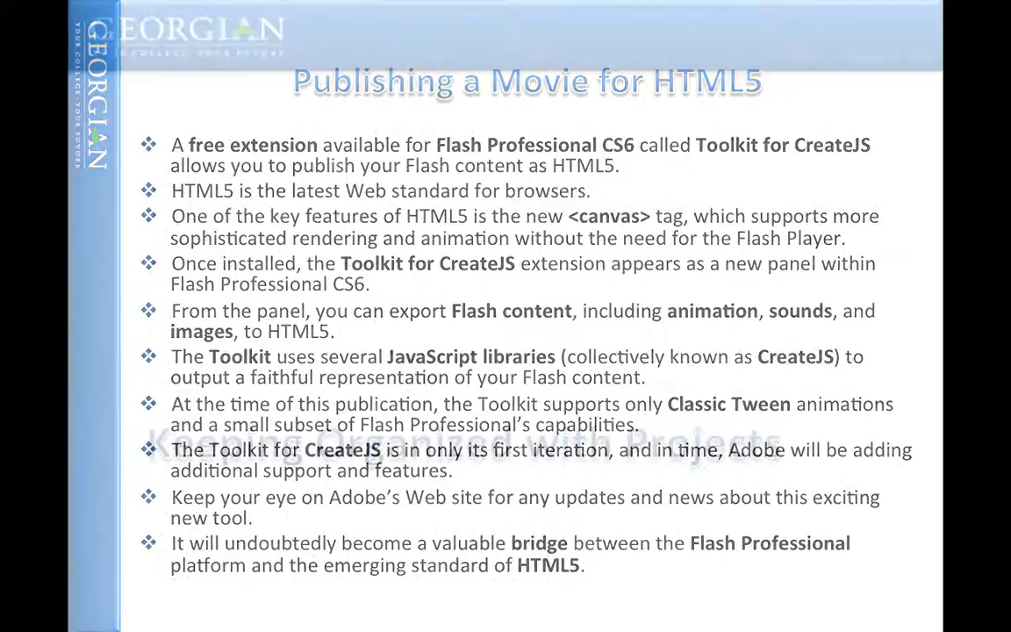
pyautogui.press('Right')
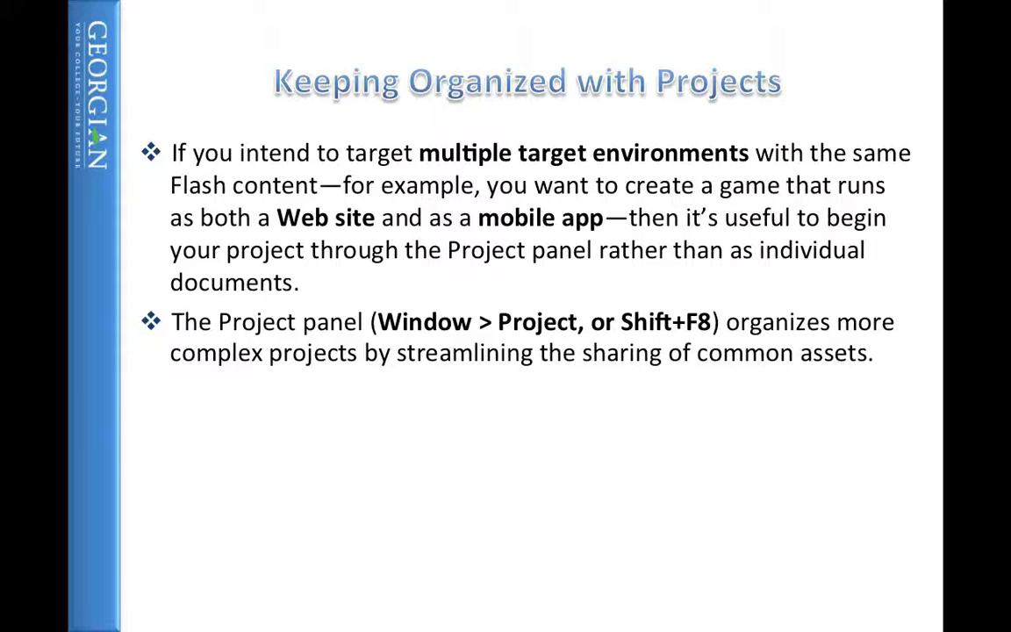
pyautogui.press('Right')
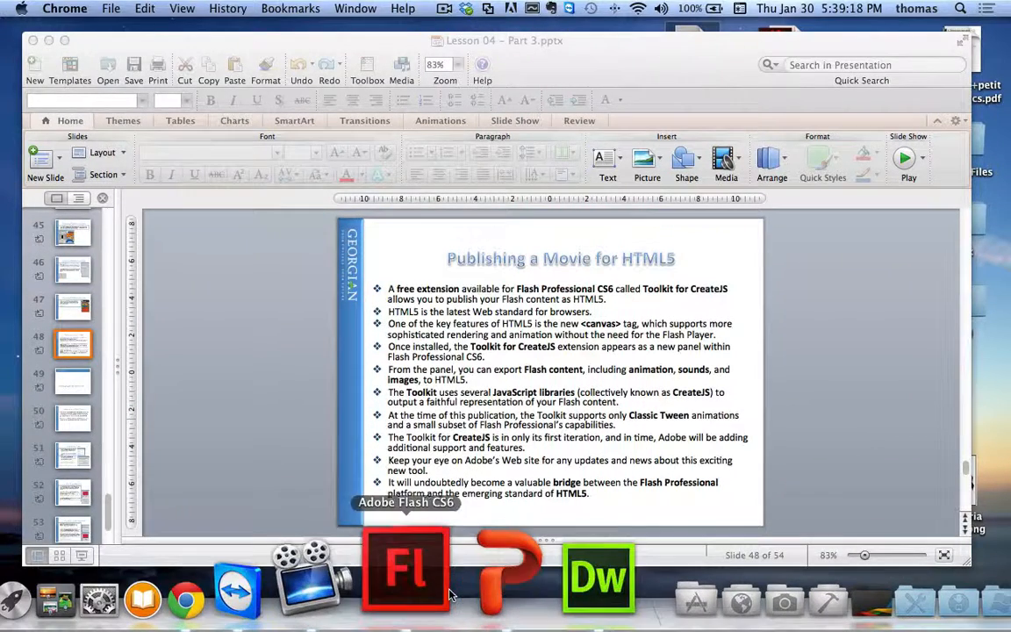
# Step: Create a project named 'ballandsquare' rooted on the Desktop, targeting Flash Player 11.4
pyautogui.click(399, 607)
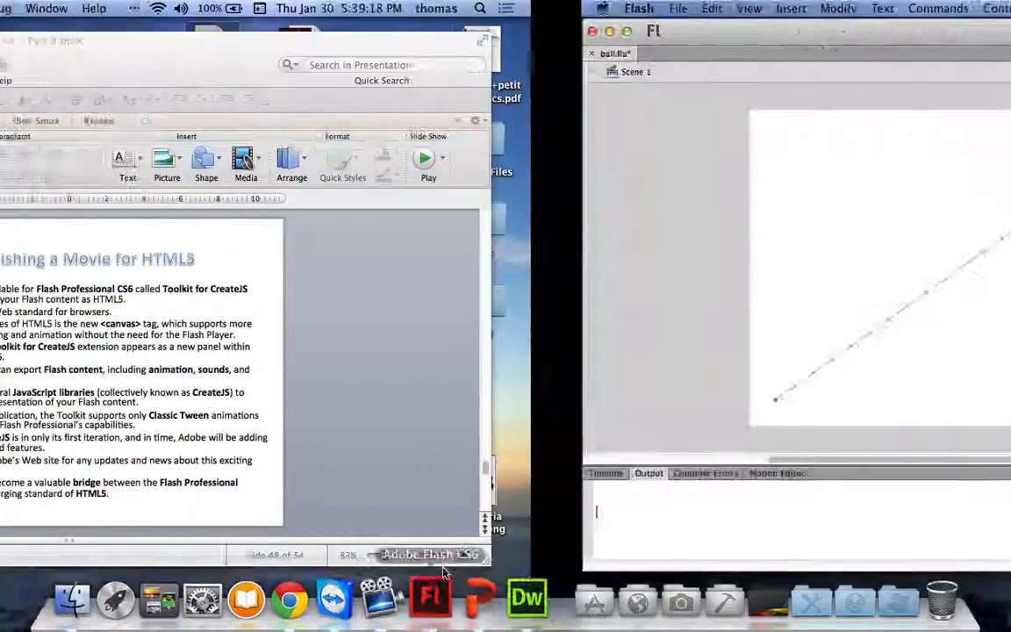
pyautogui.click(529, 8)
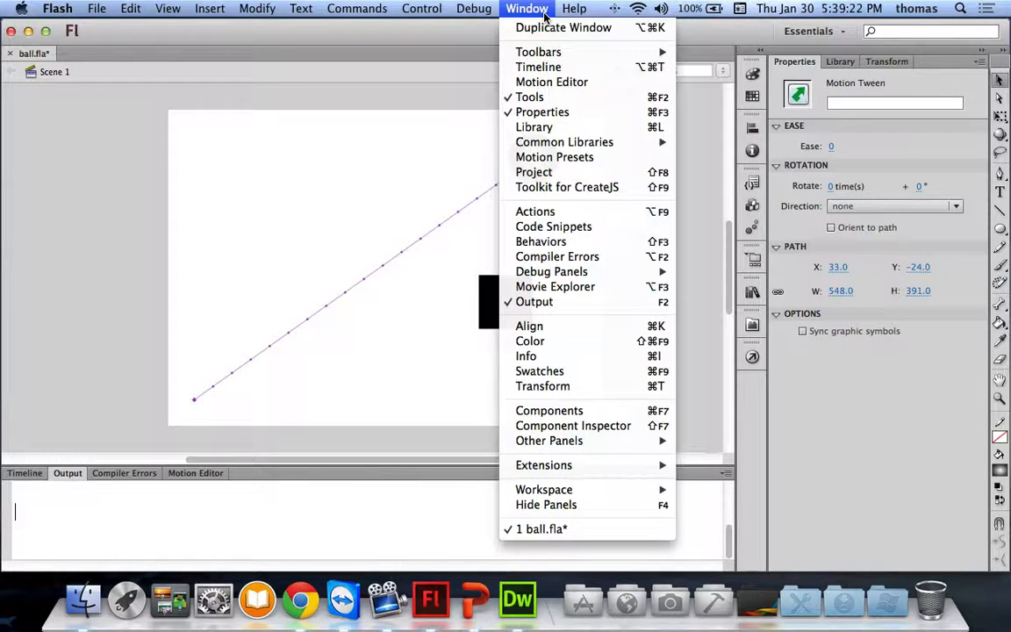
pyautogui.click(537, 172)
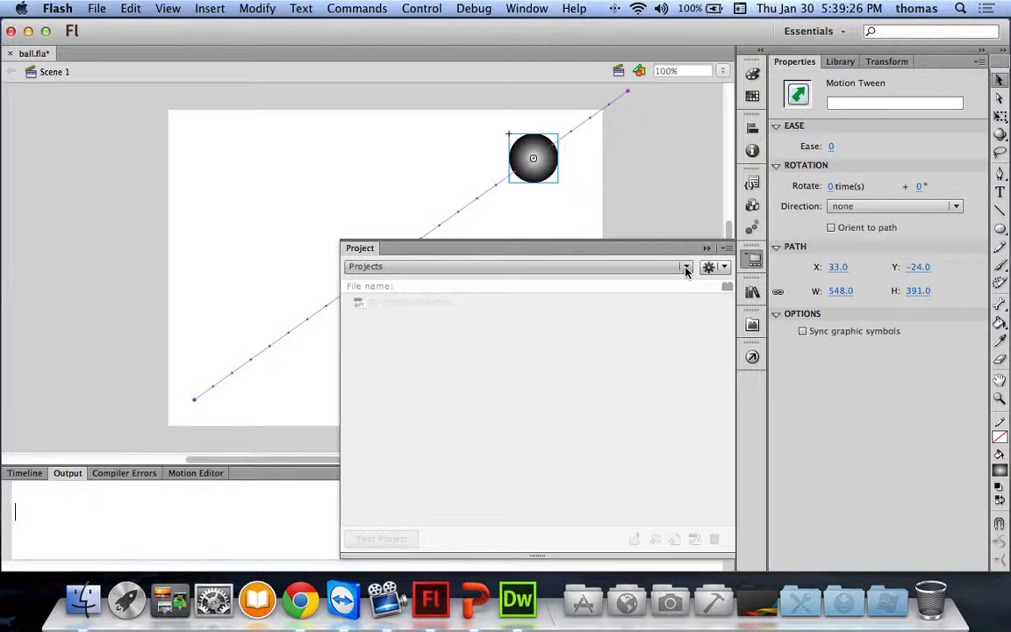
pyautogui.click(685, 267)
pyautogui.click(411, 284)
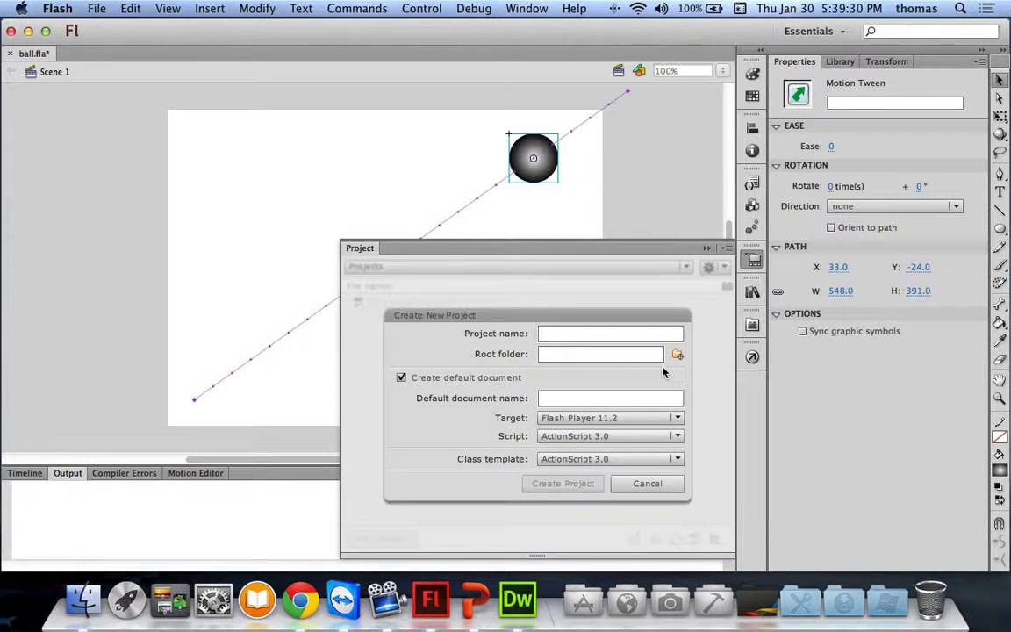
pyautogui.write('ballandsquare')
pyautogui.click(674, 354)
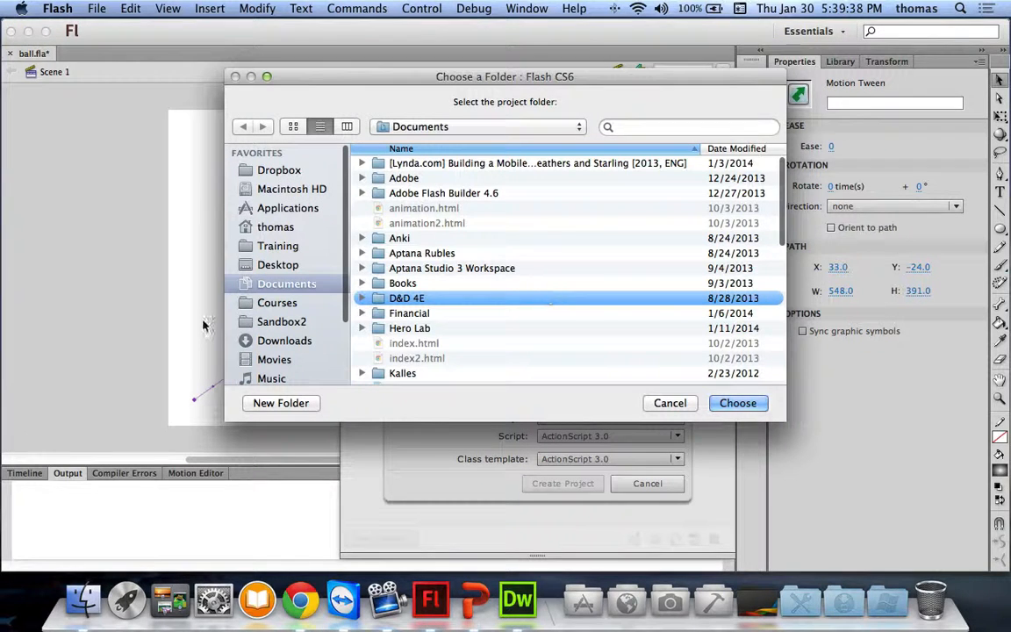
pyautogui.click(277, 264)
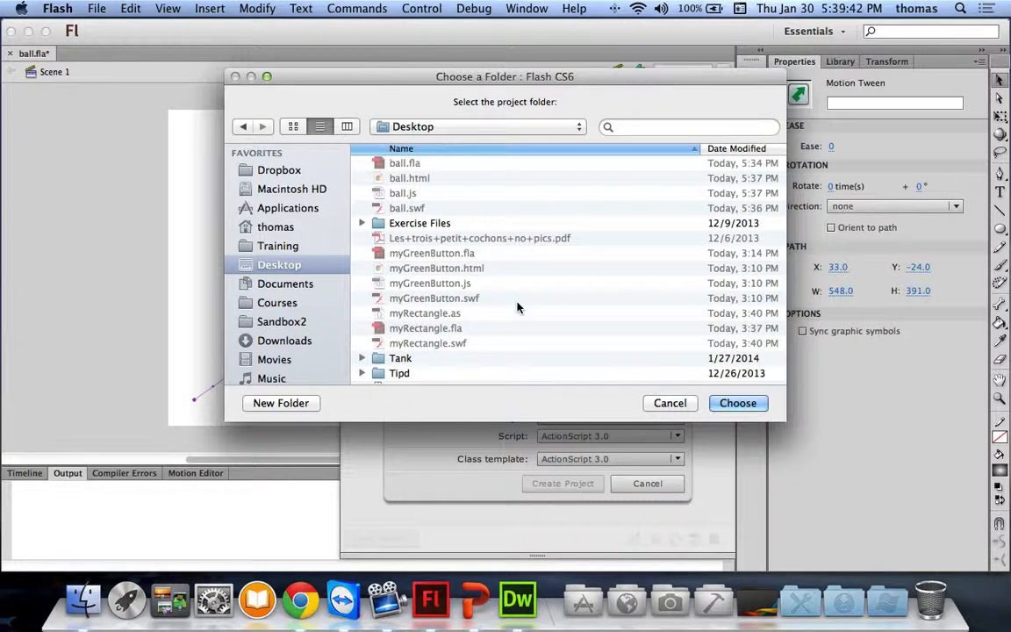
pyautogui.click(715, 403)
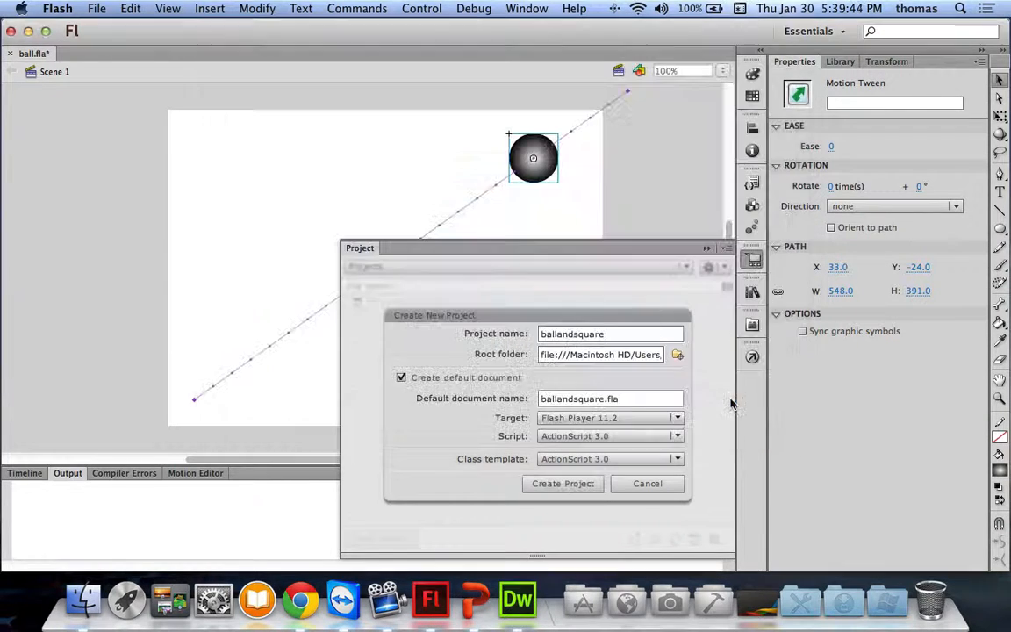
pyautogui.click(605, 419)
pyautogui.click(580, 480)
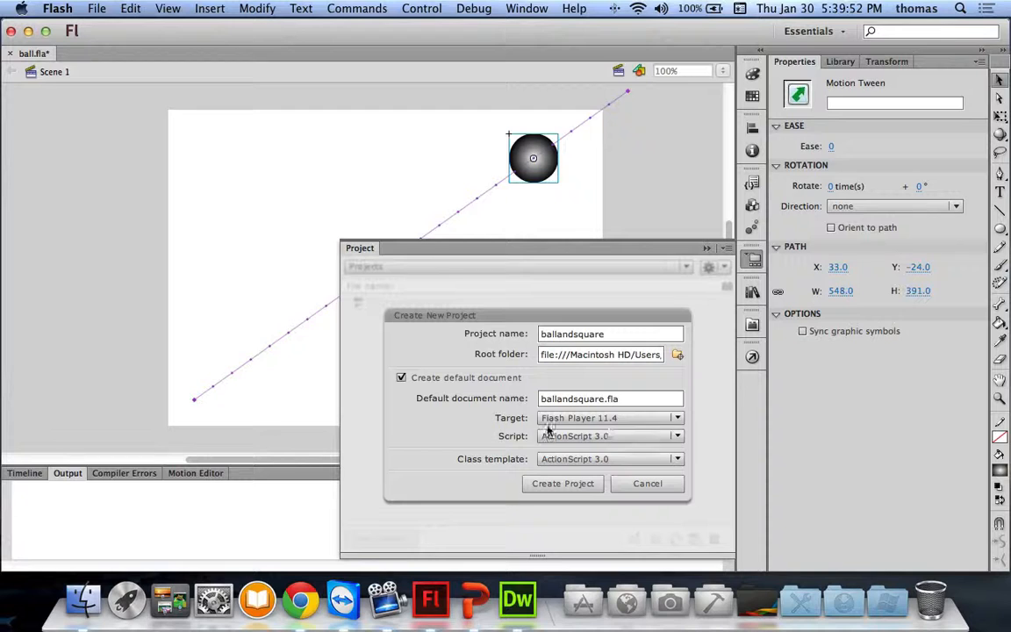
pyautogui.click(571, 488)
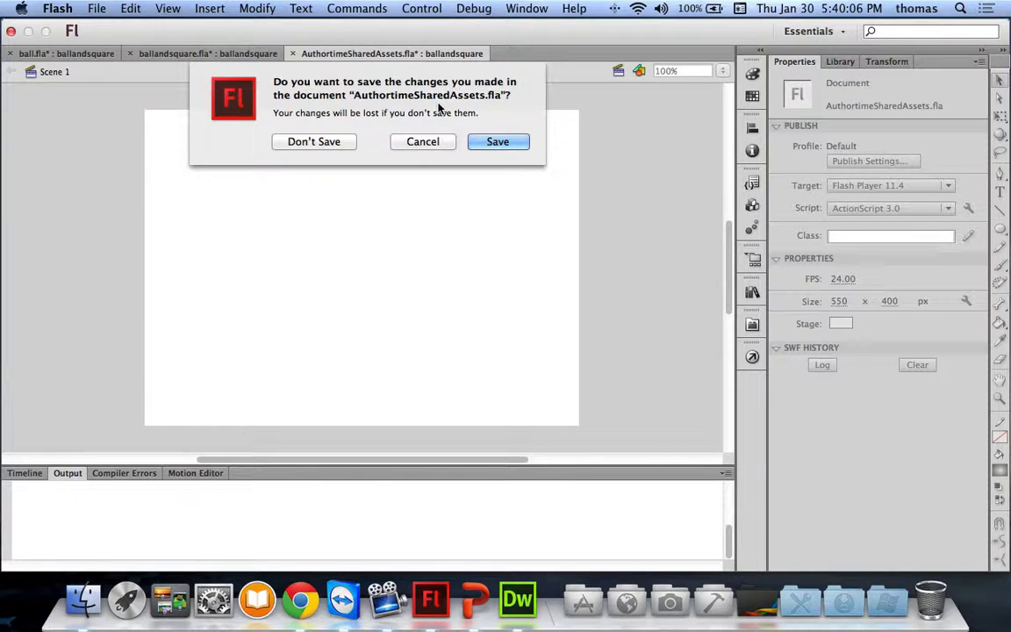
# Step: Save ballandsquare.fla and close its document
pyautogui.click(497, 142)
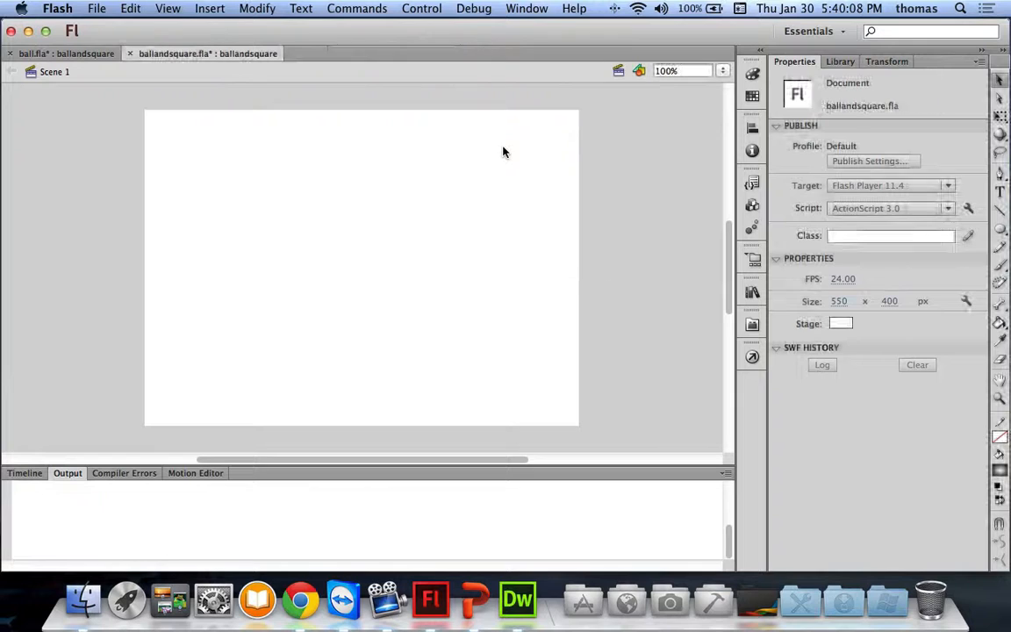
pyautogui.press('super+s')
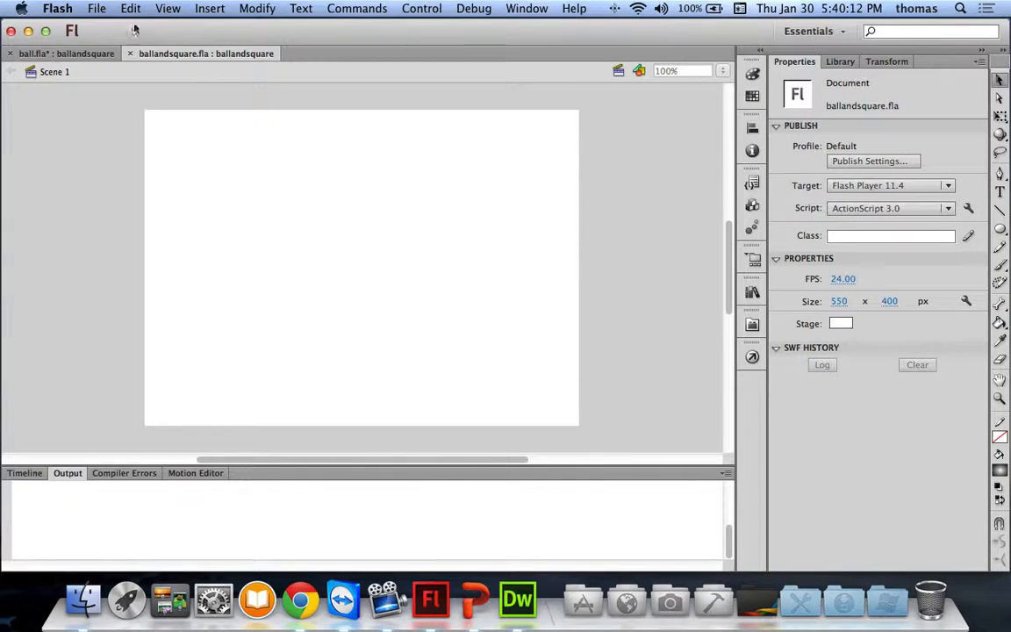
pyautogui.click(130, 54)
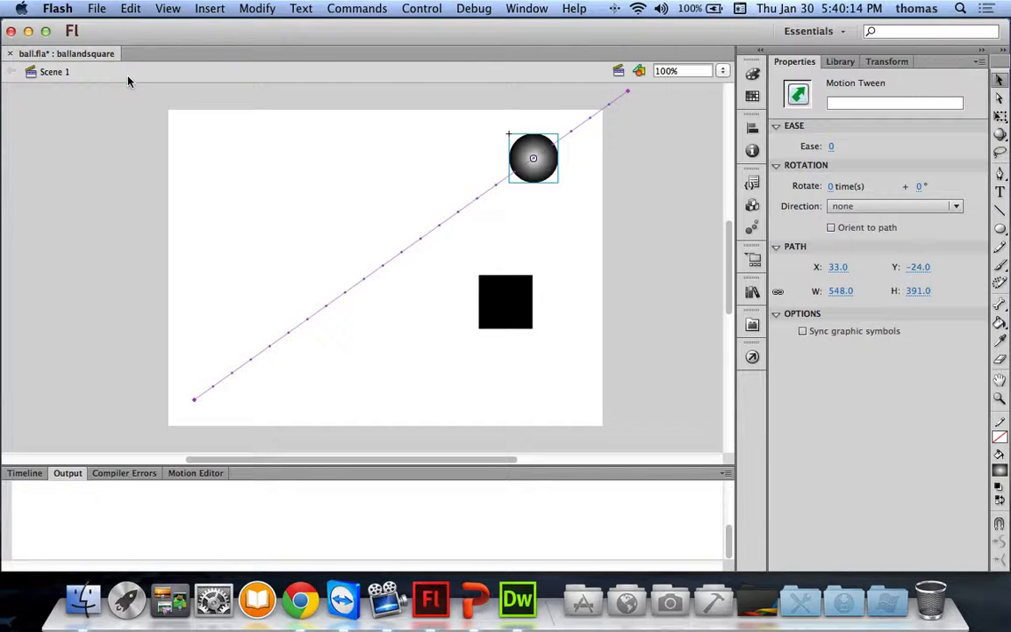
# Step: Save ball.fla and show its Library listing Symbol 1, Symbol 2 and Tween 1–5
pyautogui.press('super+s')
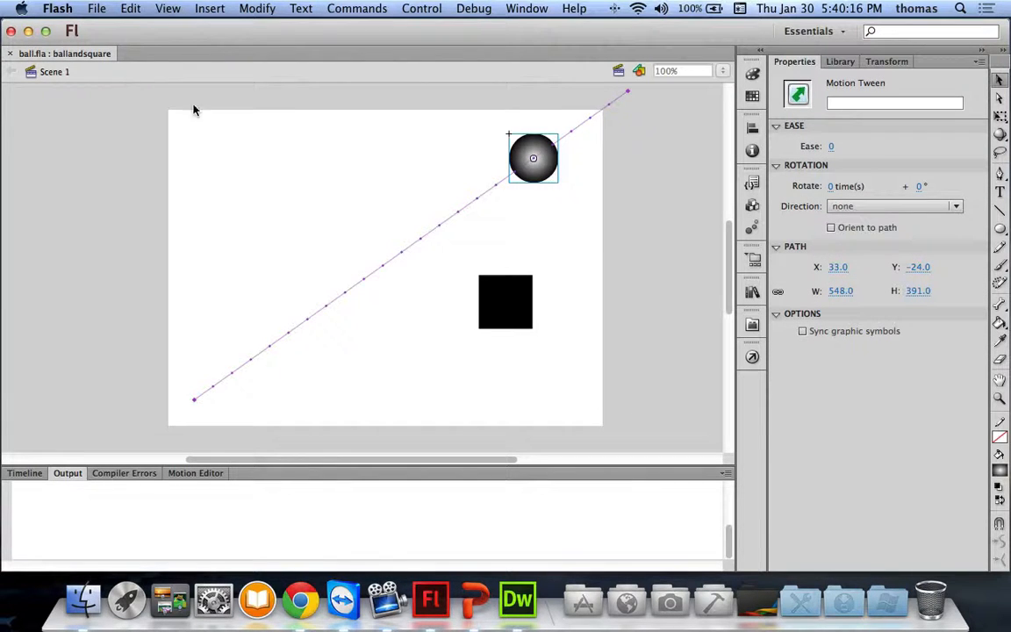
pyautogui.click(839, 62)
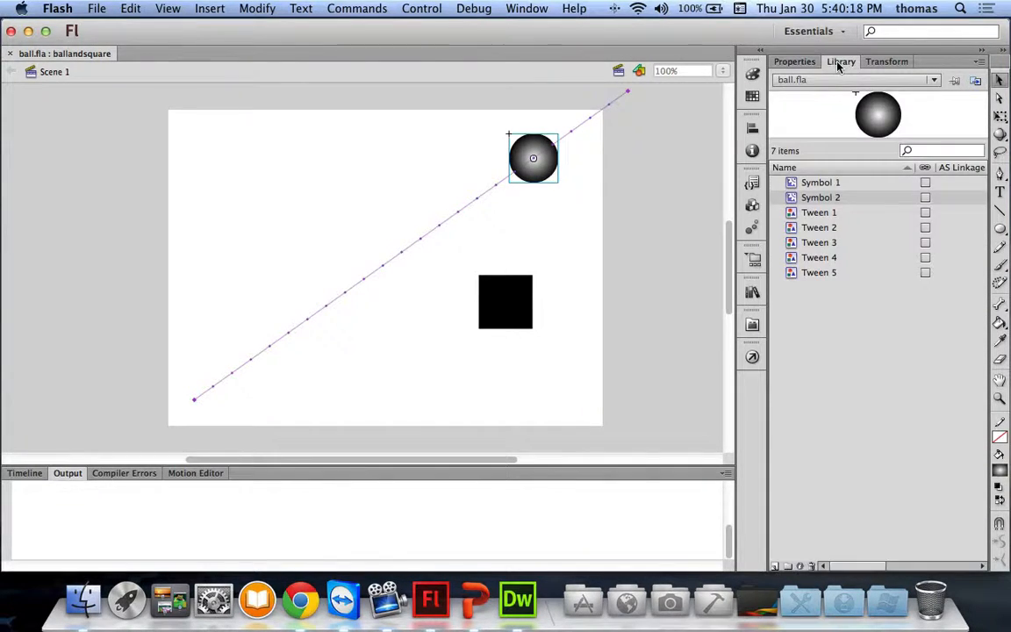
pyautogui.click(932, 81)
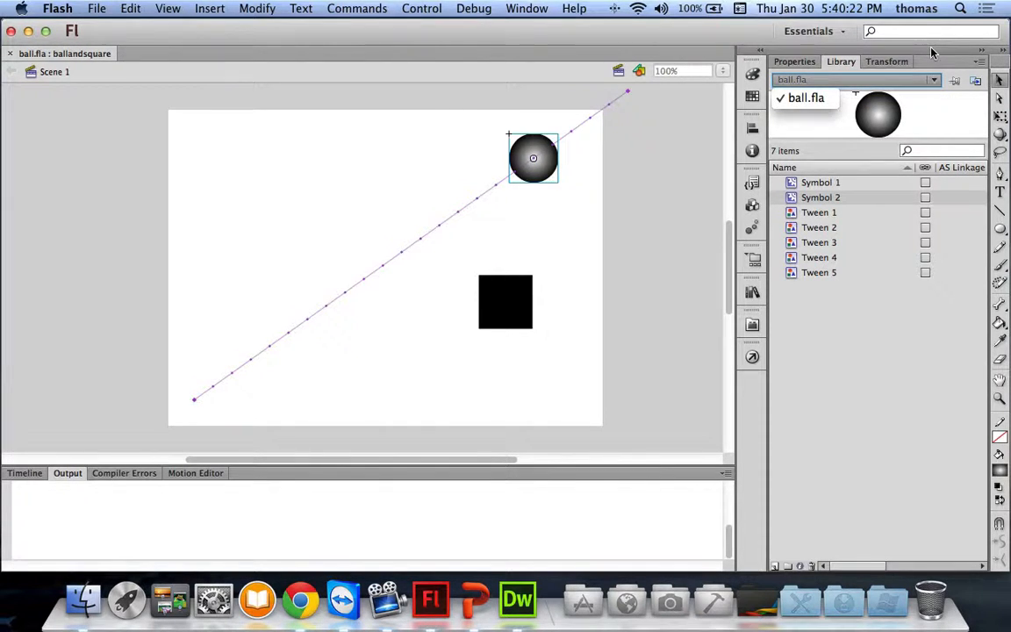
pyautogui.click(932, 52)
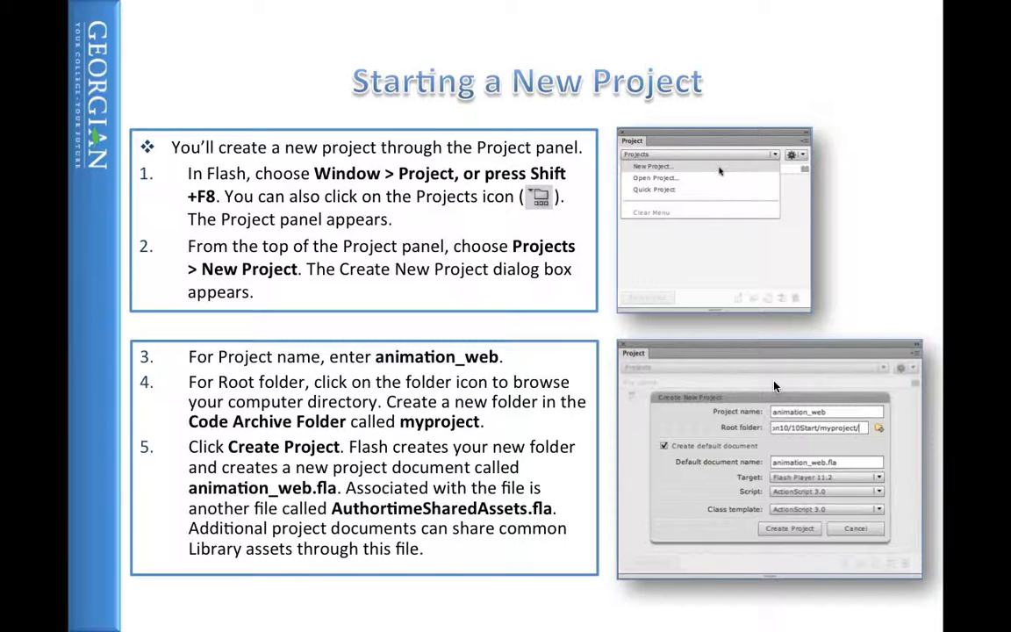
# Step: End the slide show, minimize the windows, replay from slide 51, then close the presentation
pyautogui.press('Escape')
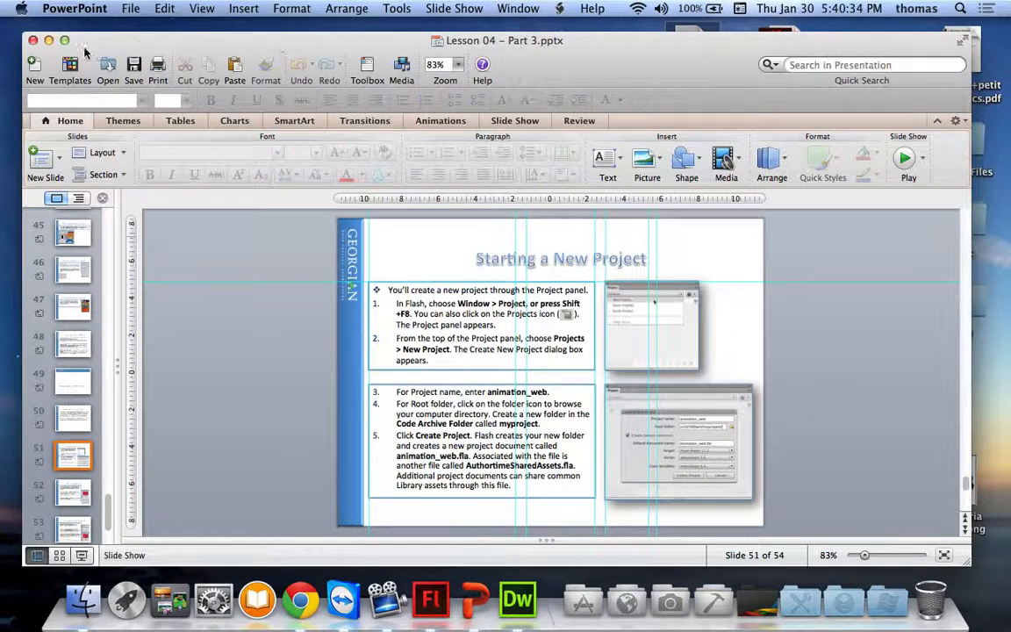
pyautogui.click(48, 41)
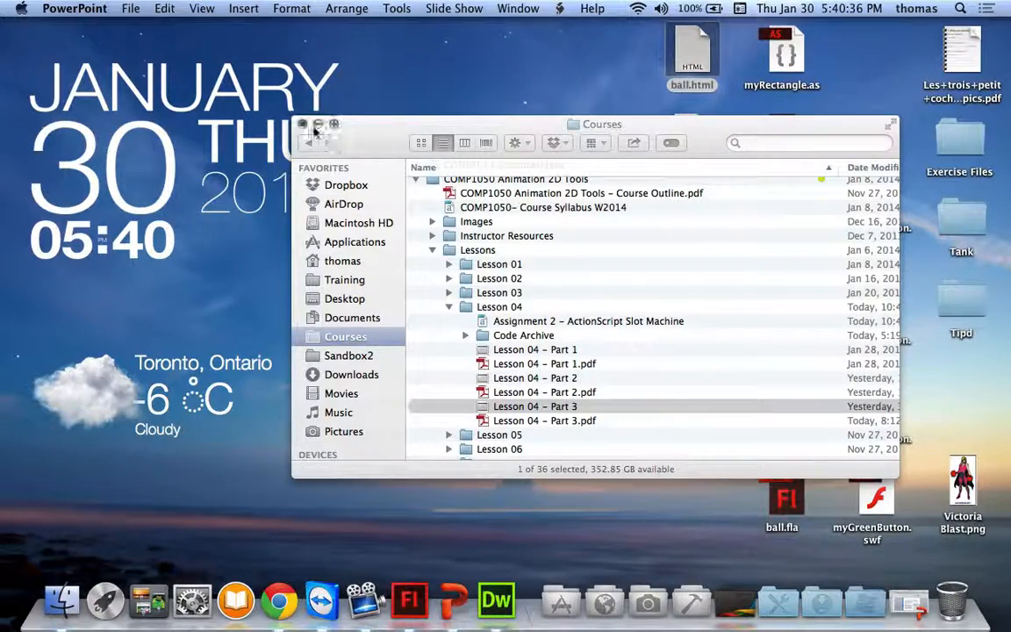
pyautogui.click(317, 124)
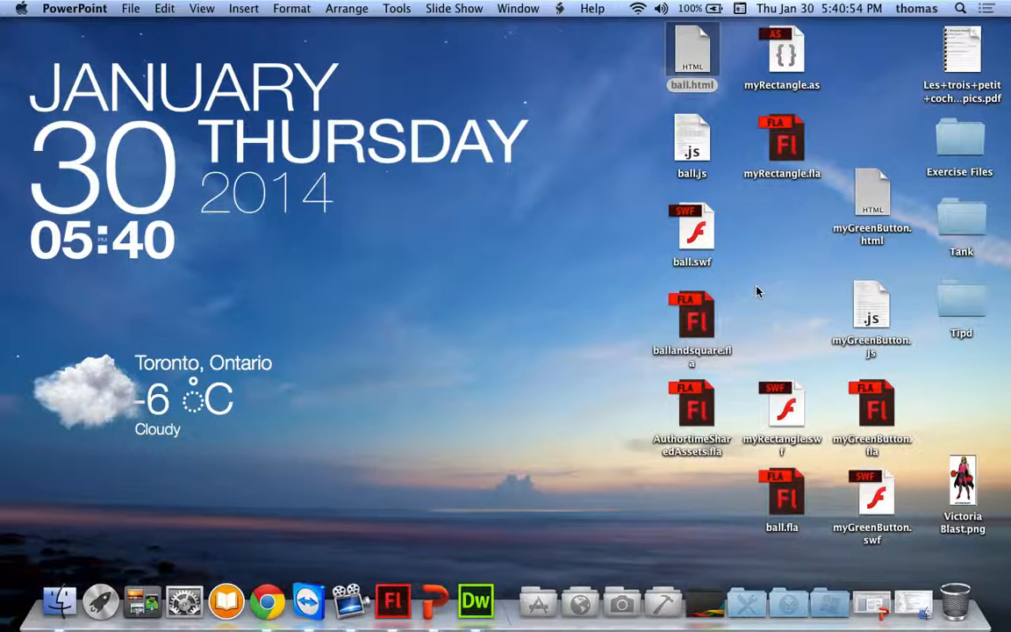
pyautogui.press('super+Tab')
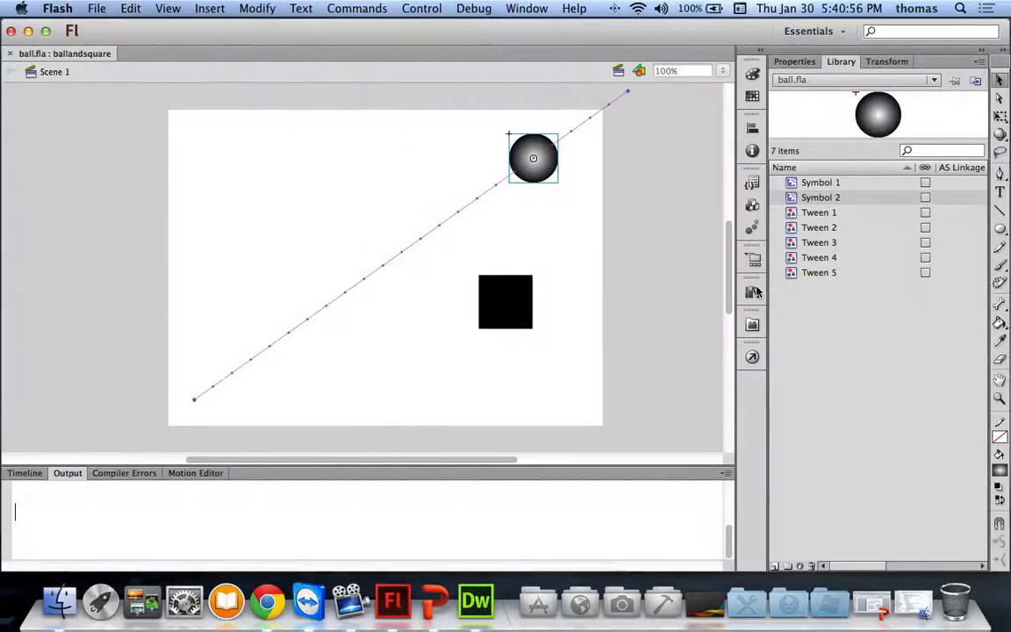
pyautogui.click(443, 592)
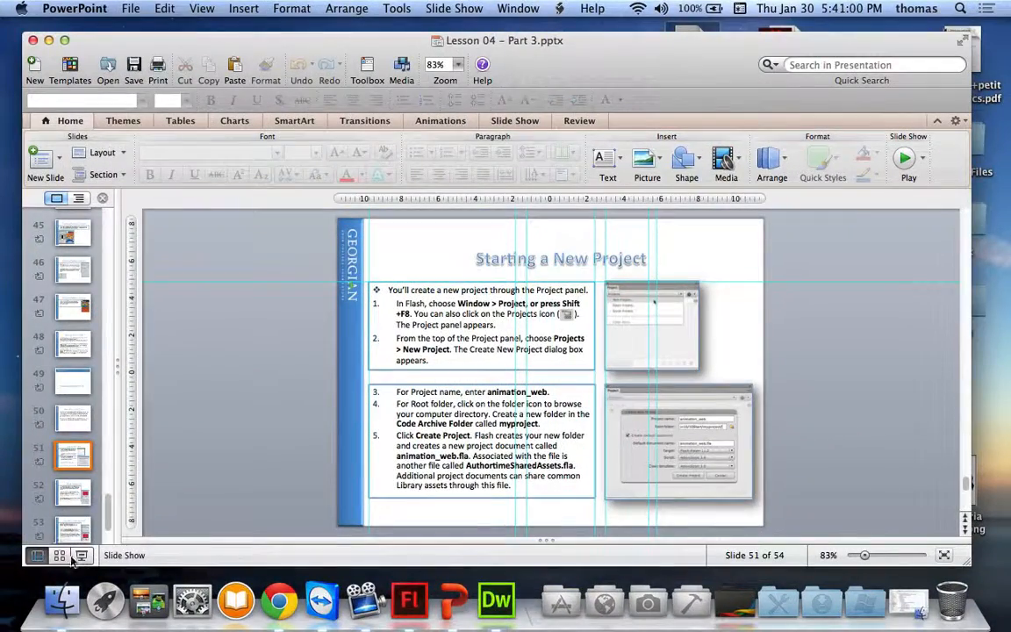
pyautogui.click(82, 555)
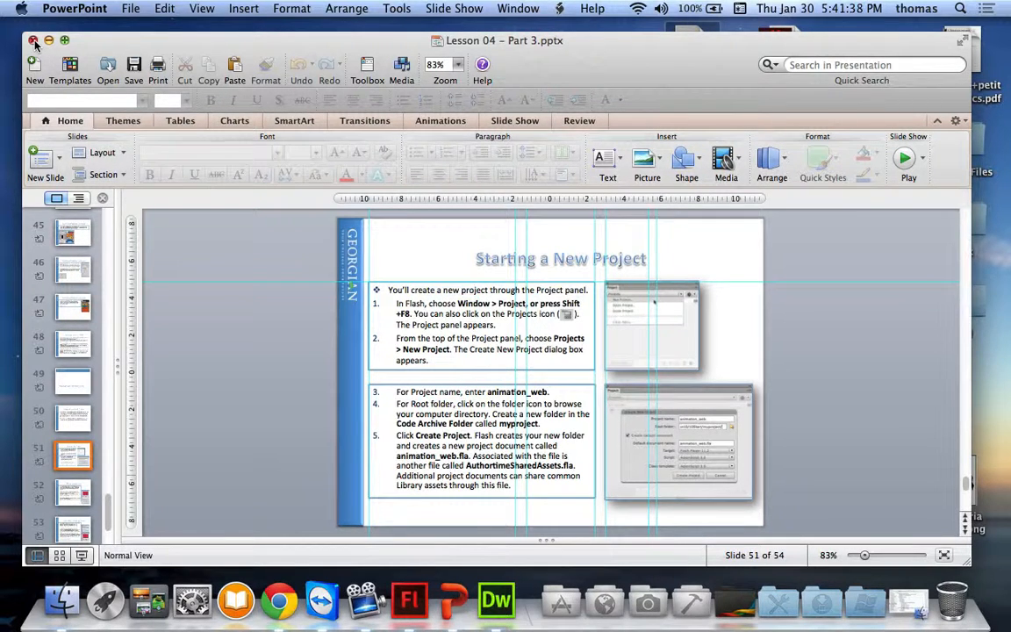
pyautogui.click(33, 40)
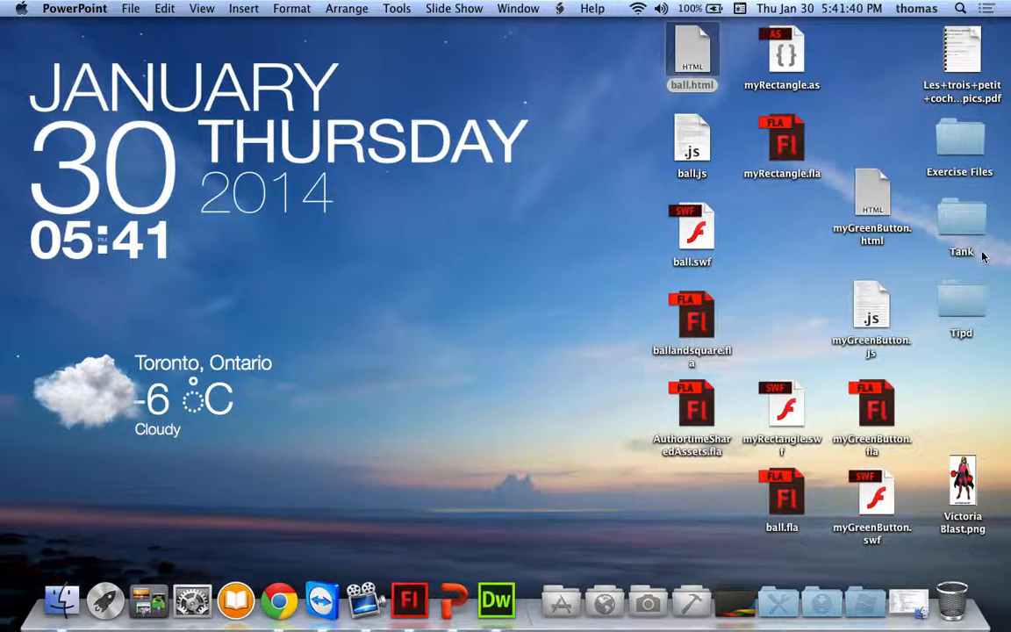
# Step: Select the thirteen exercise files on the desktop and move them to the Trash
pyautogui.moveTo(889, 545); pyautogui.dragTo(742, 460)
pyautogui.moveTo(888, 542); pyautogui.dragTo(564, 60)
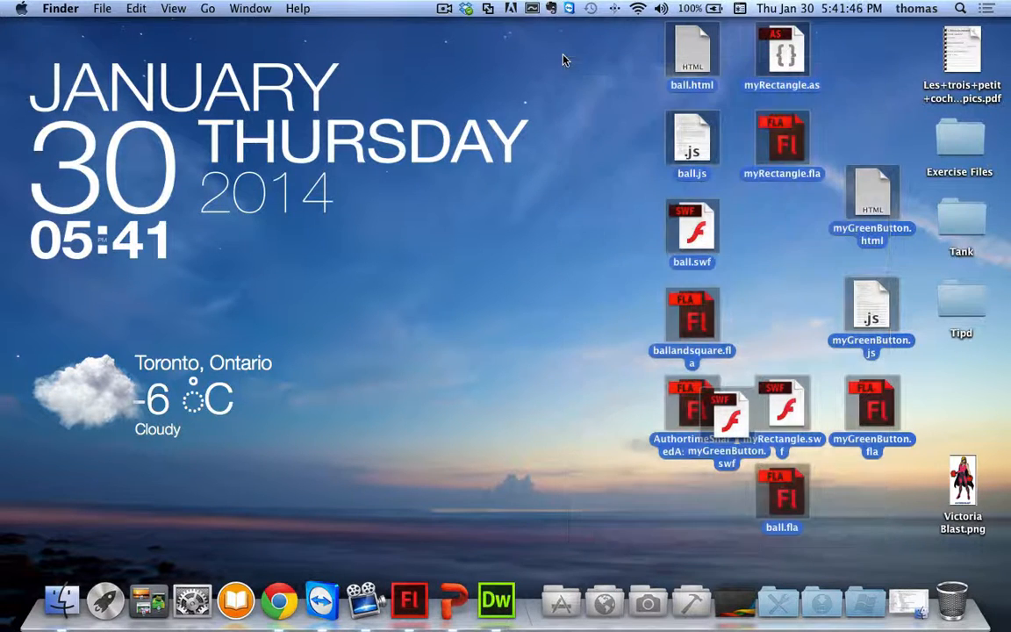
pyautogui.rightClick(702, 65)
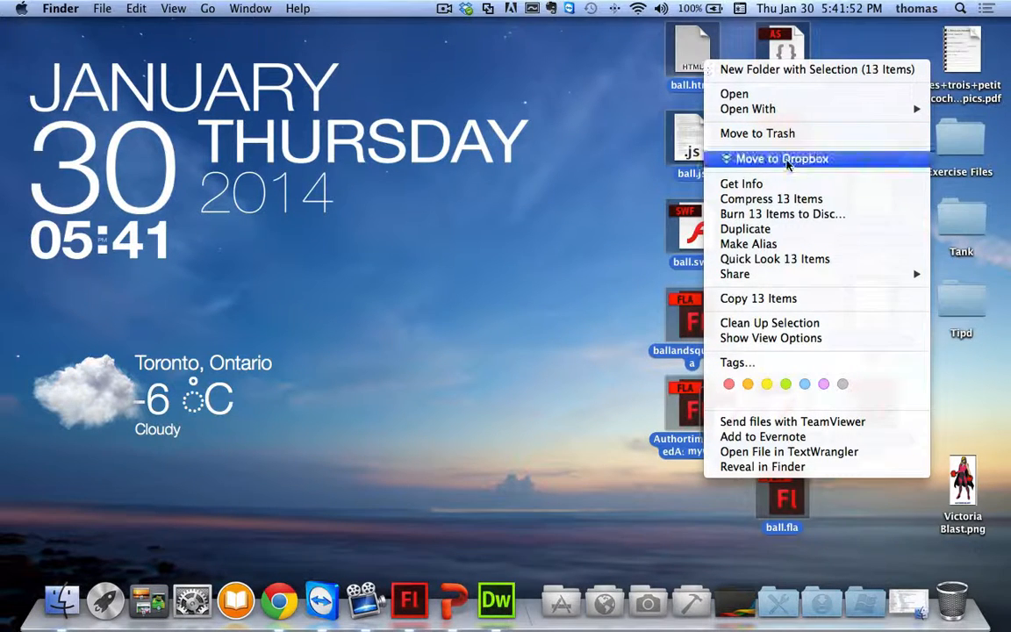
pyautogui.click(728, 133)
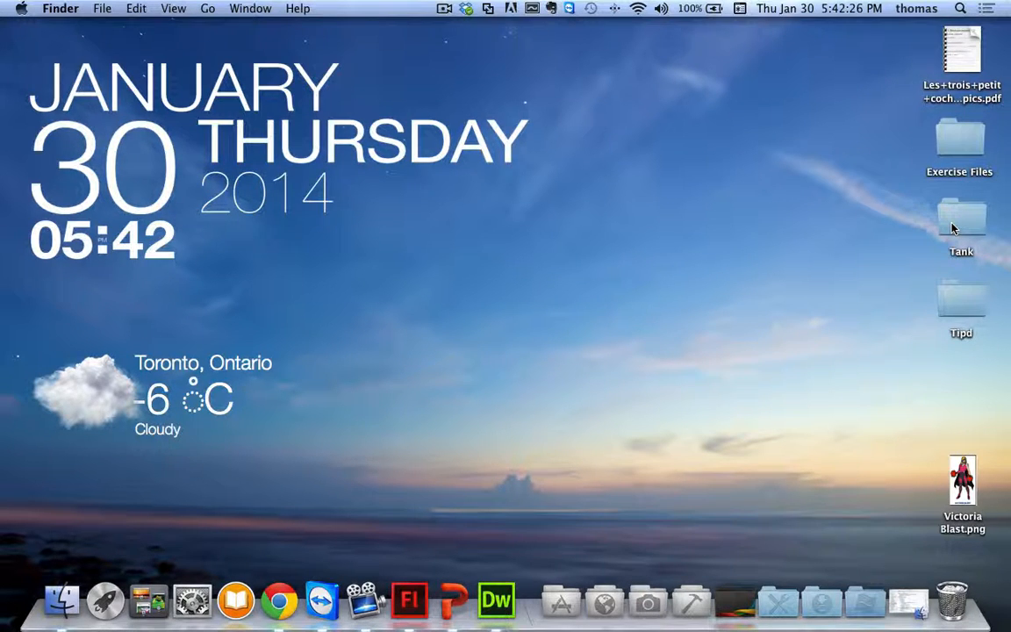
# Step: Open Tank.fla from the Tank folder, accepting the missing ball.fla warning
pyautogui.click(952, 227)
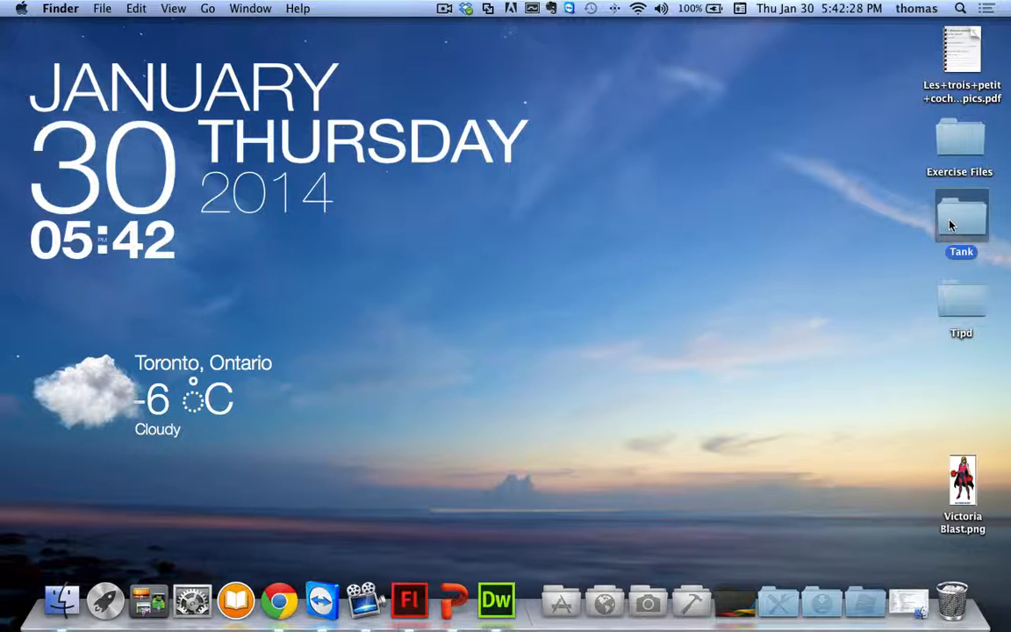
pyautogui.doubleClick(949, 225)
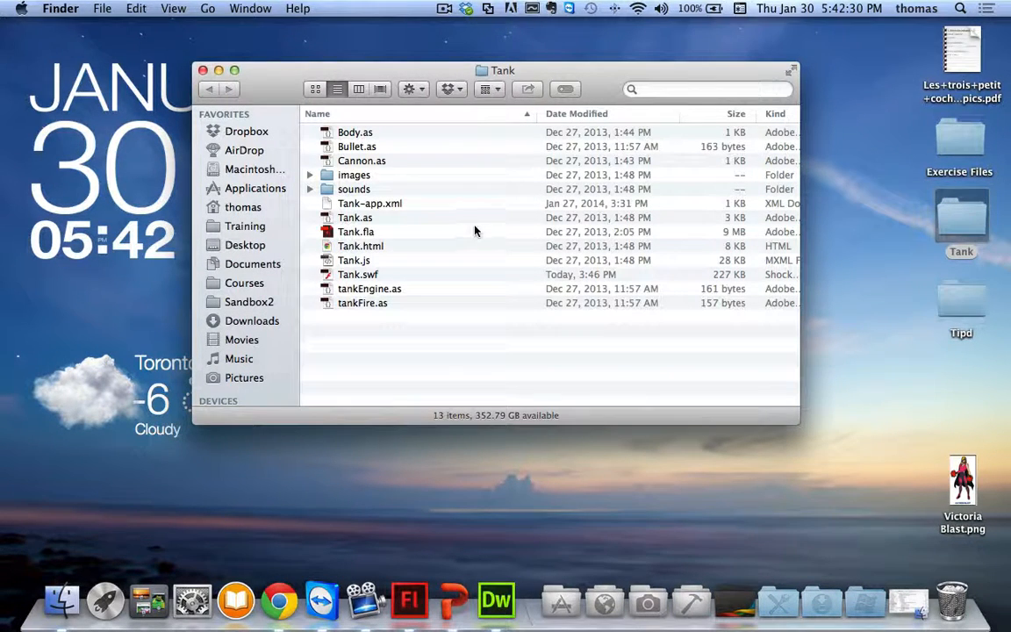
pyautogui.click(357, 234)
pyautogui.doubleClick(357, 234)
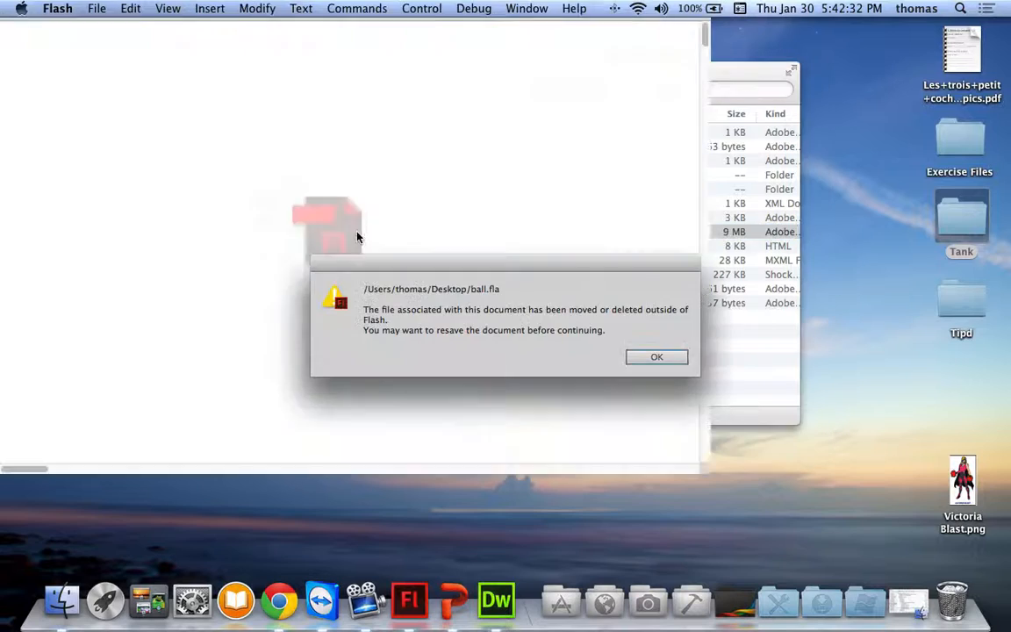
pyautogui.click(649, 355)
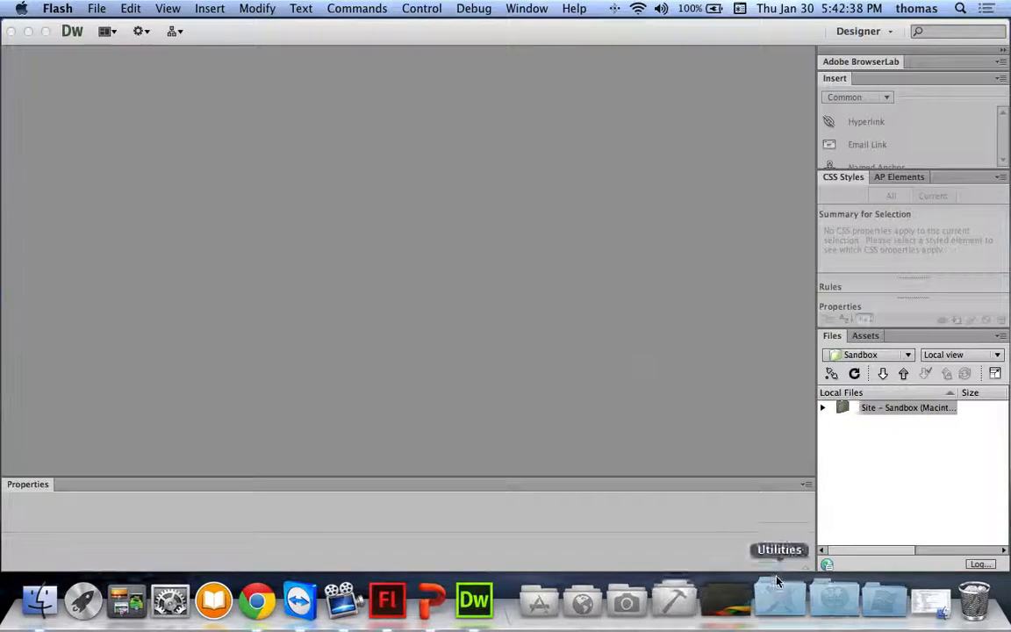
# Step: Permanently empty the Trash
pyautogui.rightClick(956, 561)
pyautogui.click(948, 494)
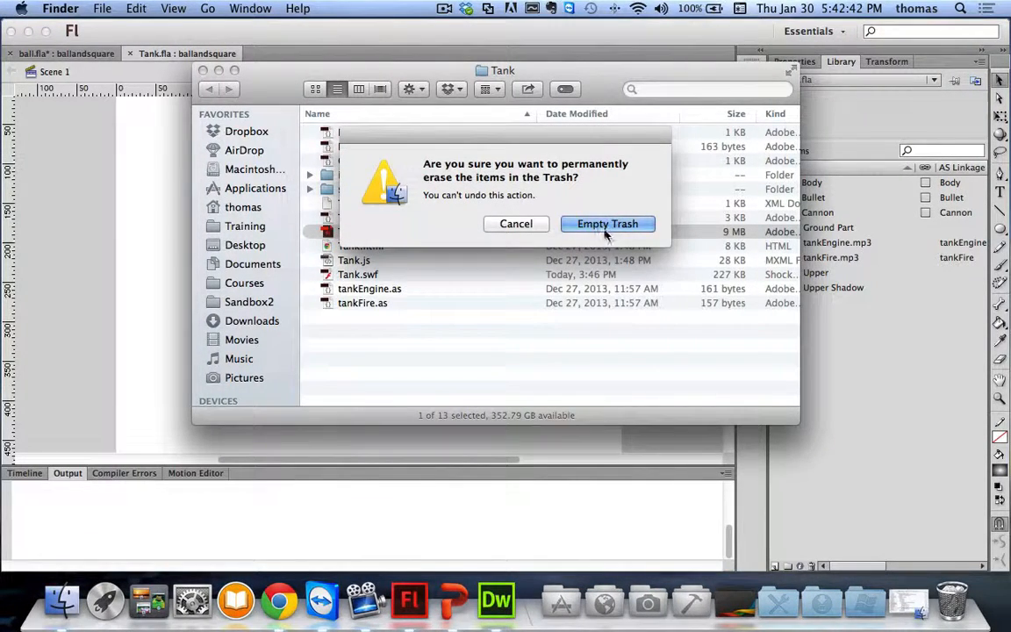
pyautogui.click(610, 226)
# Step: Close the Tank folder window, then close Tank.fla and ball.fla, discarding ball.fla's changes
pyautogui.click(204, 72)
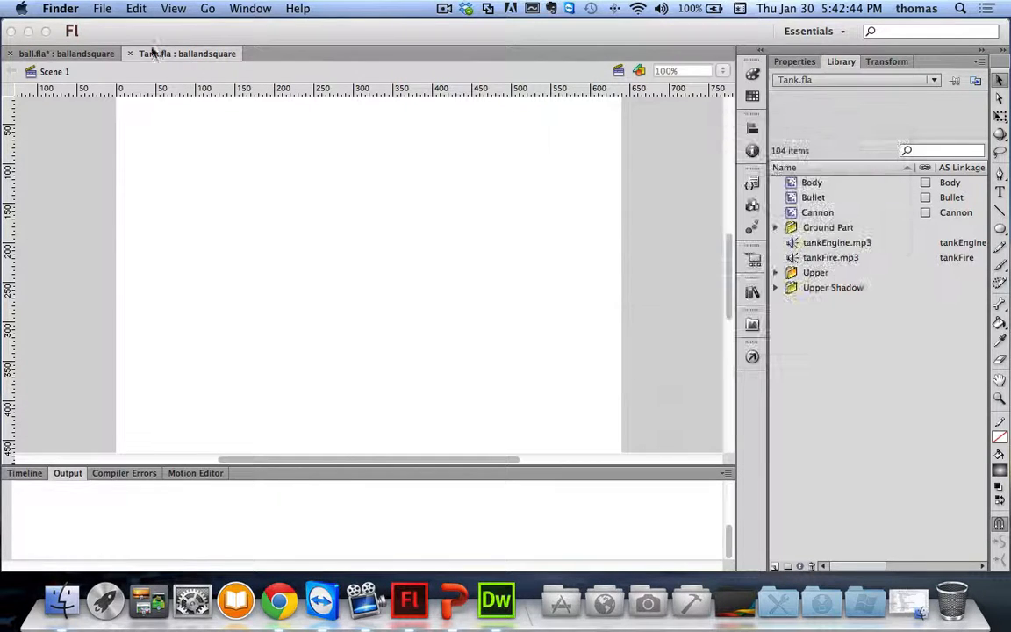
pyautogui.click(130, 54)
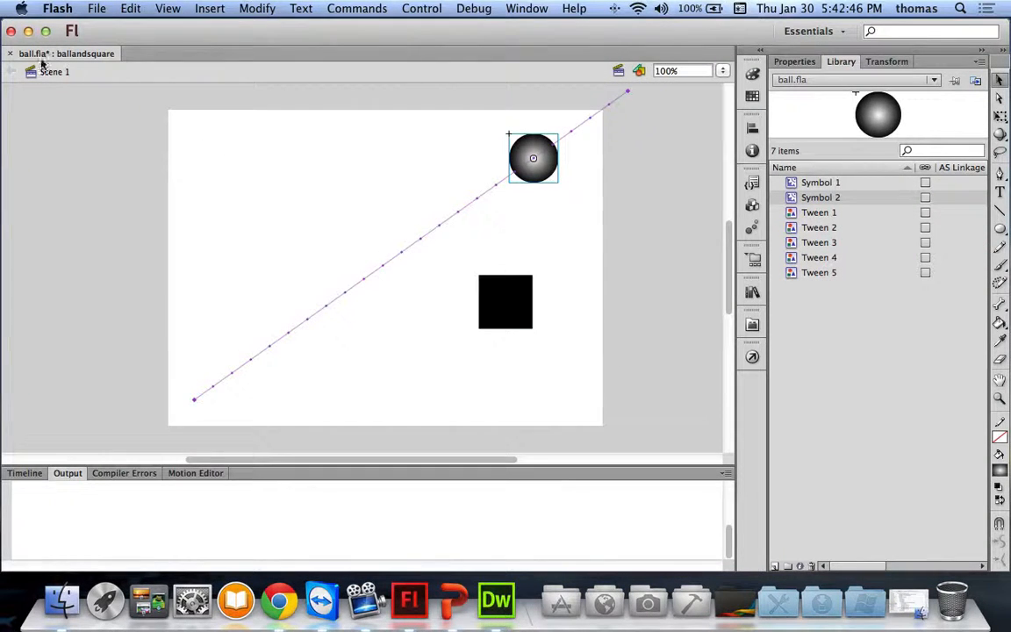
pyautogui.click(11, 53)
pyautogui.click(318, 142)
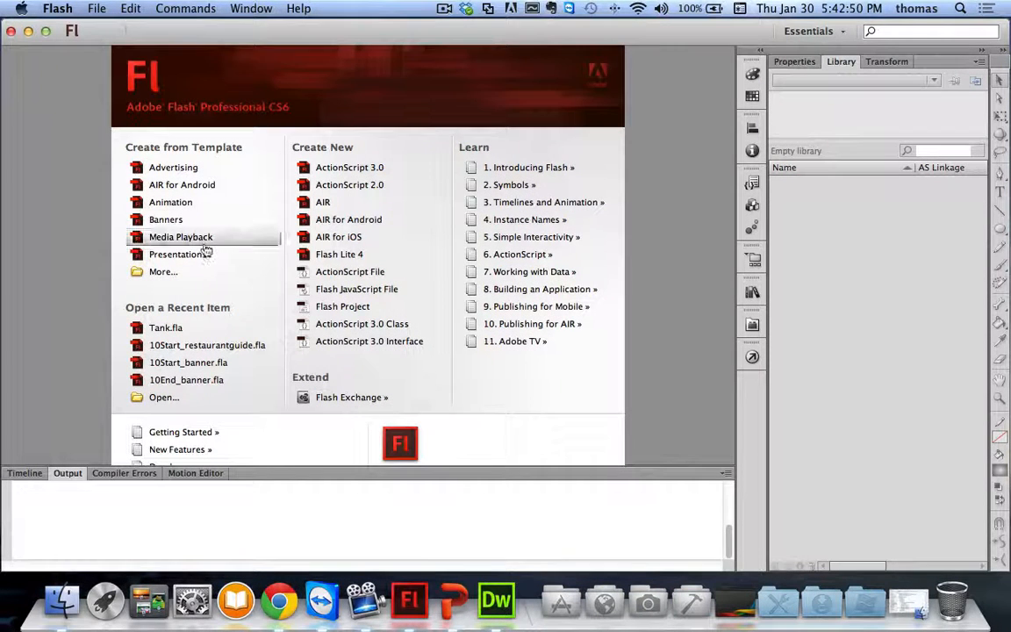
# Step: Reopen Tank.fla from recent items, test it as Tank.swf, and show its document properties
pyautogui.click(176, 327)
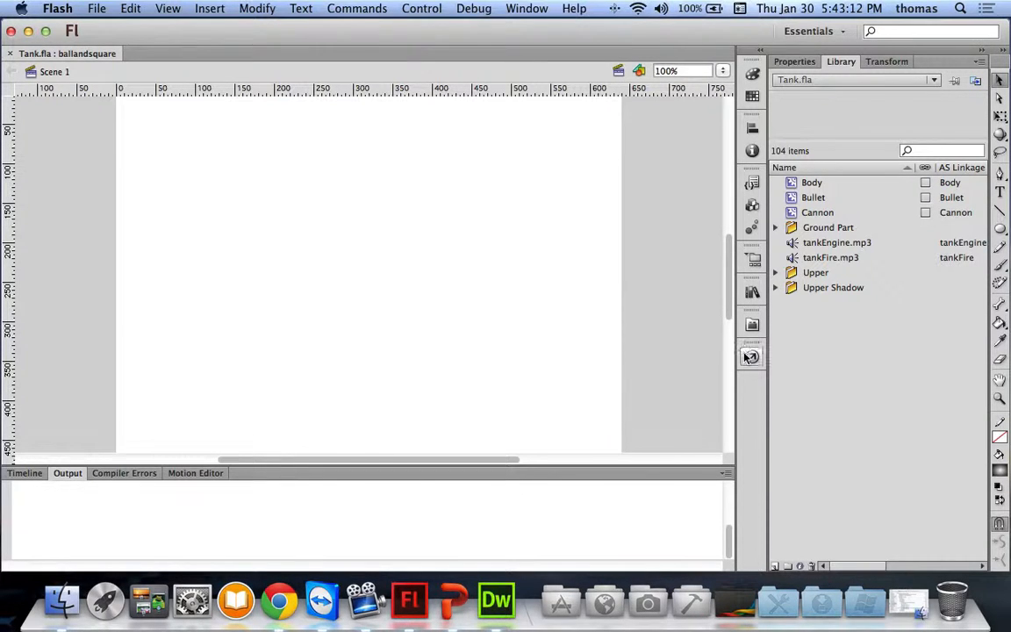
pyautogui.press('super+Return')
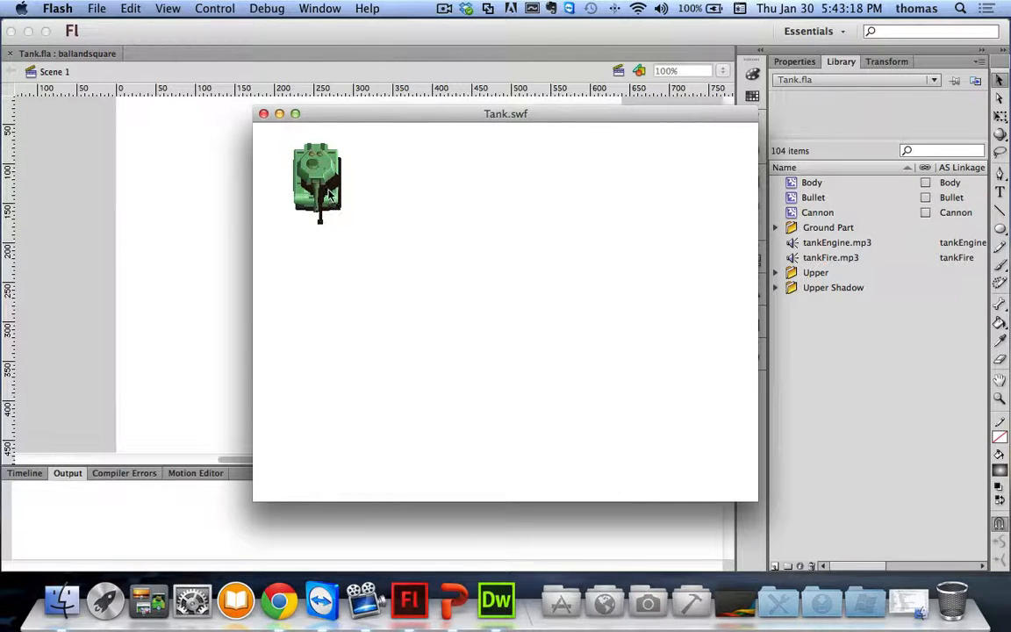
pyautogui.click(265, 115)
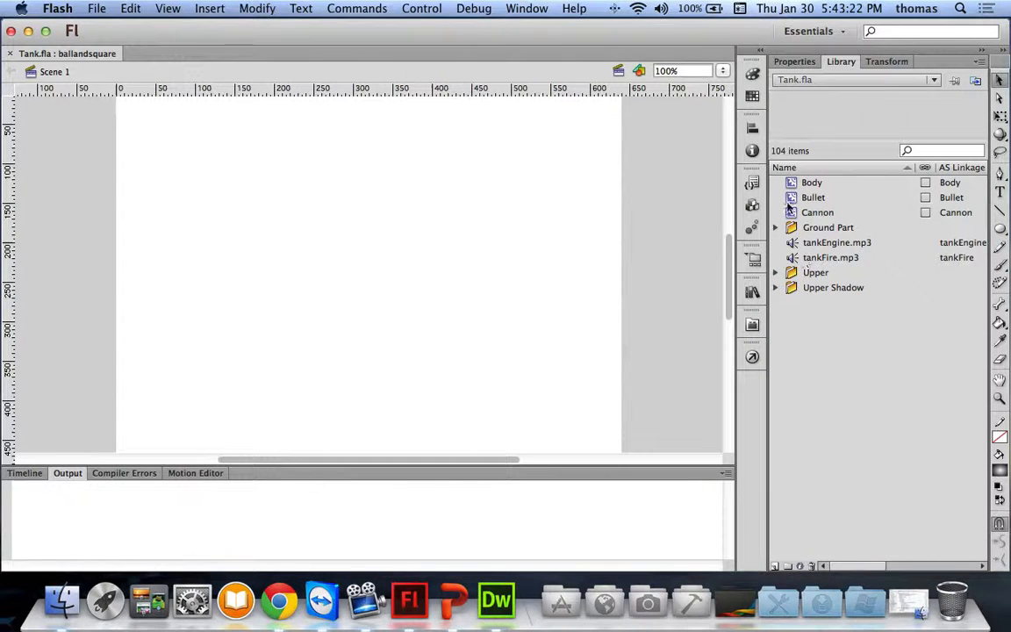
pyautogui.click(794, 62)
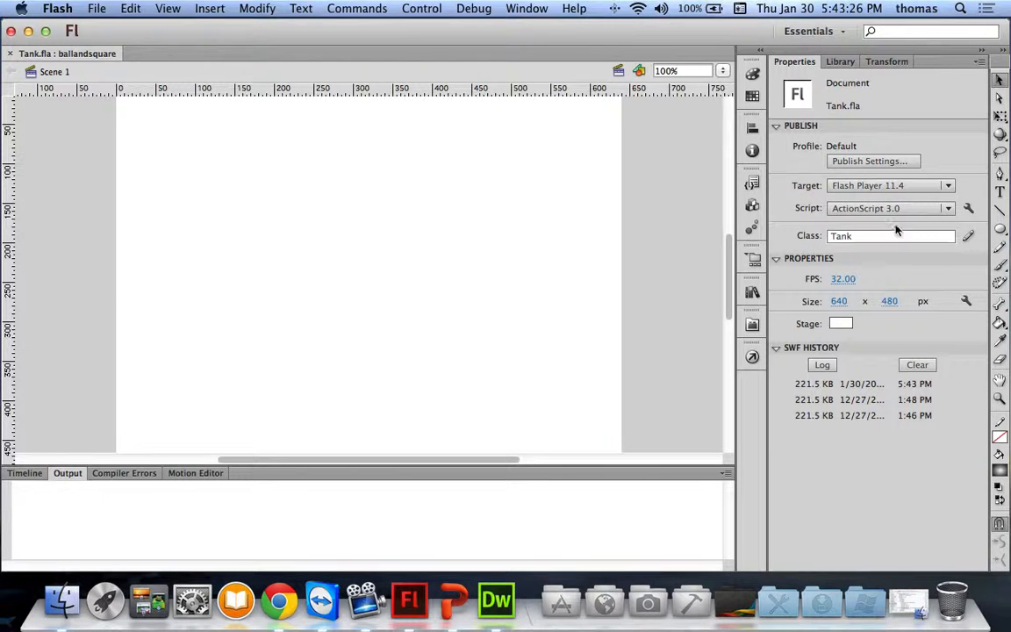
# Step: Set the publish target to AIR 3.4 for iOS and test Tank in the Simulator
pyautogui.click(887, 188)
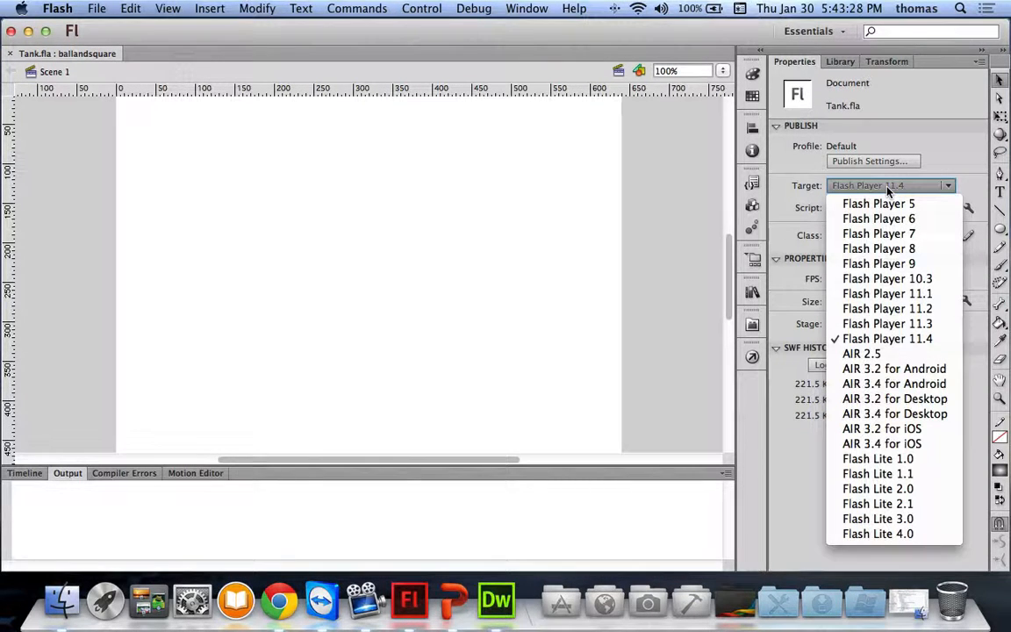
pyautogui.click(900, 447)
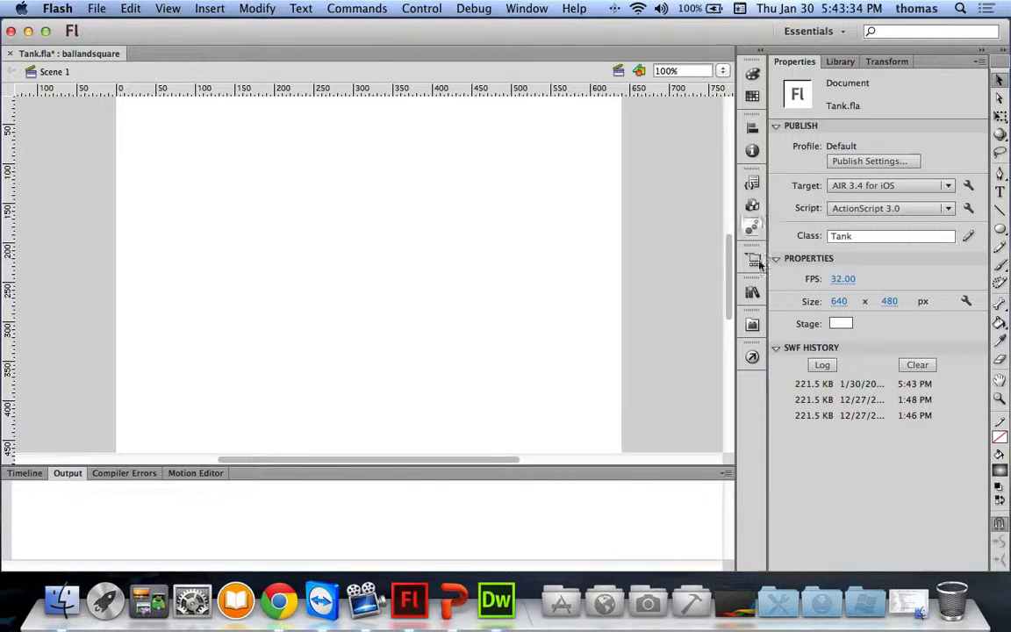
pyautogui.press('super+Return')
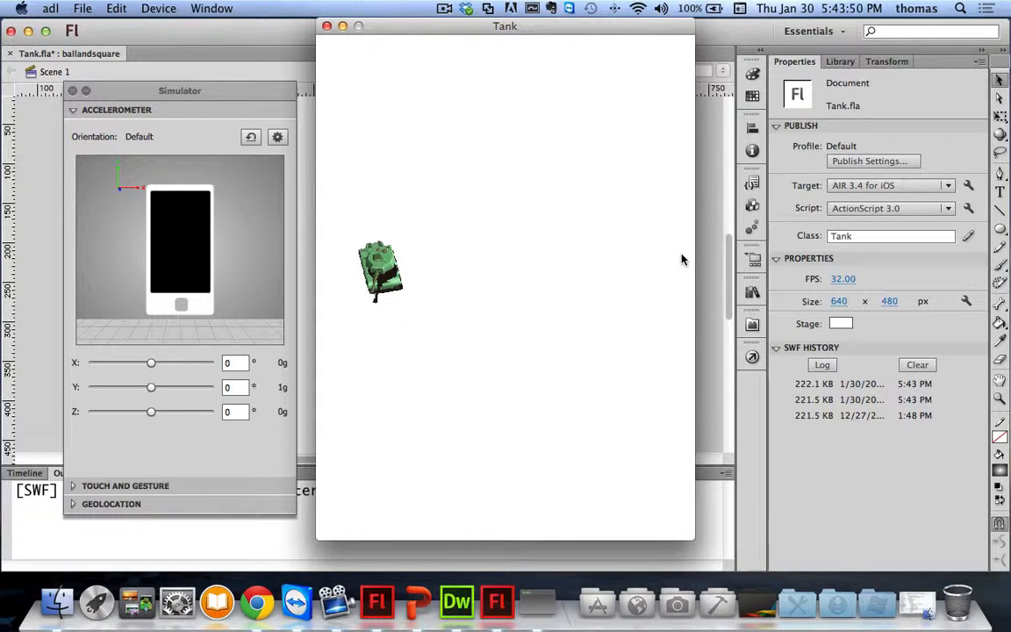
# Step: Fire a bullet, tilt the simulated accelerometer, and turn on the Simulator's touch layer
pyautogui.press('space')
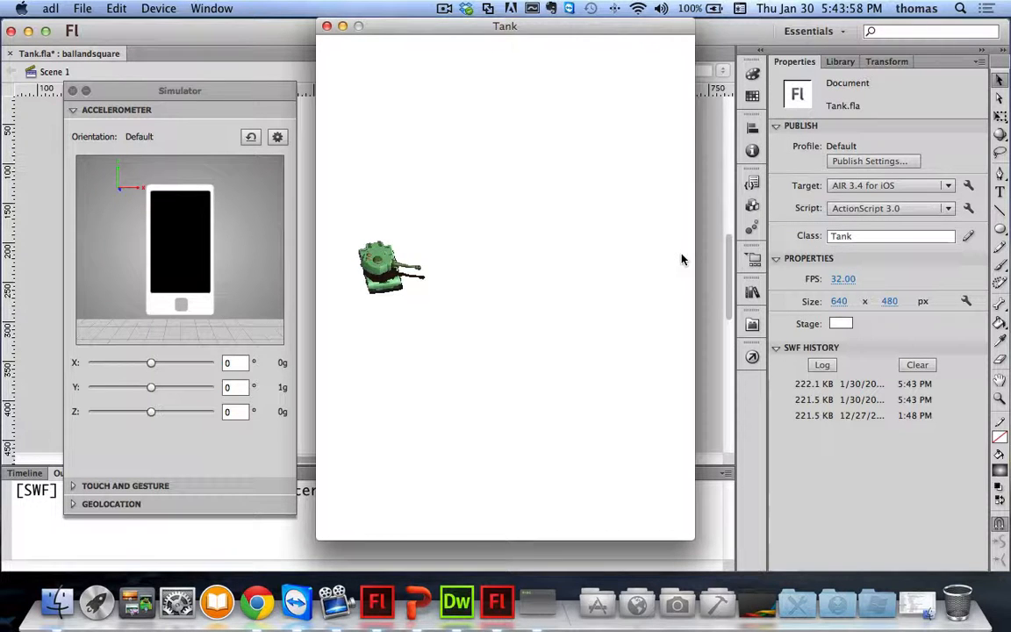
pyautogui.moveTo(107, 174)
pyautogui.mouseDown()
pyautogui.moveTo(119, 196)
pyautogui.moveTo(112, 184)
pyautogui.moveTo(117, 249)
pyautogui.moveTo(123, 172)
pyautogui.mouseUp()
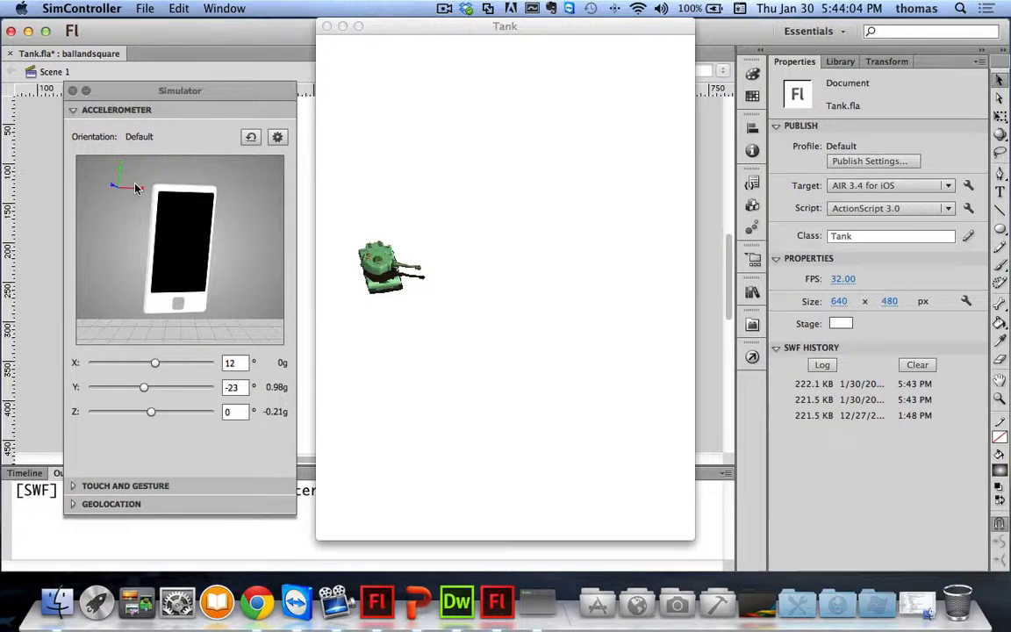
pyautogui.click(98, 485)
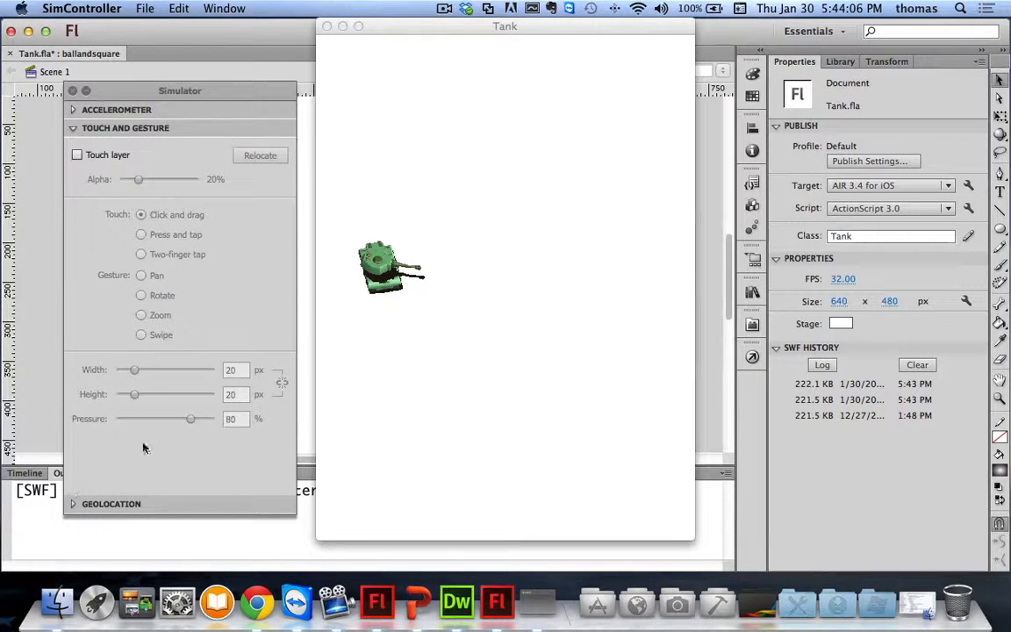
pyautogui.click(77, 154)
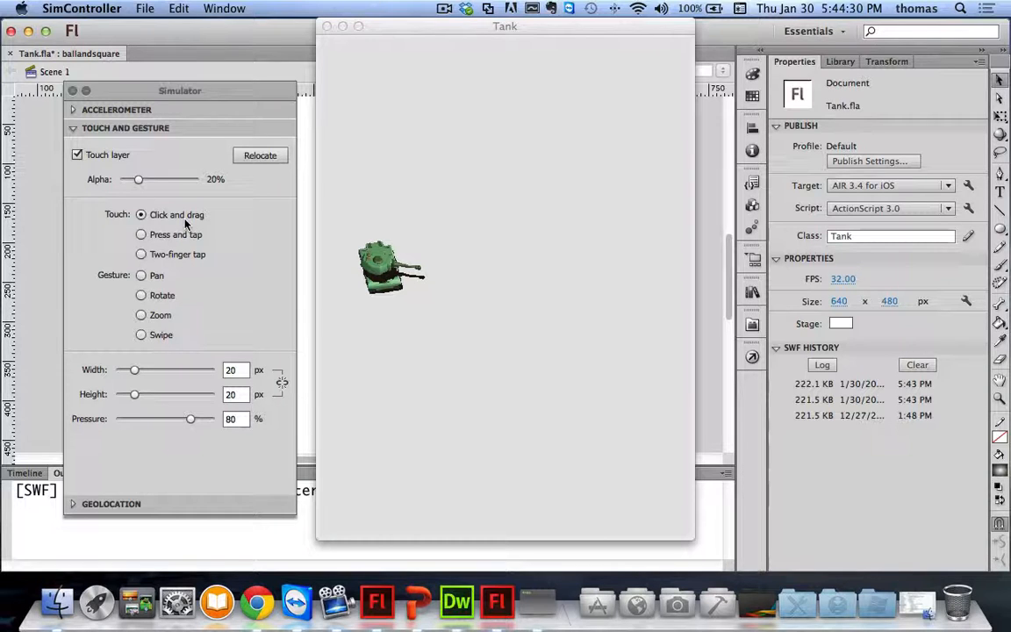
# Step: Try press-and-tap, pan, rotate and zoom gestures on the stage, then close the test run
pyautogui.click(142, 236)
pyautogui.click(142, 276)
pyautogui.click(142, 295)
pyautogui.click(525, 329)
pyautogui.moveTo(545, 221)
pyautogui.mouseDown()
pyautogui.moveTo(424, 192)
pyautogui.moveTo(672, 255)
pyautogui.moveTo(660, 221)
pyautogui.mouseUp()
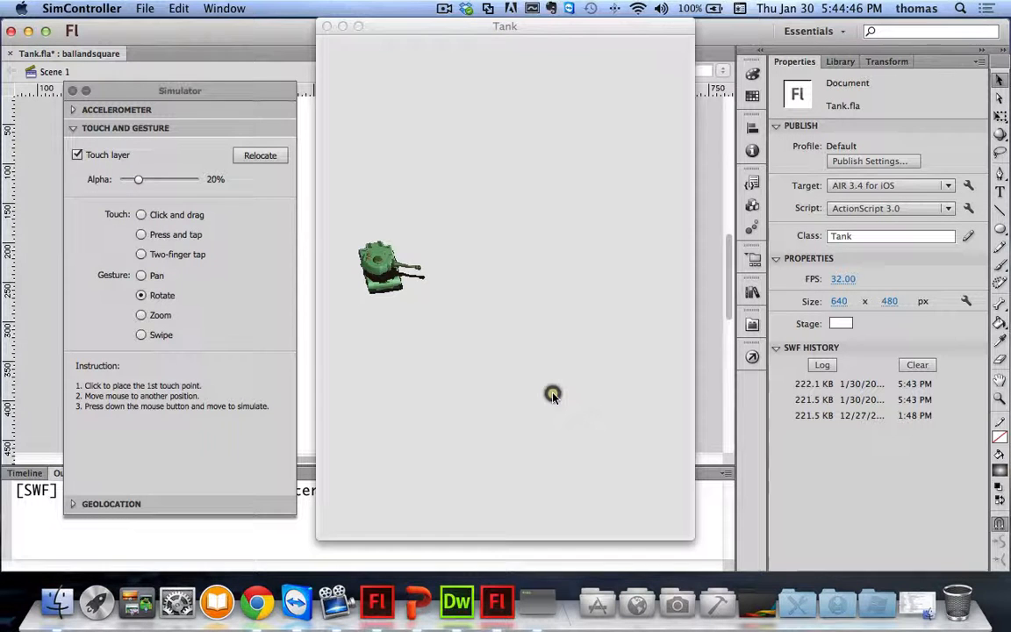
pyautogui.click(142, 315)
pyautogui.click(364, 24)
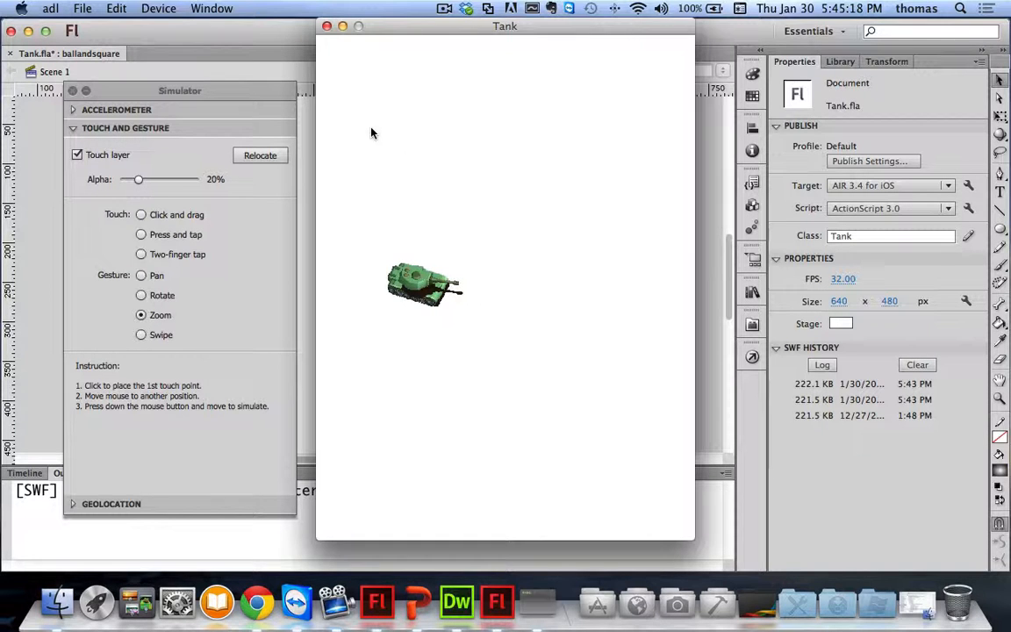
pyautogui.click(327, 27)
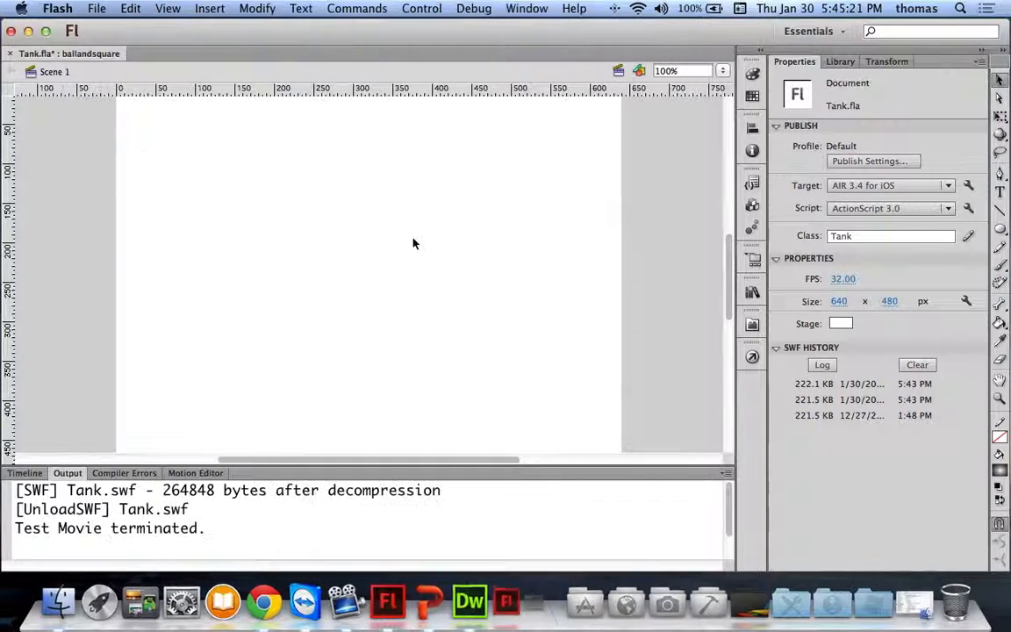
# Step: Close Tank.fla without saving, then quit Flash Professional and Dreamweaver
pyautogui.click(9, 53)
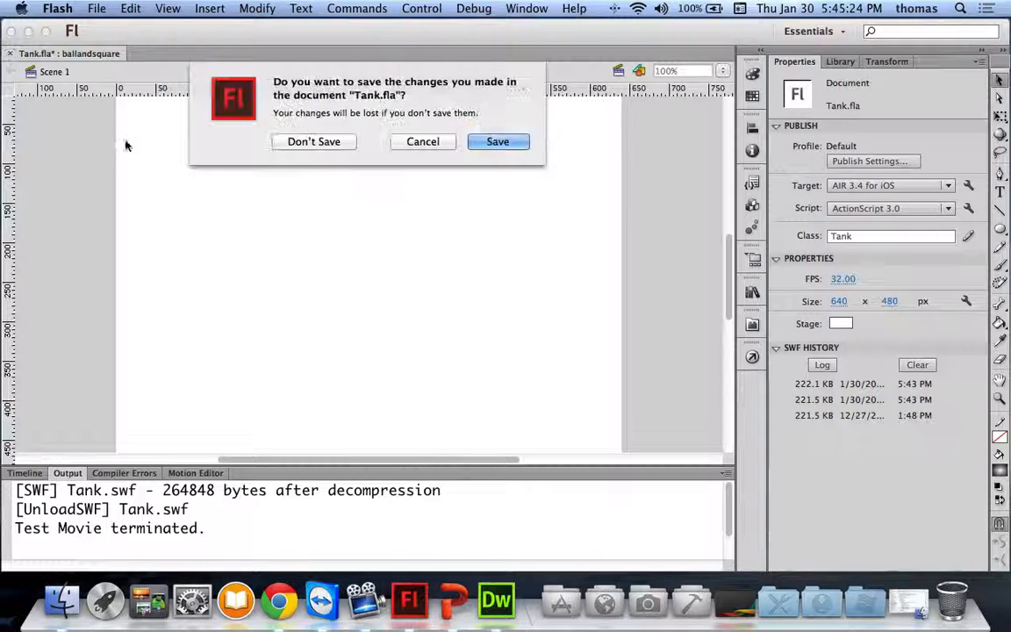
pyautogui.click(326, 142)
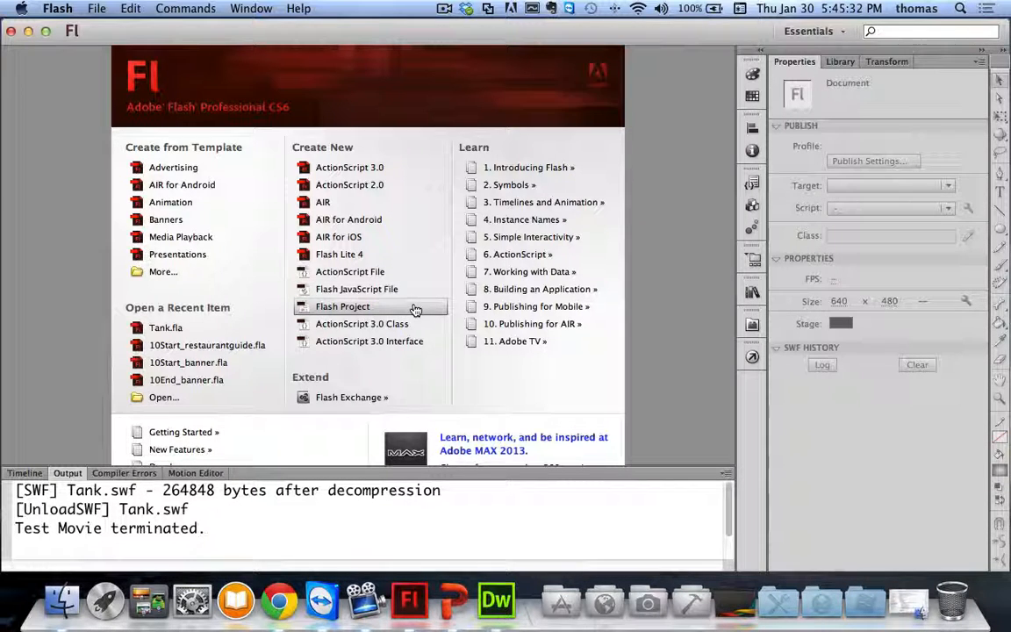
pyautogui.click(12, 32)
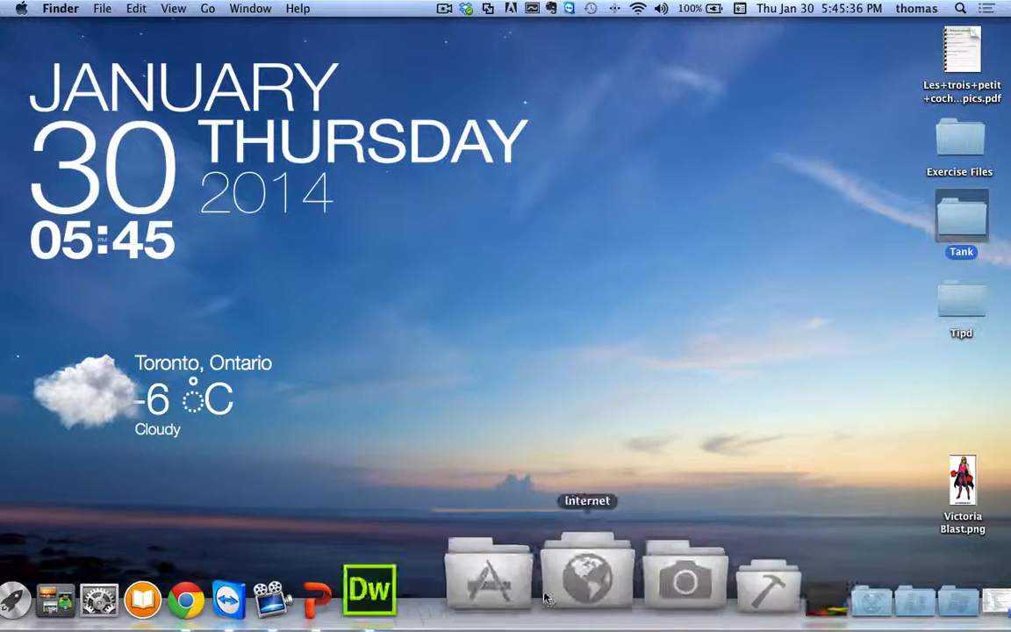
pyautogui.rightClick(463, 557)
pyautogui.click(455, 495)
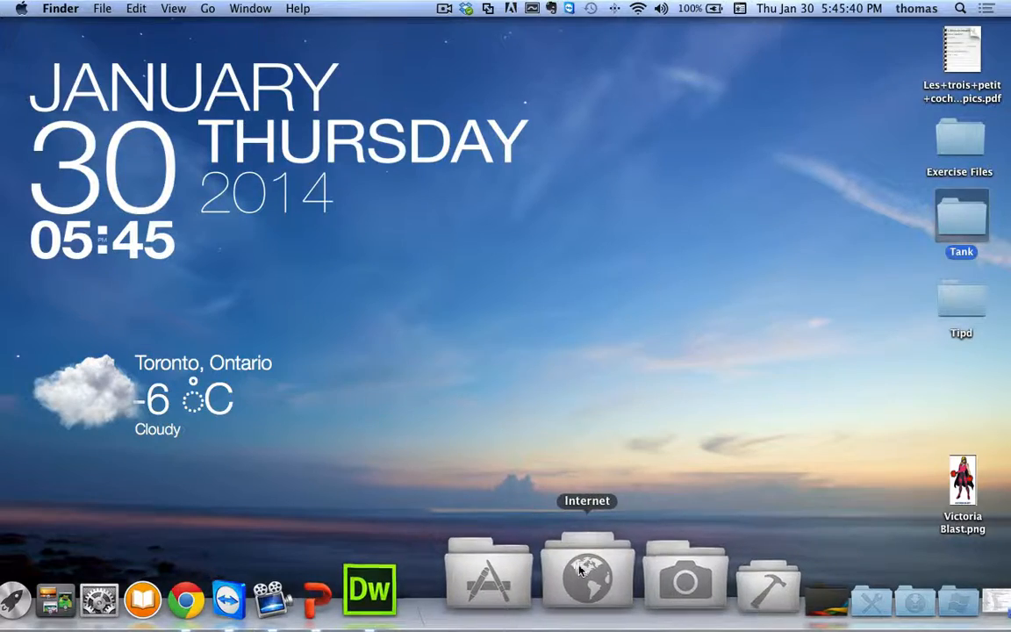
# Step: Launch Adobe Flash Builder 4.6 from the Developer applications stack
pyautogui.click(577, 572)
pyautogui.click(619, 567)
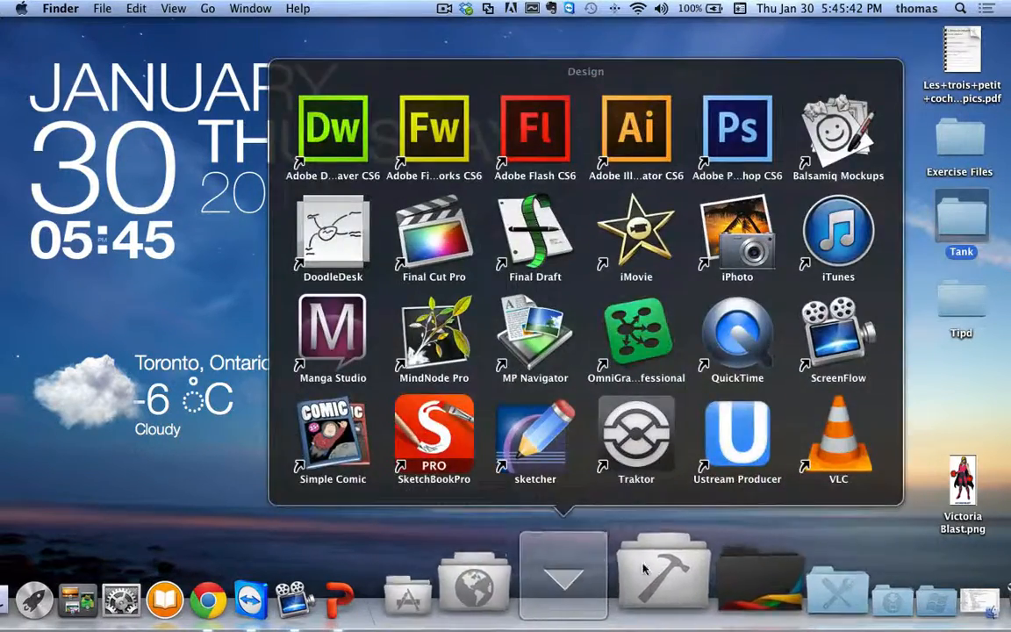
pyautogui.click(650, 570)
pyautogui.click(458, 255)
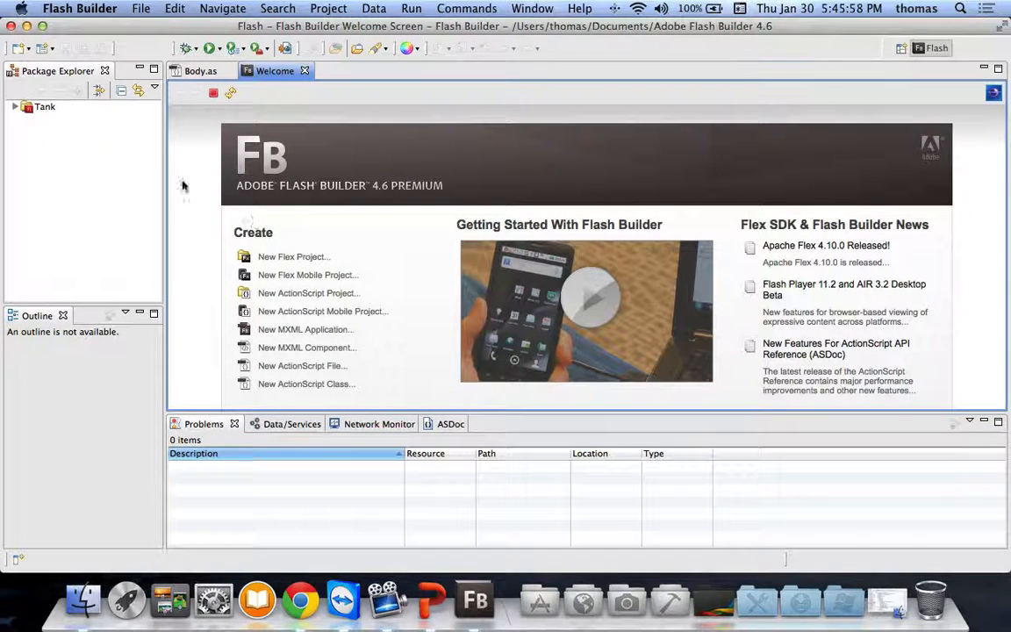
# Step: Expand Tank > src-Tank > Tank package in Package Explorer and open Tank.as
pyautogui.click(14, 106)
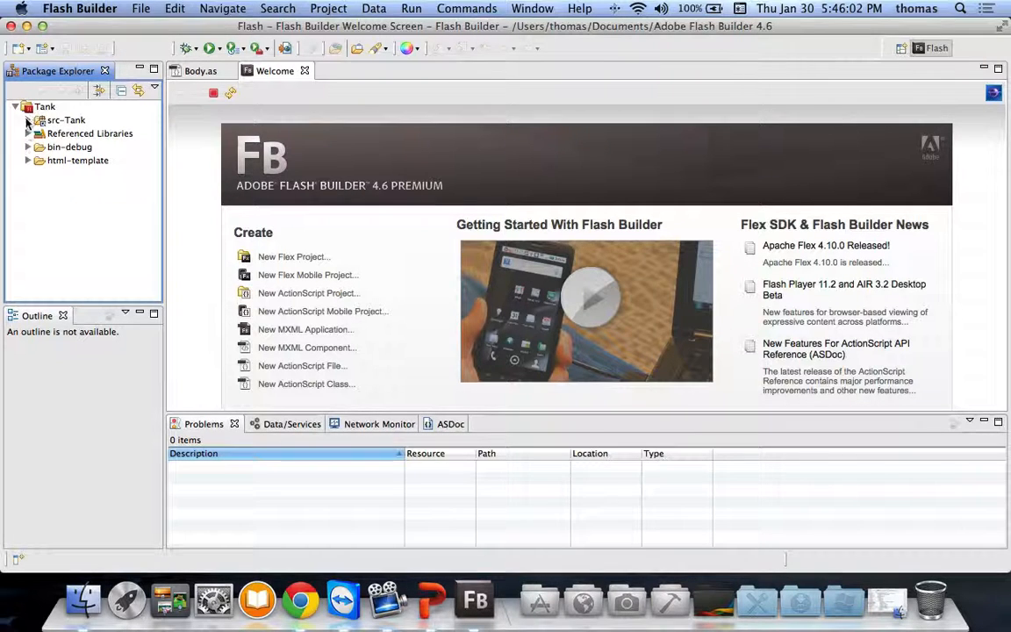
pyautogui.click(27, 120)
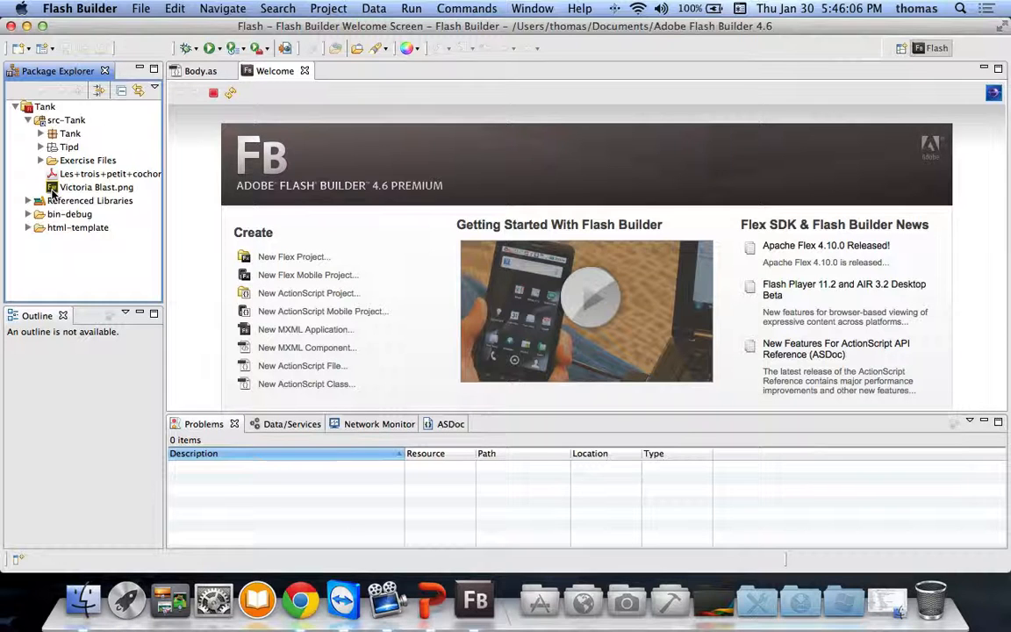
pyautogui.click(41, 134)
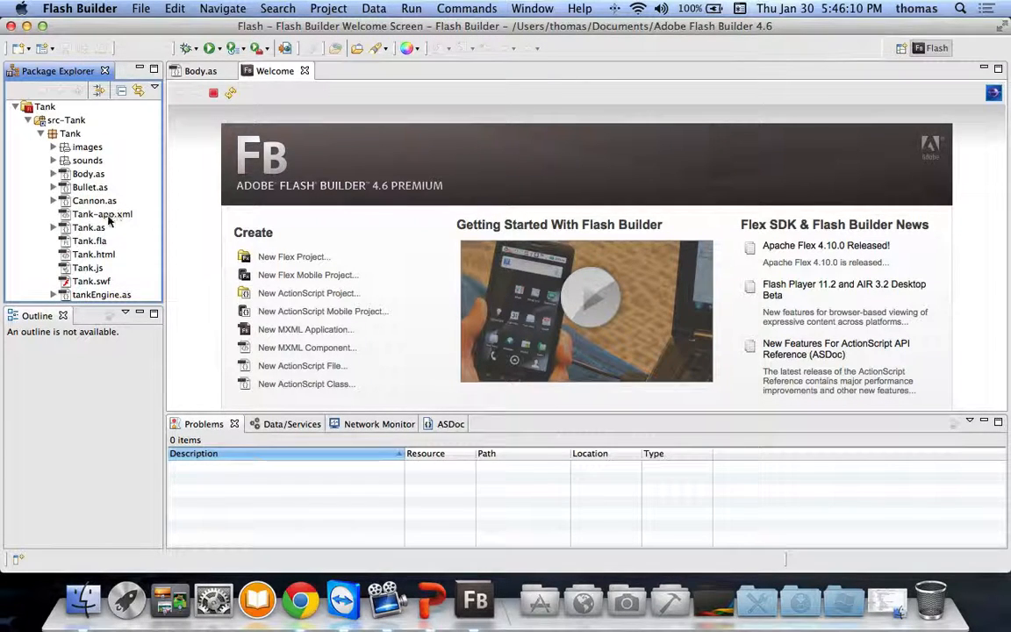
pyautogui.doubleClick(88, 227)
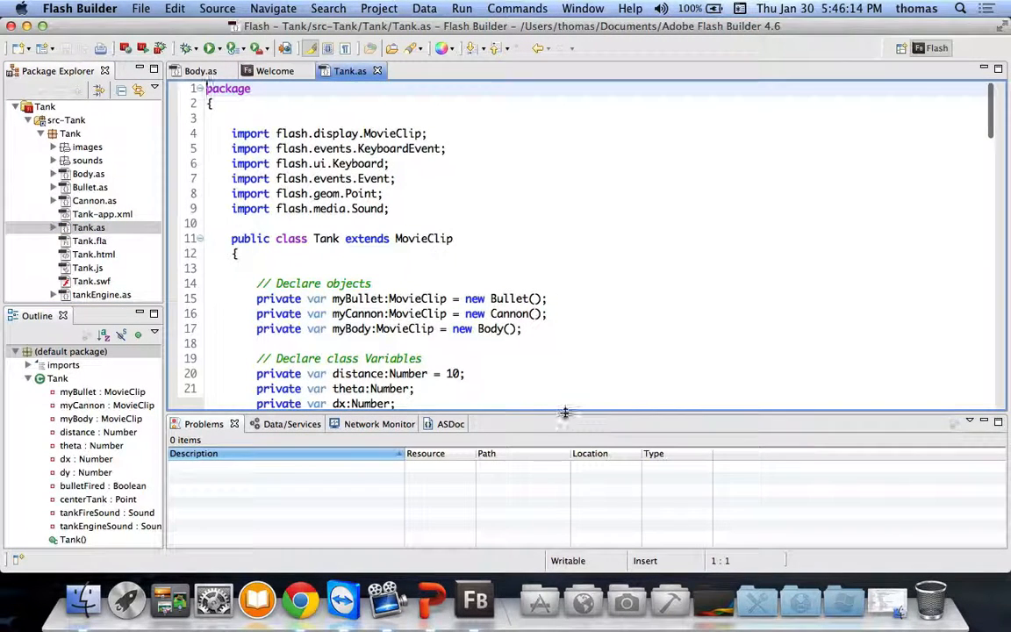
# Step: Enlarge the code area and scroll through Tank.as's variables, constructor and resetBullet function
pyautogui.moveTo(564, 412); pyautogui.dragTo(569, 496)
pyautogui.scroll(-8, 580, 411)
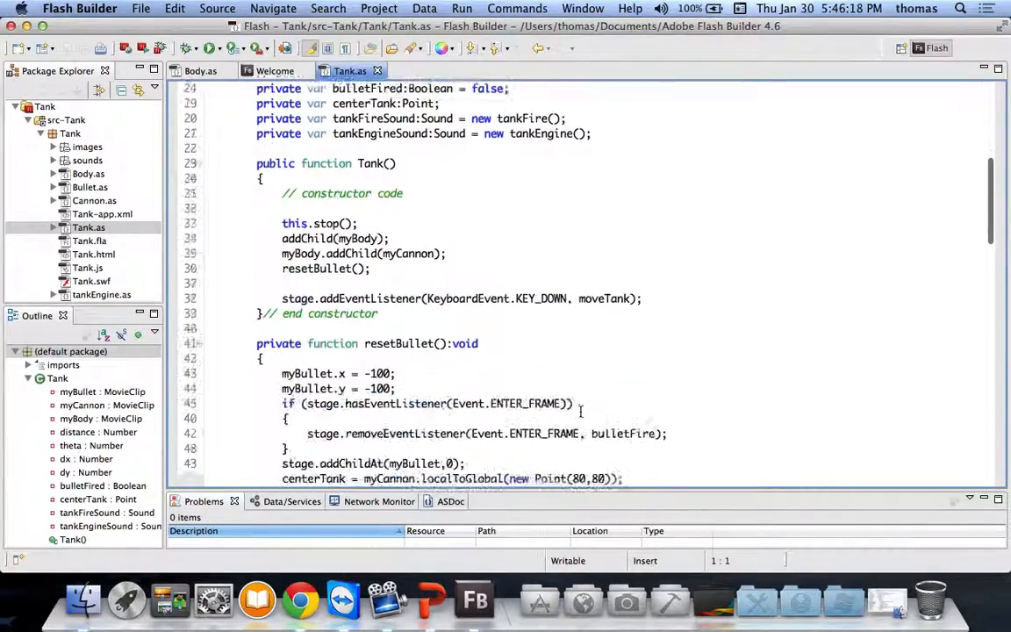
pyautogui.scroll(-19, 580, 410)
pyautogui.scroll(-6, 578, 409)
pyautogui.scroll(20, 579, 411)
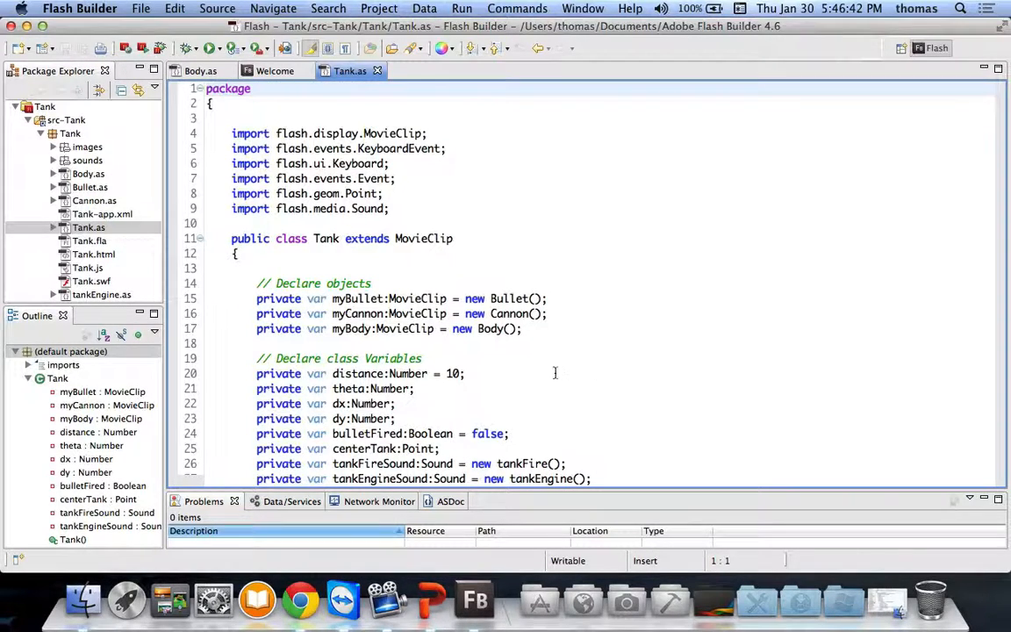
pyautogui.scroll(-6, 555, 373)
pyautogui.scroll(-5, 566, 375)
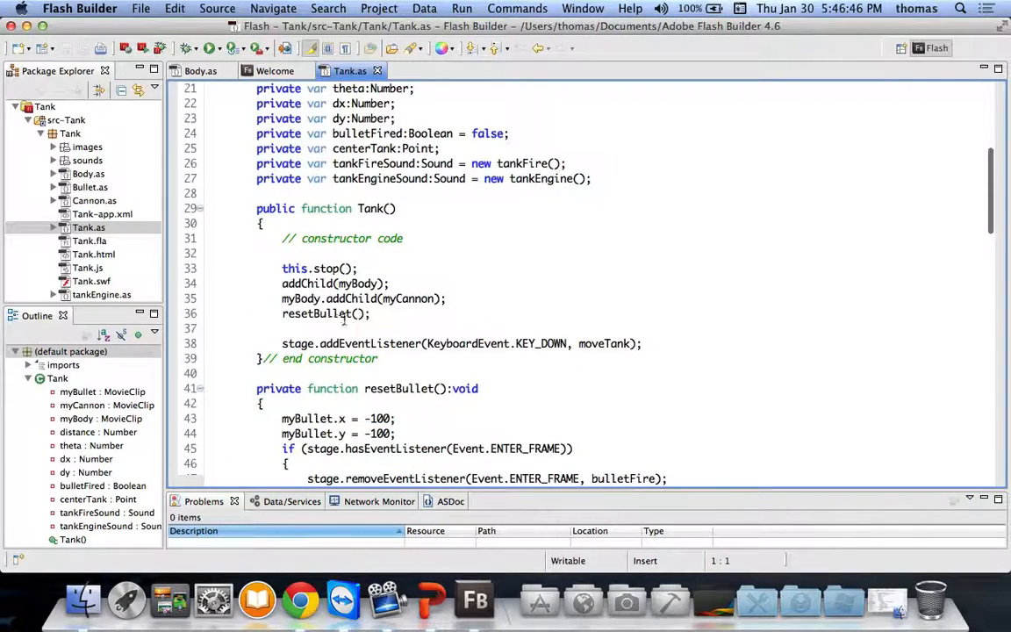
# Step: Insert blank lines after resetBullet(); in the Tank constructor, then re-expand Tank in the Outline
pyautogui.click(355, 330)
pyautogui.click(377, 315)
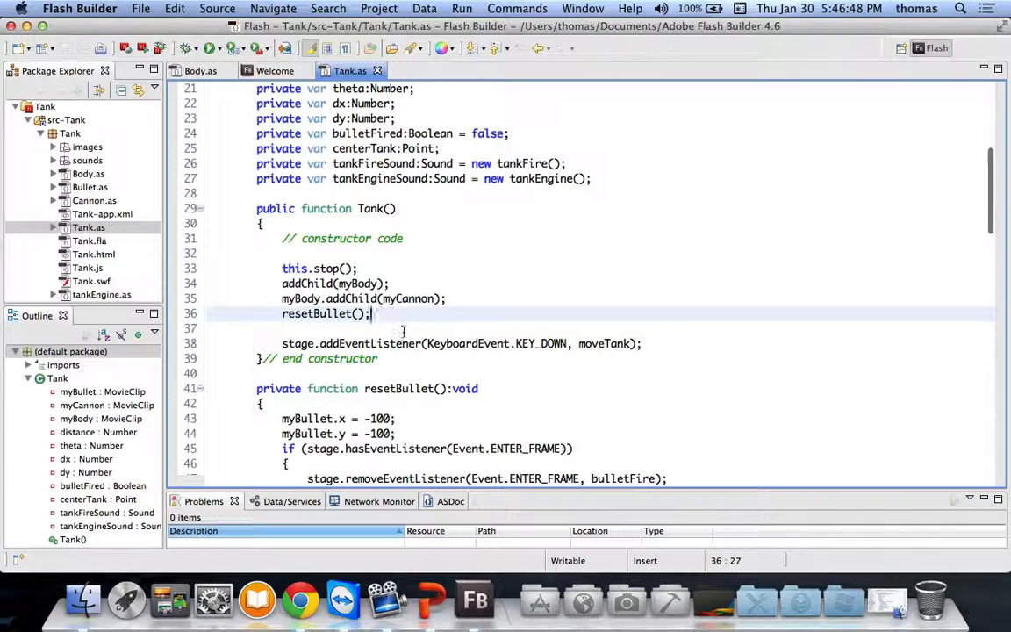
pyautogui.press('Return')
pyautogui.press('Return')
pyautogui.write('stage.')
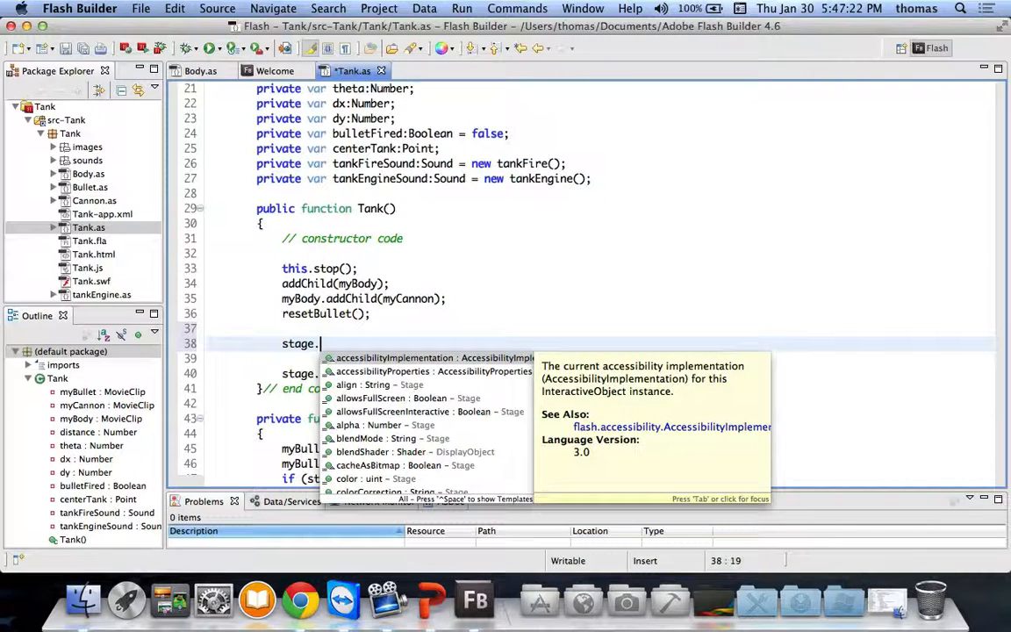
pyautogui.press('BackSpace')
pyautogui.press('BackSpace')
pyautogui.press('BackSpace')
pyautogui.press('BackSpace')
pyautogui.press('BackSpace')
pyautogui.press('BackSpace')
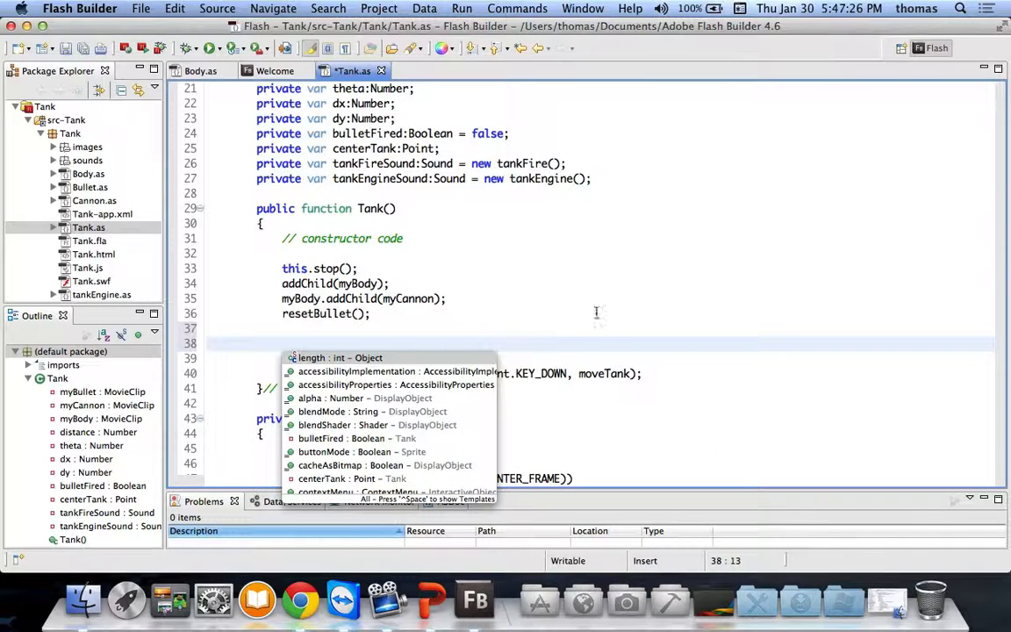
pyautogui.click(641, 272)
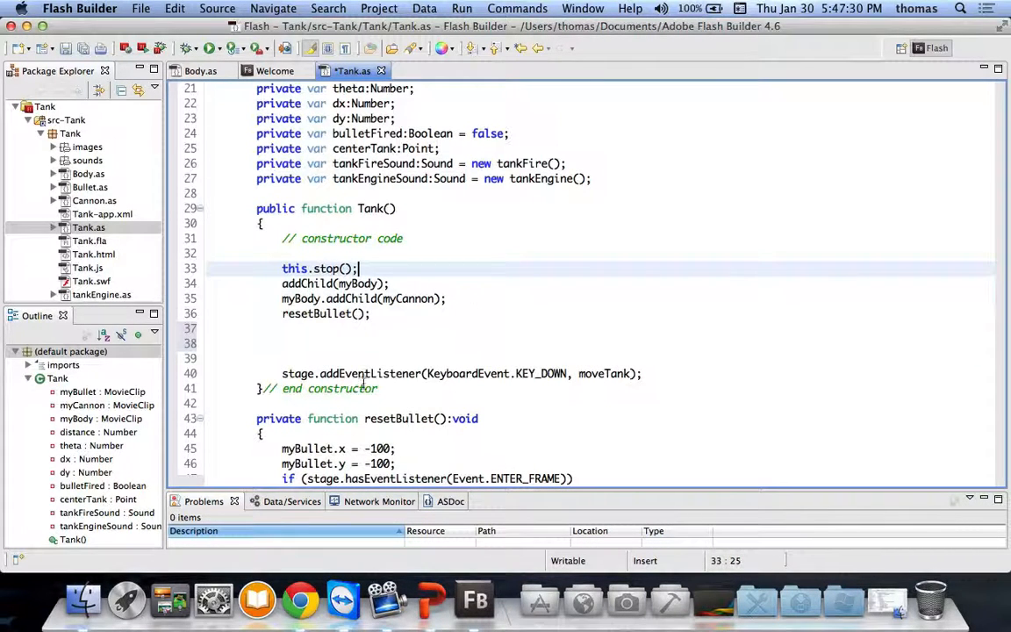
pyautogui.click(29, 379)
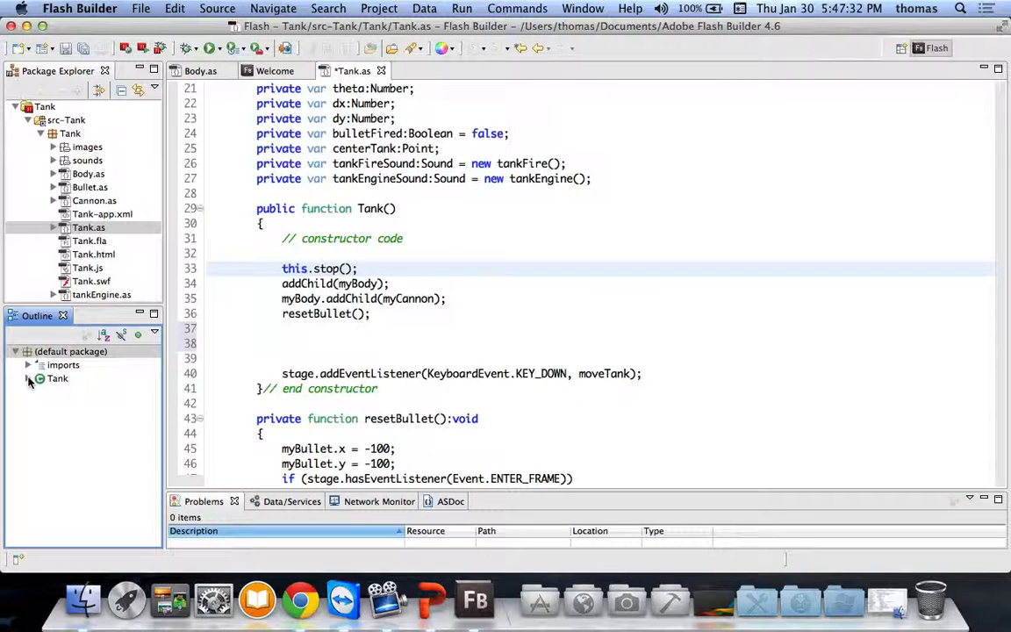
pyautogui.click(28, 378)
pyautogui.scroll(-1, 78, 433)
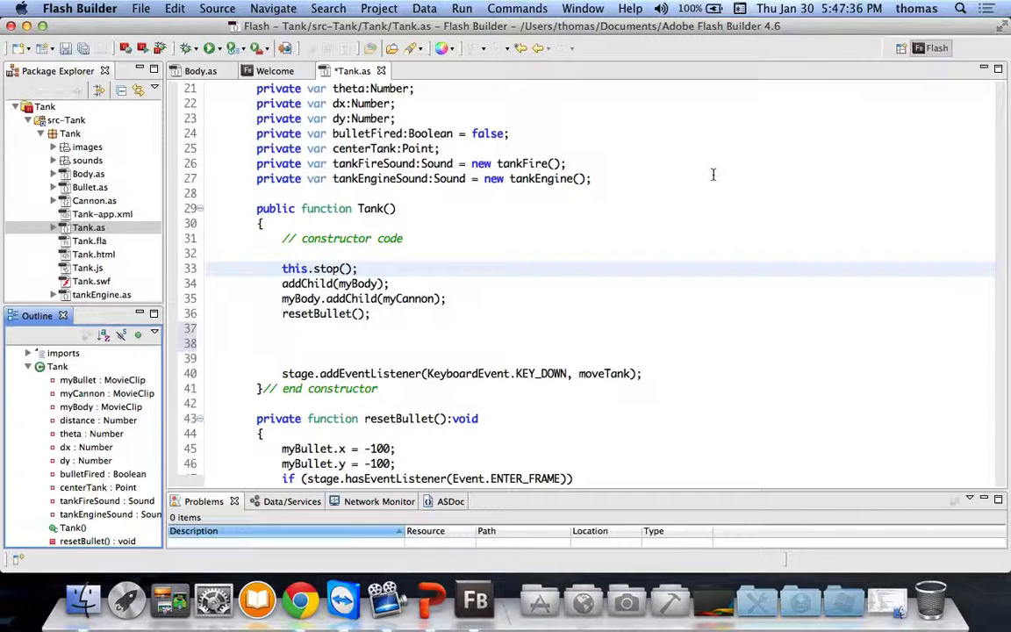
# Step: Try running the Tank application, saving Tank.as first; the launch fails
pyautogui.click(220, 48)
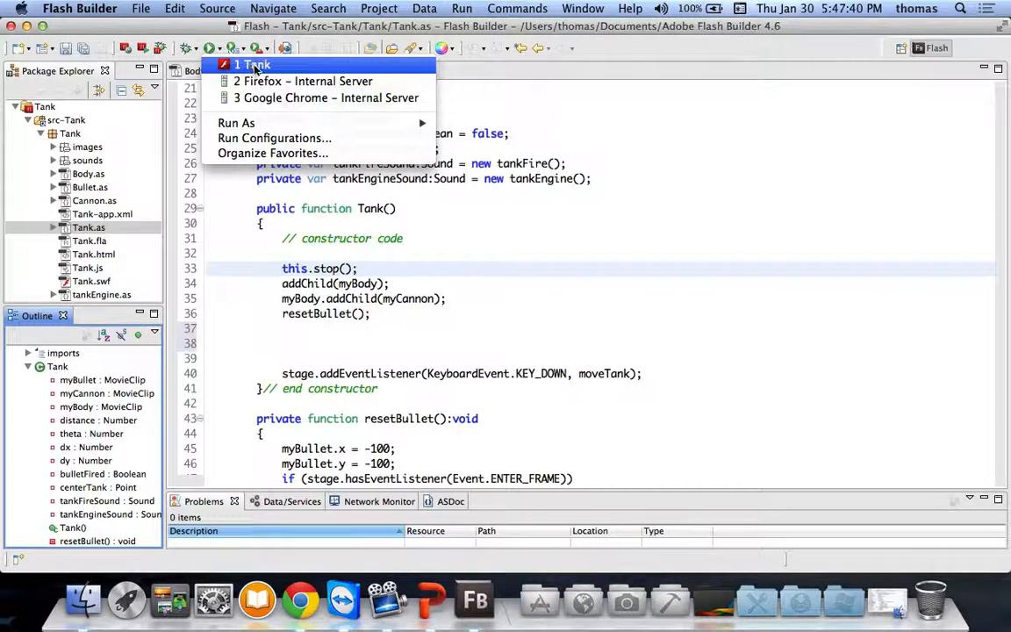
pyautogui.click(253, 67)
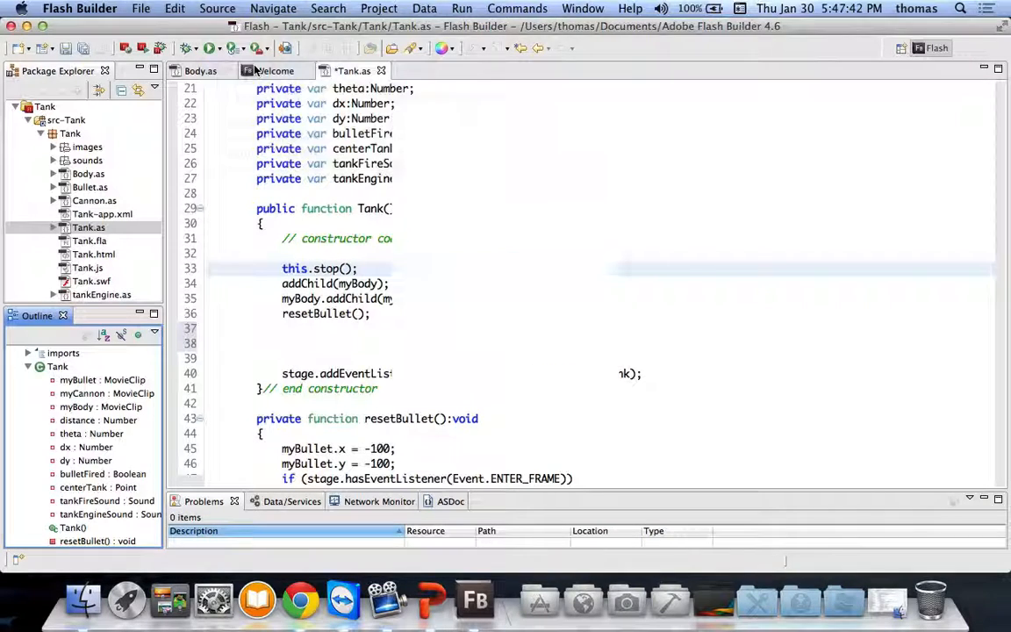
pyautogui.click(581, 375)
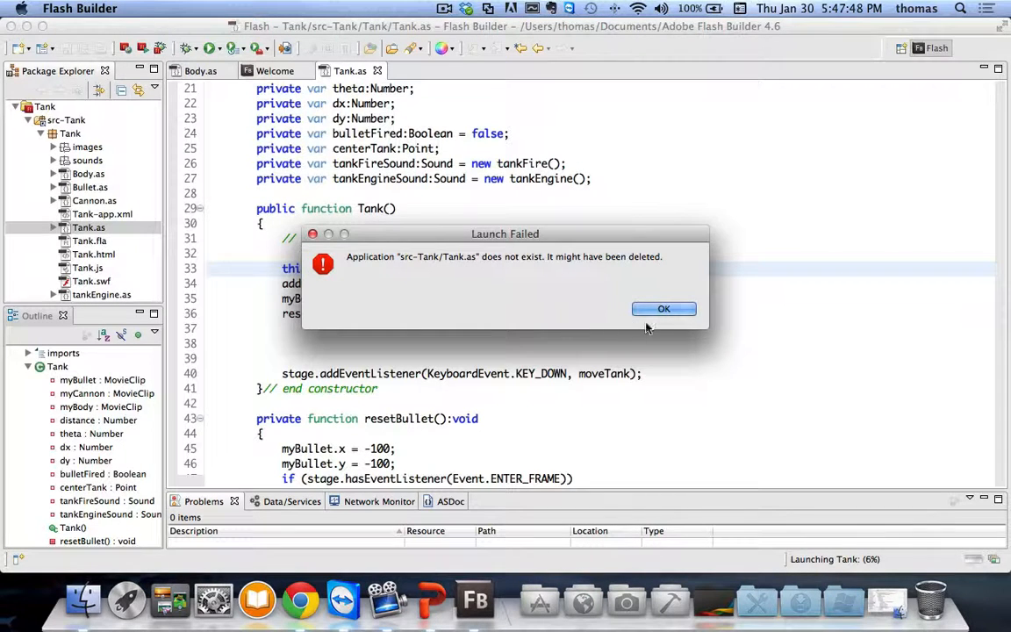
pyautogui.click(660, 310)
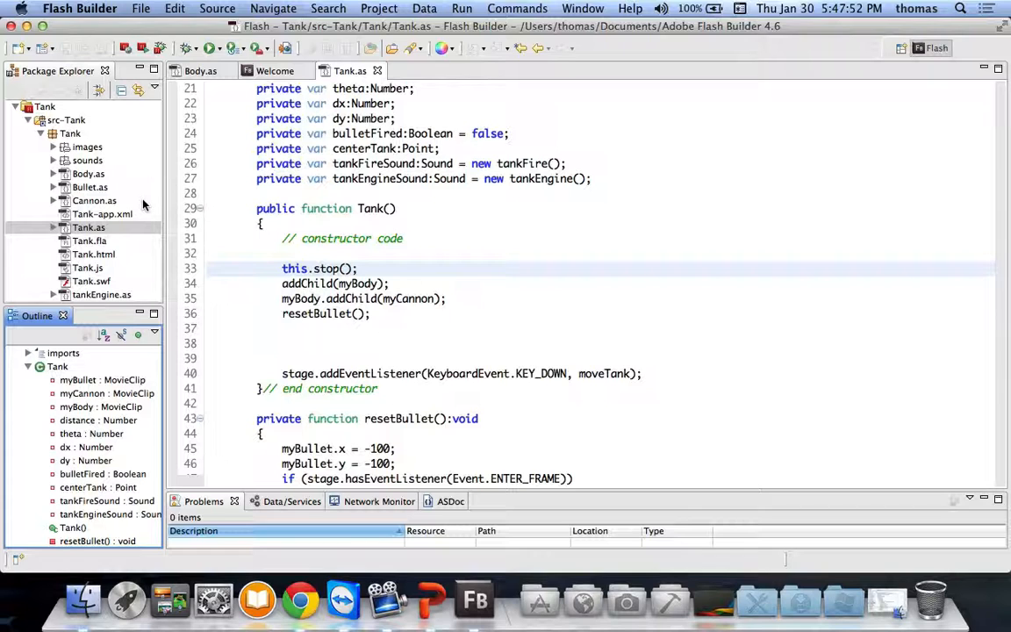
pyautogui.hscroll(3, 141, 209)
pyautogui.hscroll(-3, 131, 216)
pyautogui.click(220, 48)
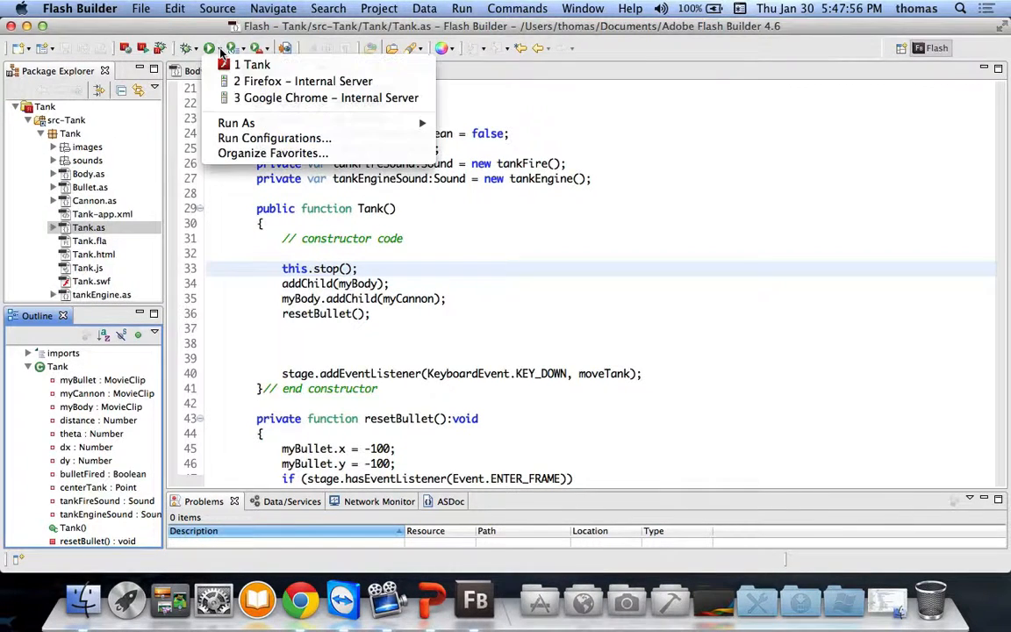
pyautogui.moveTo(242, 126)
pyautogui.click(608, 207)
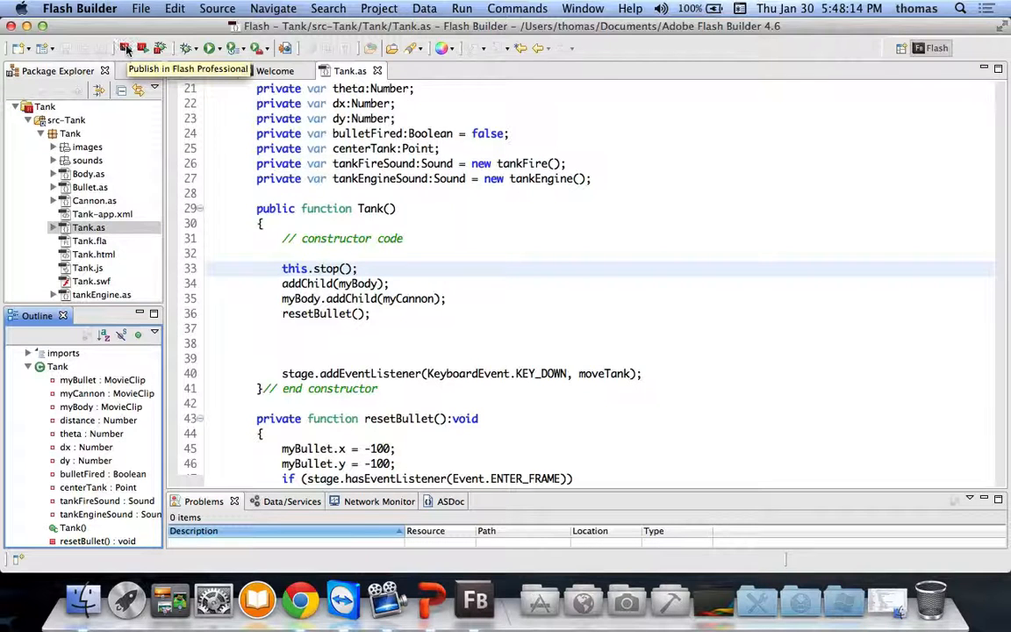
# Step: Attempt Test Movie via Flash Professional, then launch Flash Professional CS6 after the missing-target error
pyautogui.click(143, 48)
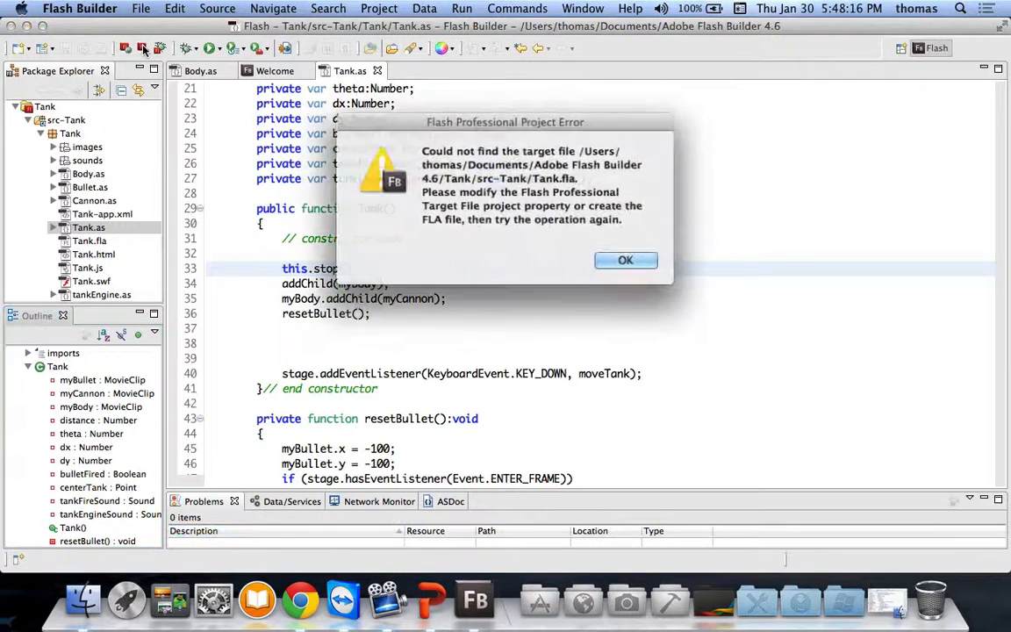
pyautogui.click(617, 260)
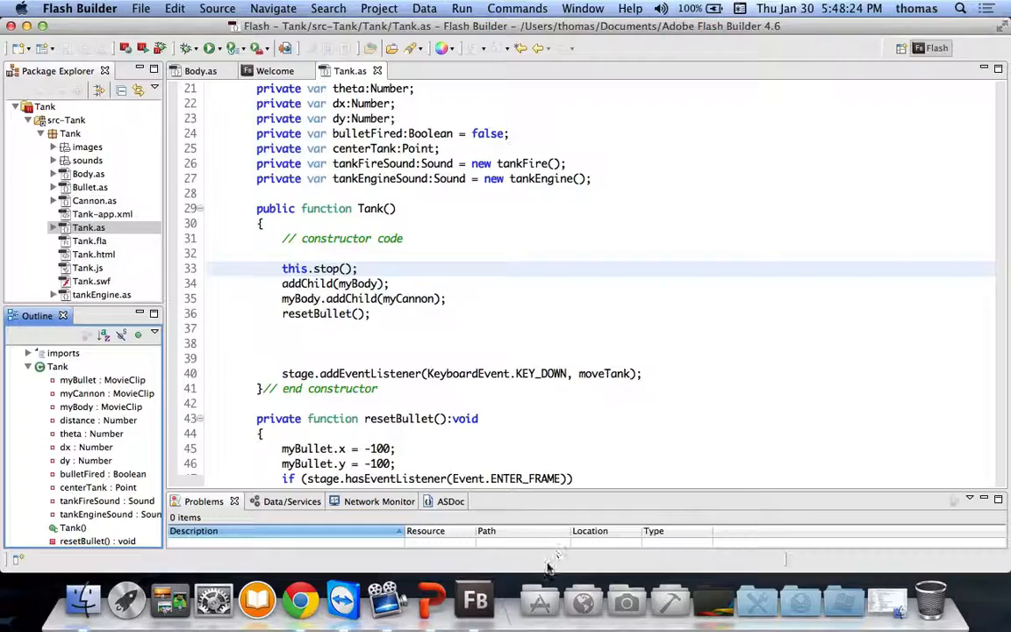
pyautogui.click(626, 583)
pyautogui.click(595, 141)
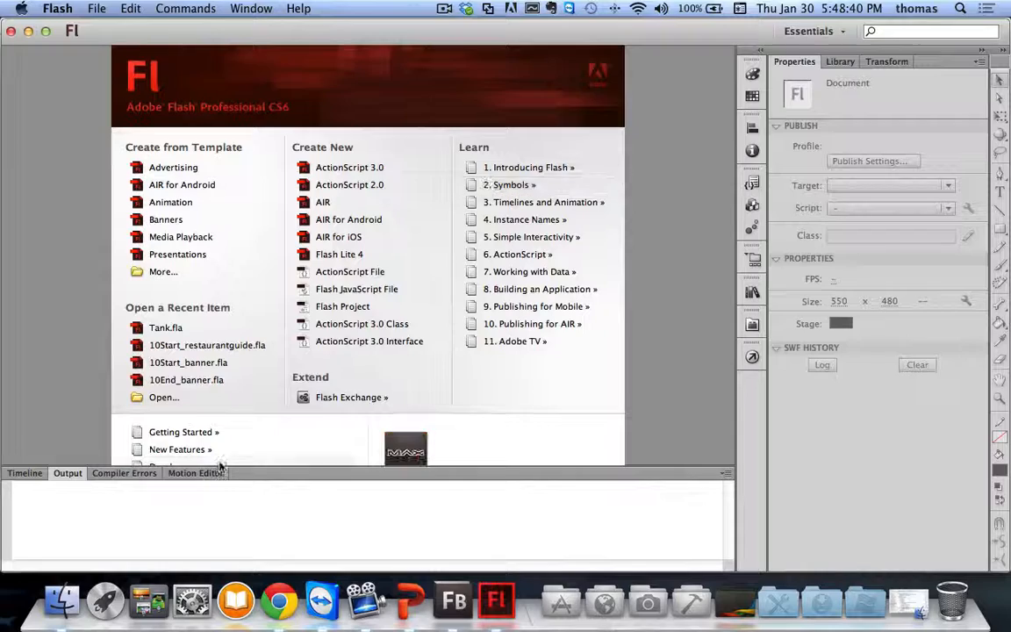
# Step: Back in Flash Builder, retry Test Movie in Flash Professional and dismiss the missing-target error
pyautogui.click(468, 570)
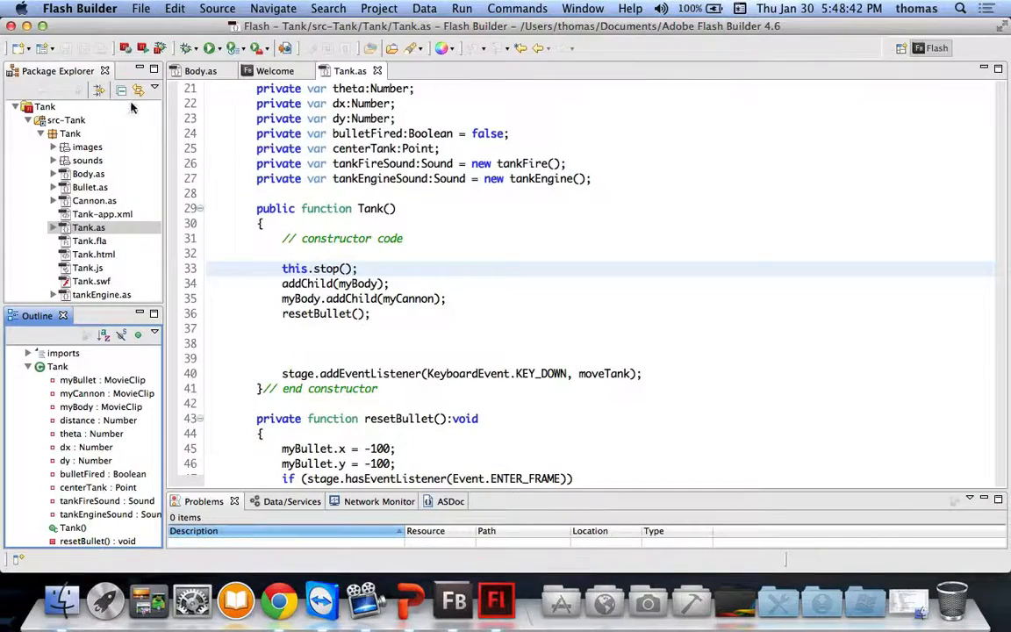
pyautogui.click(141, 10)
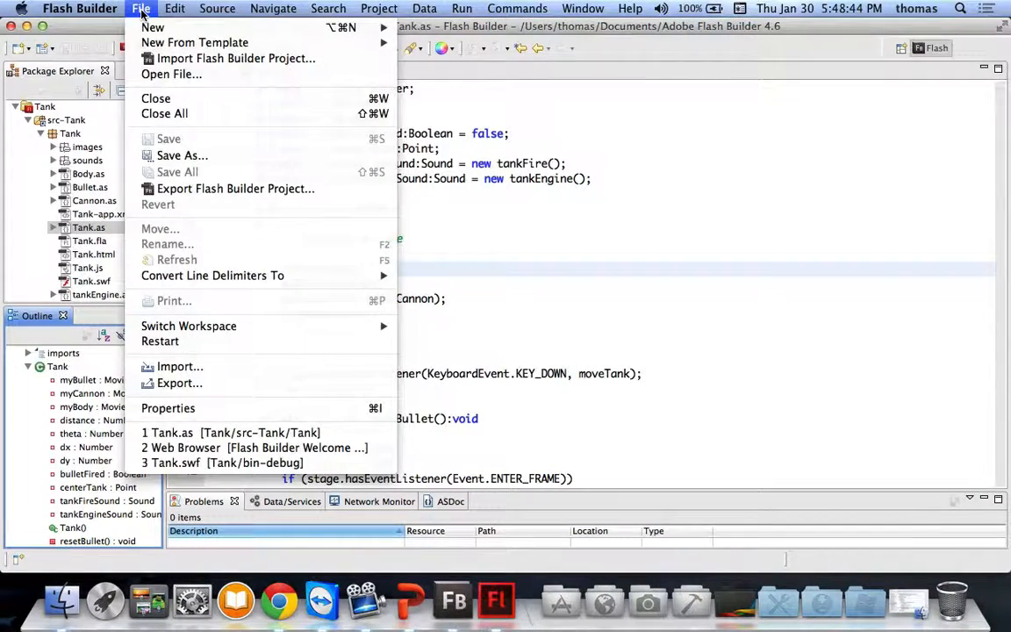
pyautogui.click(141, 11)
pyautogui.click(142, 48)
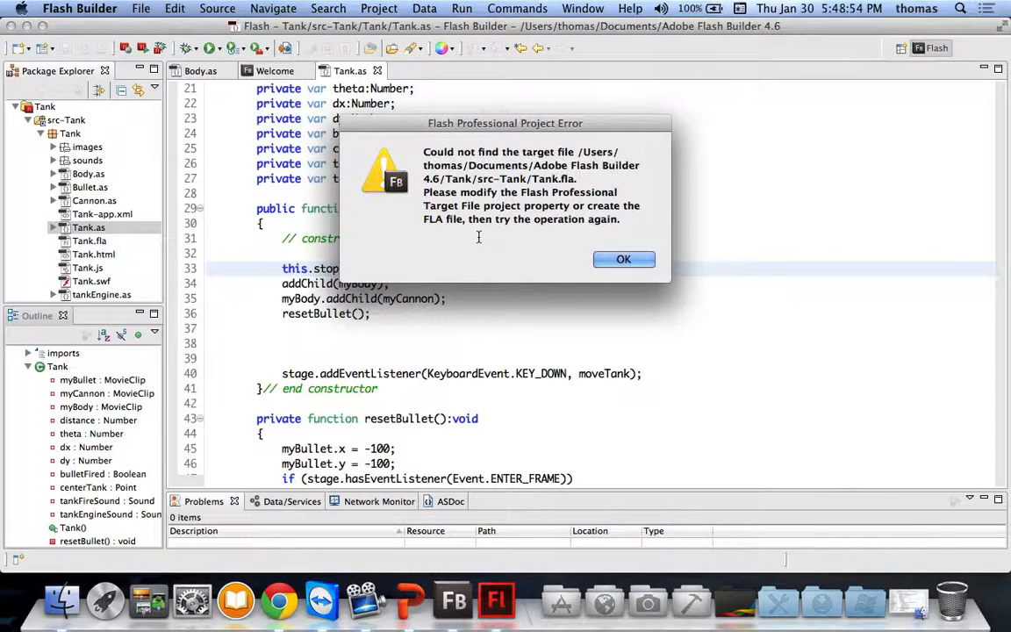
pyautogui.press('Return')
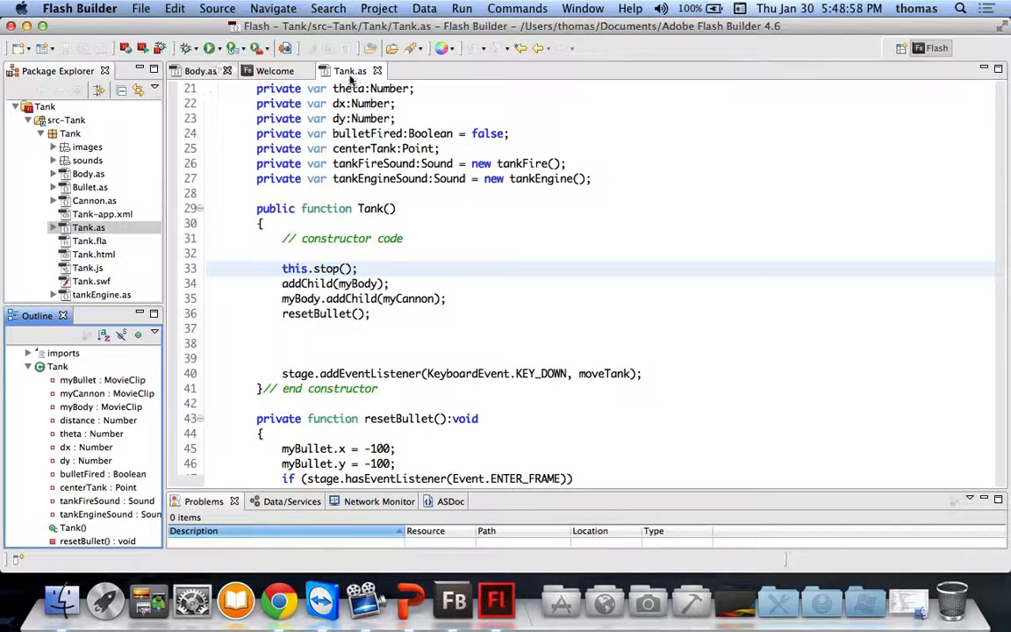
# Step: Close the Tank.as, Welcome and Body.as editor tabs
pyautogui.click(377, 71)
pyautogui.click(305, 72)
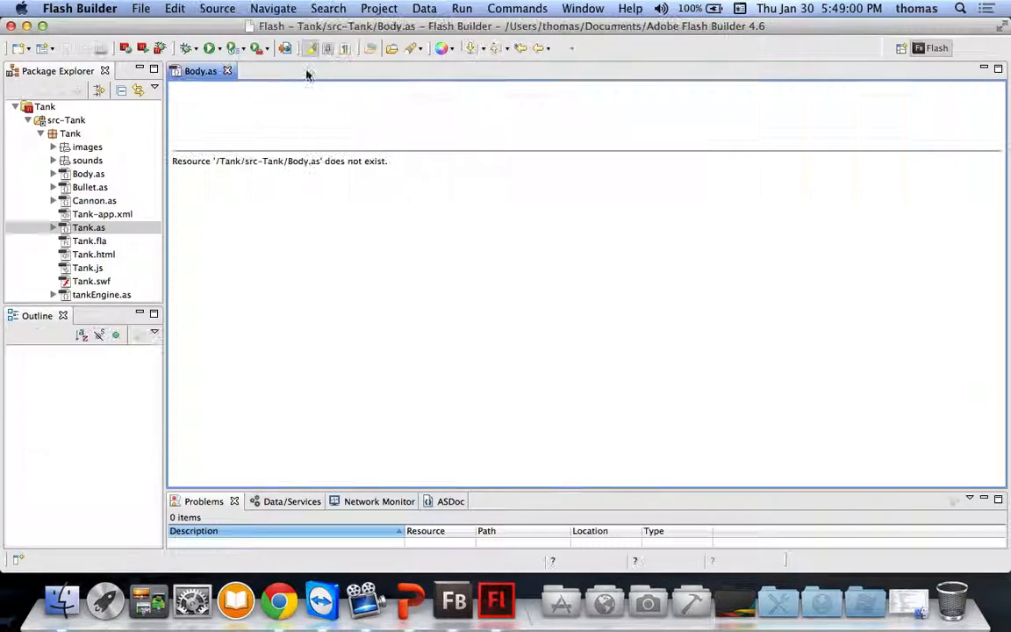
pyautogui.click(227, 72)
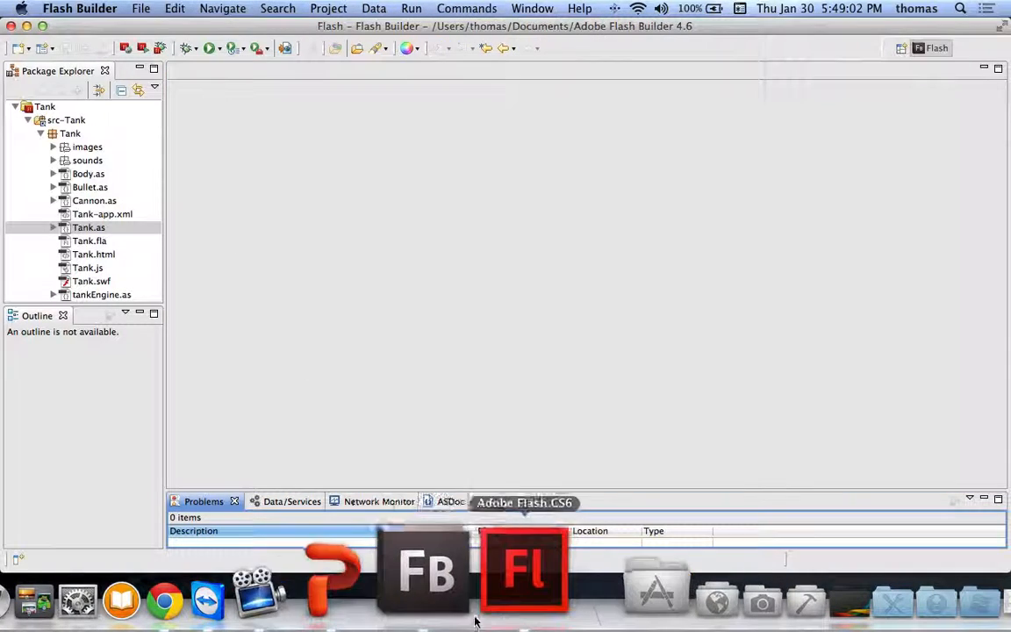
# Step: Open Tank.fla in Flash CS6 and choose Flash Builder to edit its Tank document class
pyautogui.click(494, 583)
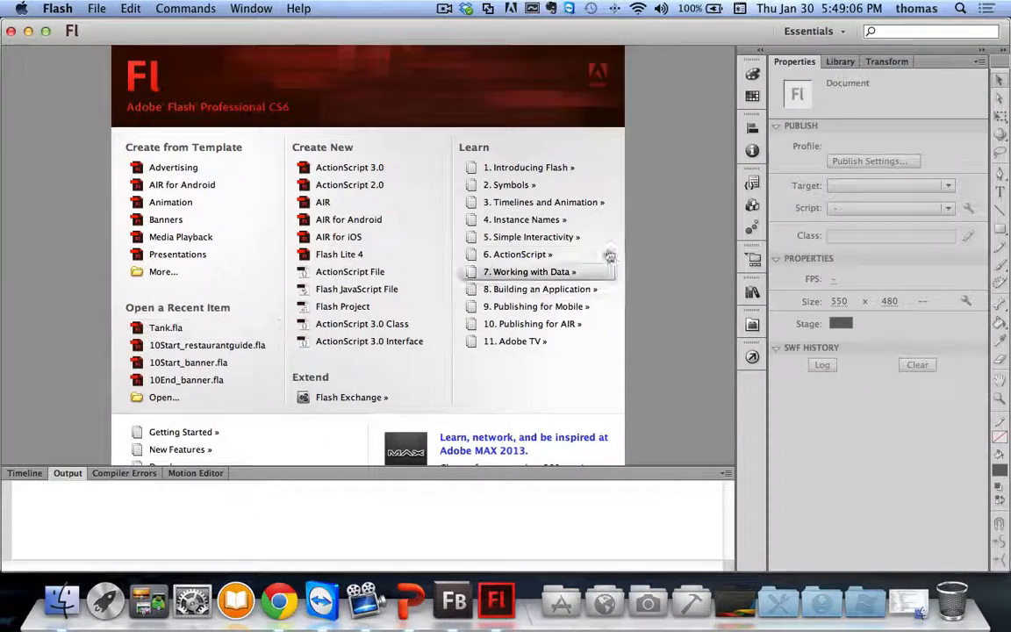
pyautogui.click(158, 327)
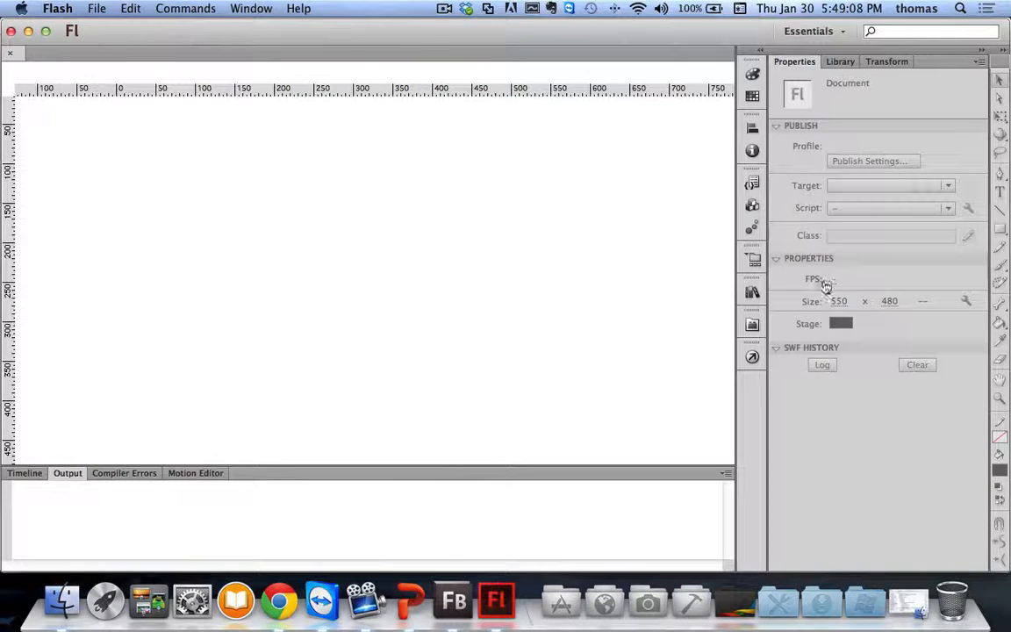
pyautogui.click(968, 236)
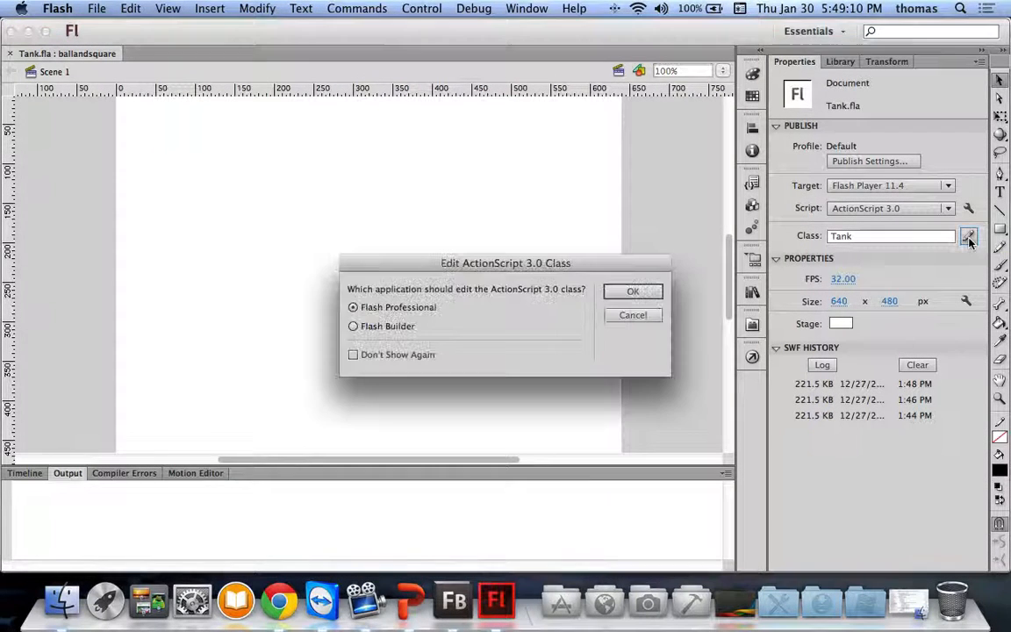
pyautogui.click(358, 326)
pyautogui.click(640, 293)
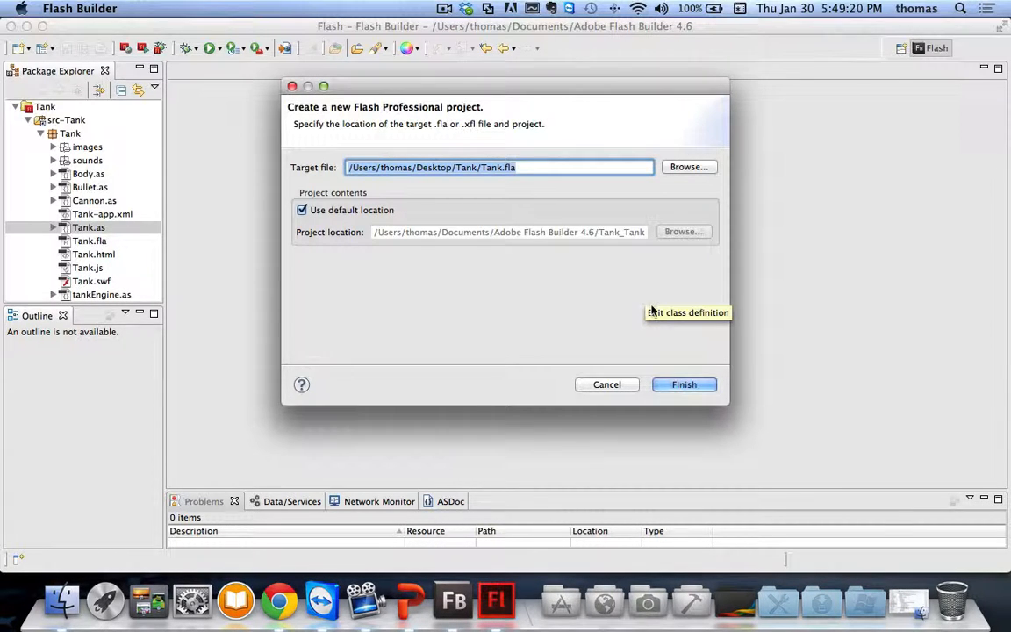
# Step: Create the Tank_Tank project and test the tank game as Tank.swf
pyautogui.click(687, 389)
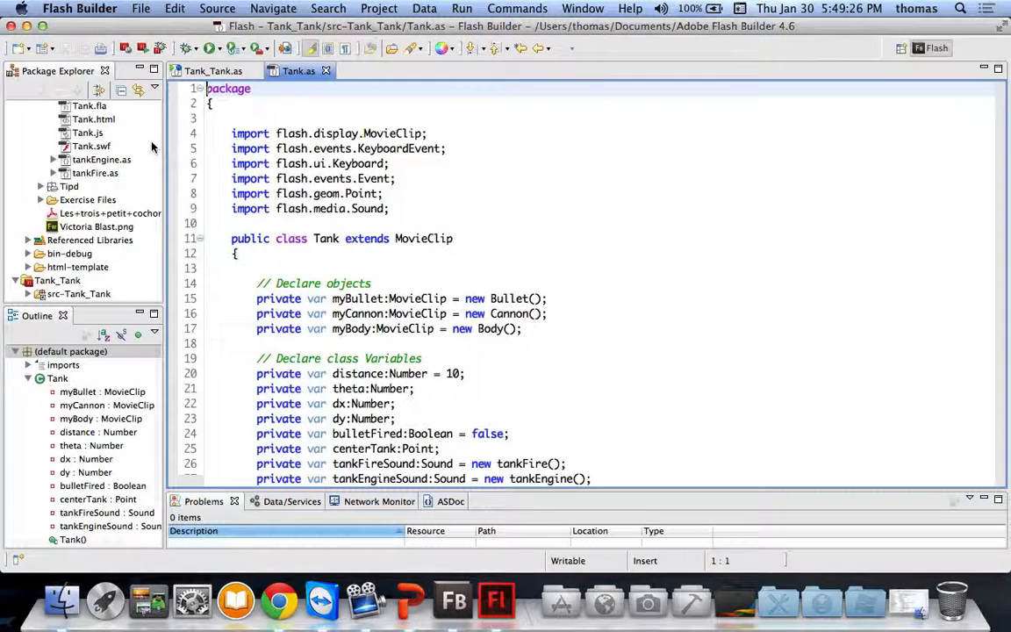
pyautogui.click(142, 49)
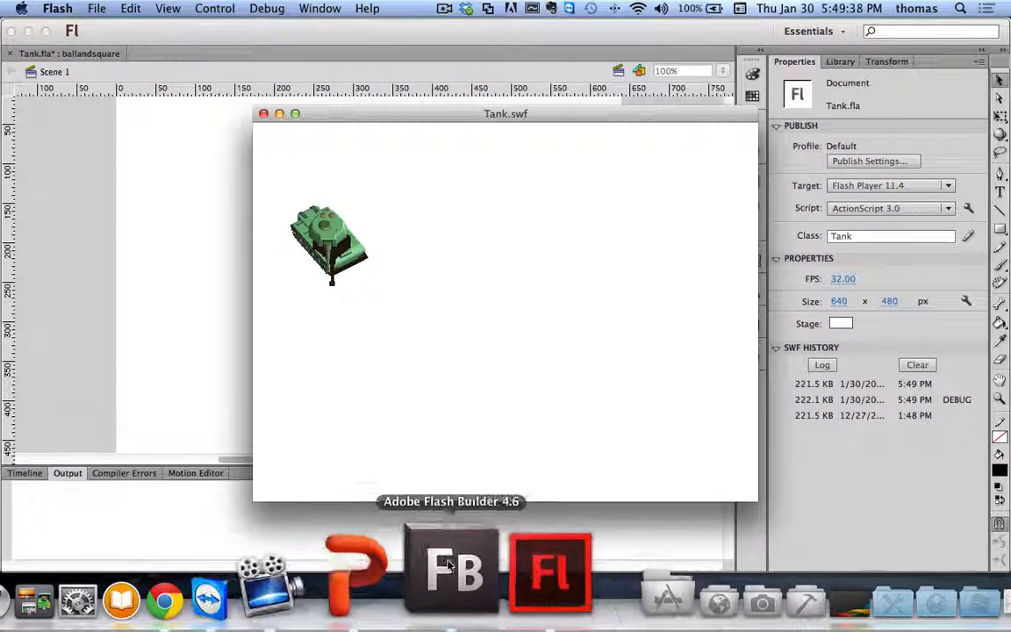
pyautogui.click(447, 599)
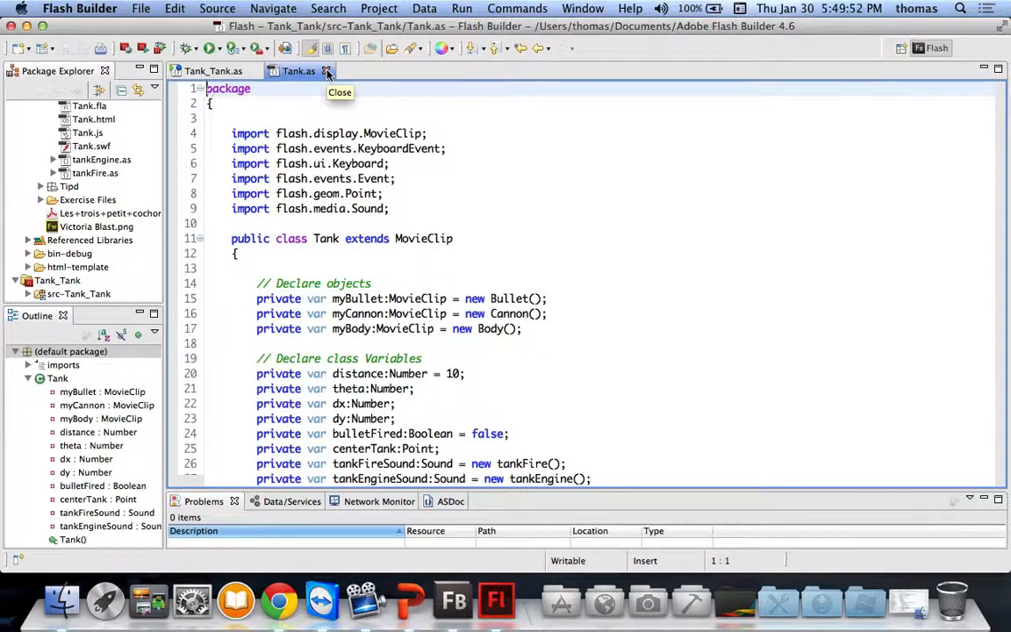
# Step: Close Tank.as, Tank_Tank.as and the Tank.swf preview, quit Flash Builder, and close Flash without saving Tank.fla
pyautogui.click(327, 72)
pyautogui.click(249, 71)
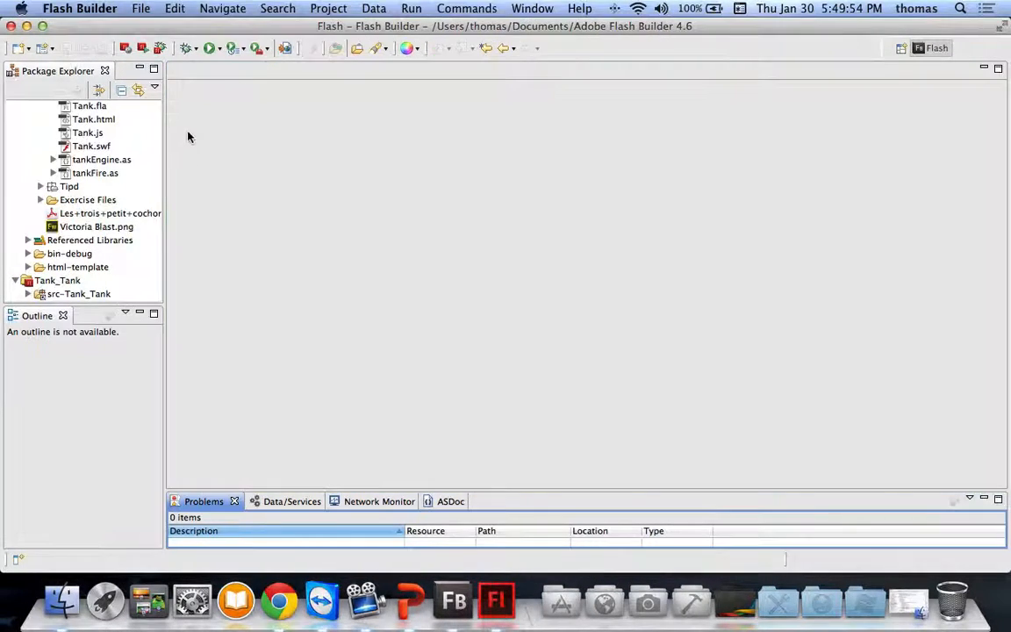
pyautogui.click(77, 9)
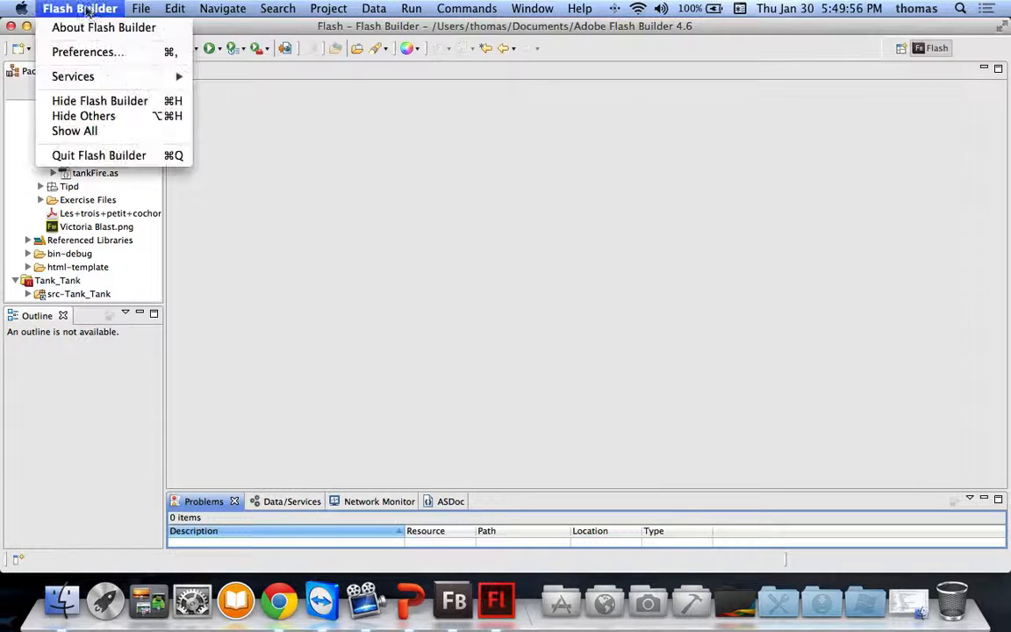
pyautogui.click(92, 155)
pyautogui.click(678, 315)
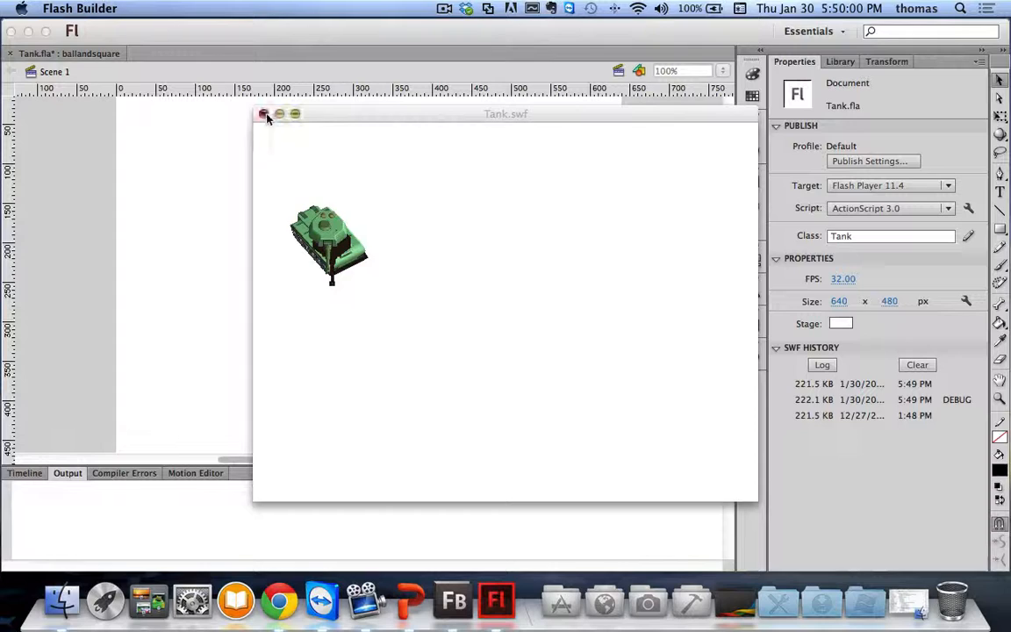
pyautogui.click(263, 115)
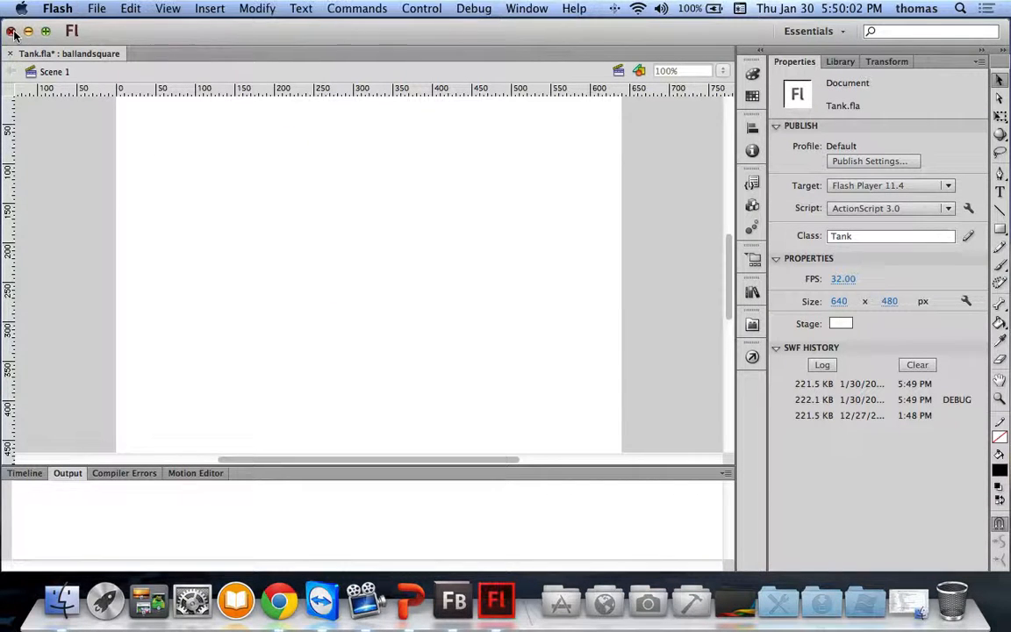
pyautogui.click(10, 31)
pyautogui.click(303, 145)
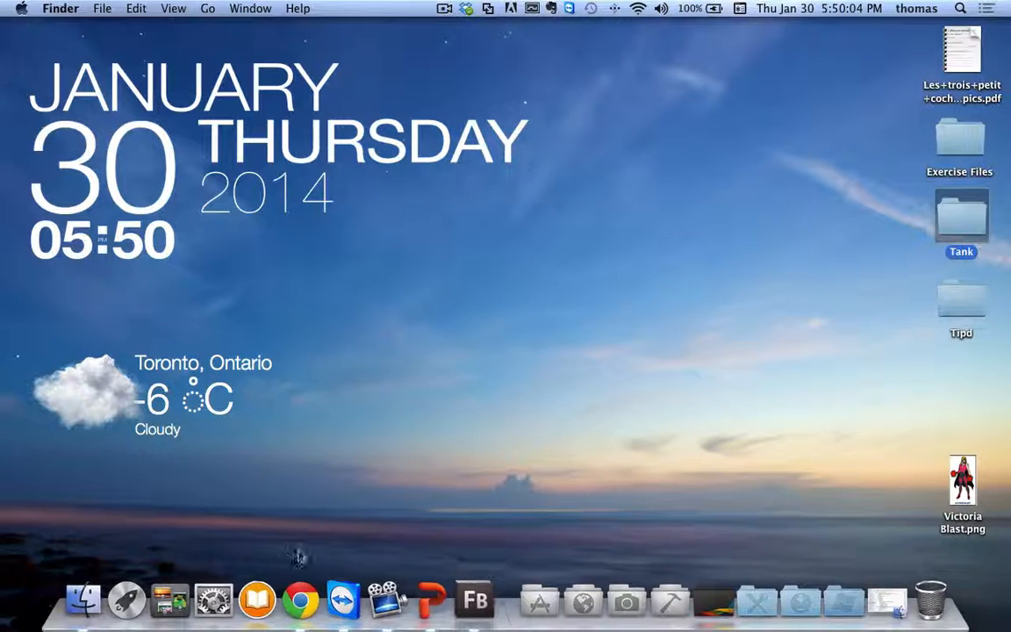
# Step: Google 'flash develop' in a new Chrome tab and open the FlashDevelop.org - Welcome result
pyautogui.click(299, 590)
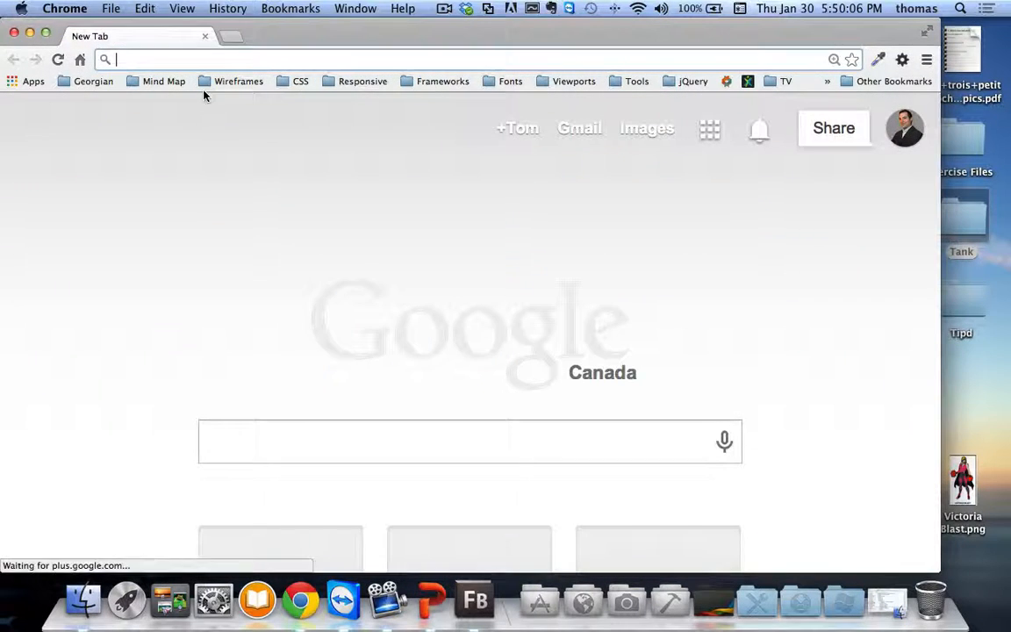
pyautogui.write('flah')
pyautogui.press('BackSpace')
pyautogui.write('sh develop')
pyautogui.press('Return')
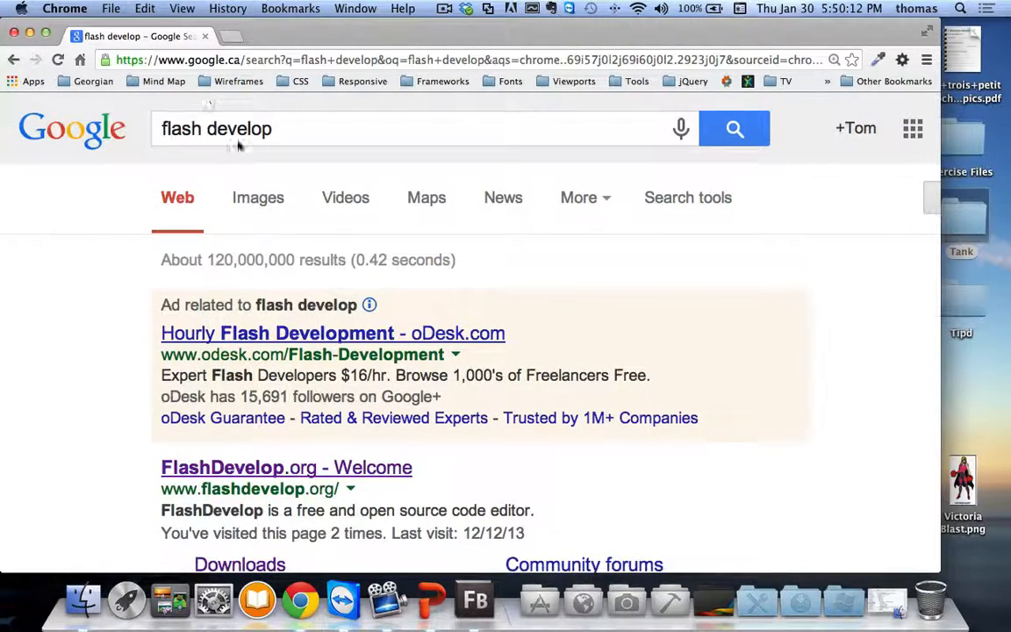
pyautogui.click(219, 469)
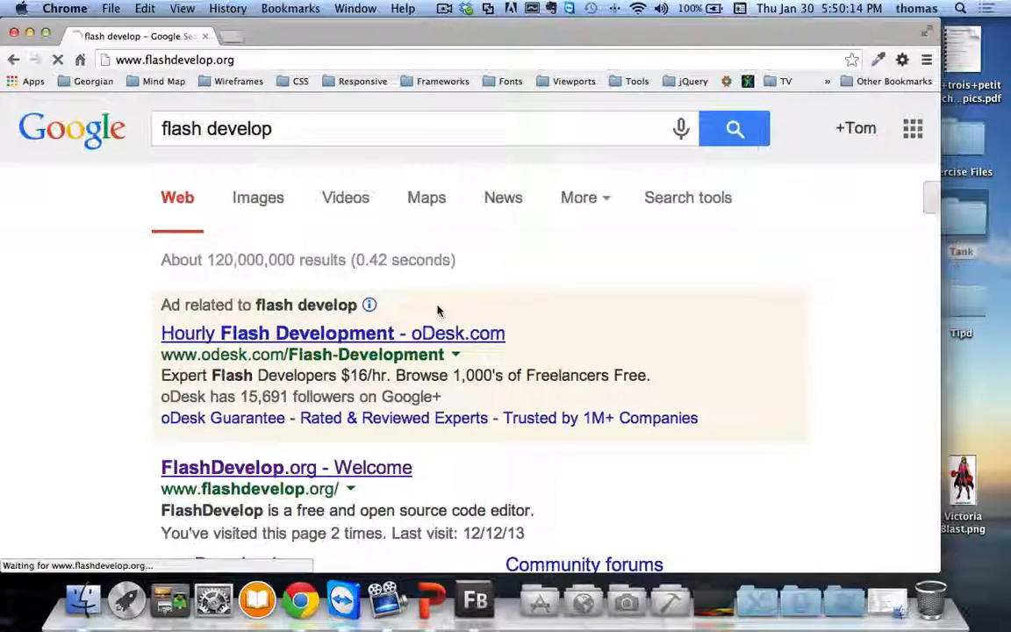